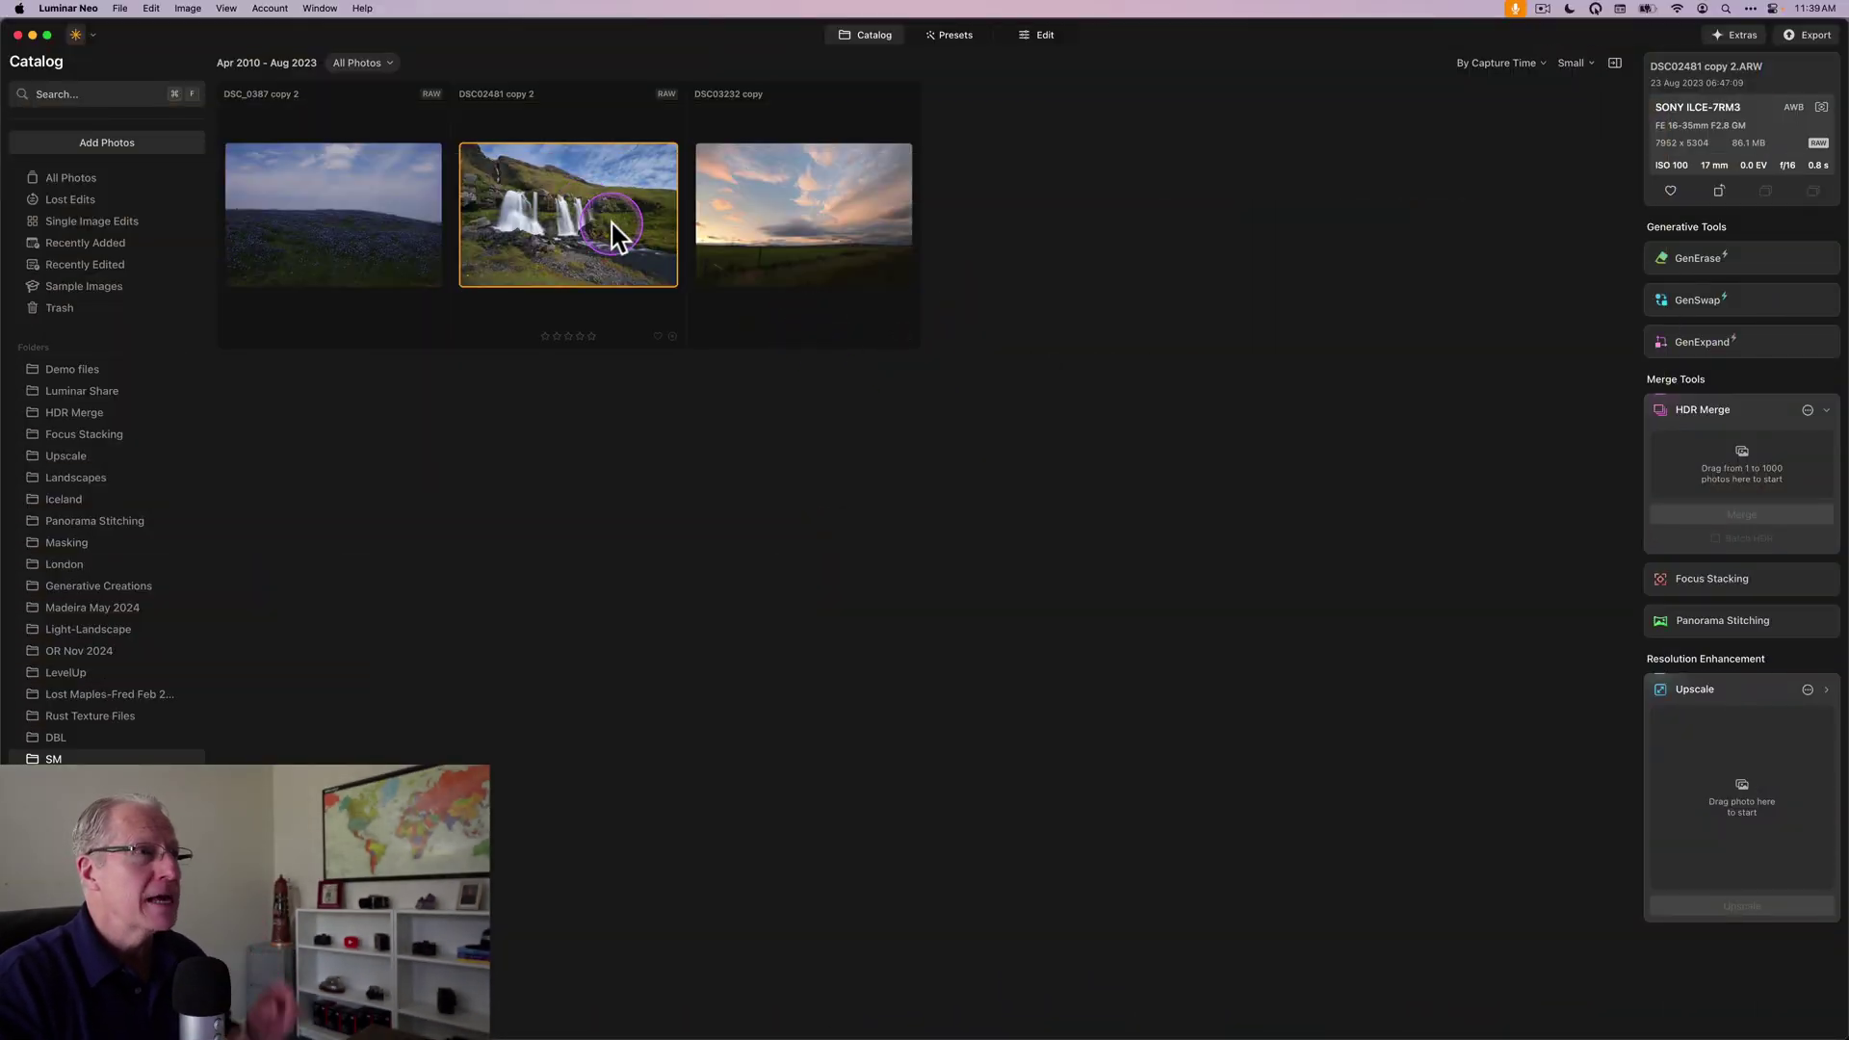
Open the Purchased > Spring Moods preset collection for the waterfall photo
click(949, 34)
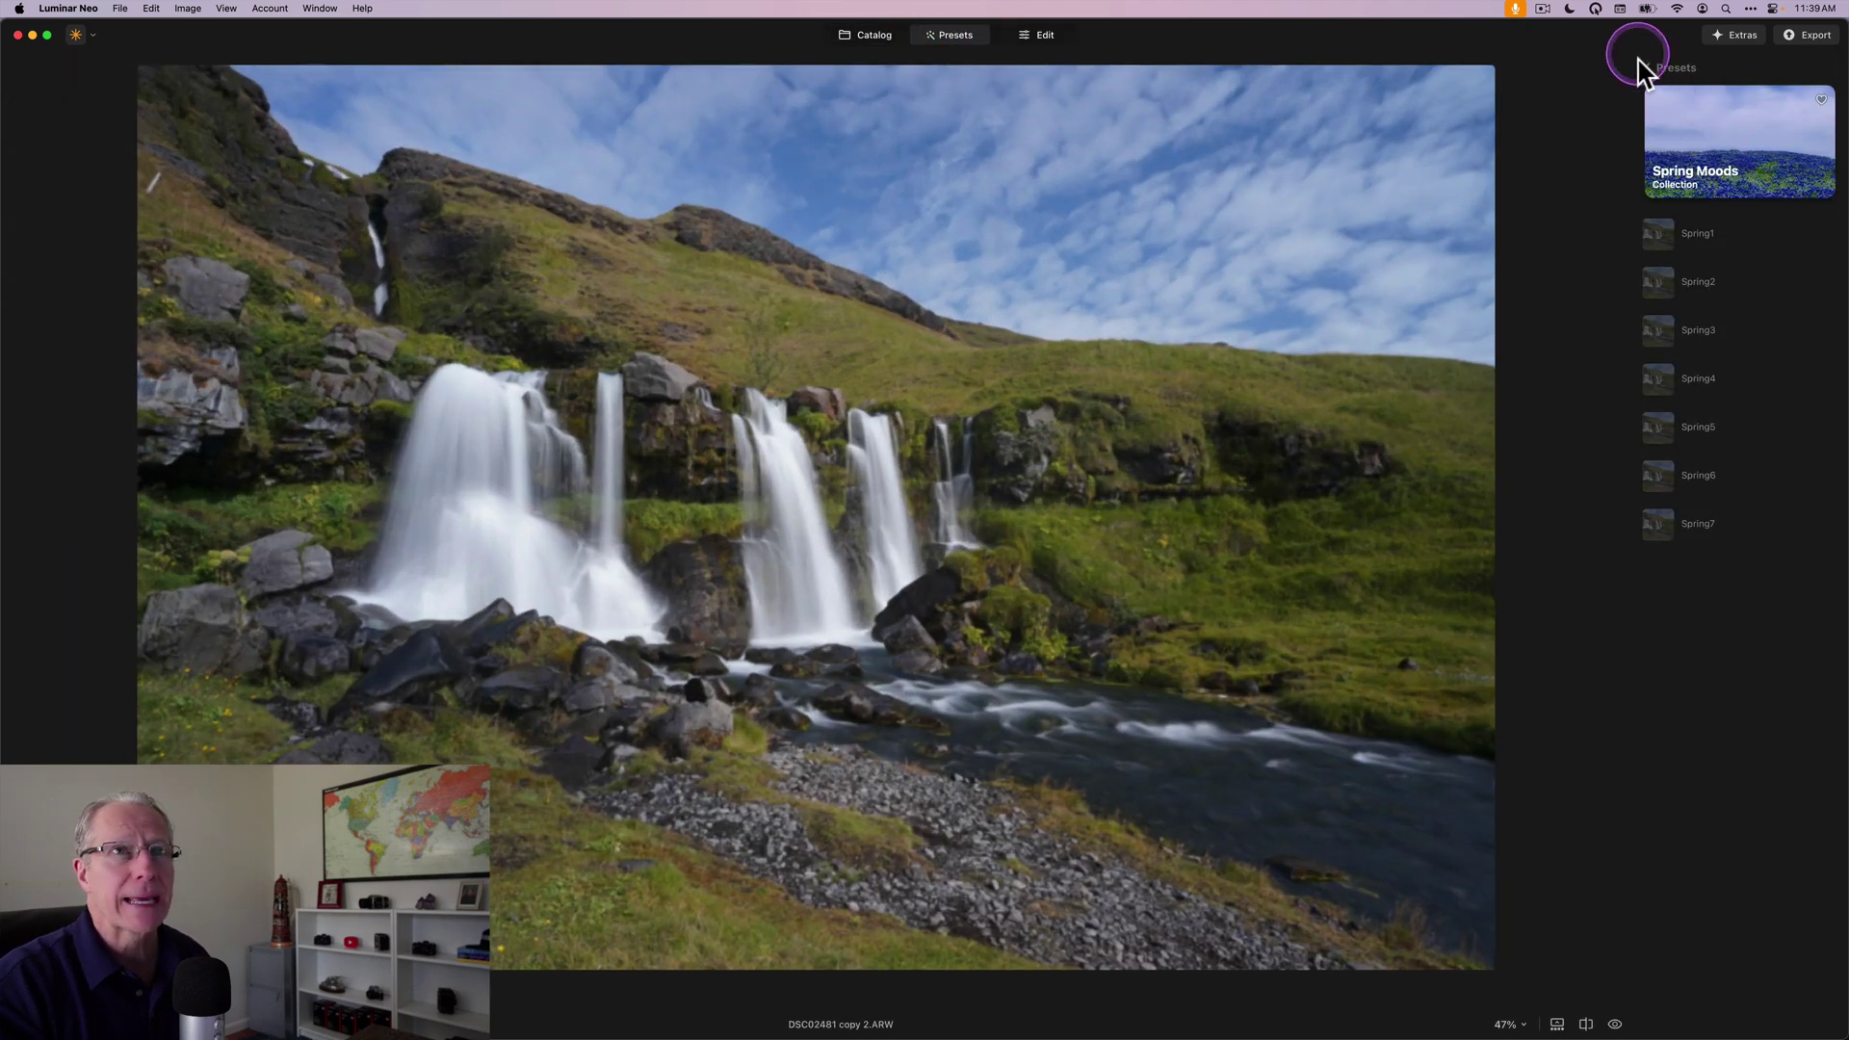
click(1644, 70)
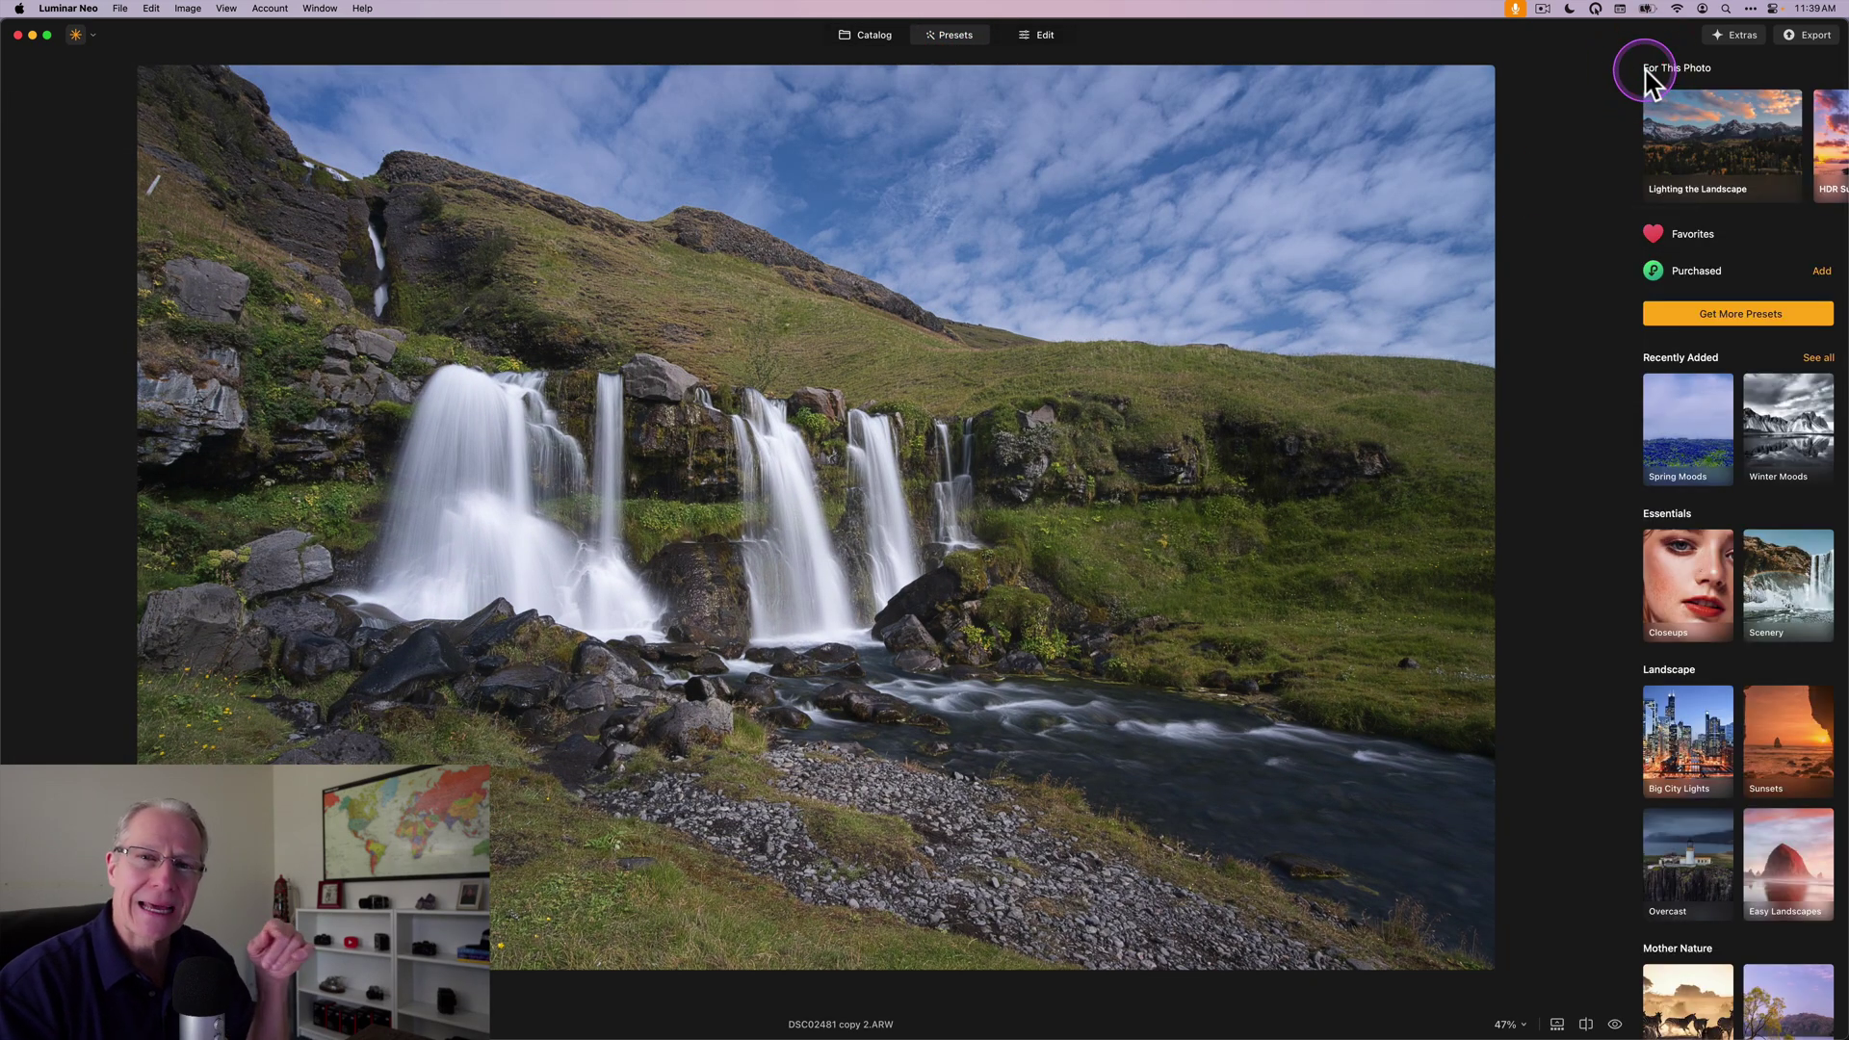
click(1697, 272)
click(1688, 313)
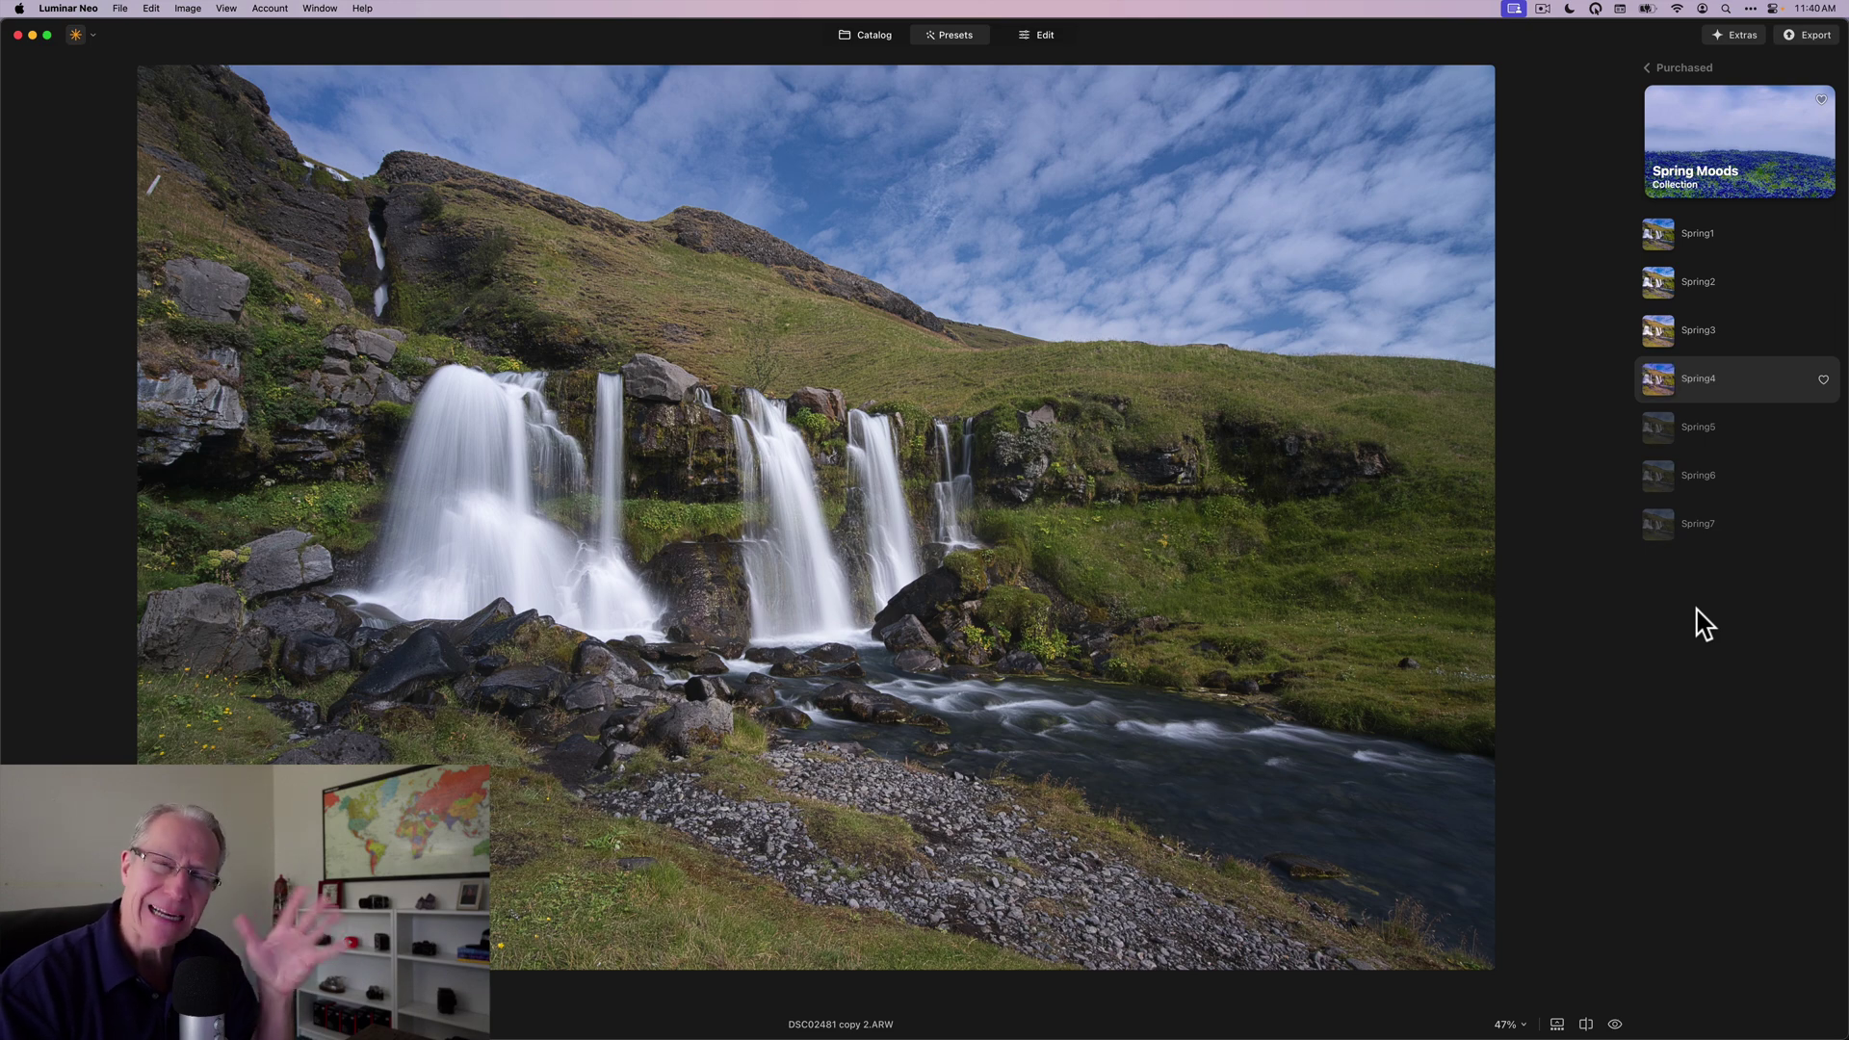
Preview the Spring1 through Spring5 presets on the waterfall photo
click(1655, 246)
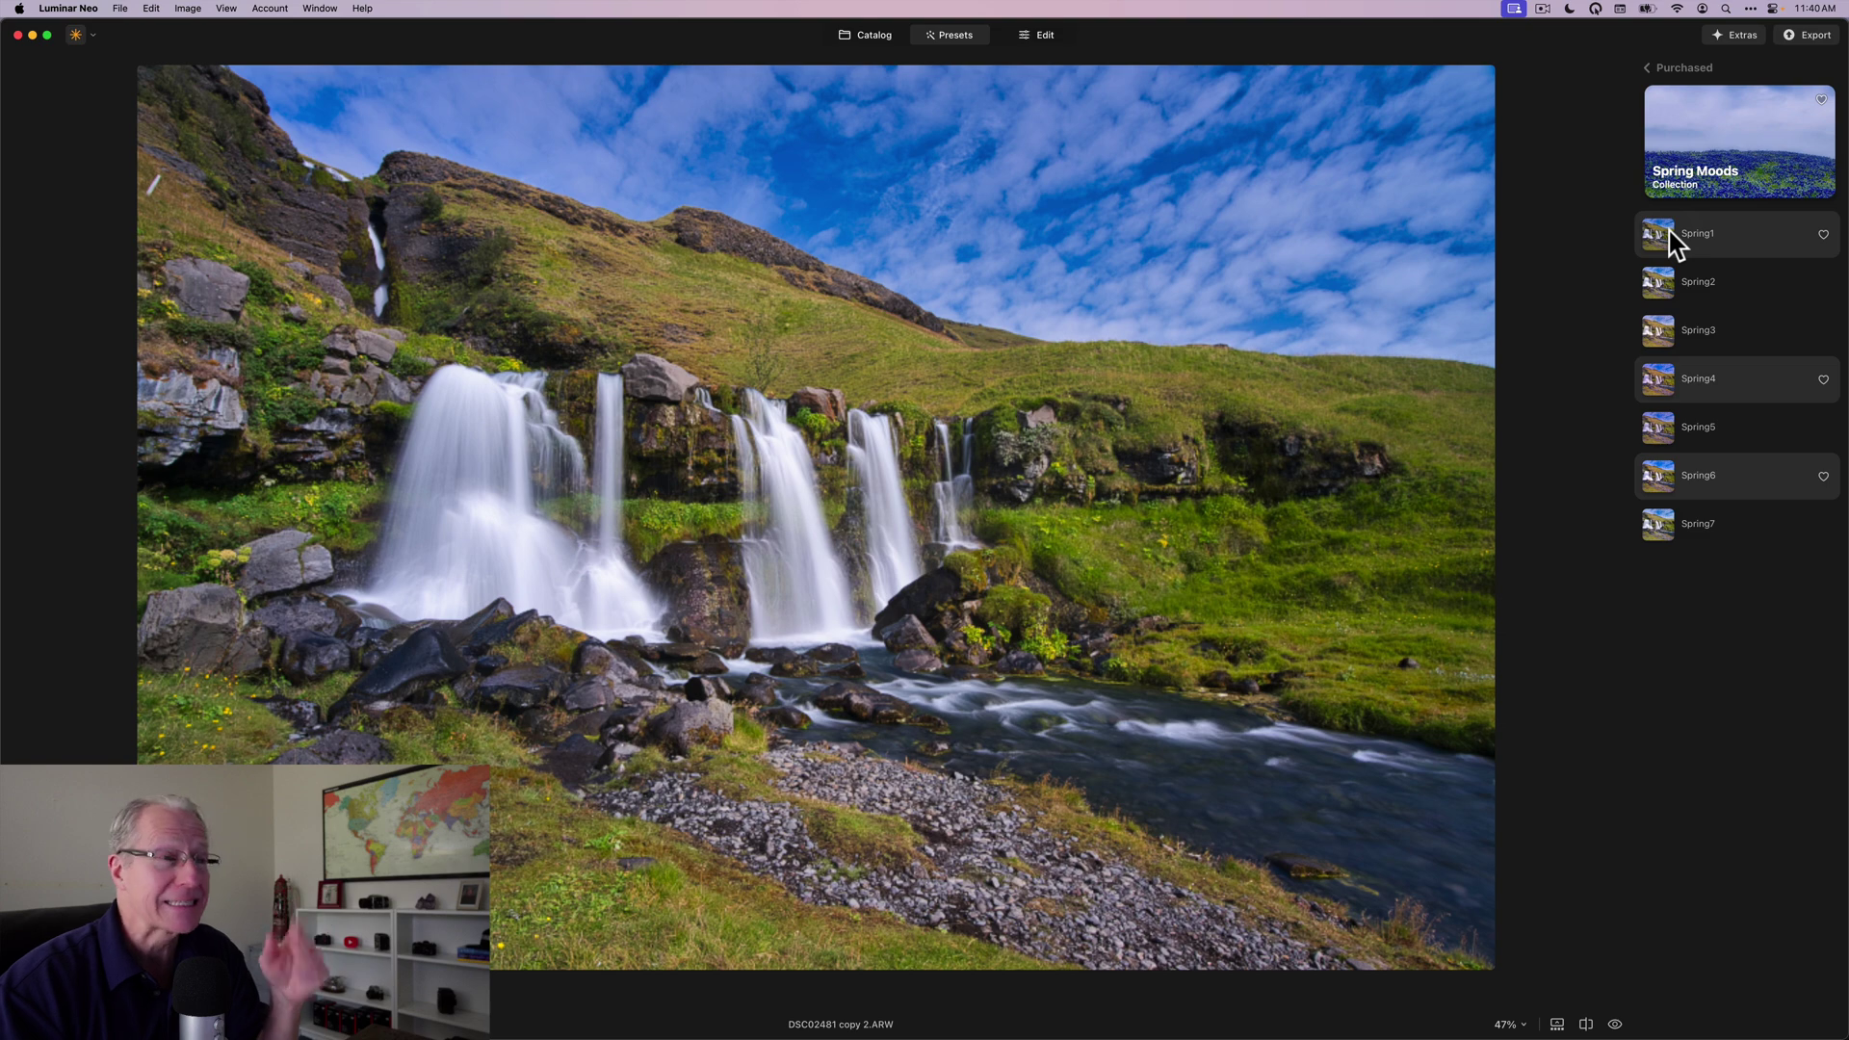
click(1657, 287)
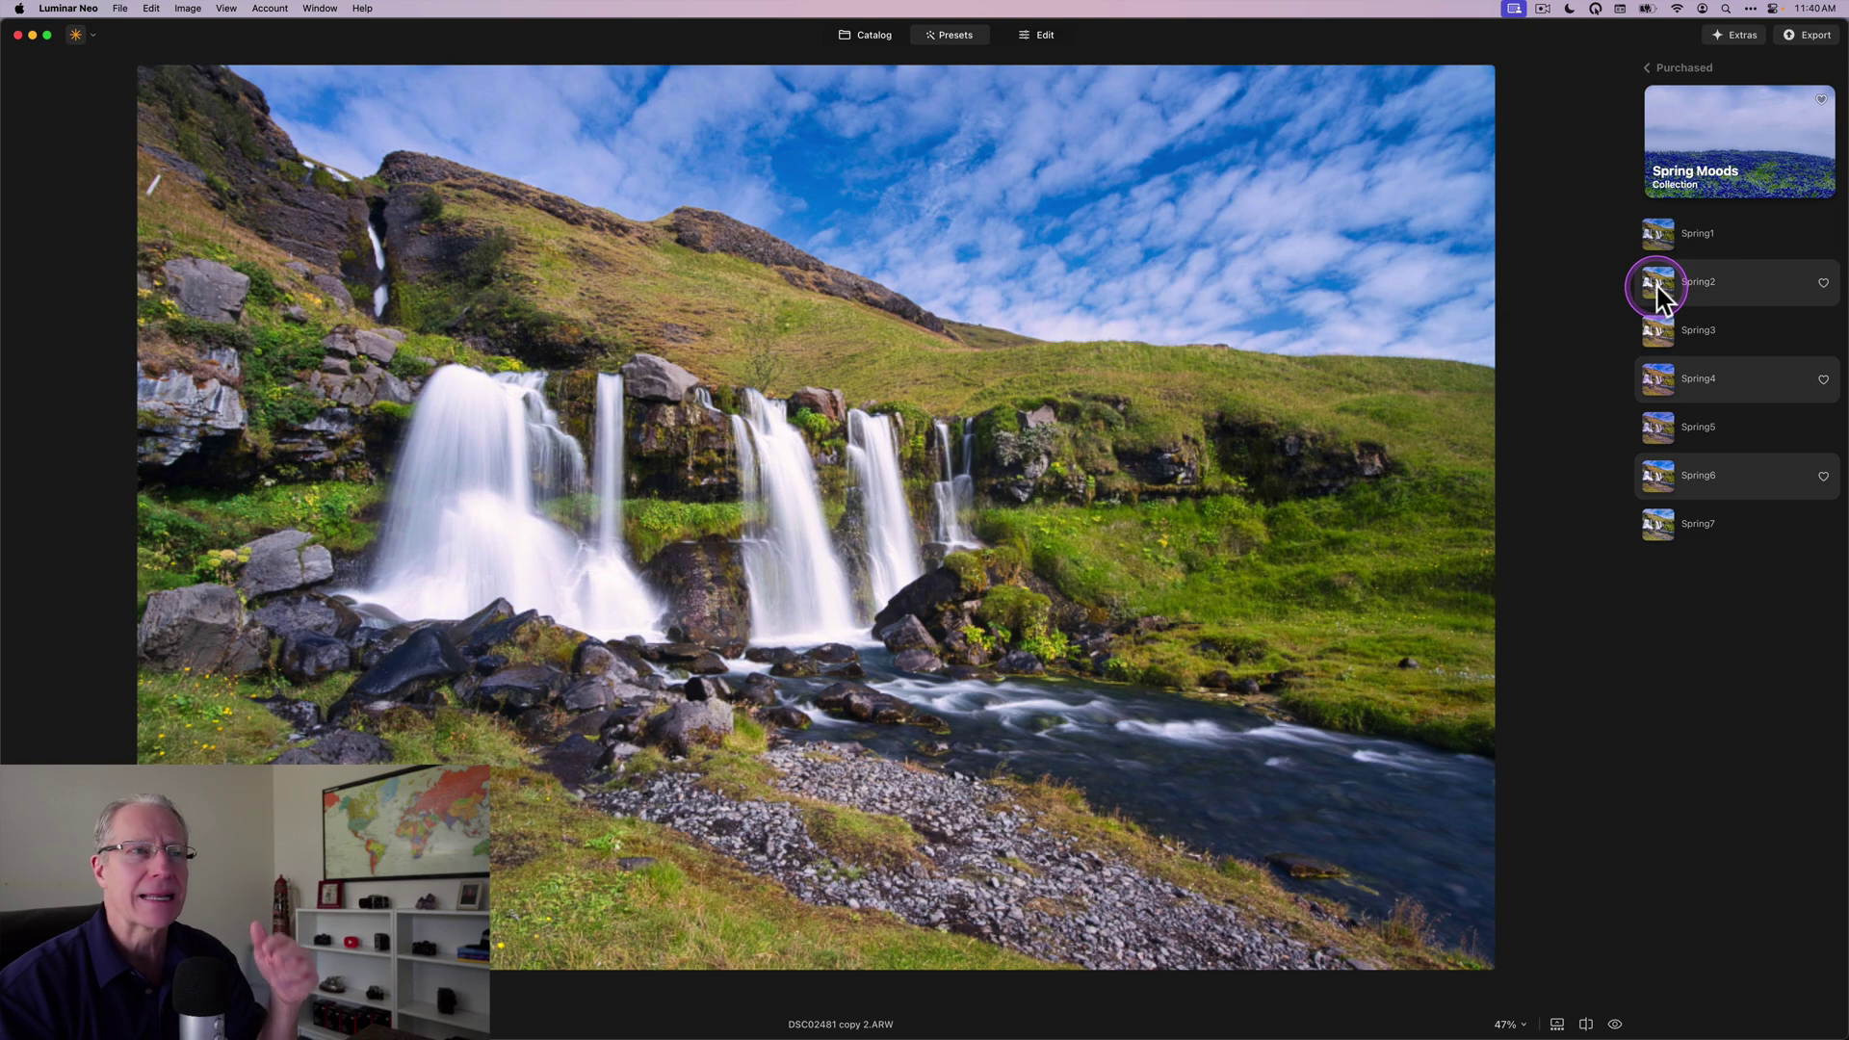
click(1656, 241)
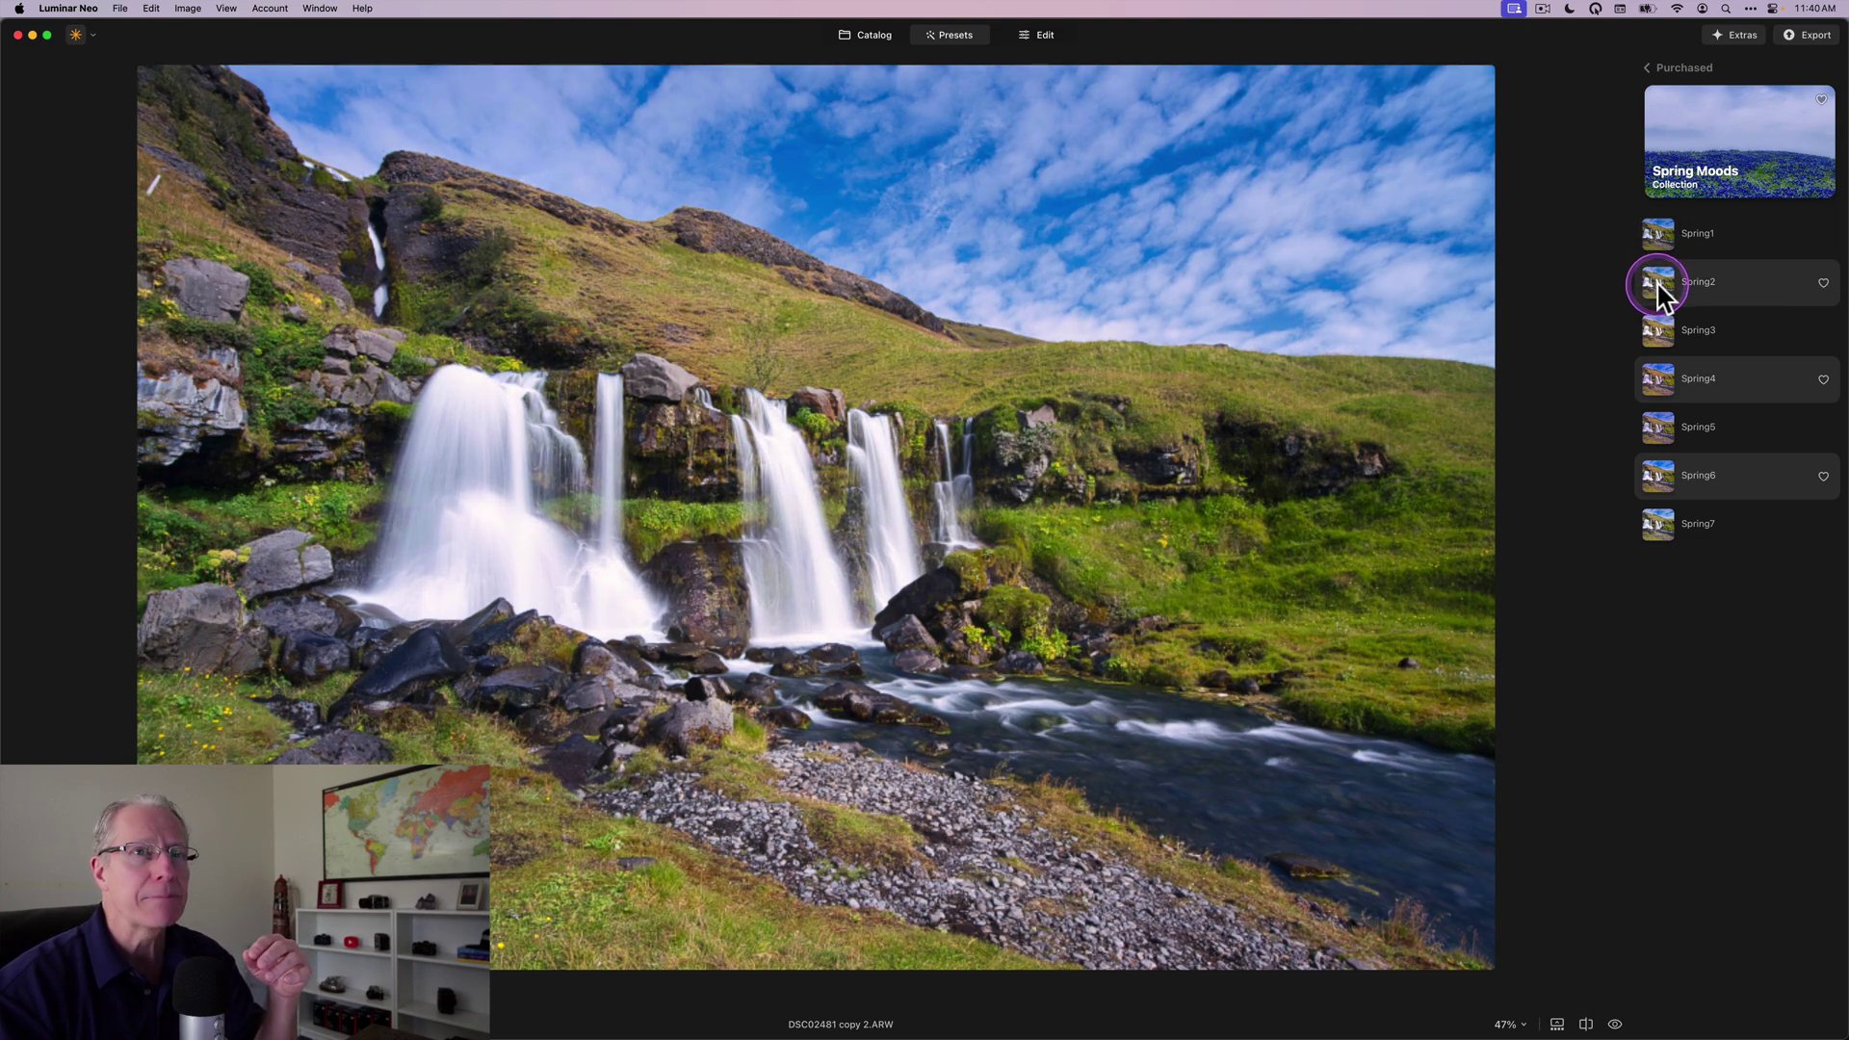
click(1658, 333)
click(1658, 381)
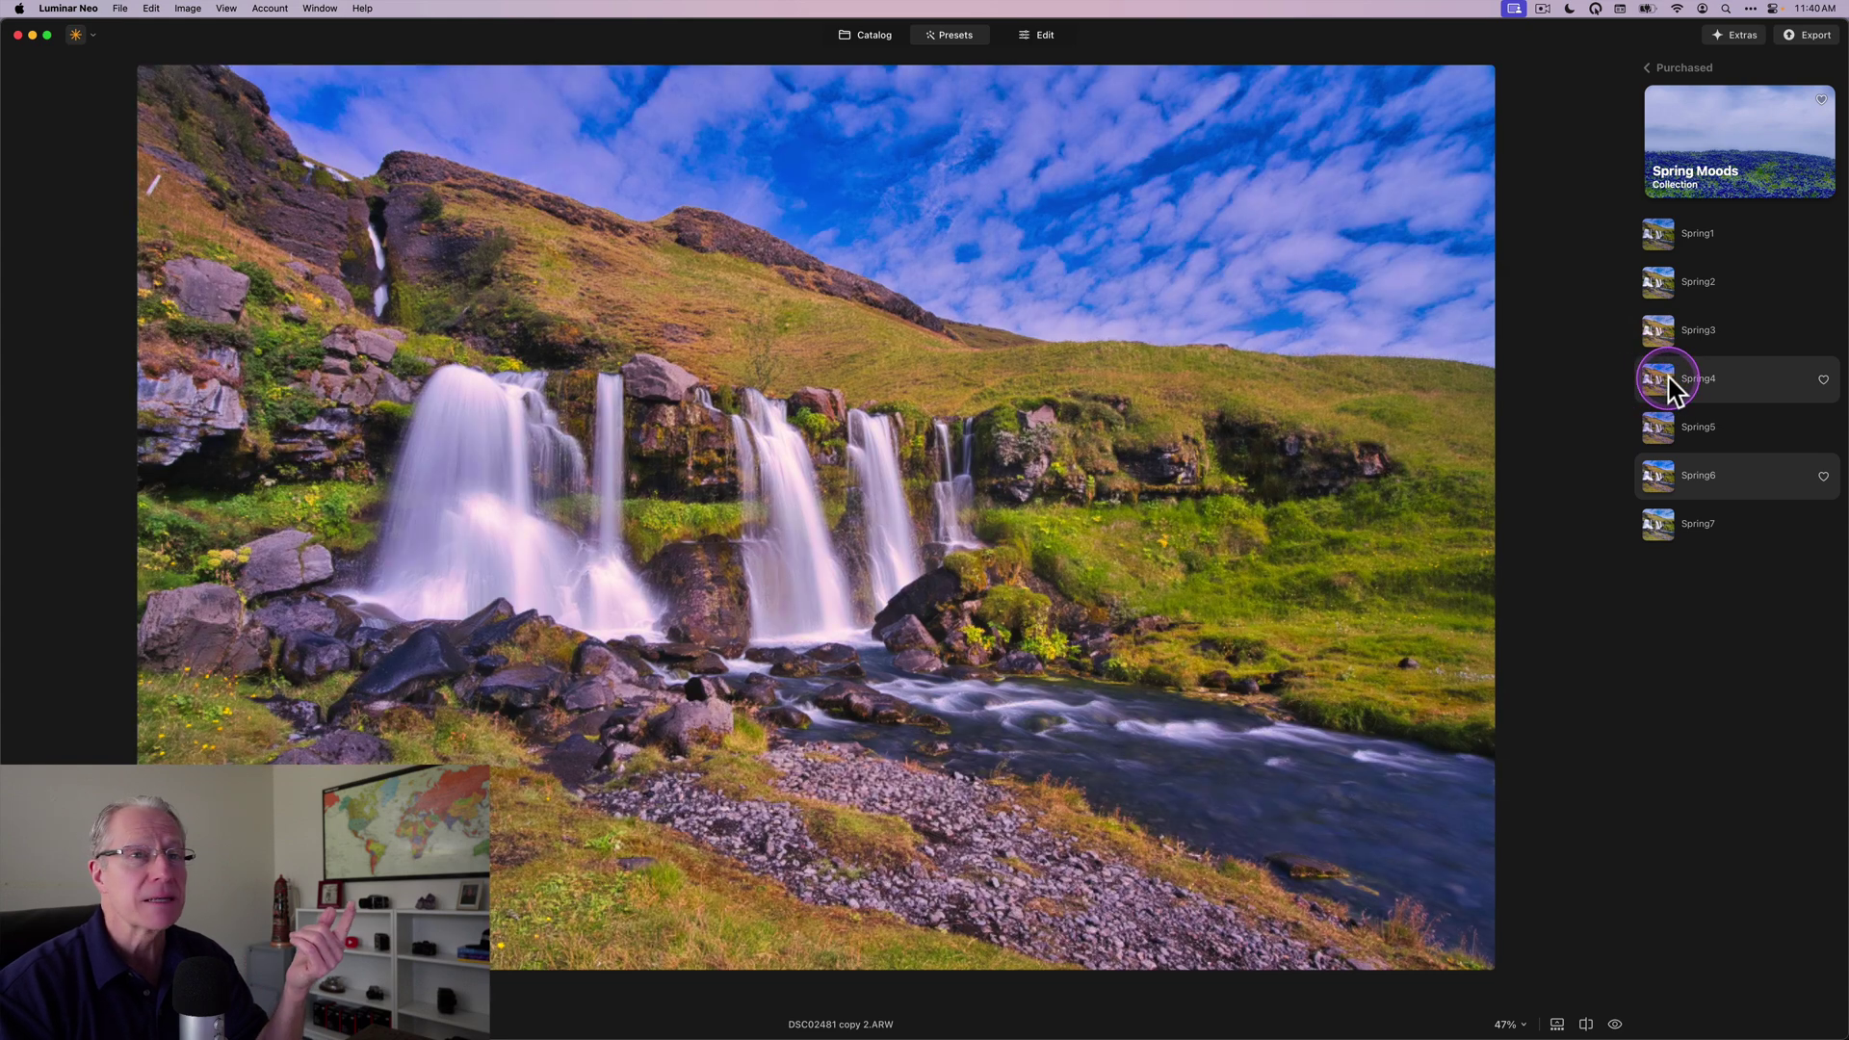
click(1657, 427)
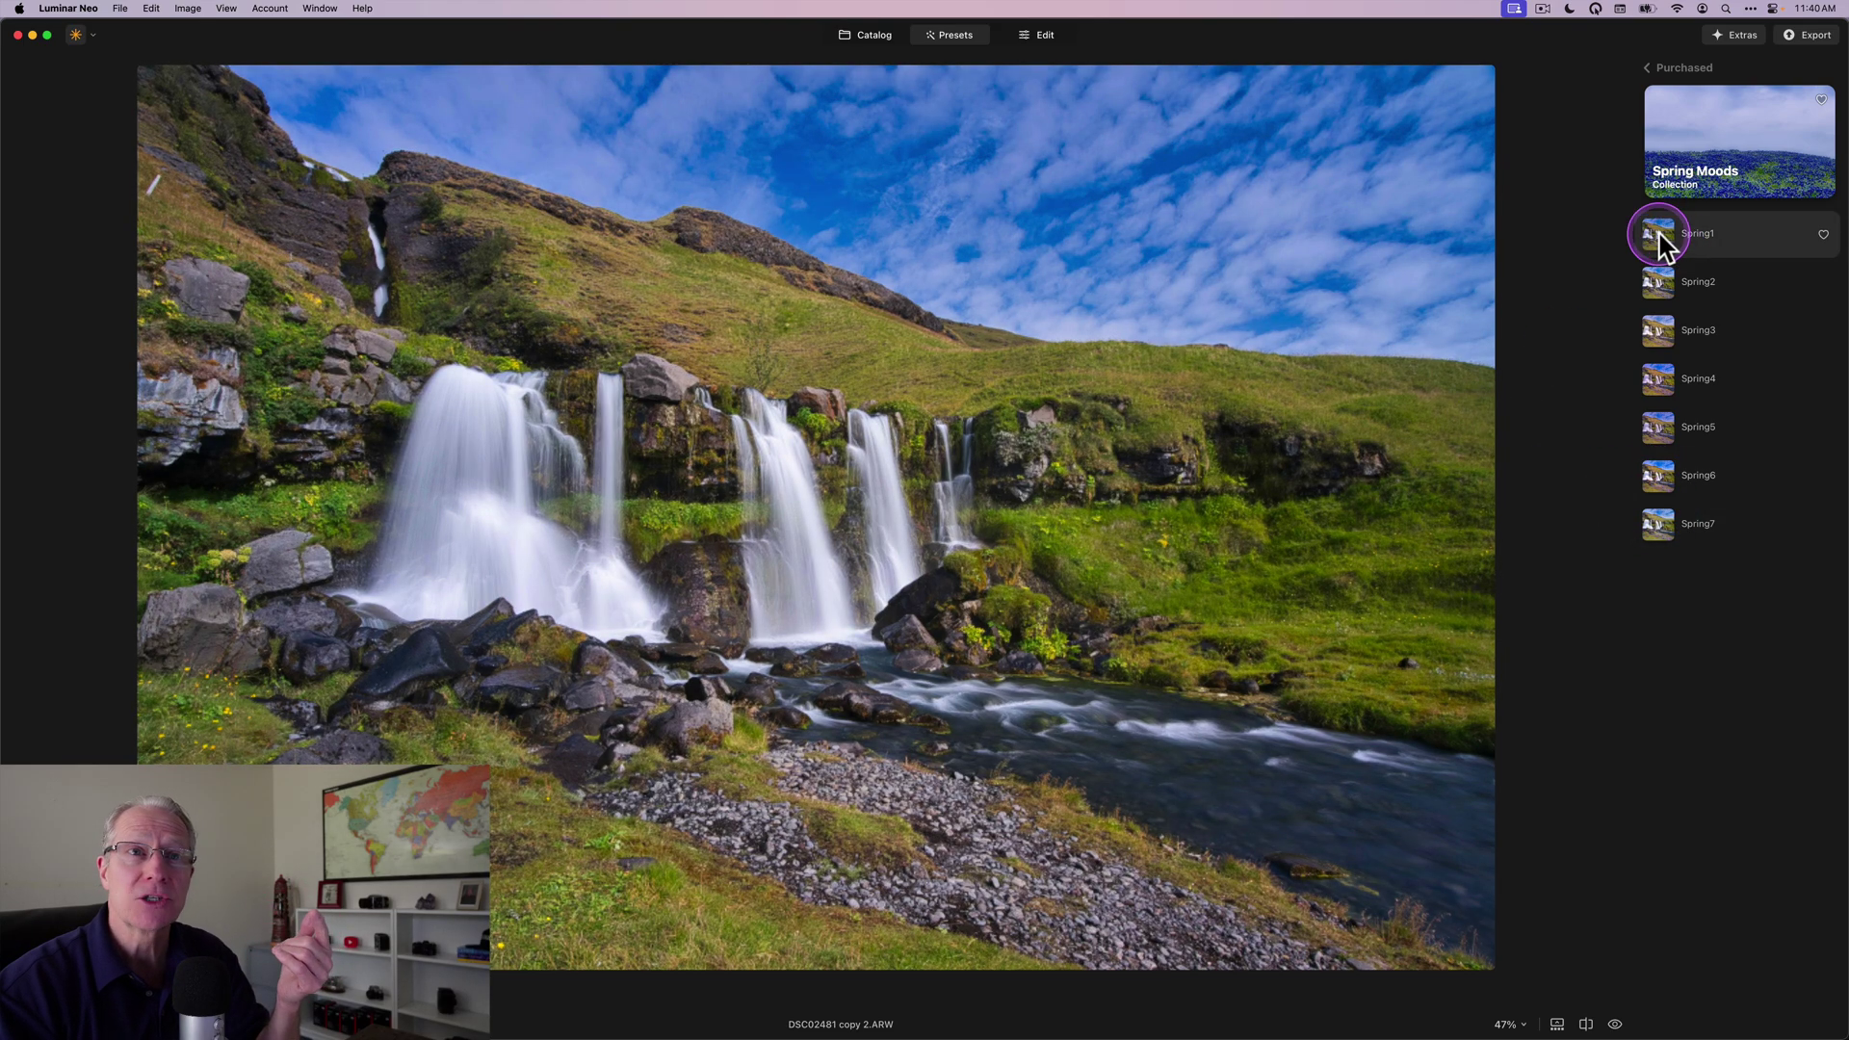
Apply Spring1 and review its edits: Landscape, Enhance, Supercontrast, Develop and Noiseless
click(1658, 236)
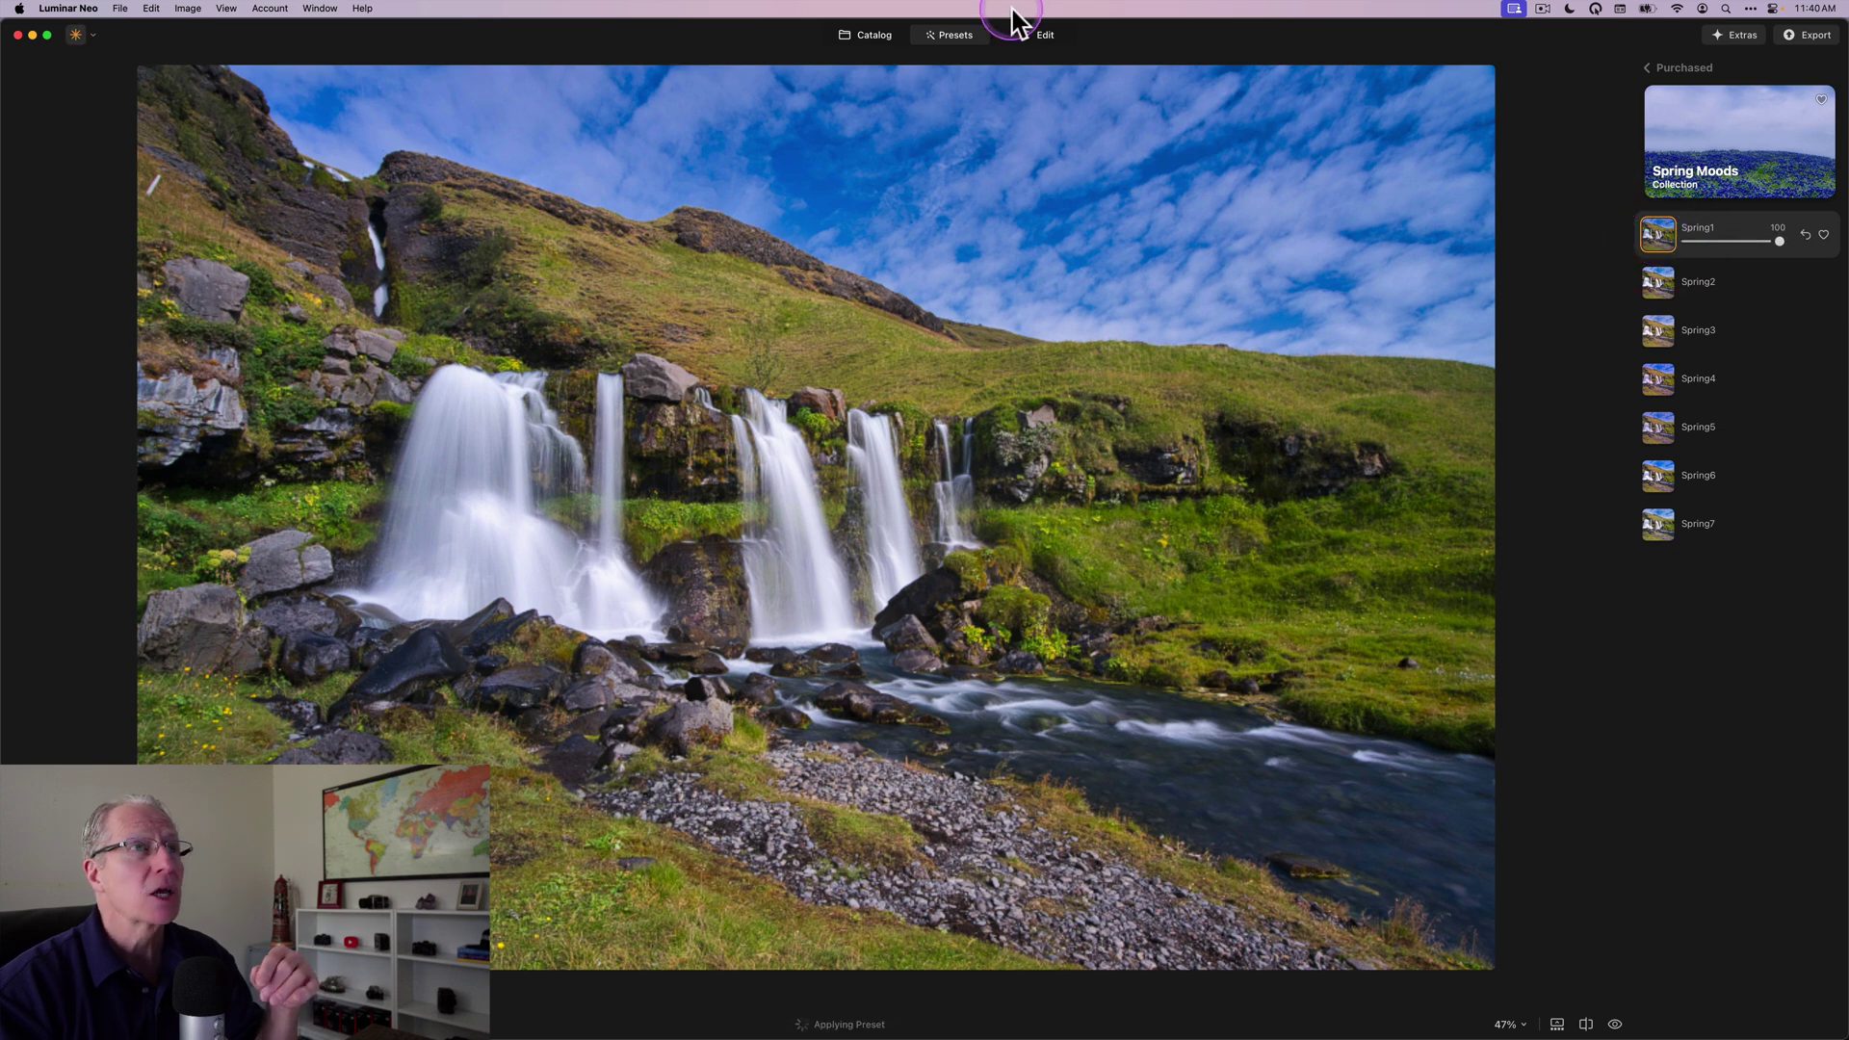
click(1036, 35)
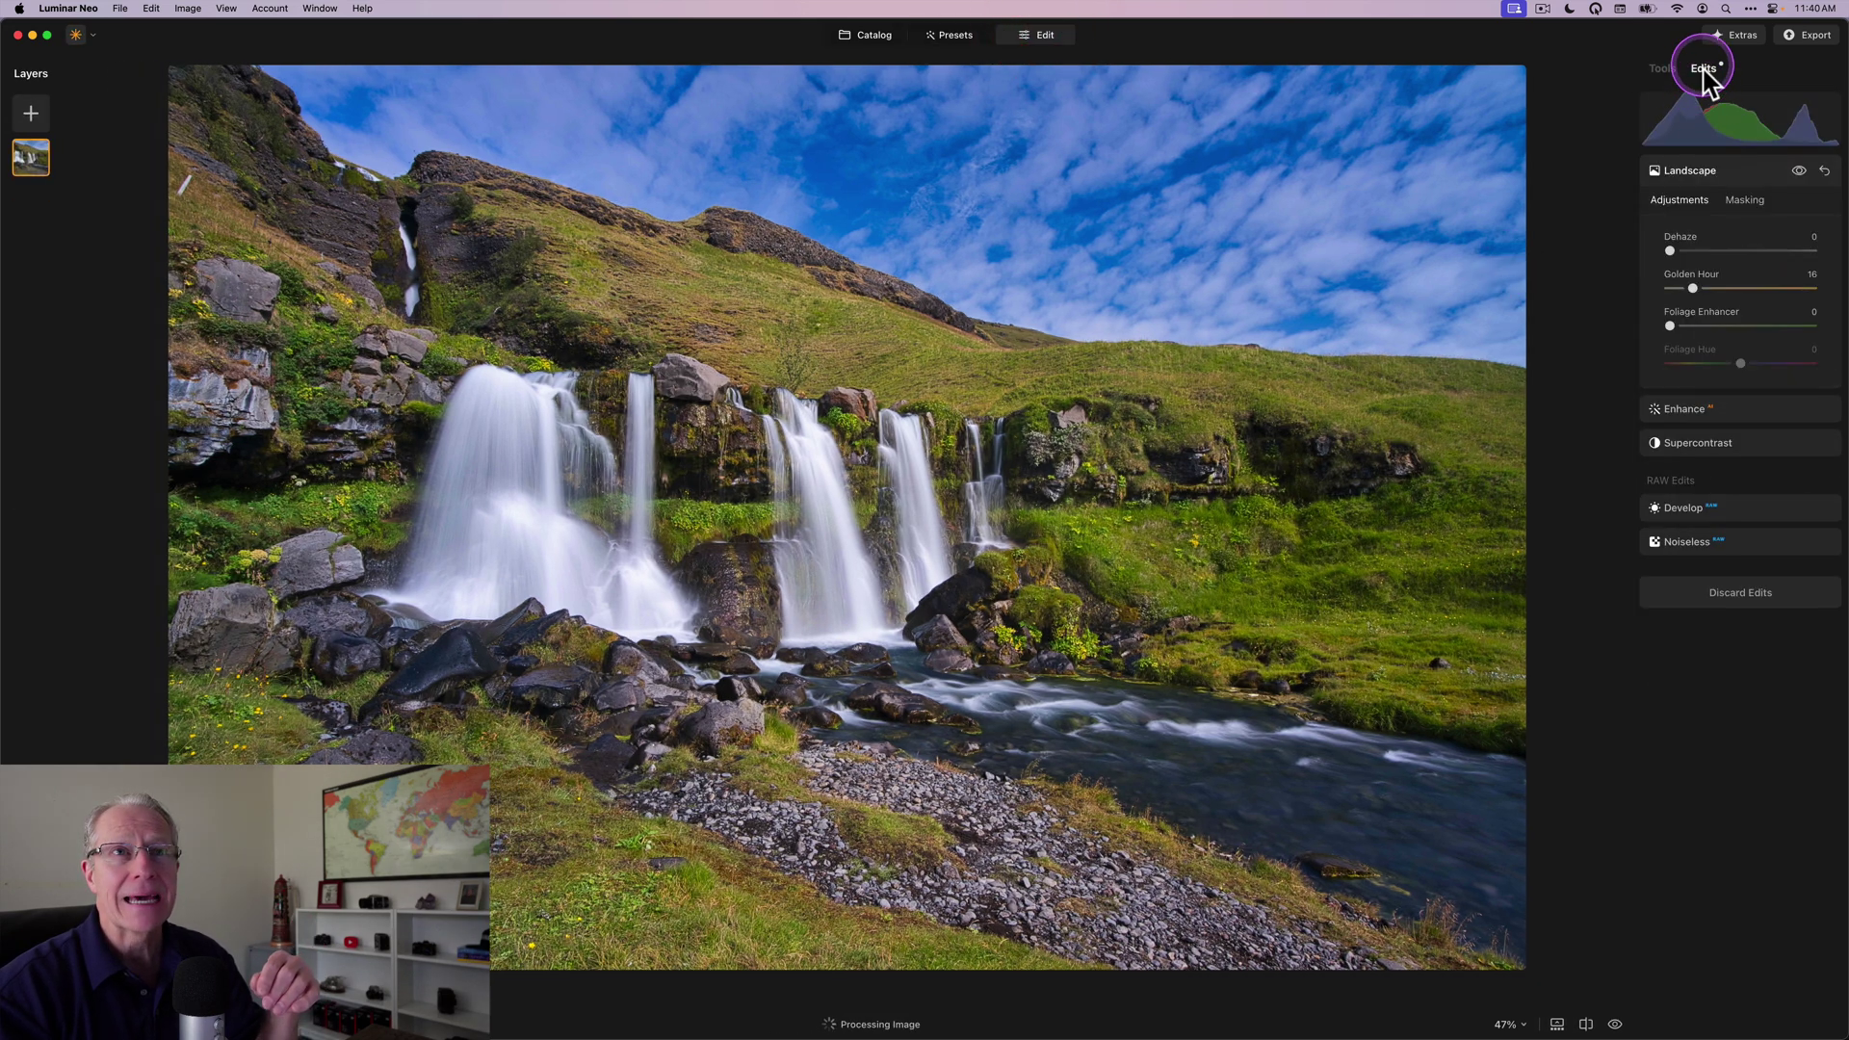
click(1699, 175)
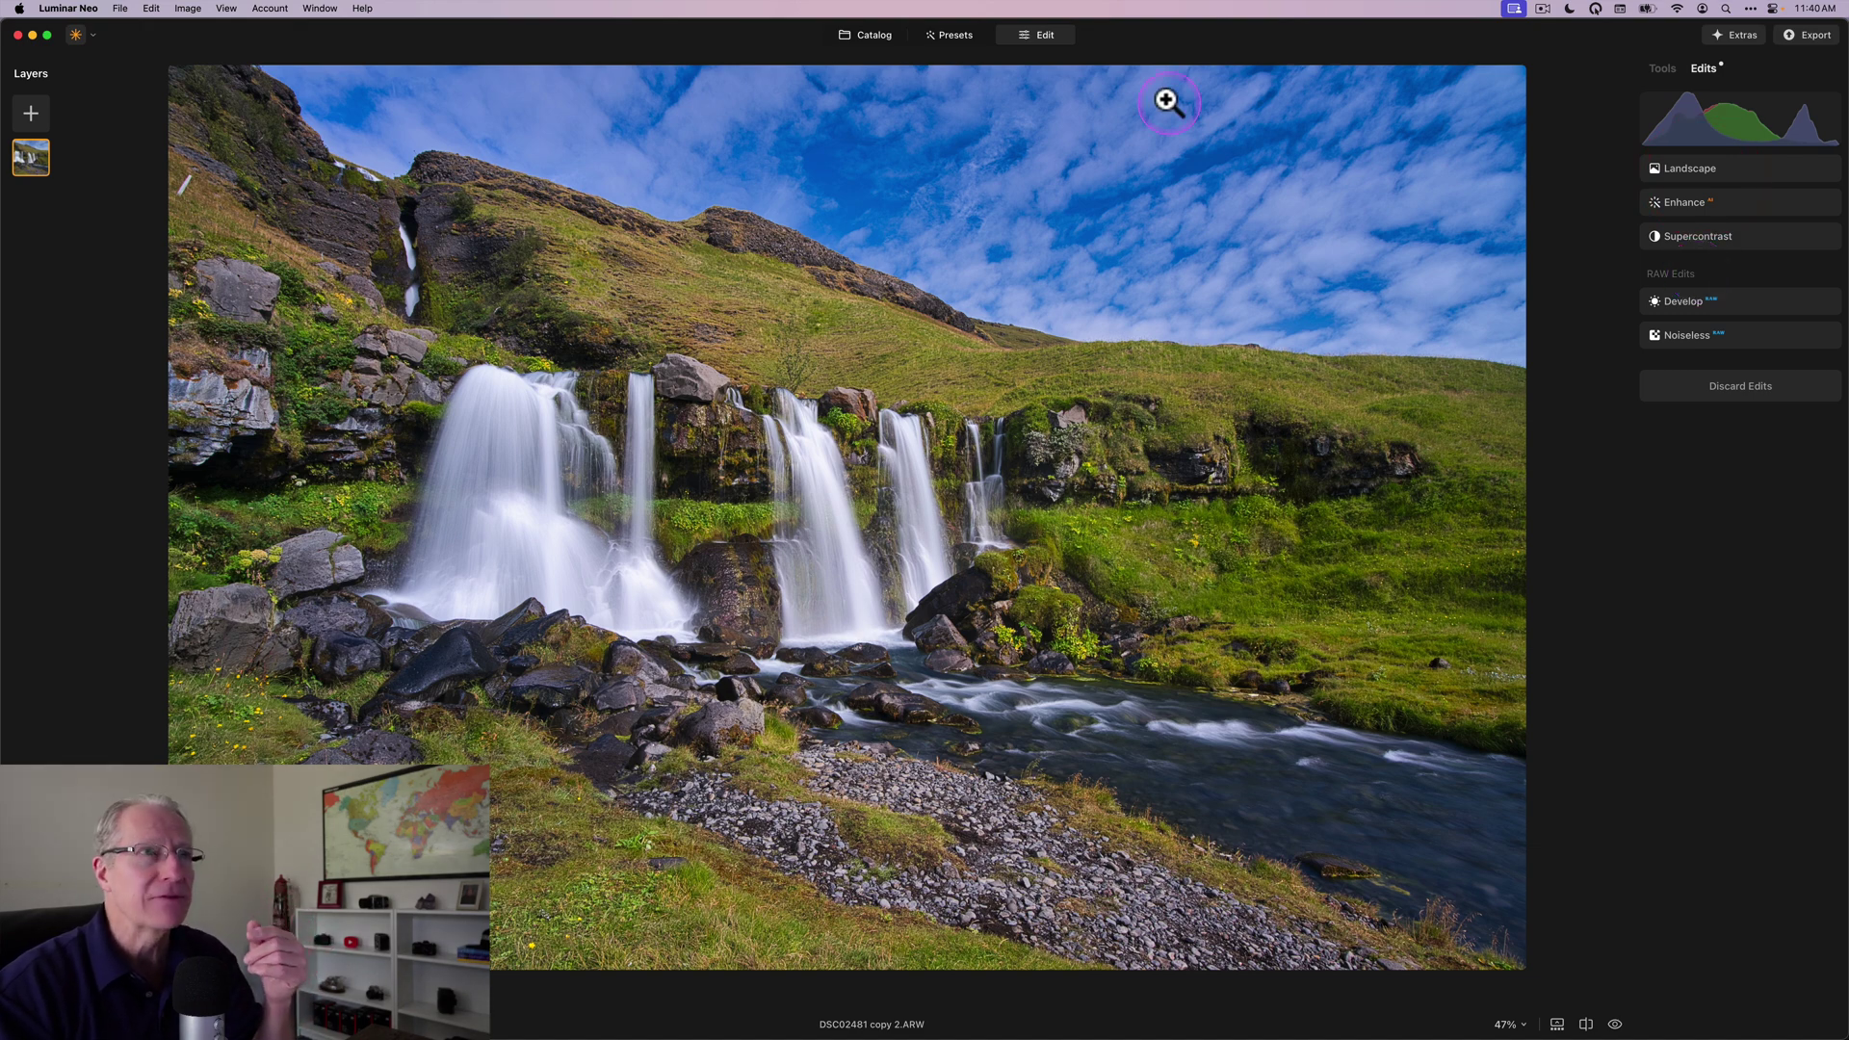
Select the sunset photo DSC03232 and preview Spring1 through Spring4 presets on it
click(855, 38)
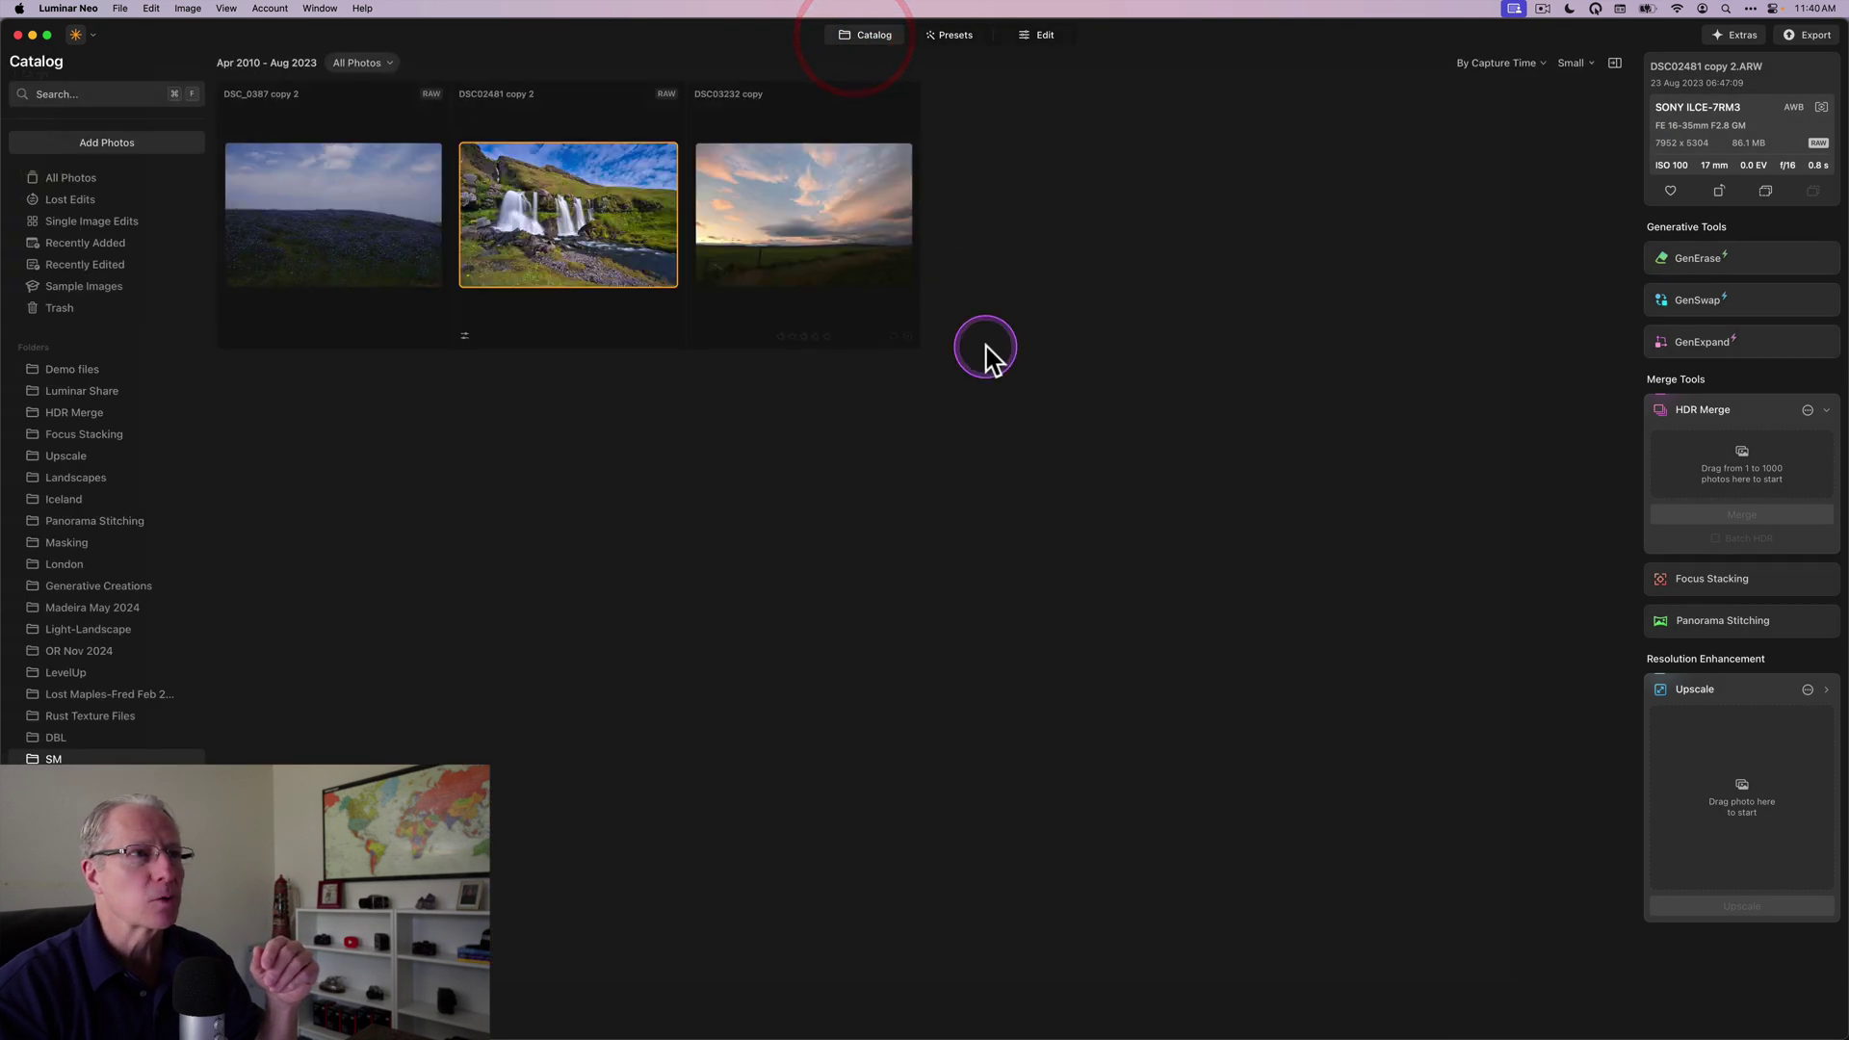
click(816, 256)
click(947, 43)
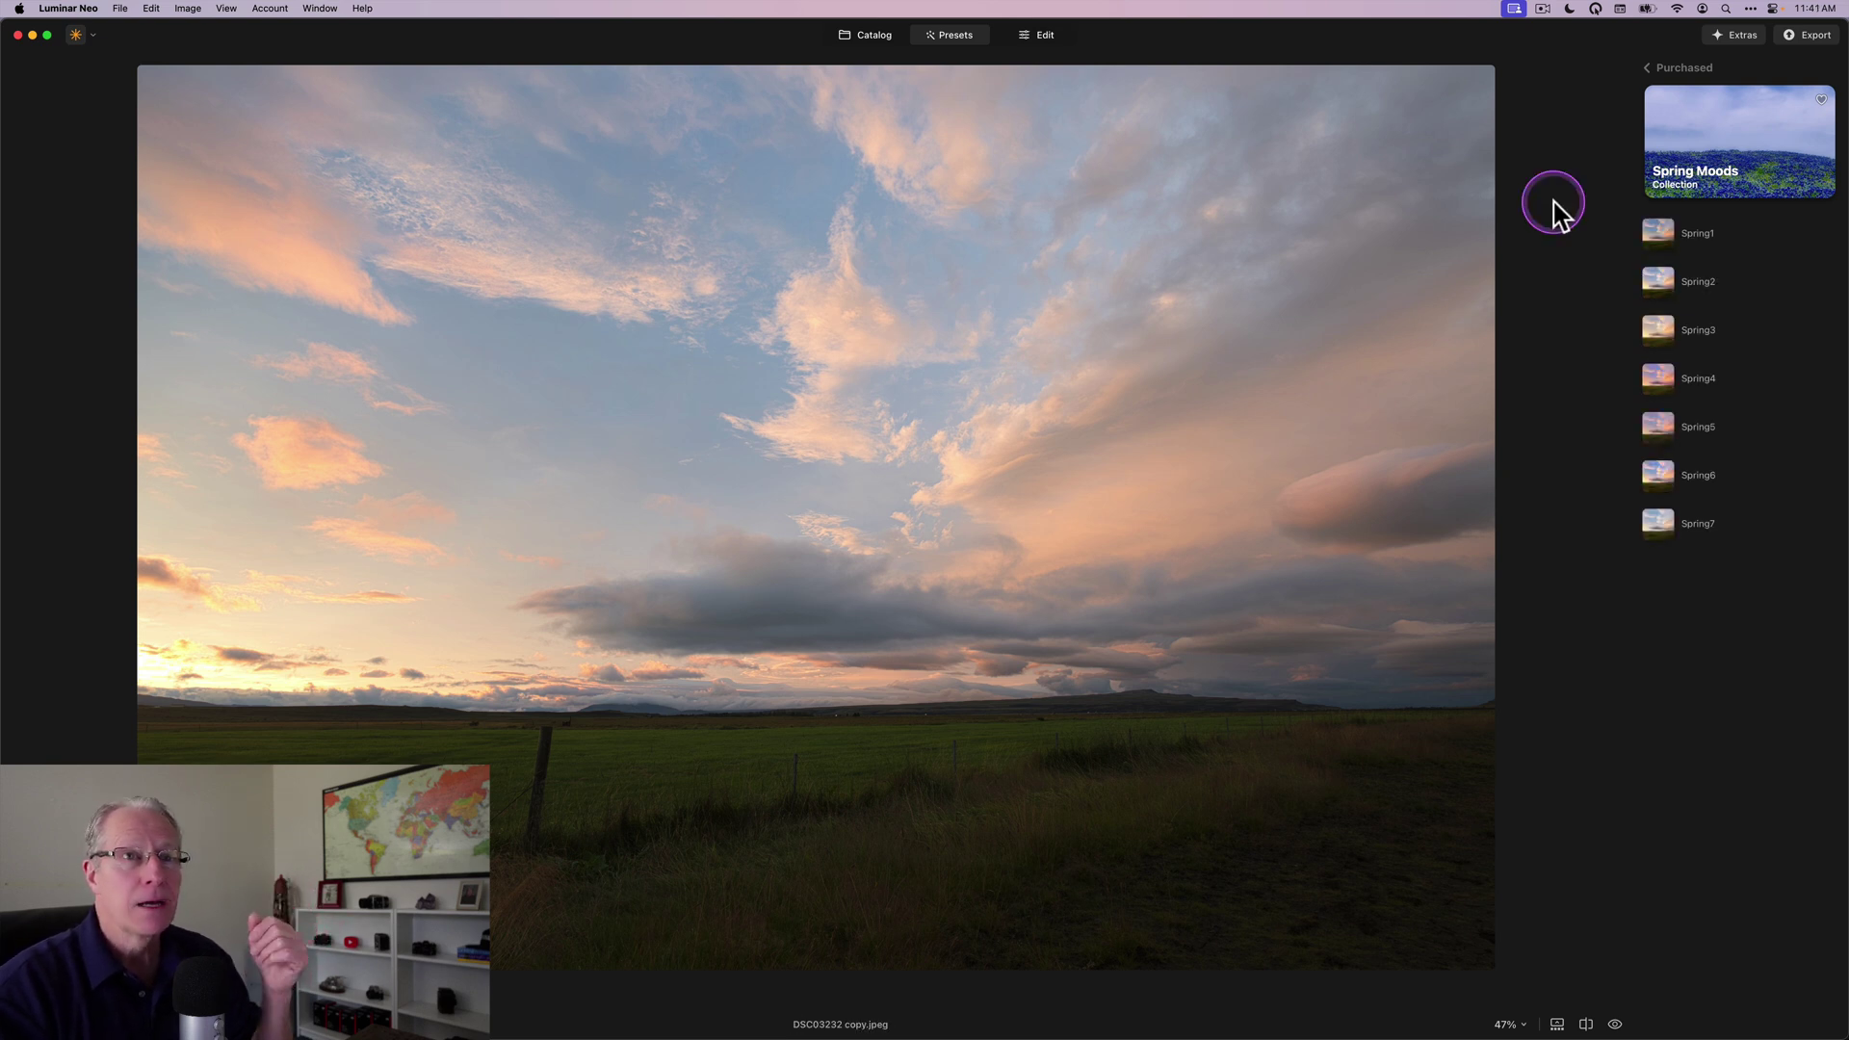
click(1663, 237)
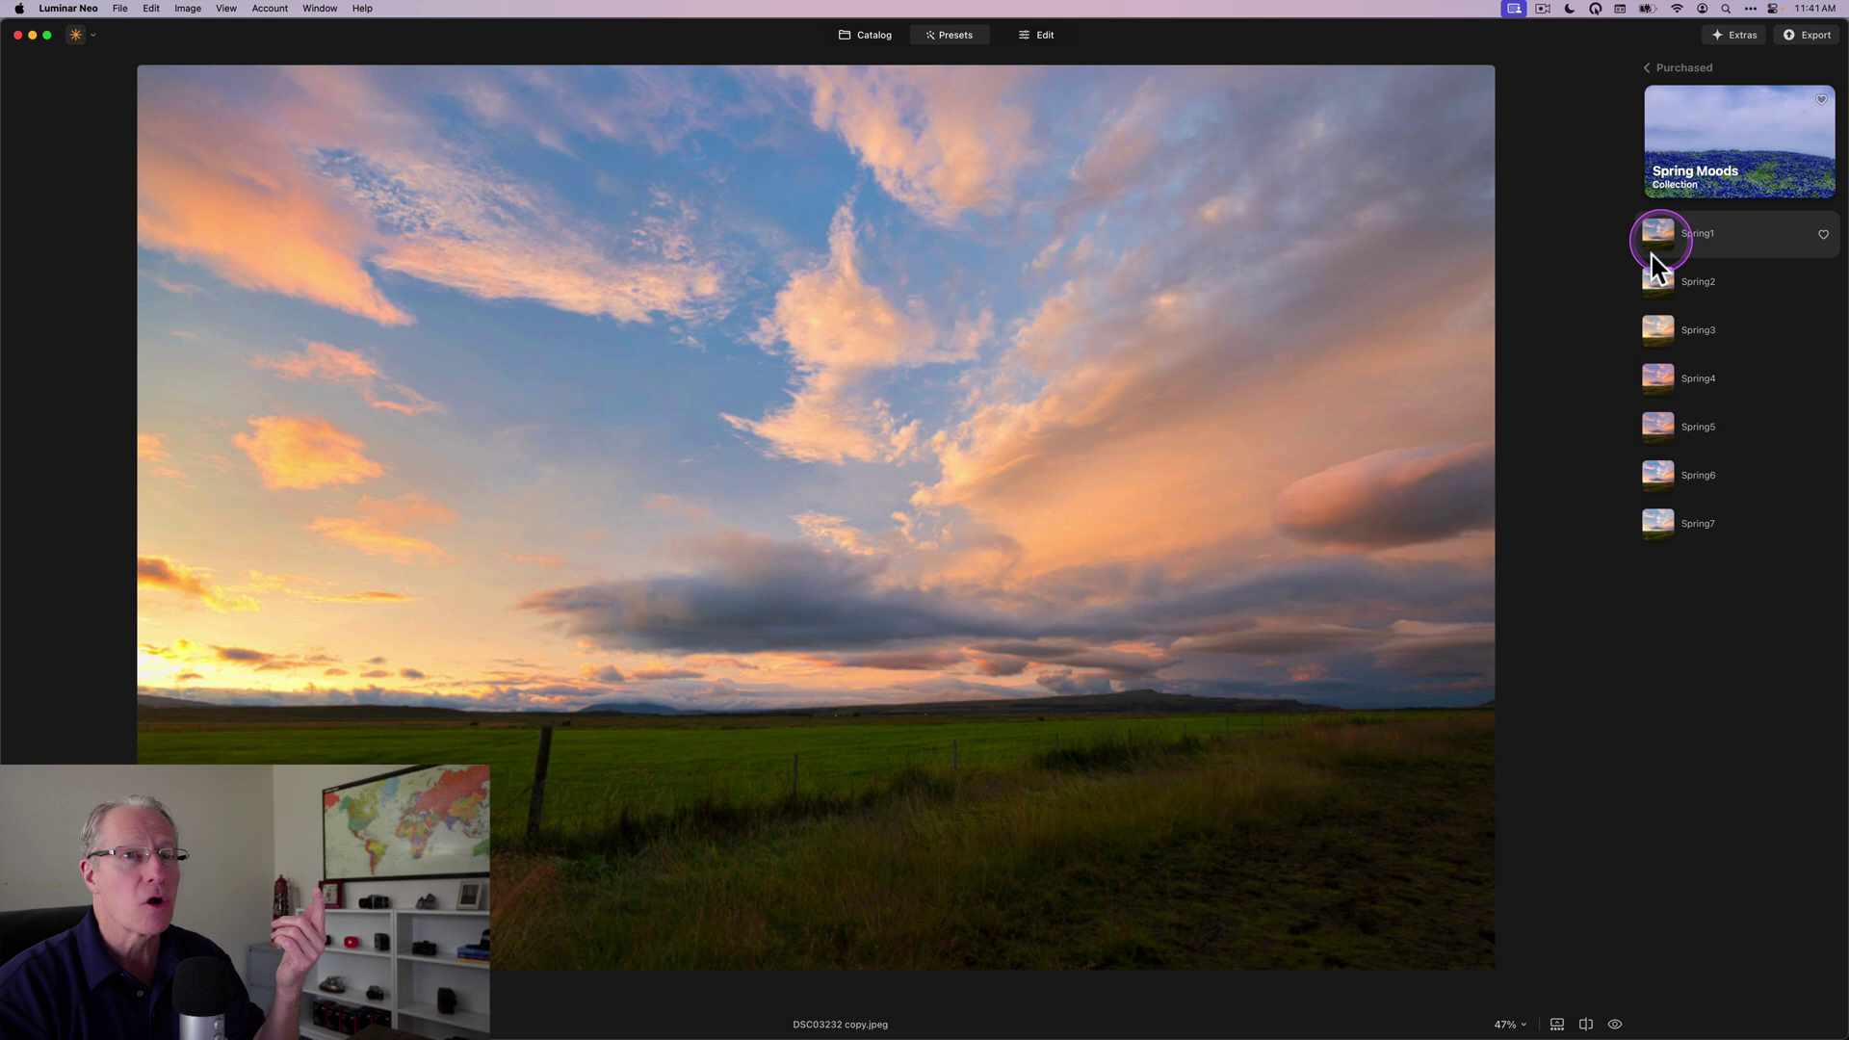
click(1656, 281)
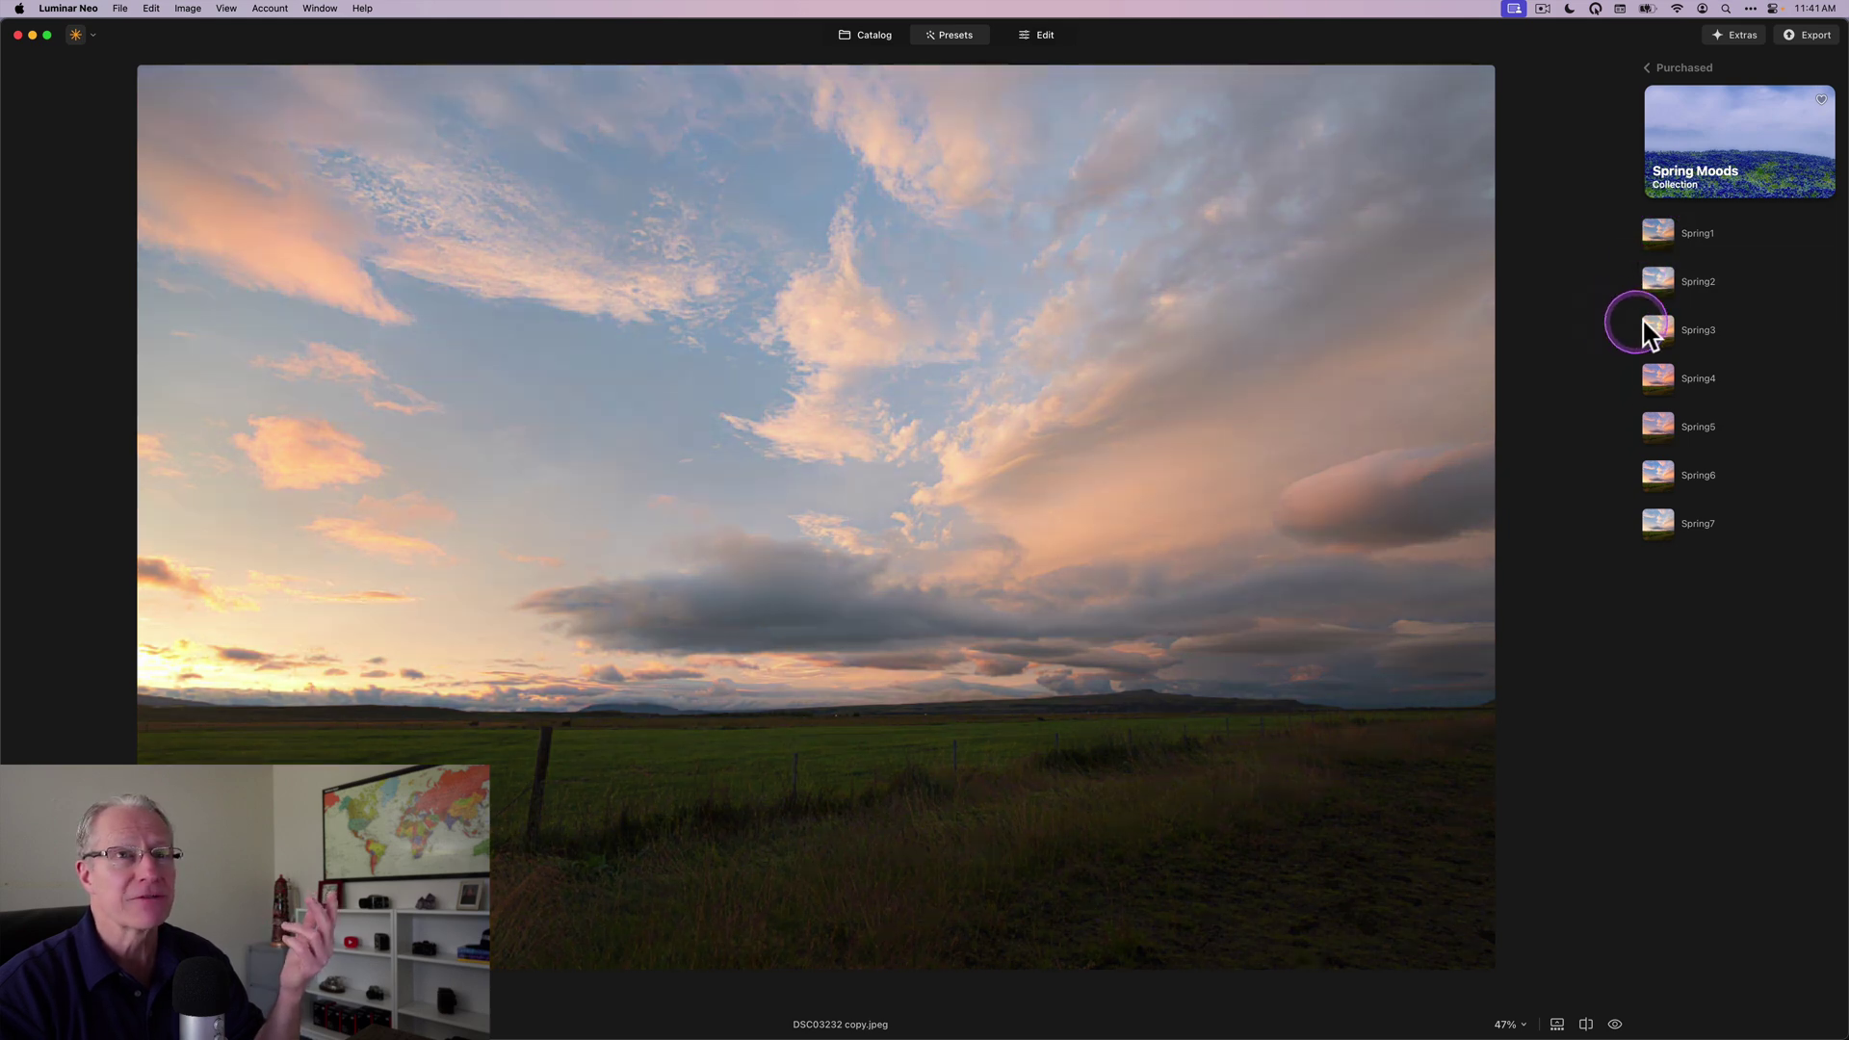
click(1654, 330)
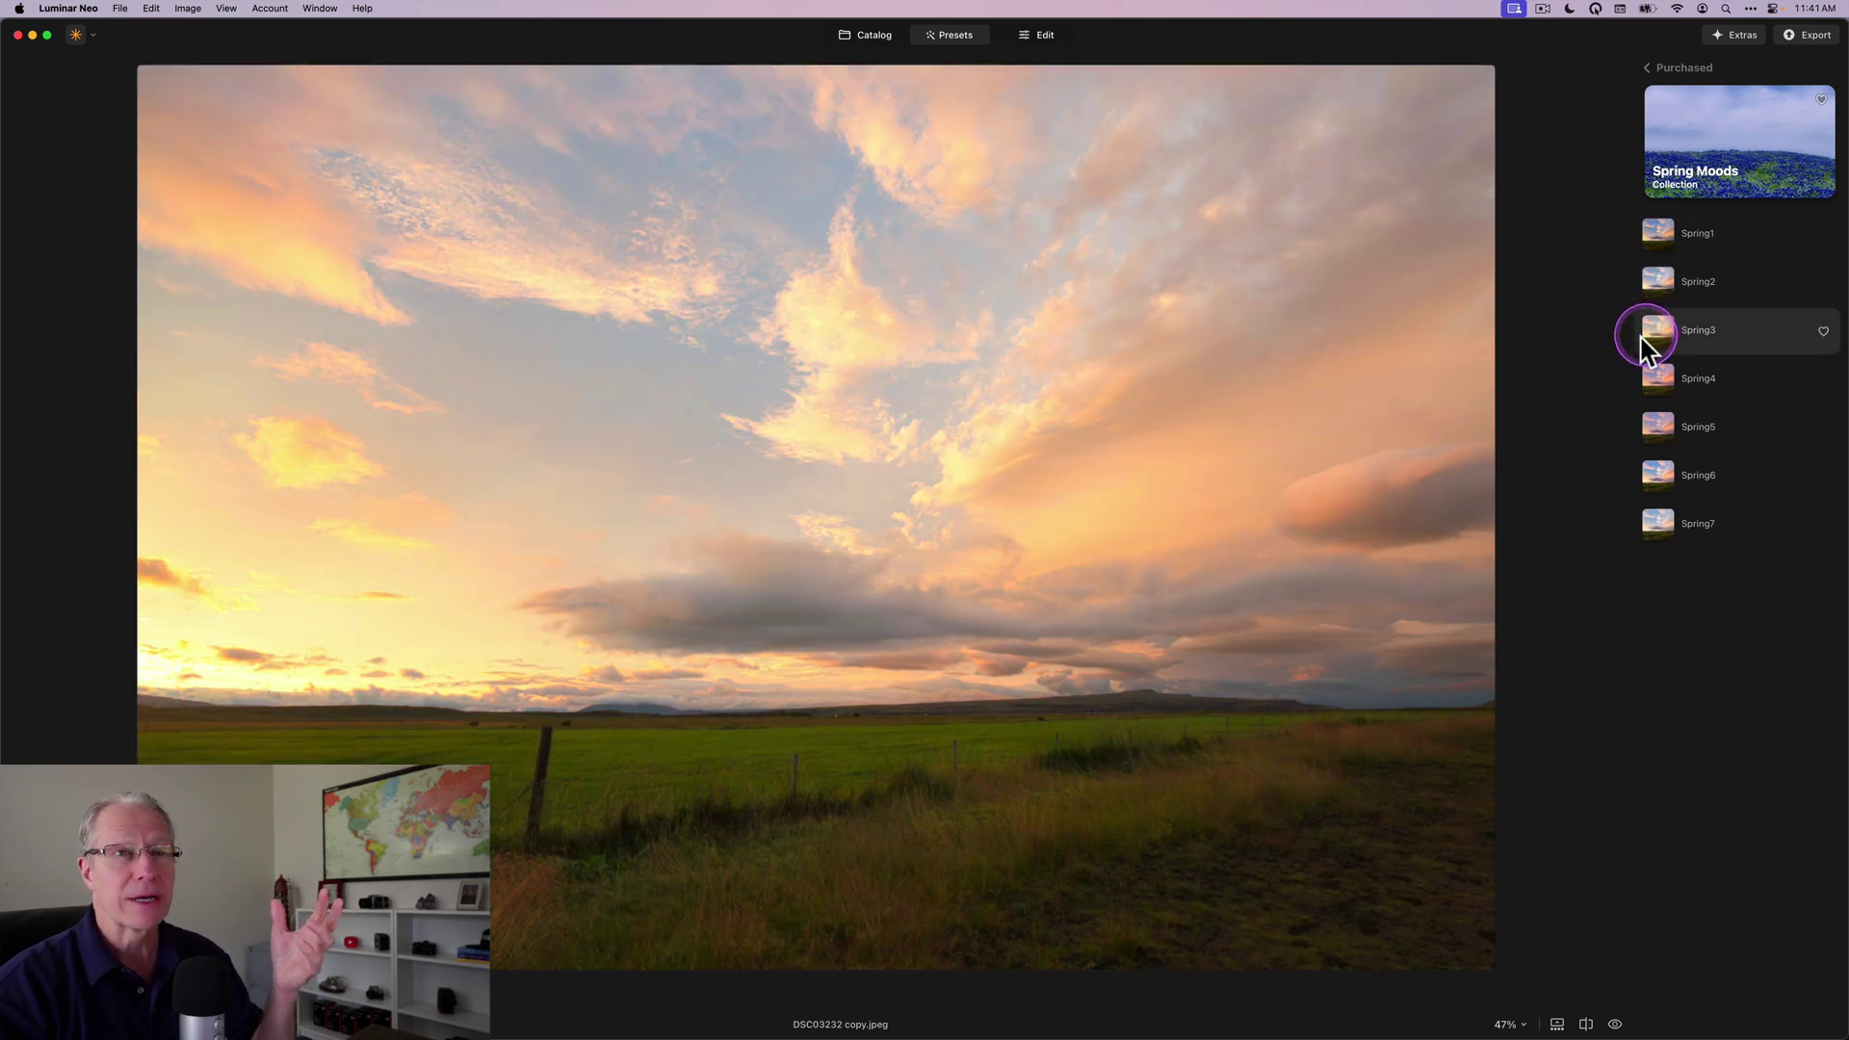
click(1655, 377)
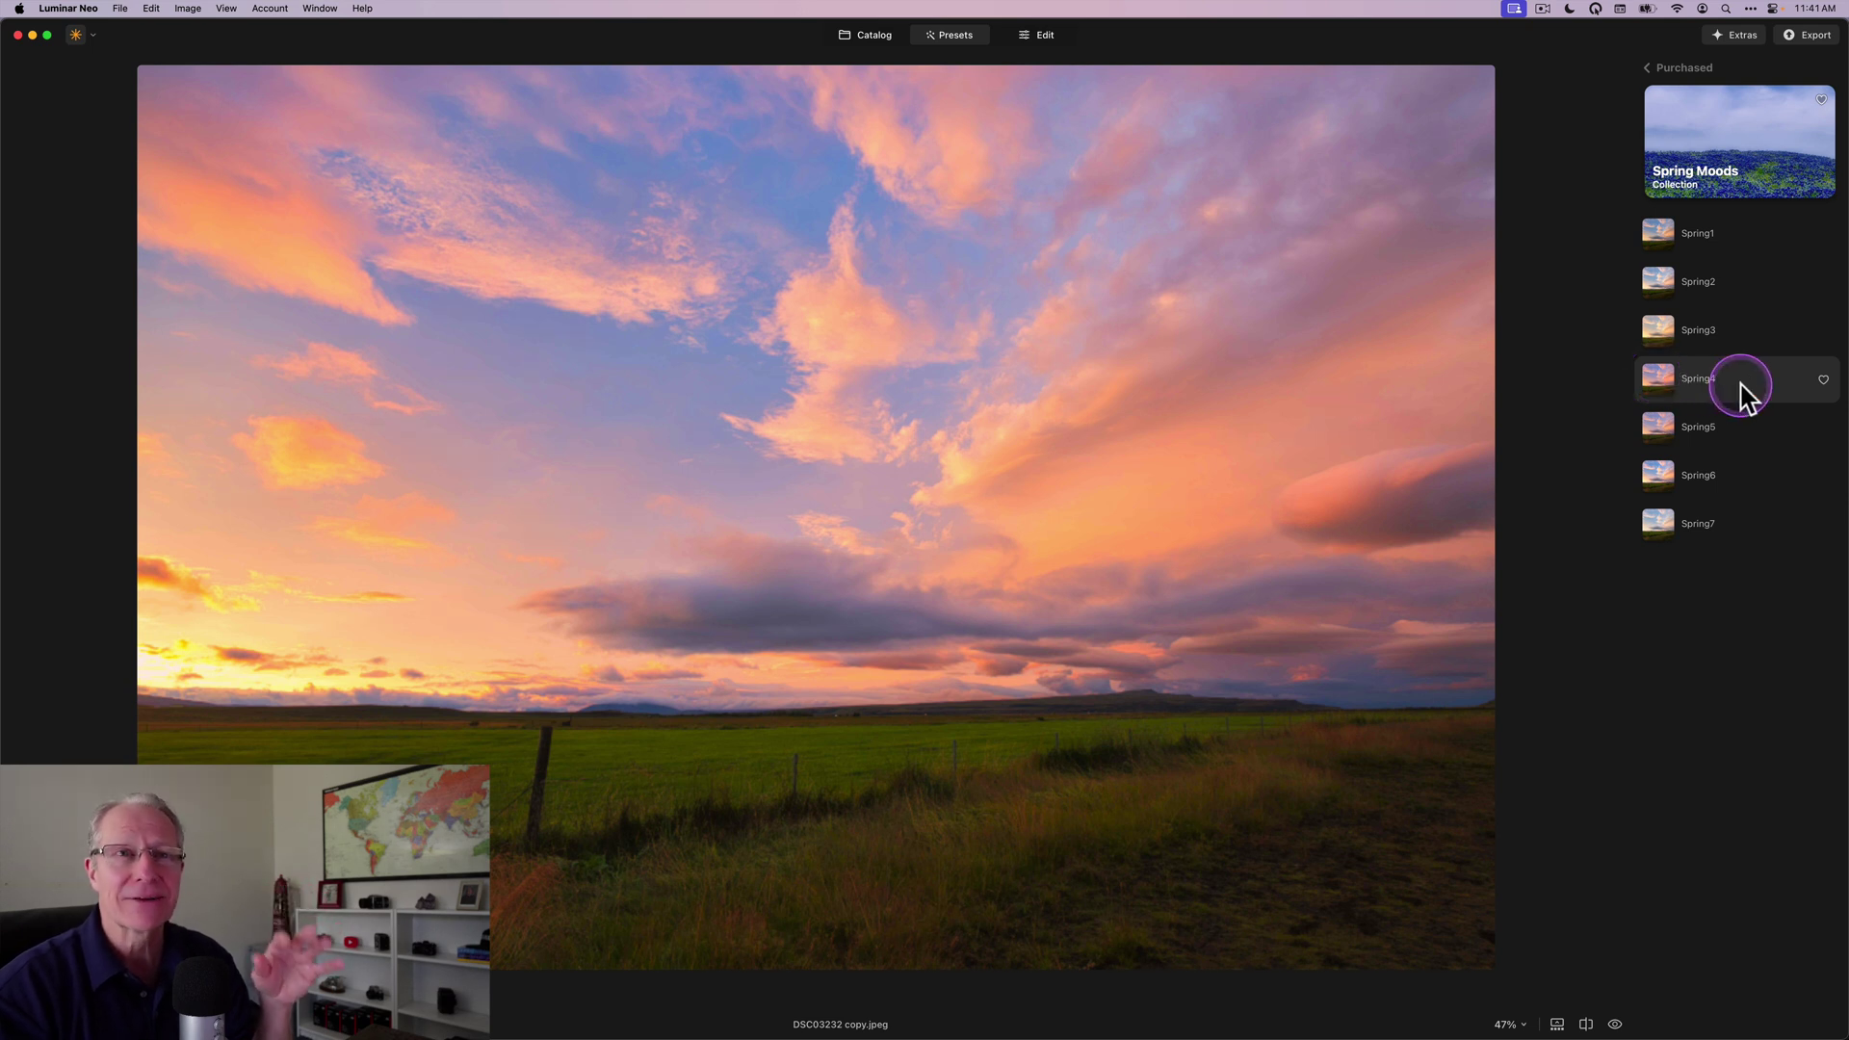
Apply Spring4, try its amount at 74 and 75, then restore 100
click(1706, 386)
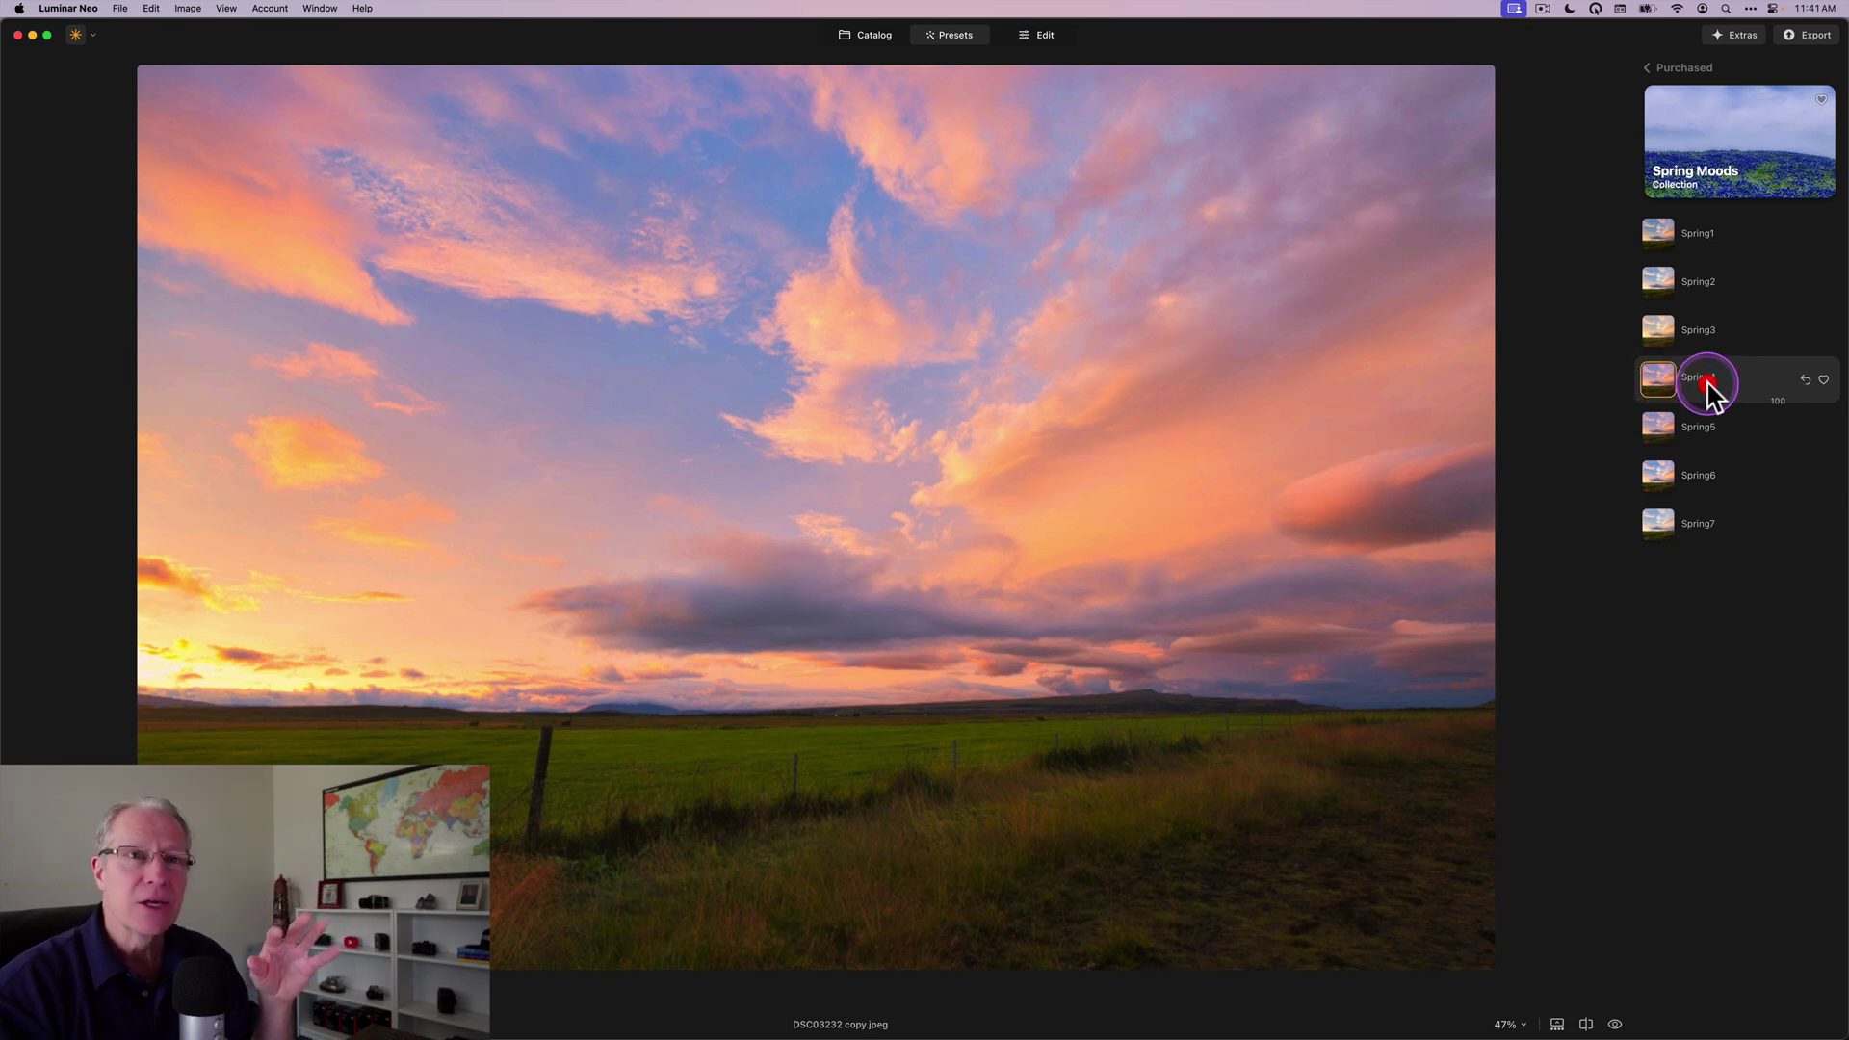
mouse_move(1777, 386)
mouse_down()
mouse_move(1721, 386)
mouse_move(1754, 386)
mouse_up()
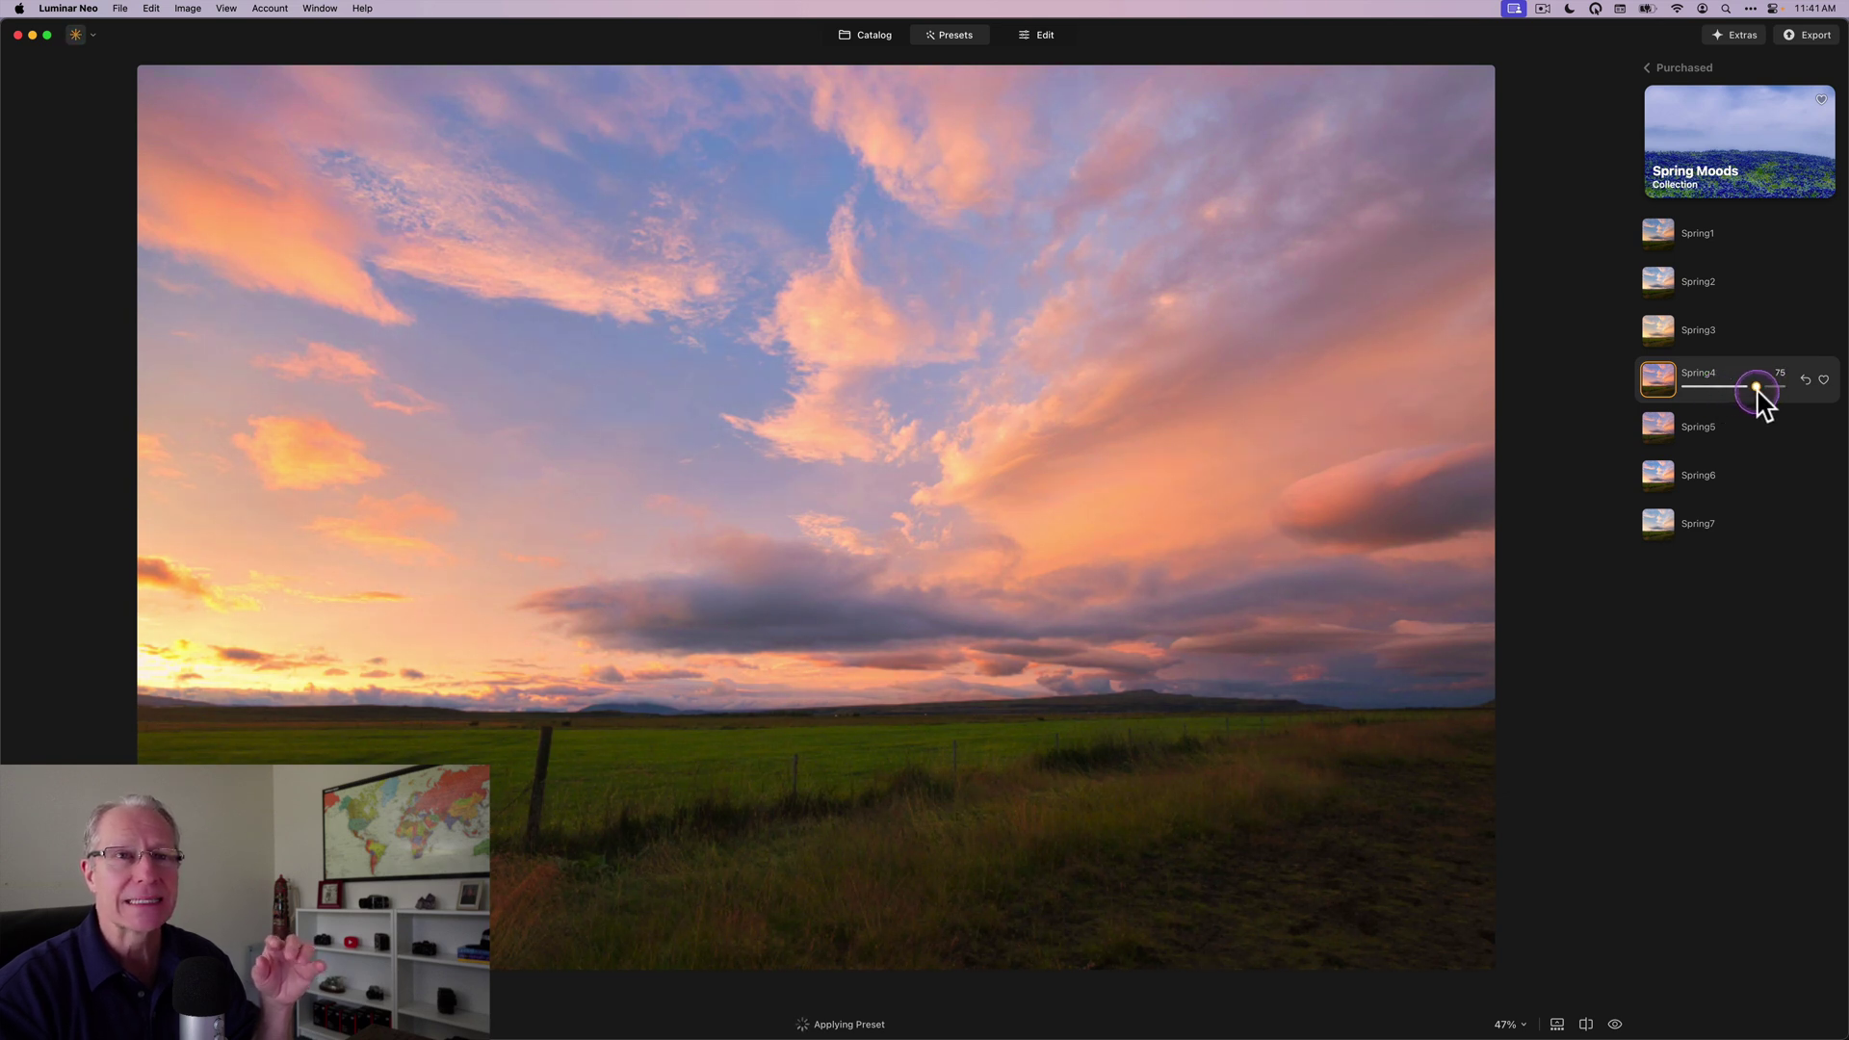
click(1756, 387)
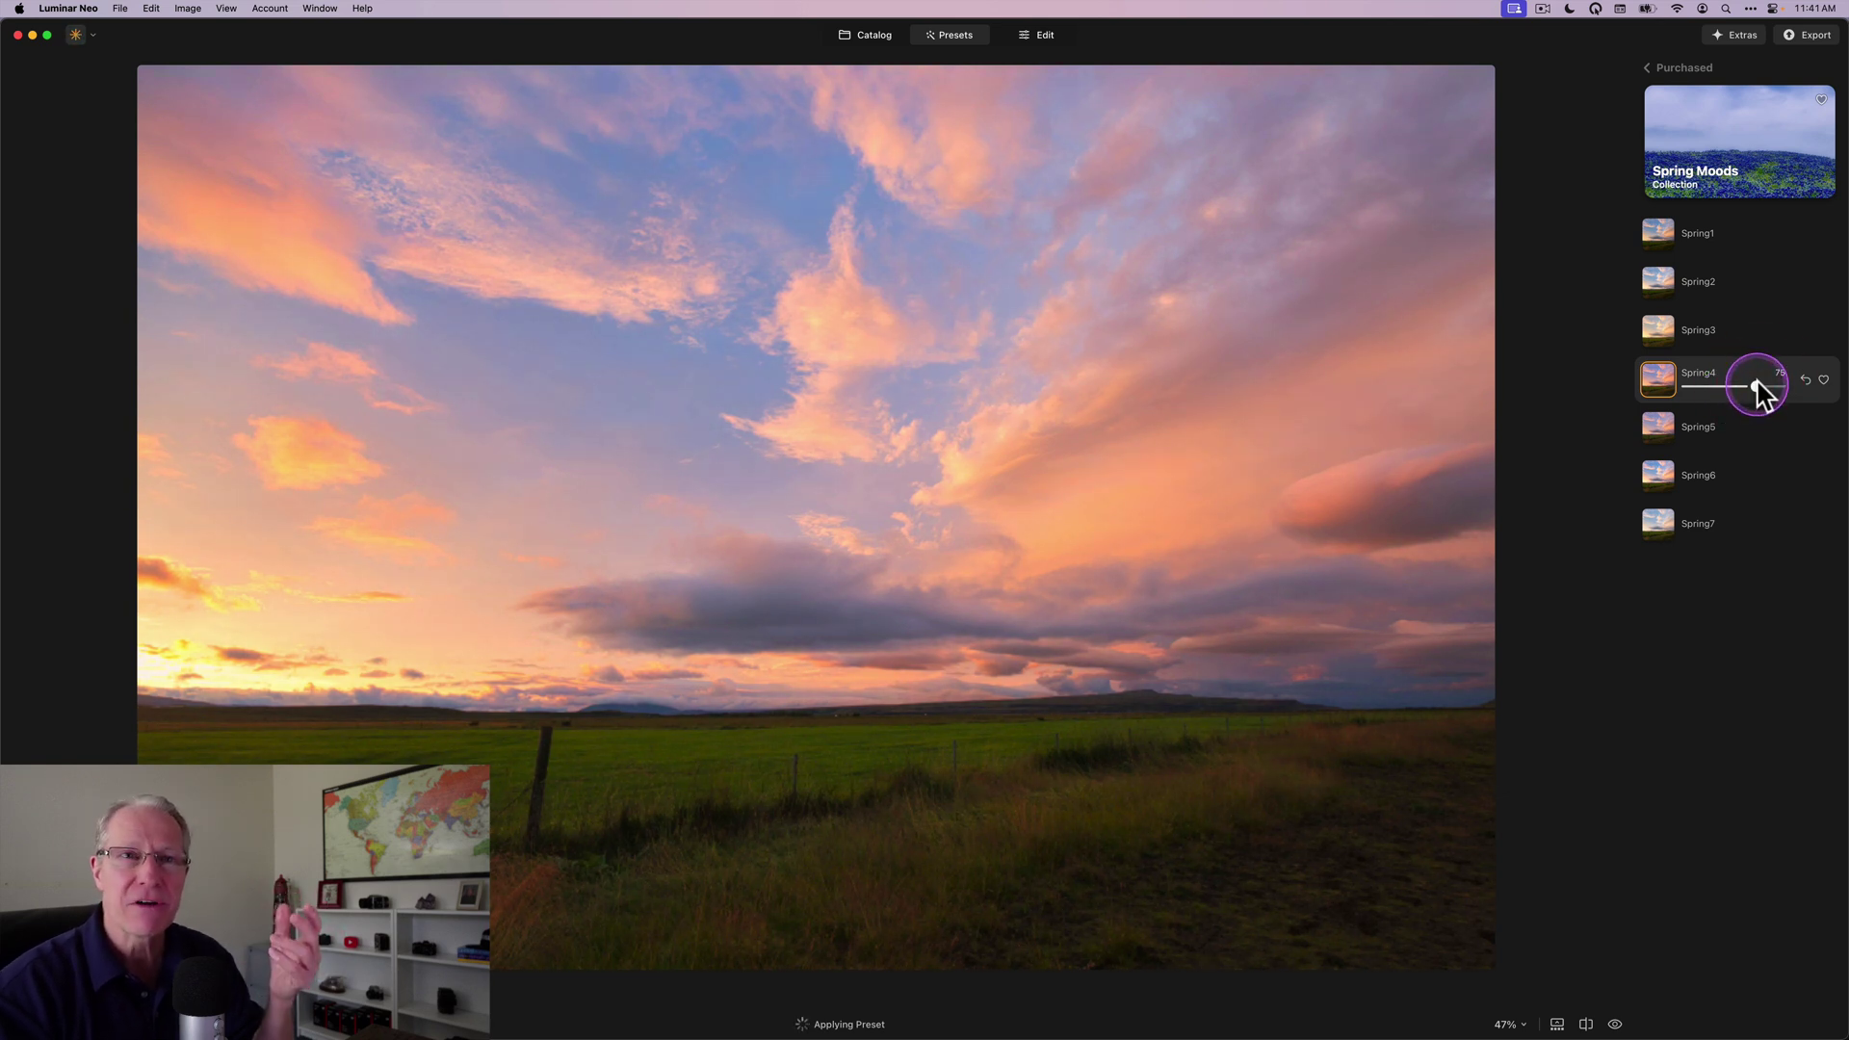
click(1782, 386)
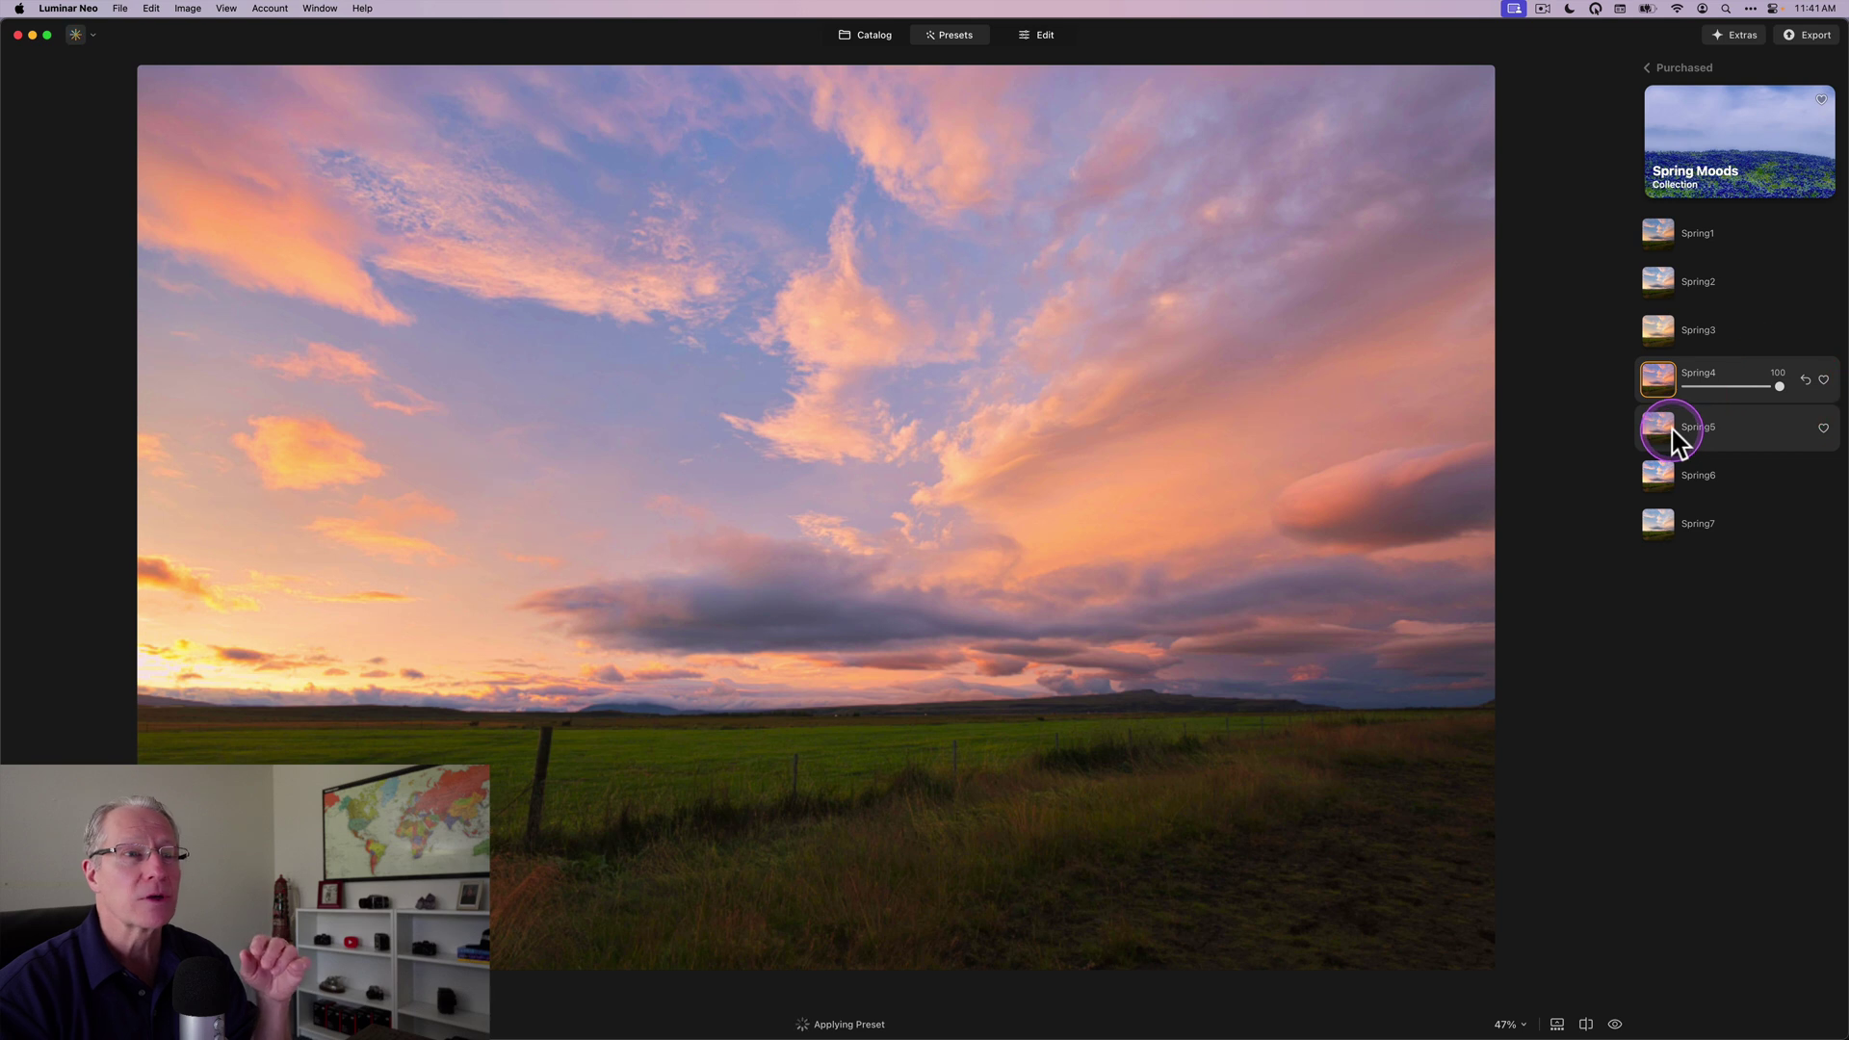
Apply Spring7 at 100, then select DSC_0387 copy 2 in the catalog
click(1672, 429)
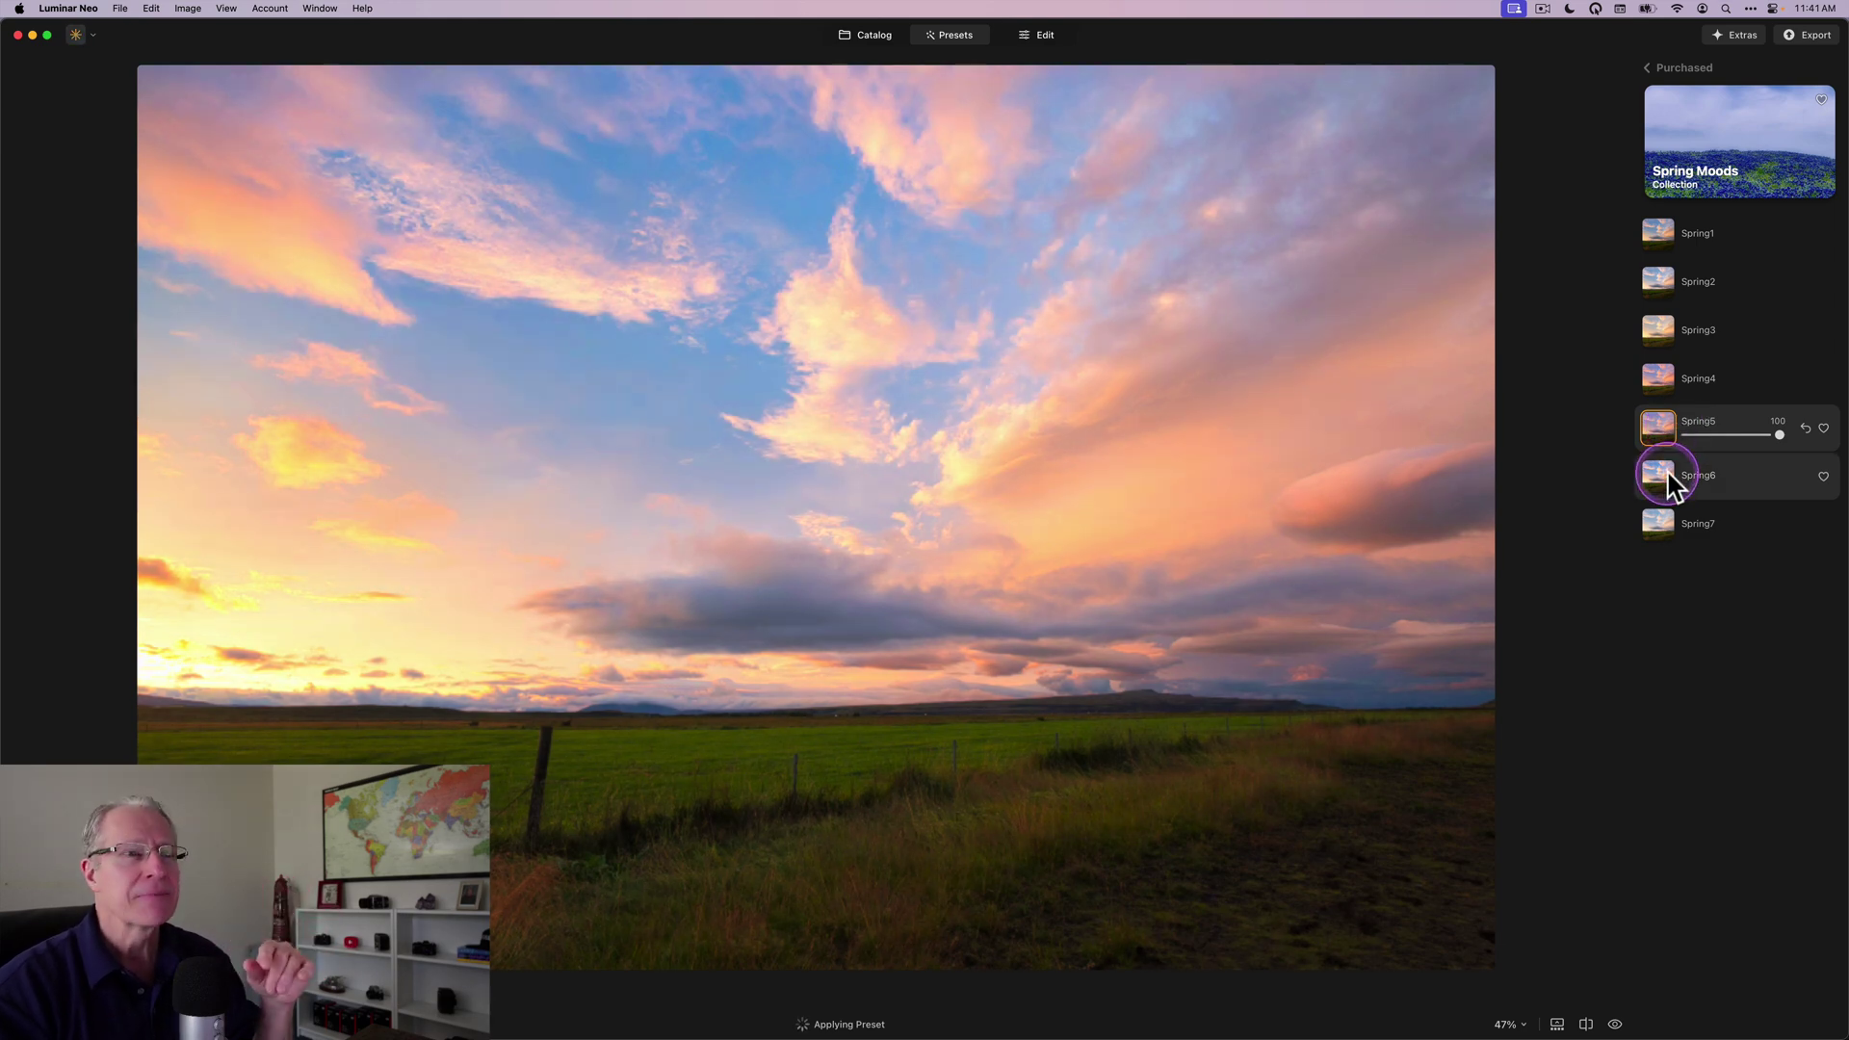
click(1660, 528)
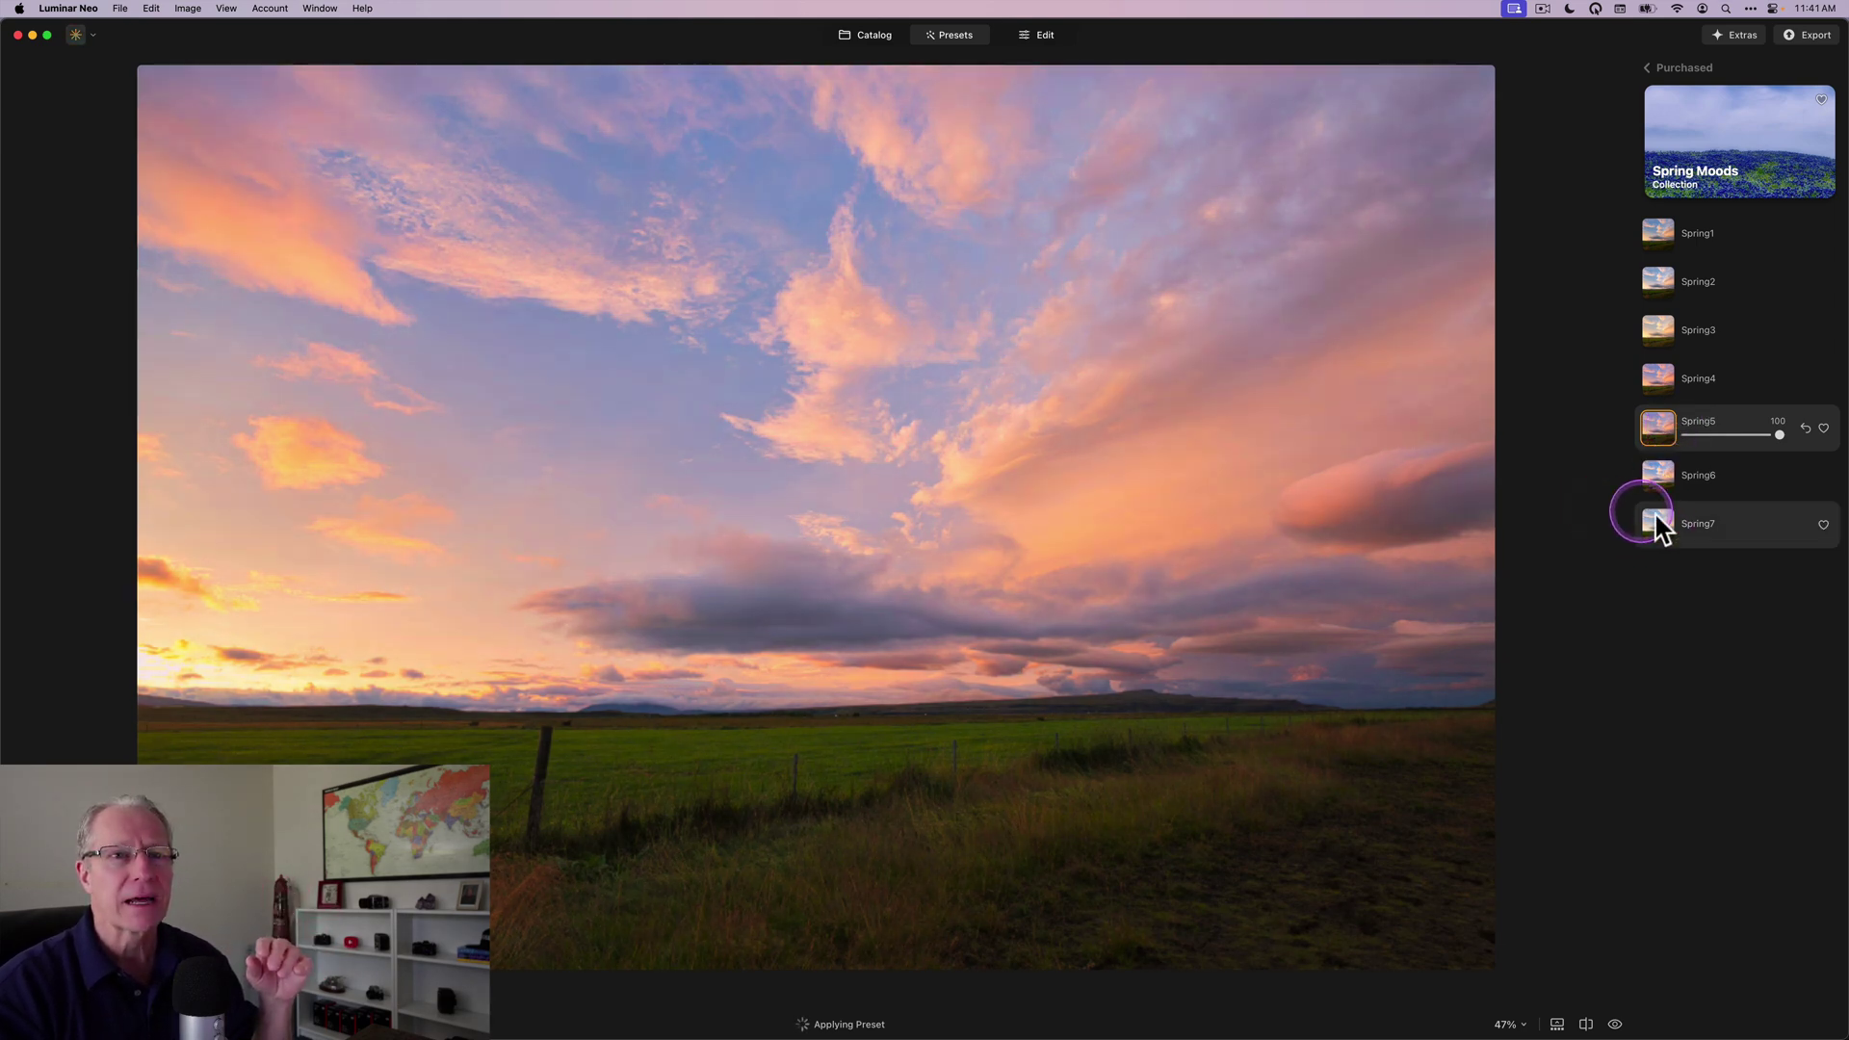
click(1658, 525)
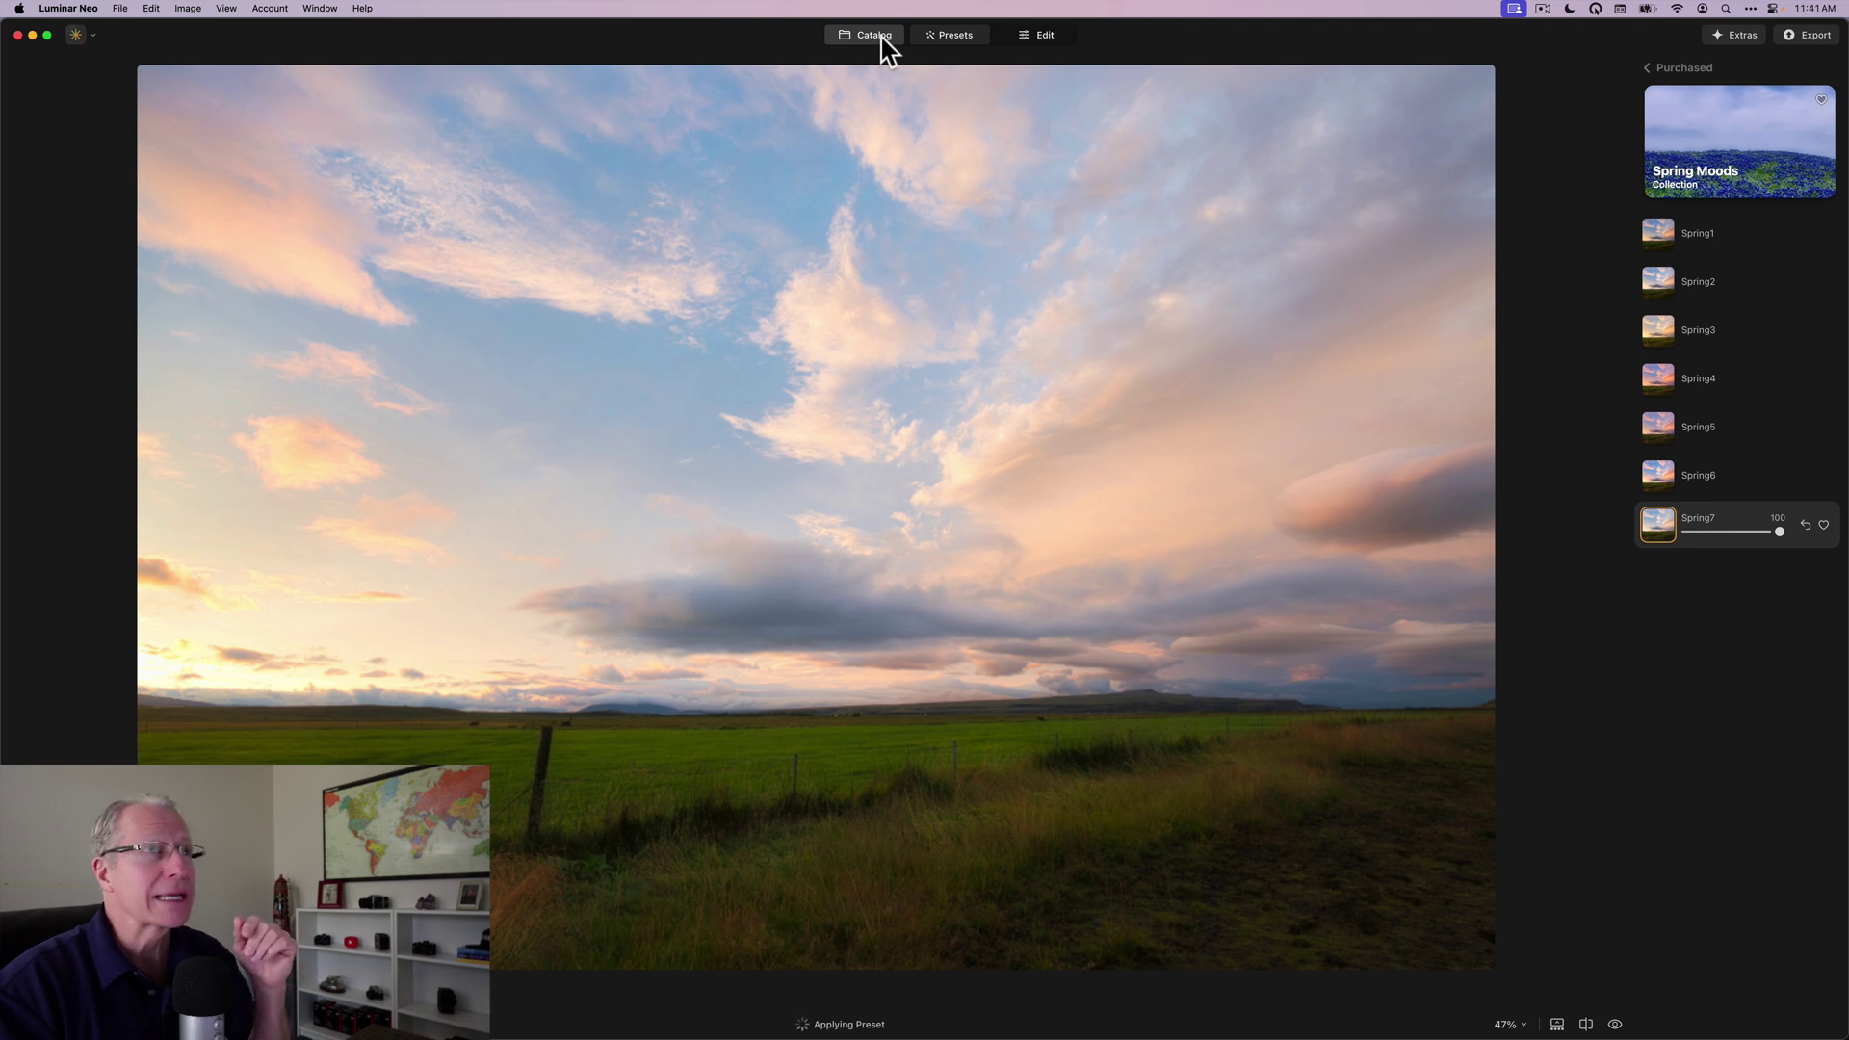
click(878, 38)
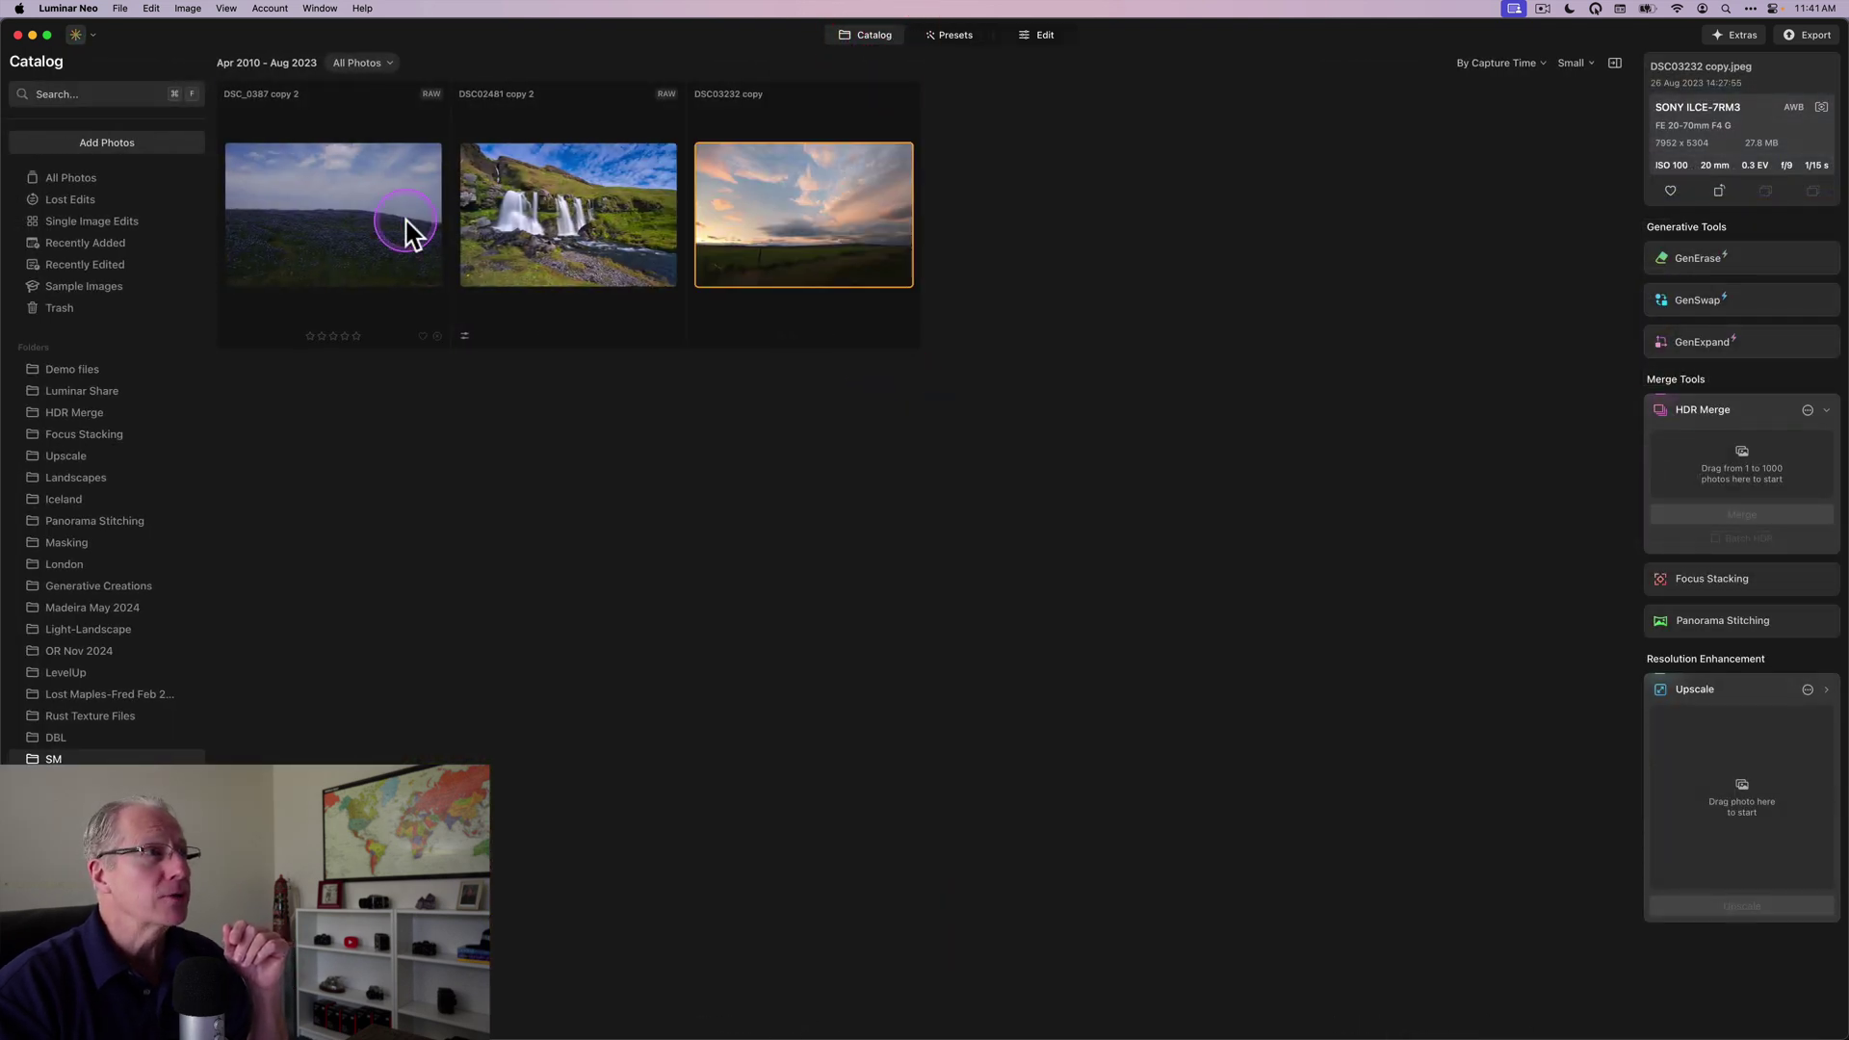
click(405, 231)
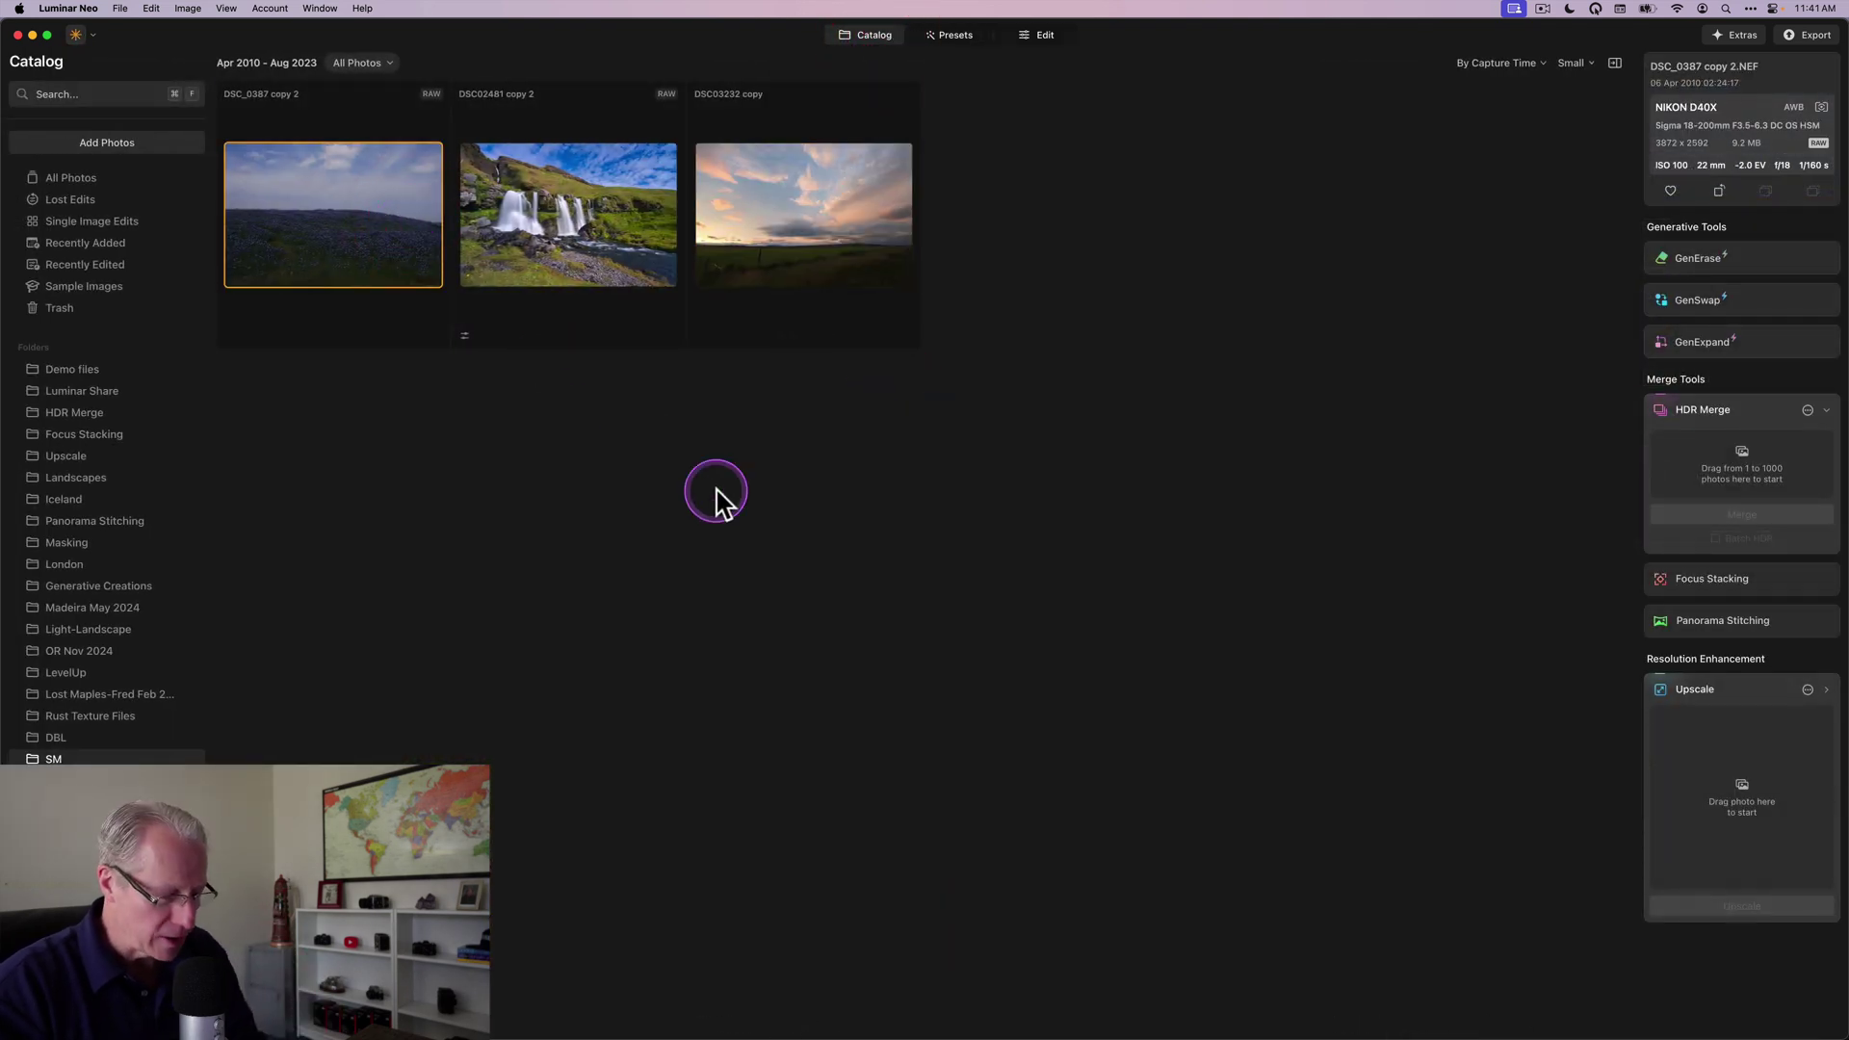
View the sky images SMsky1 through SMsky5 in Preview, then return to Luminar Neo
key(super+Tab)
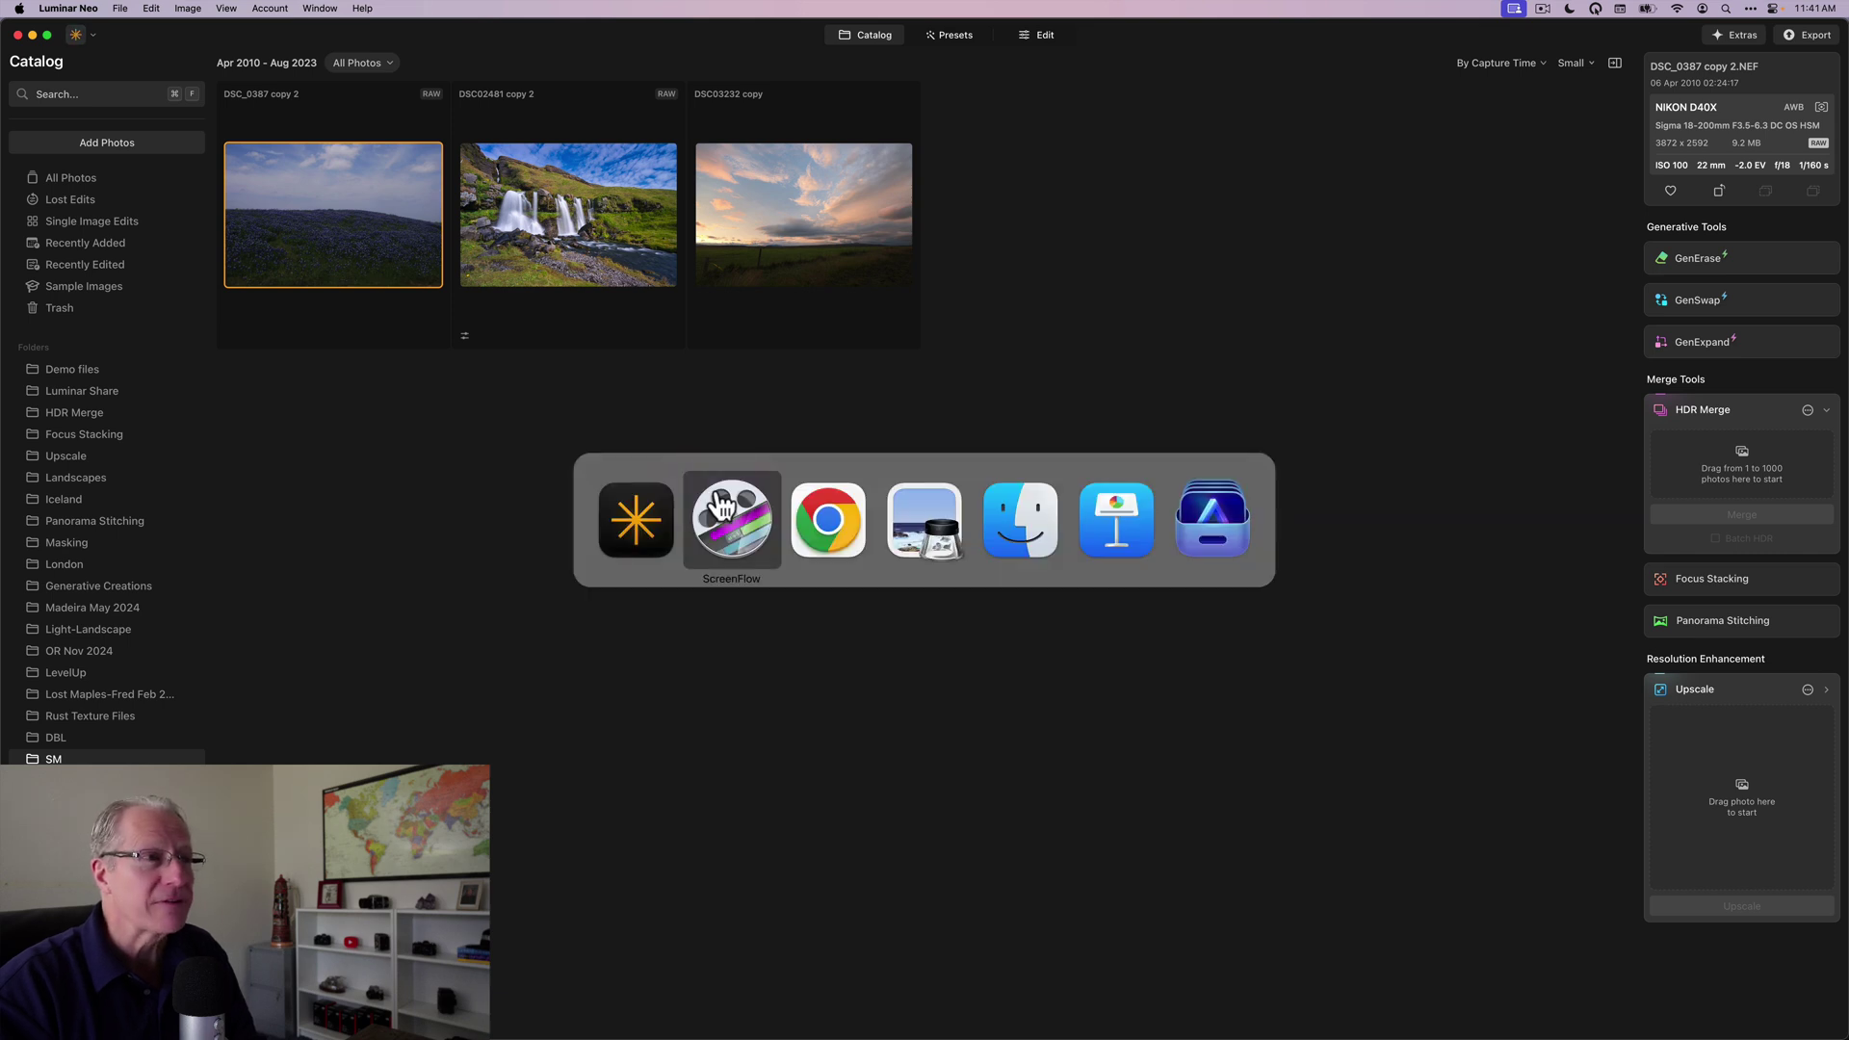
key(super+Tab)
key(super+Tab)
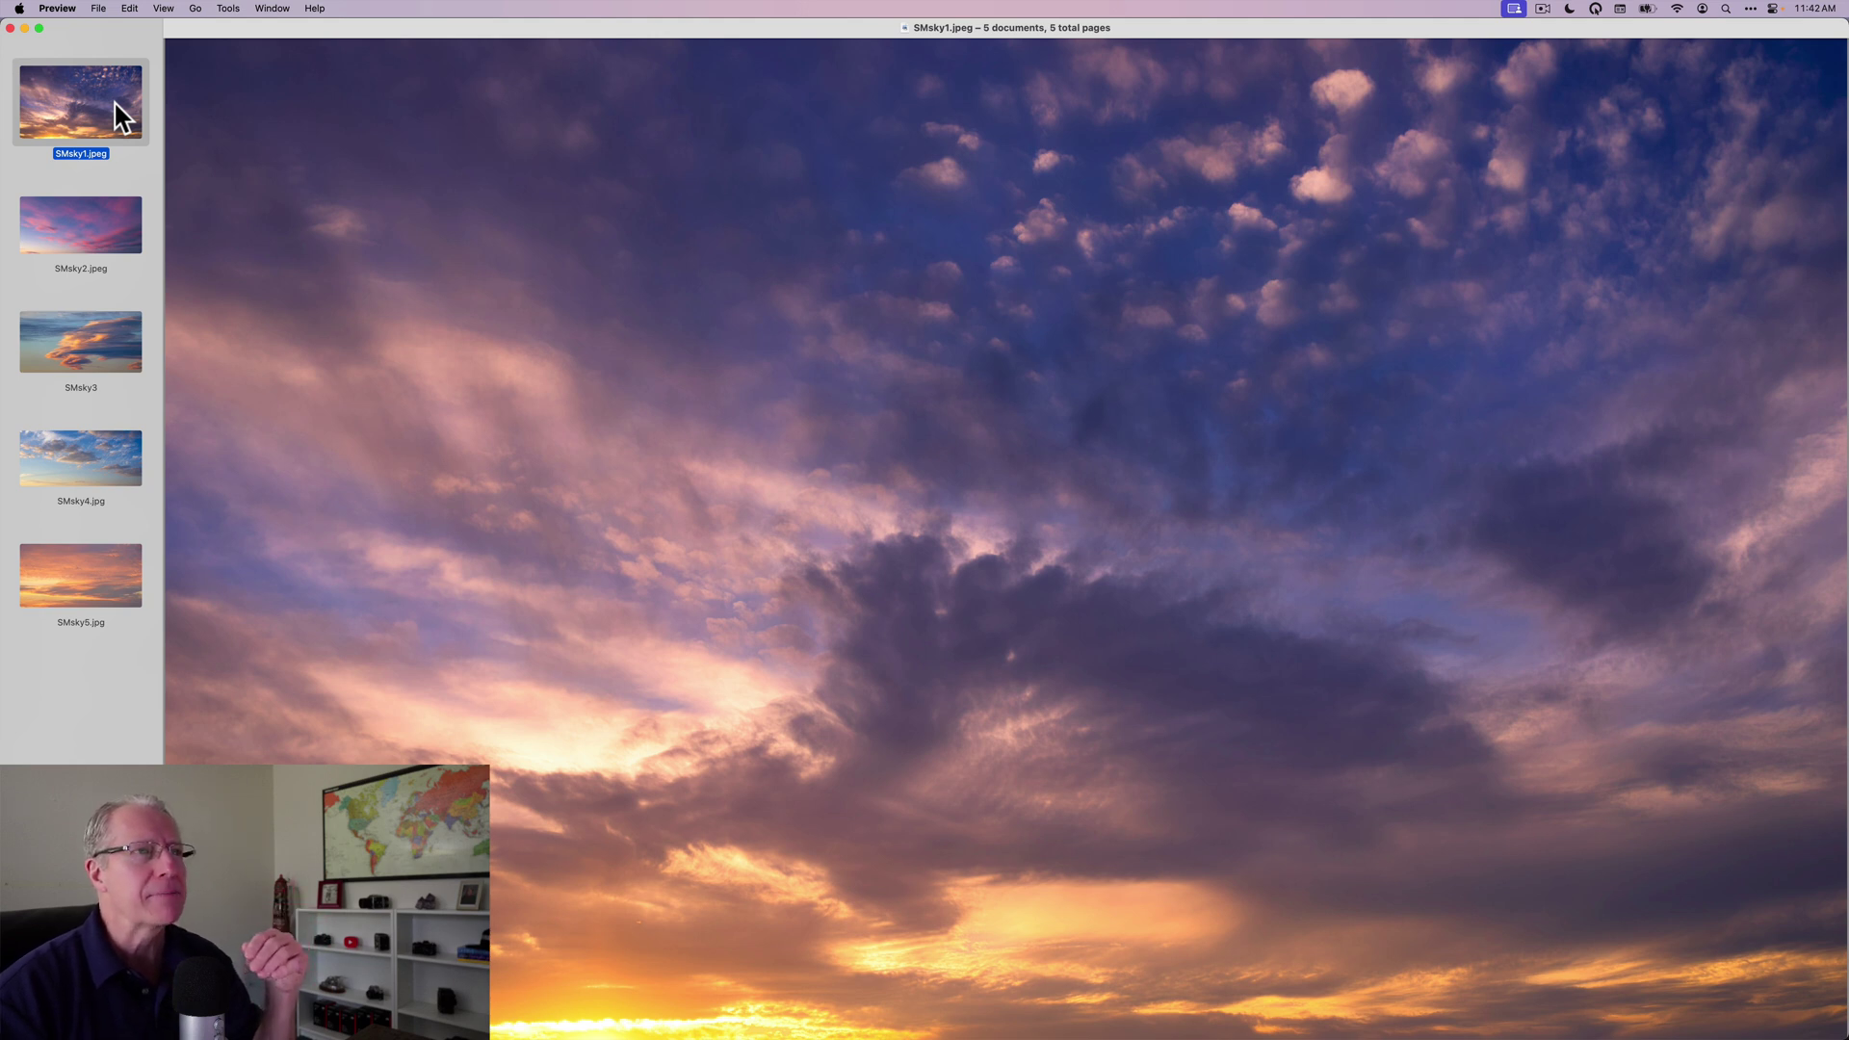
key(Down)
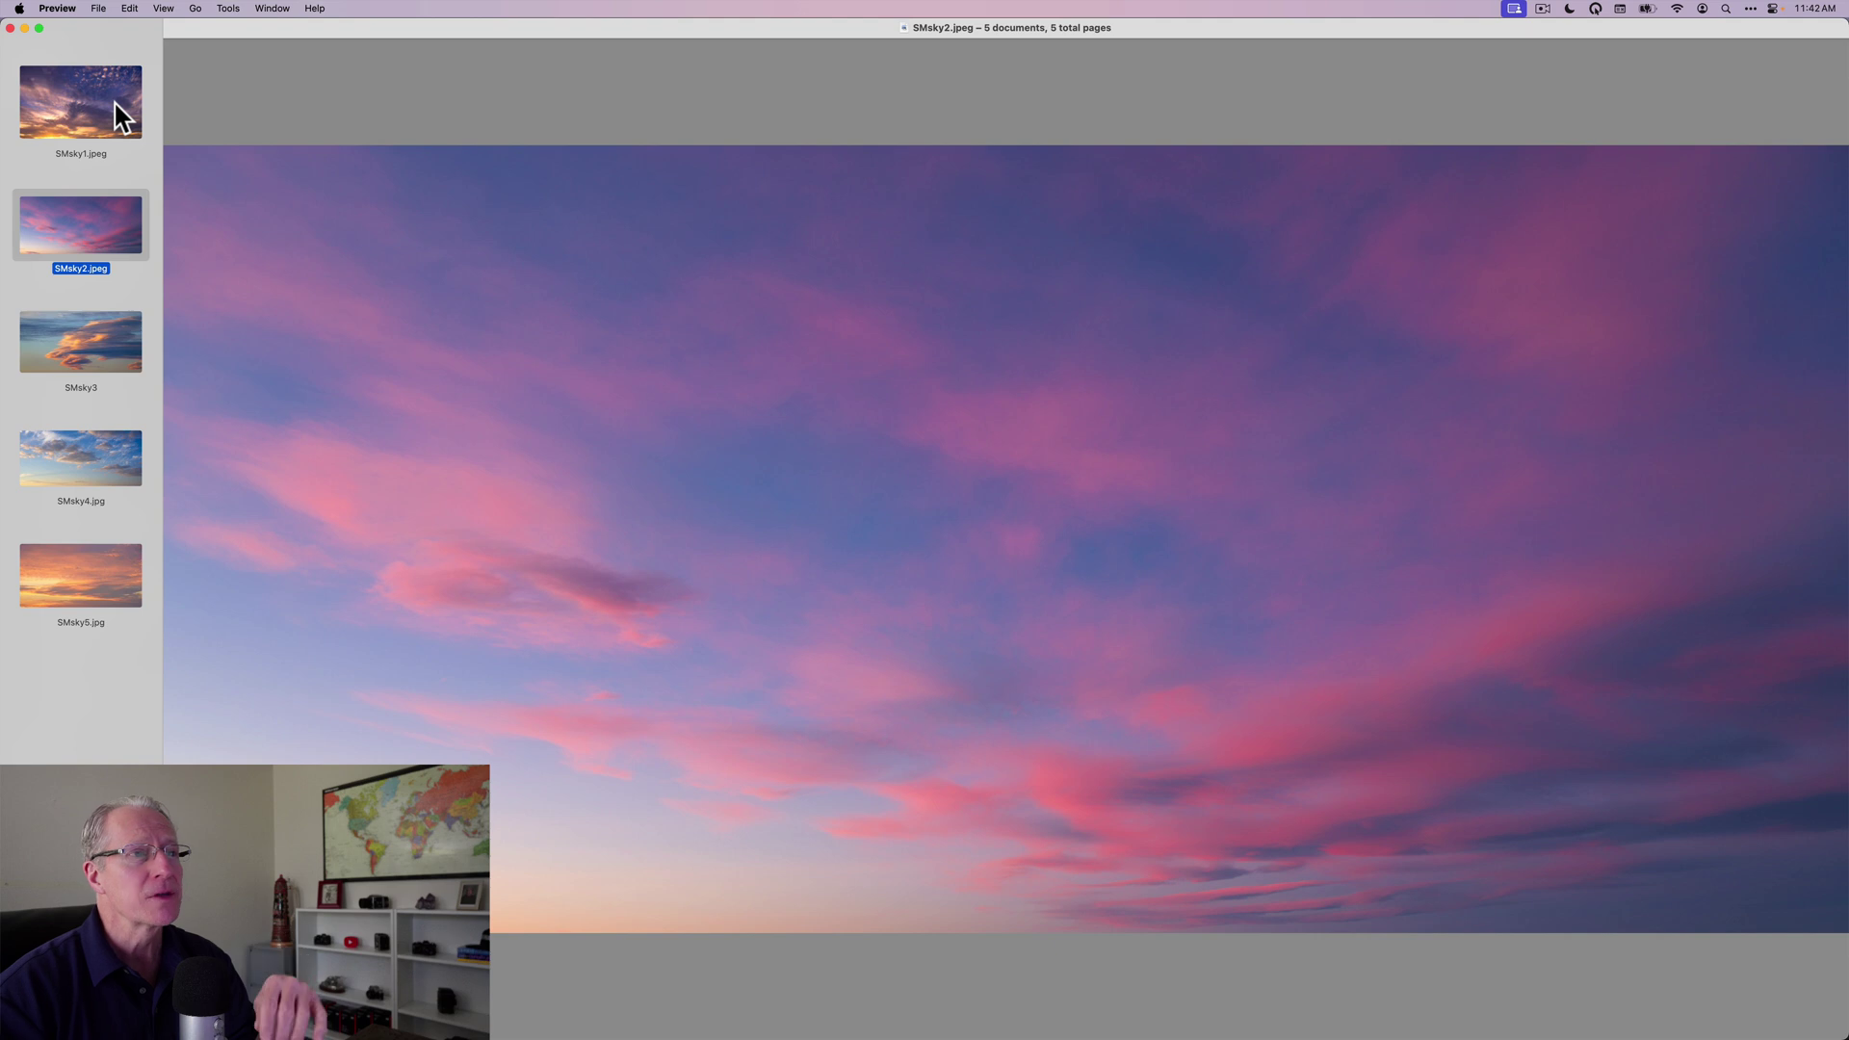
key(Down)
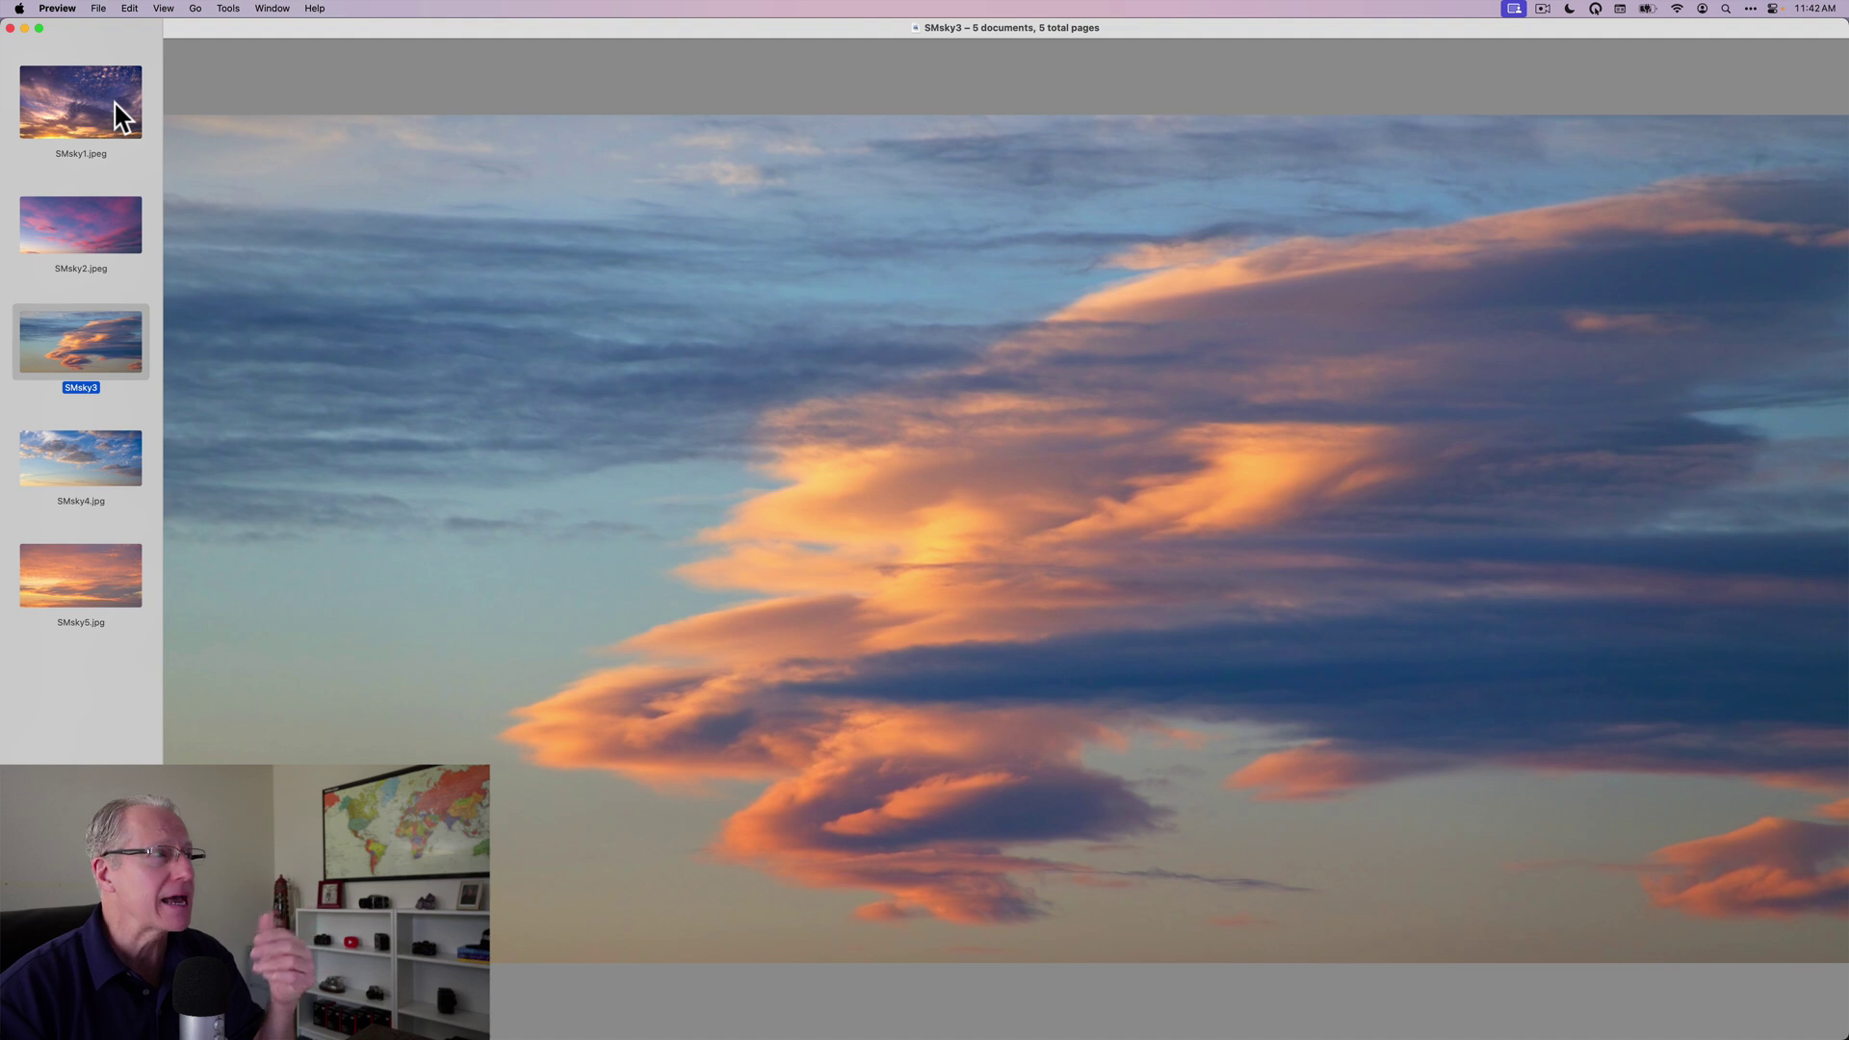
key(Down)
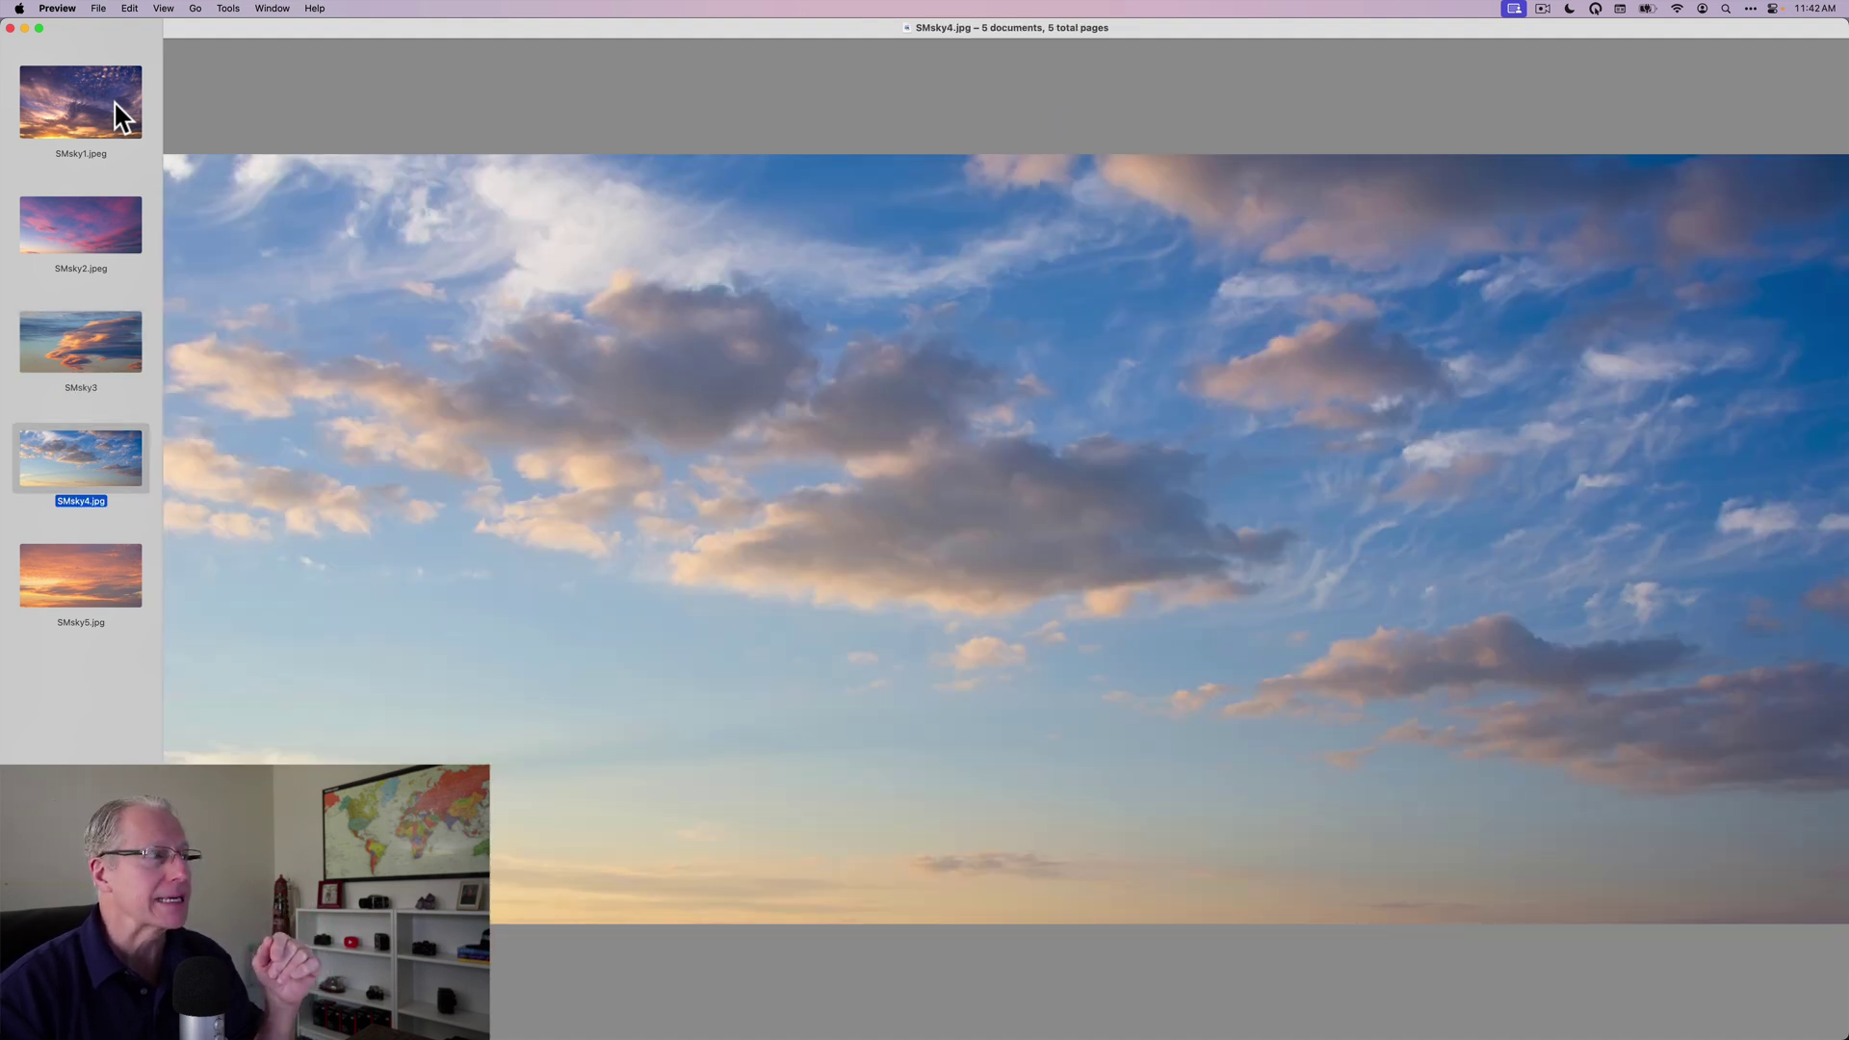
key(Down)
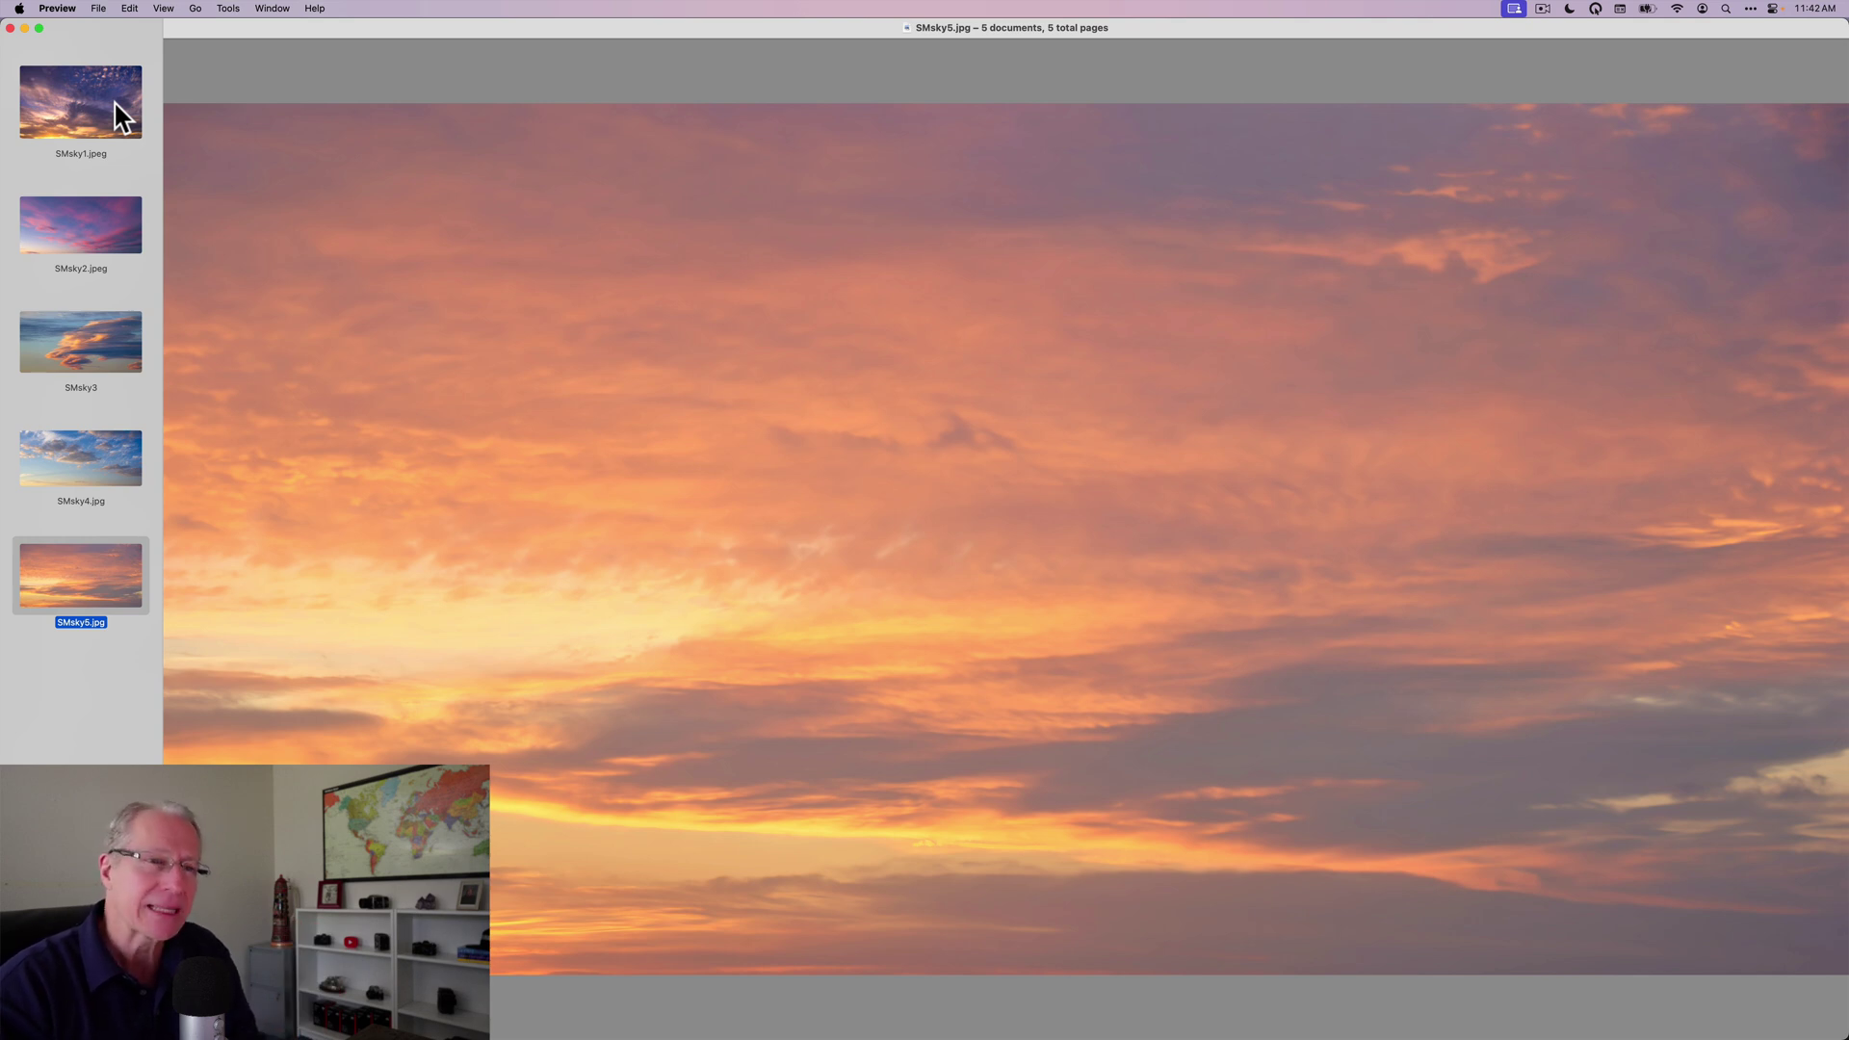
key(super+Tab)
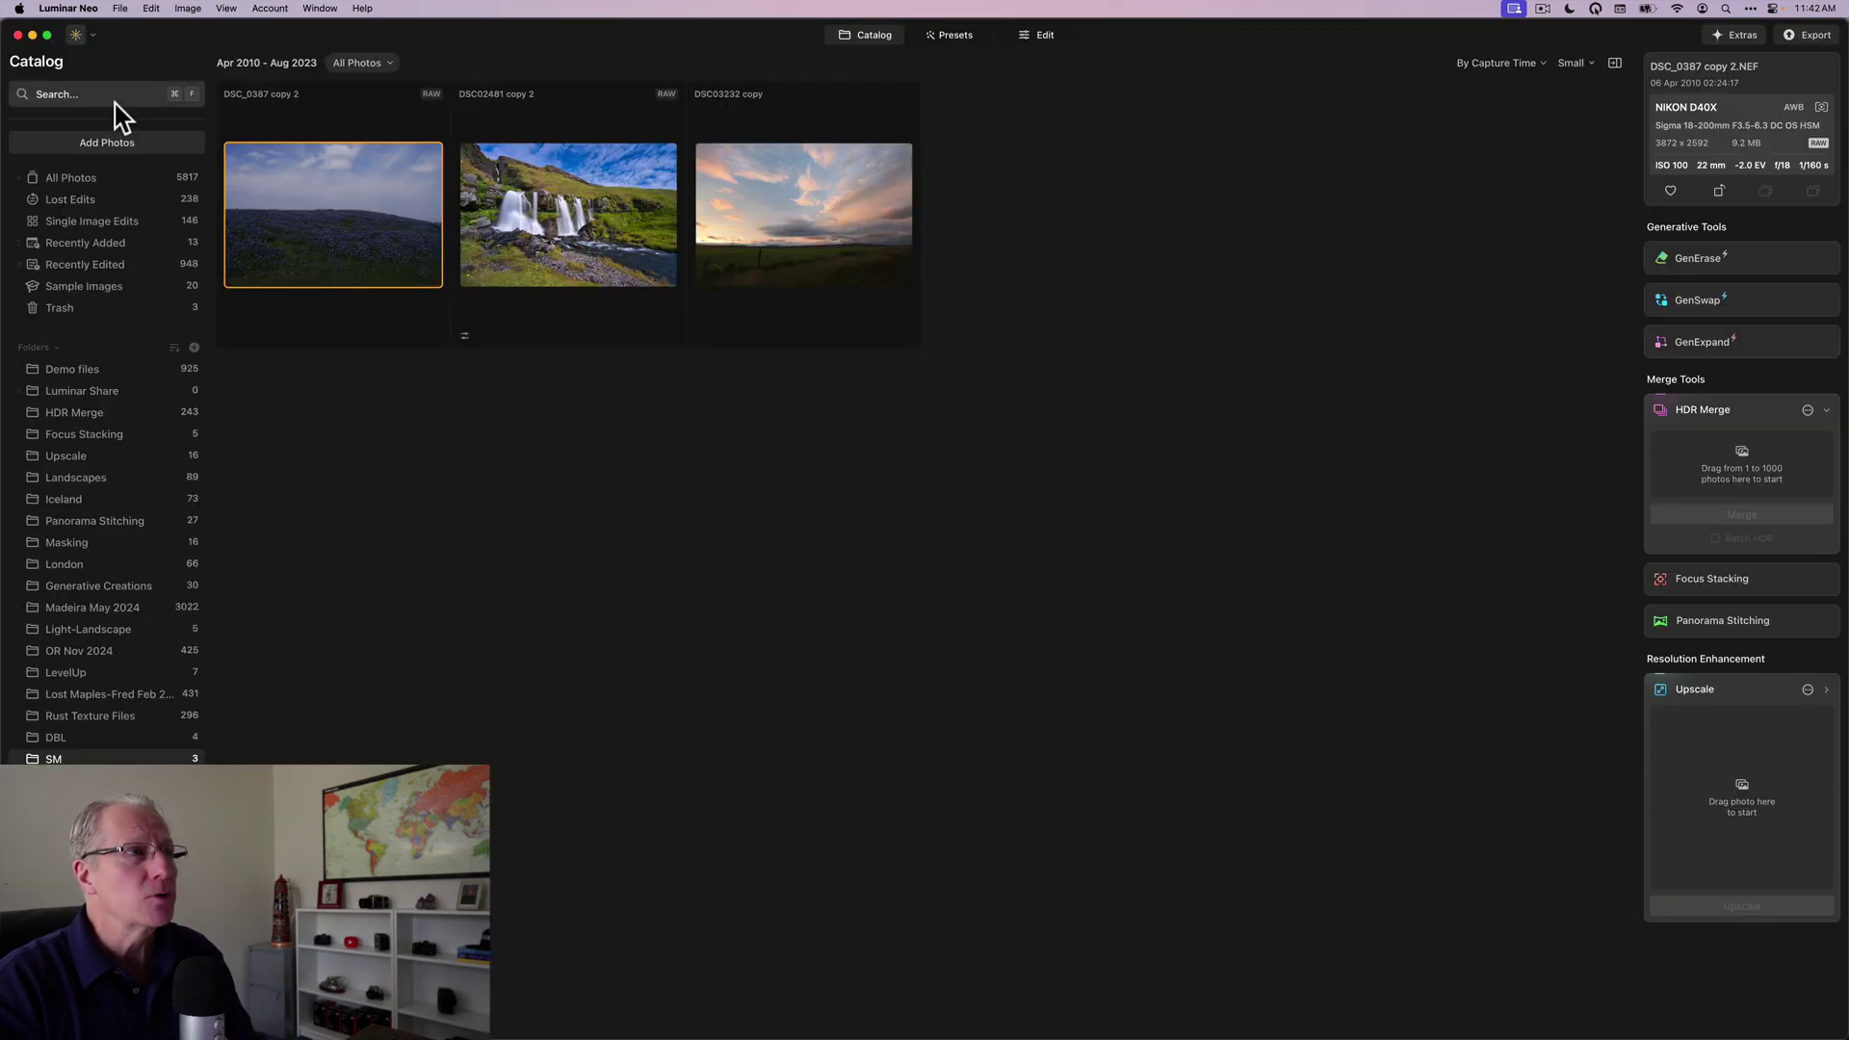
Open the bluebonnet photo in Edit and bring up the Develop tool
click(329, 156)
click(345, 231)
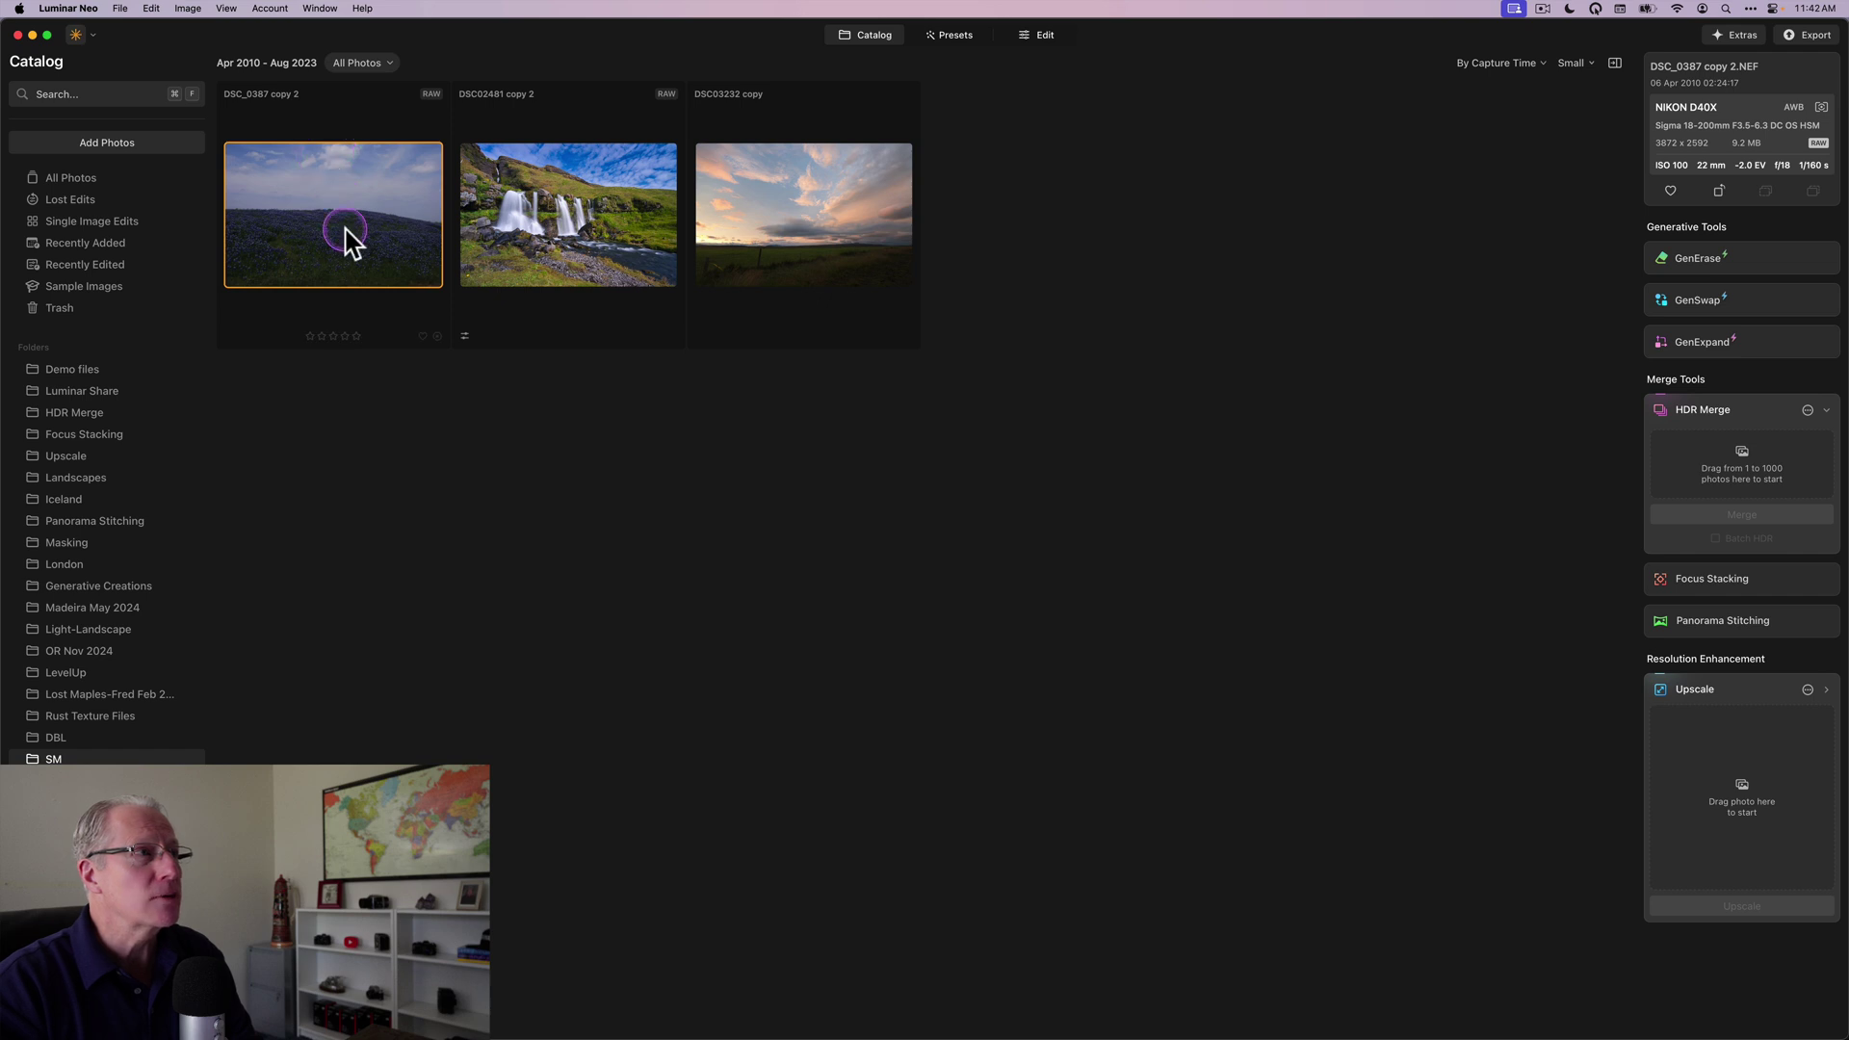
click(1045, 35)
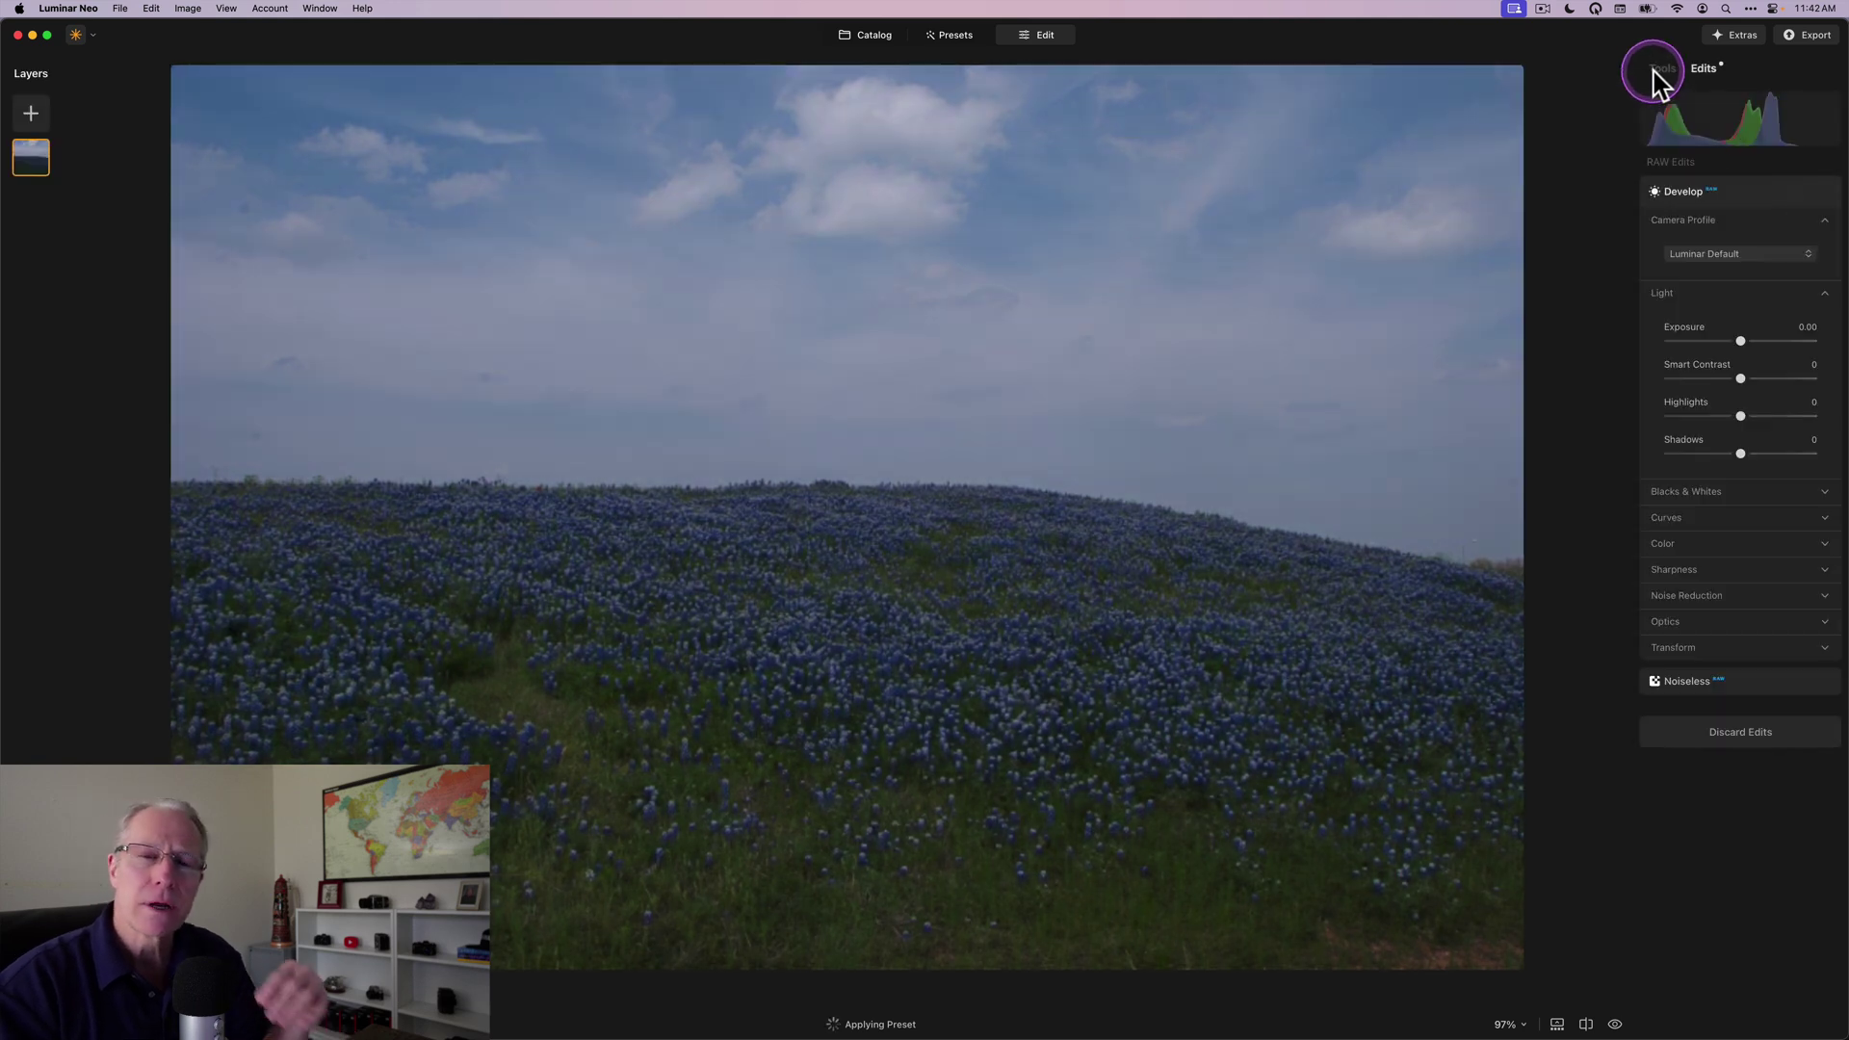
click(1653, 69)
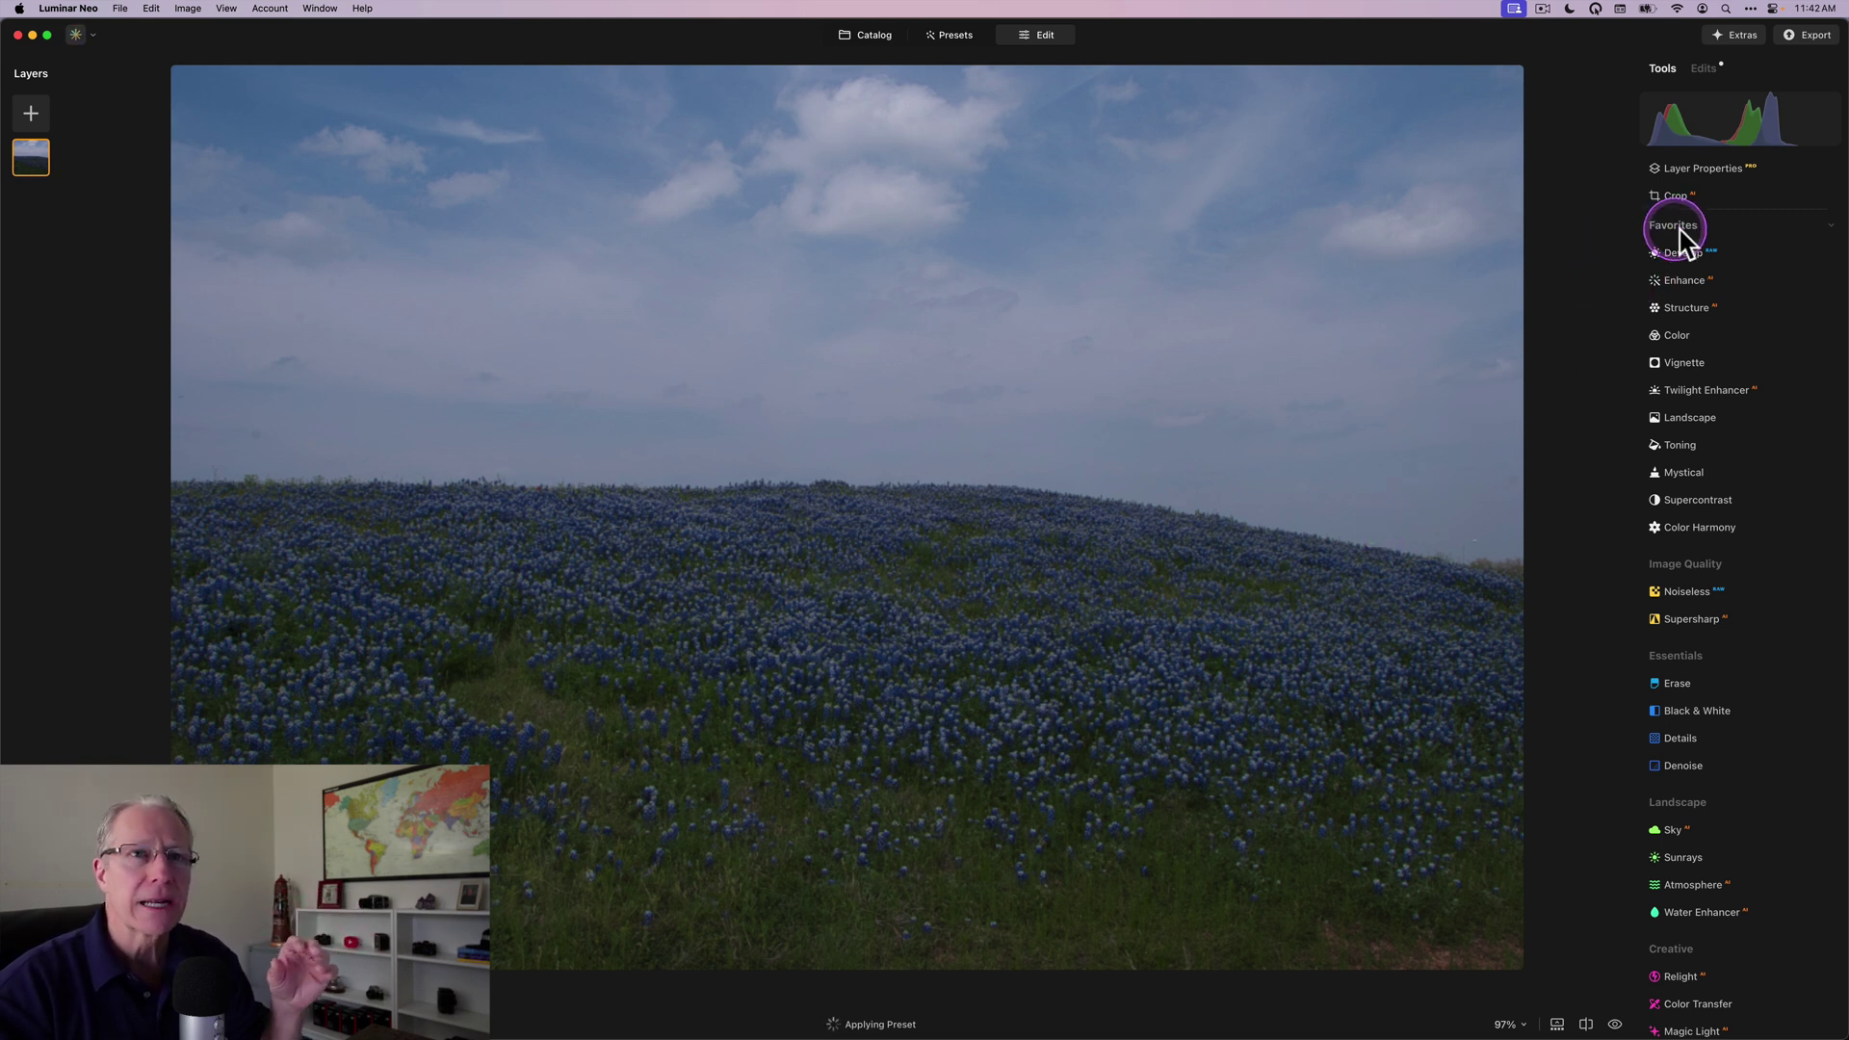
click(1680, 255)
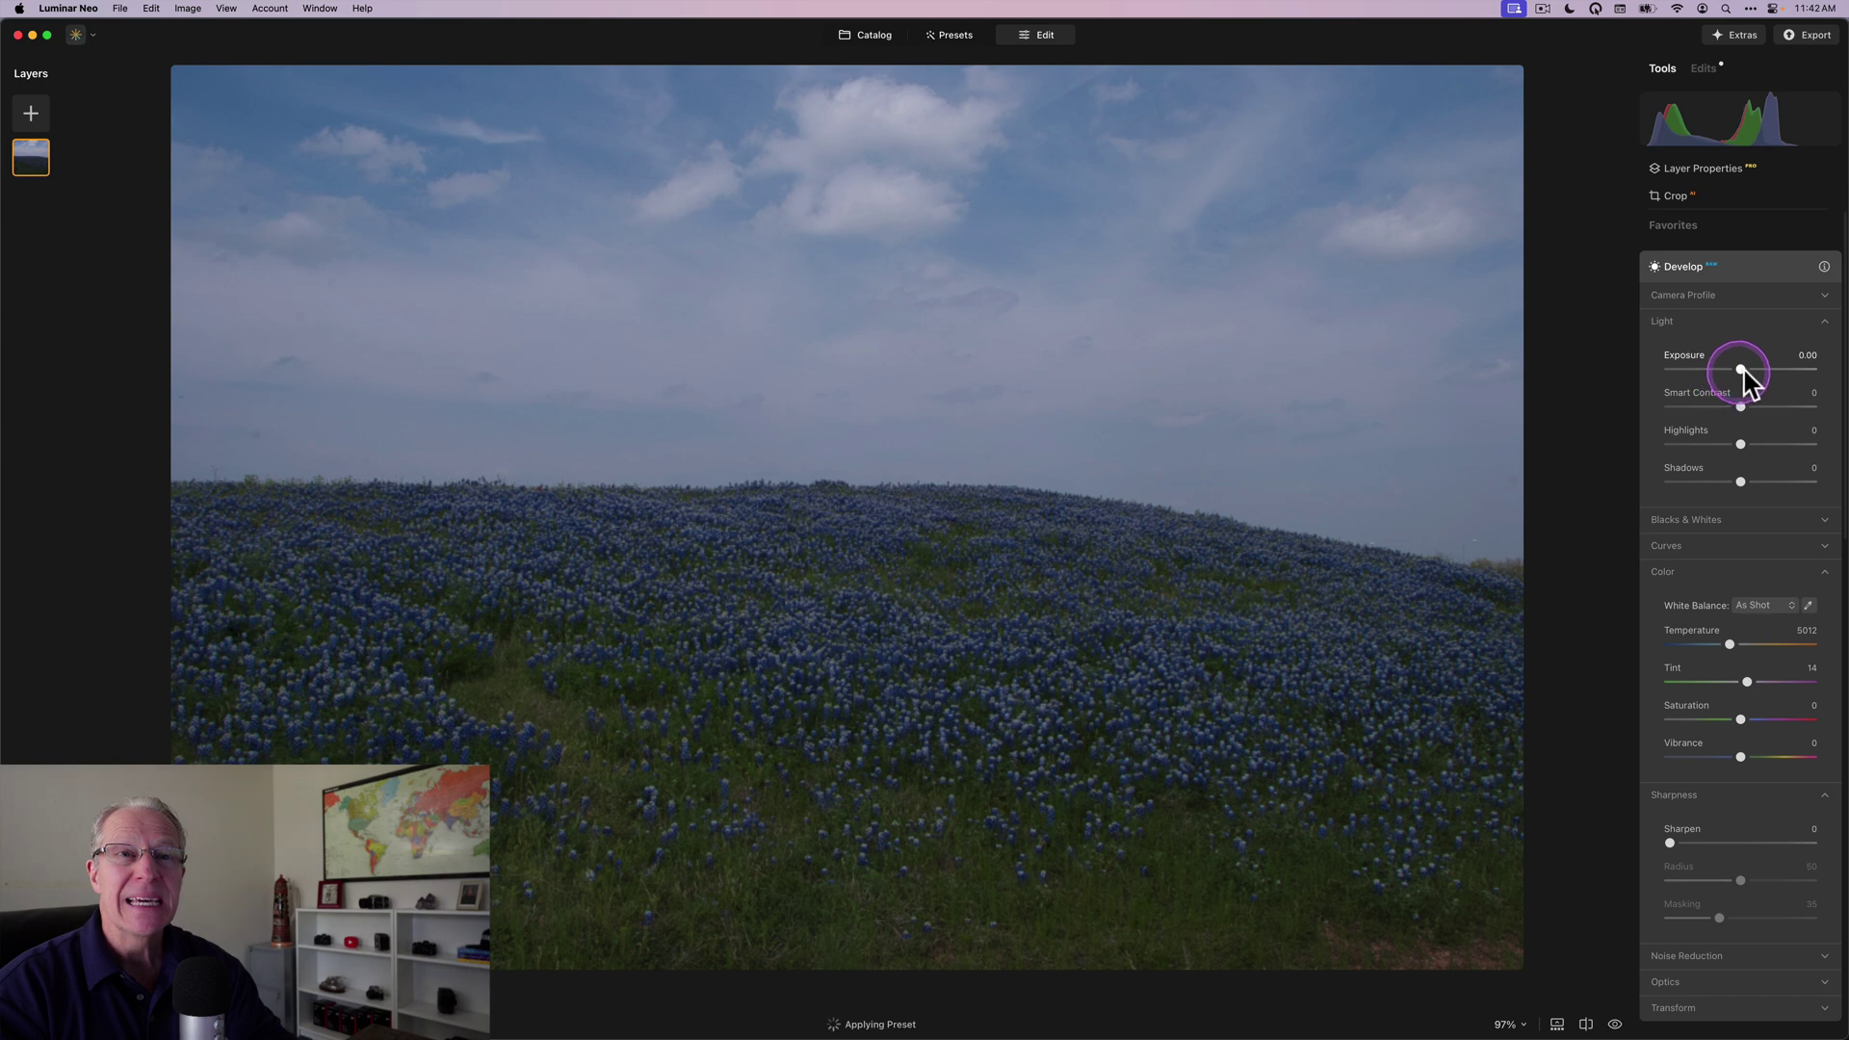
Set Exposure 0.71, Smart Contrast 22, Highlights -25, Shadows 21, Vibrance 13, Sharpen 21, then compare
drag(1741, 370, 1753, 371)
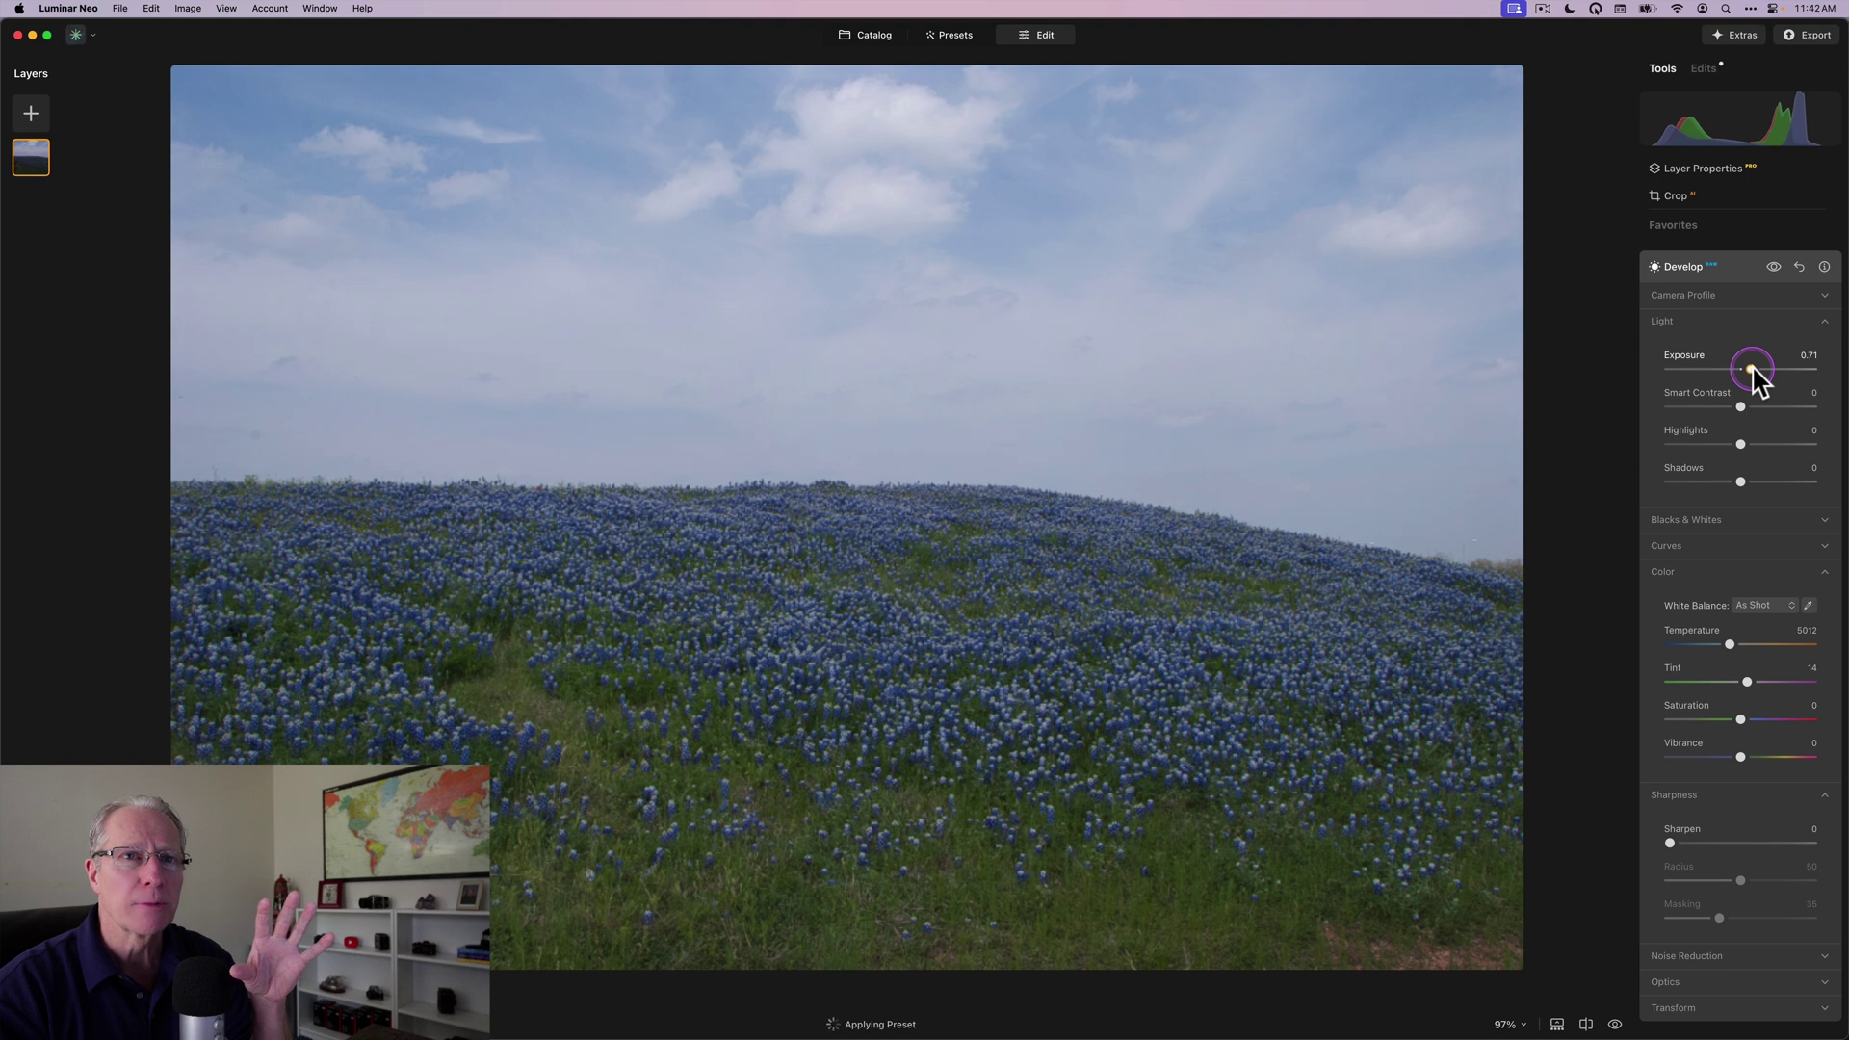
drag(1751, 370, 1751, 370)
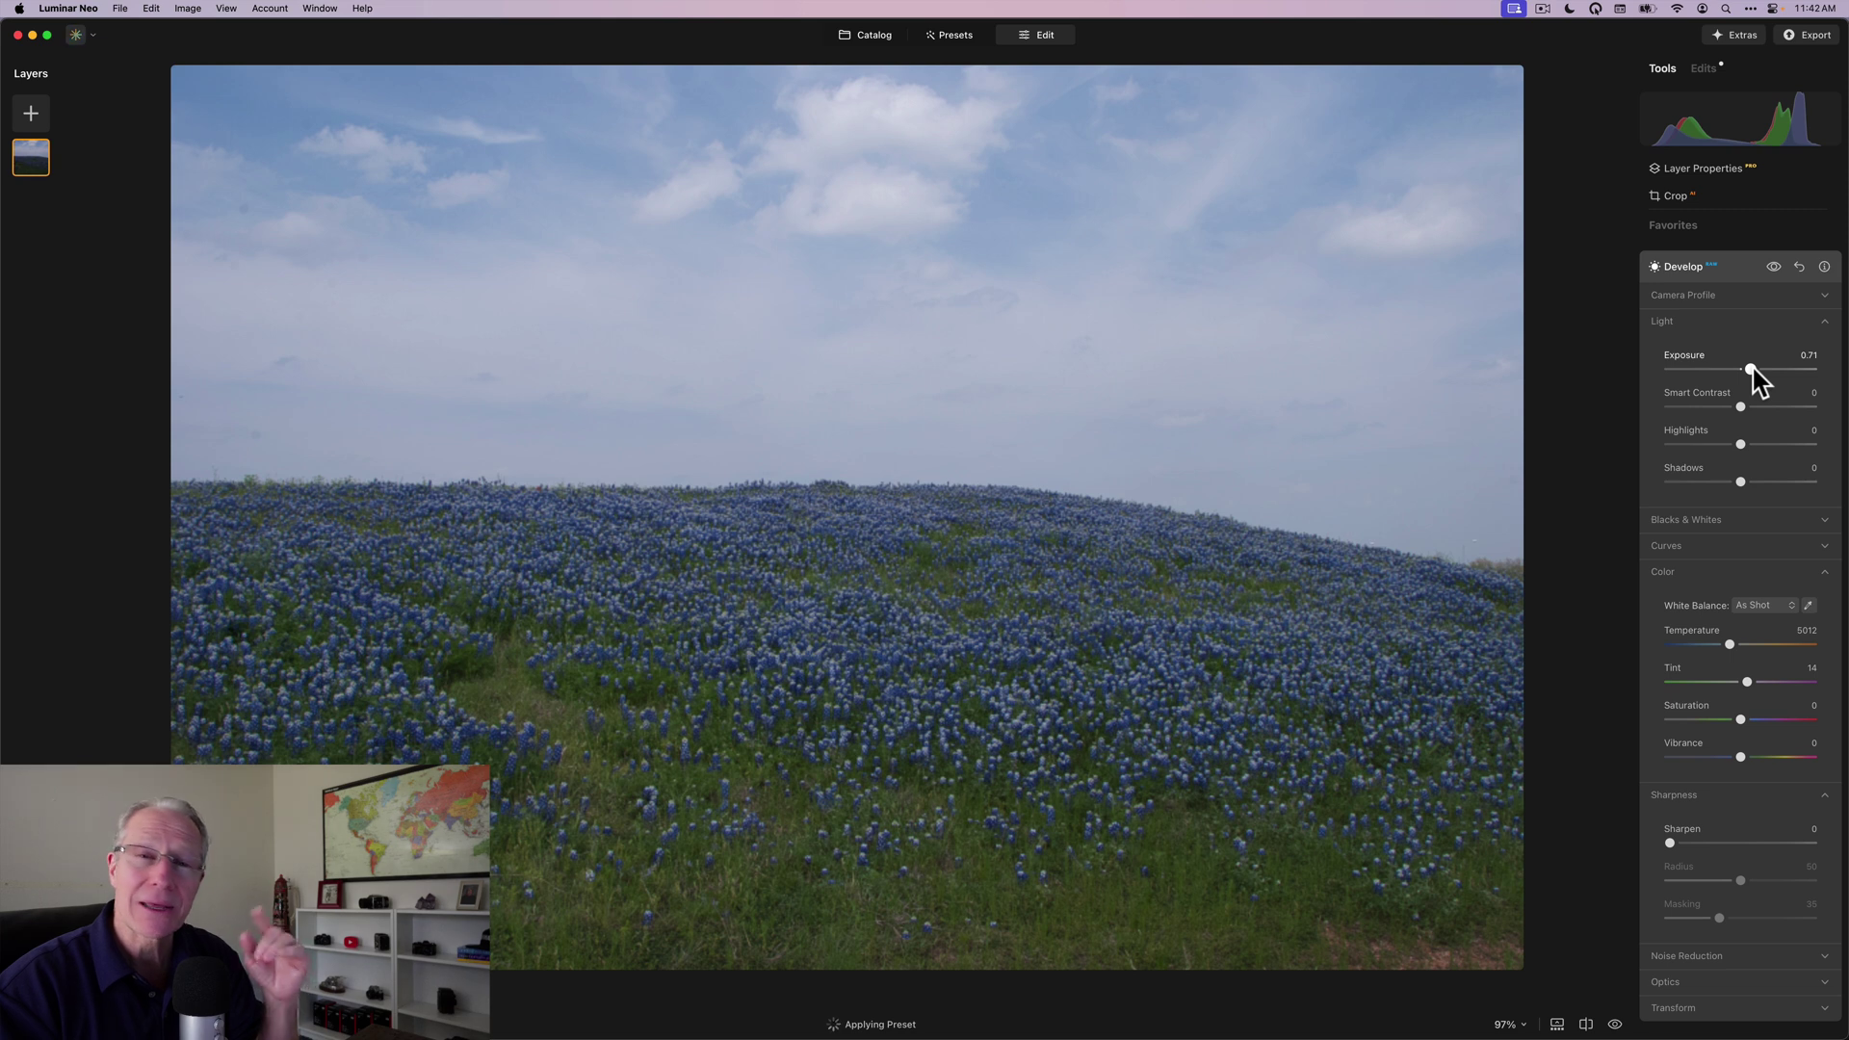
drag(1741, 412, 1754, 483)
drag(1743, 757, 1753, 757)
drag(1714, 843, 1697, 846)
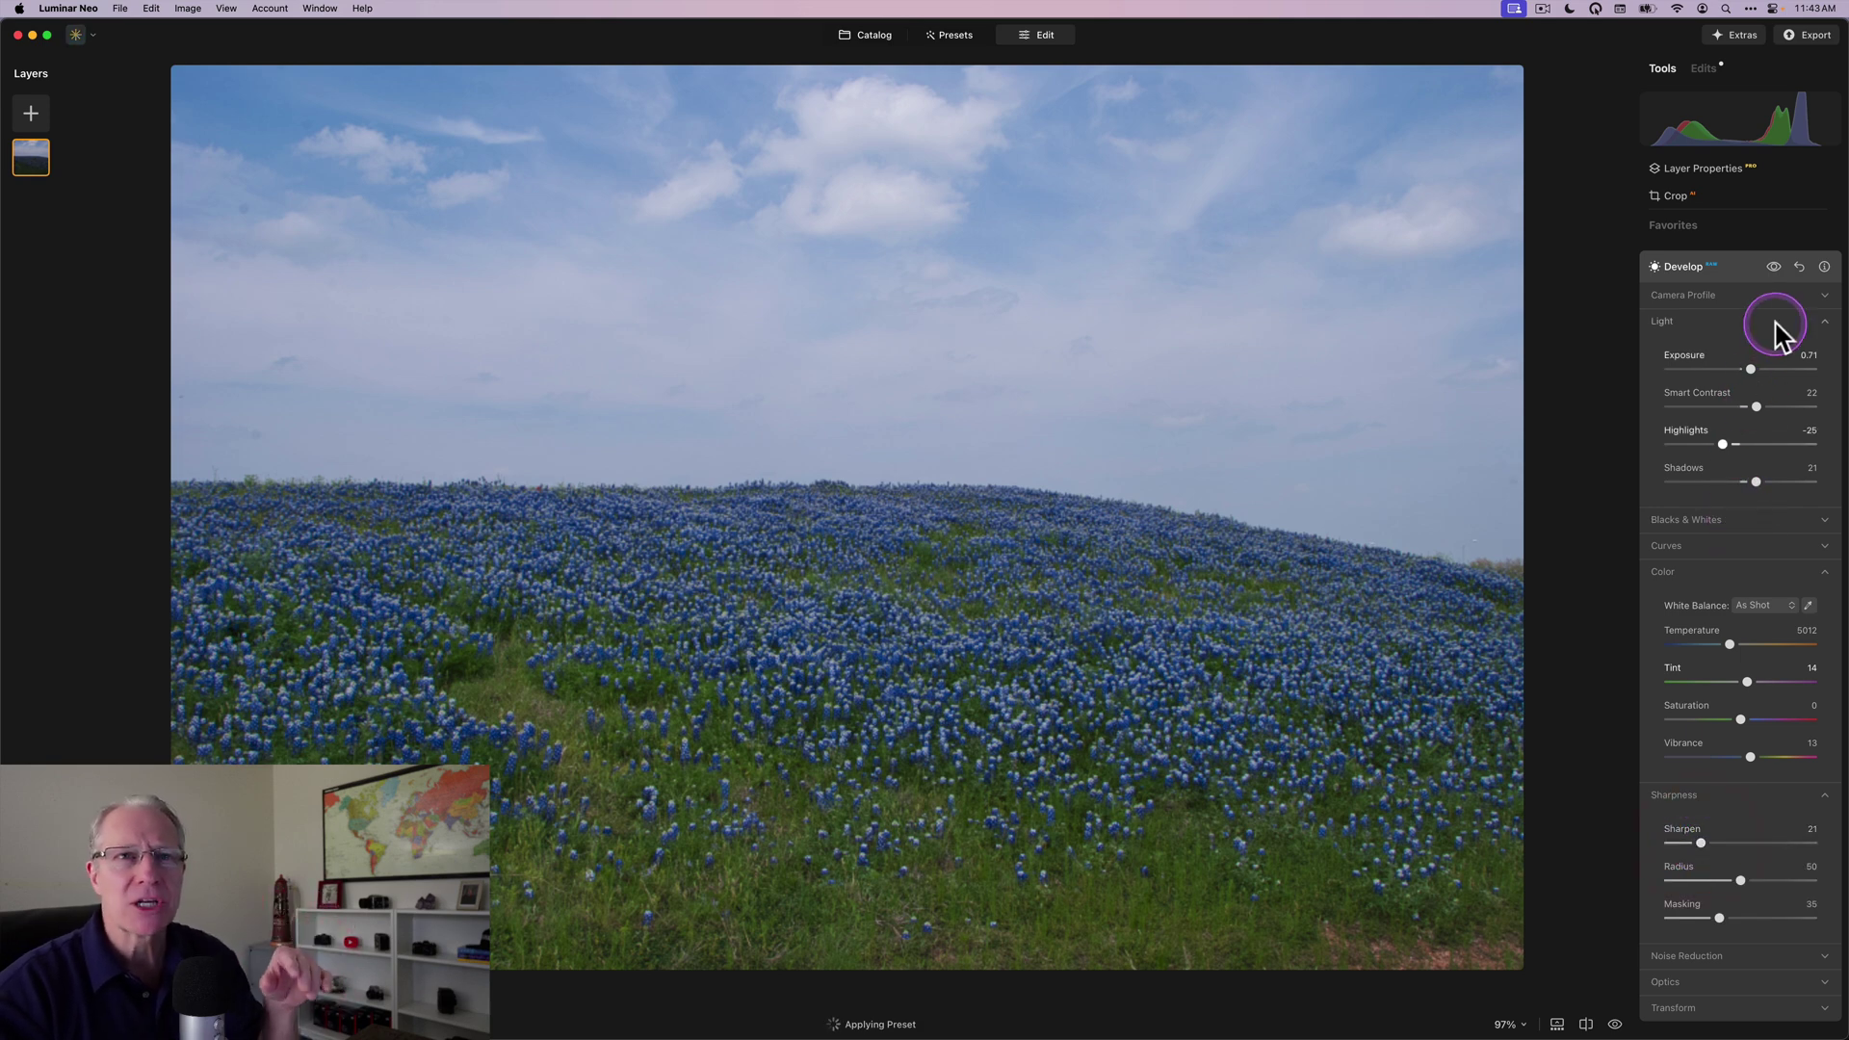
click(1773, 267)
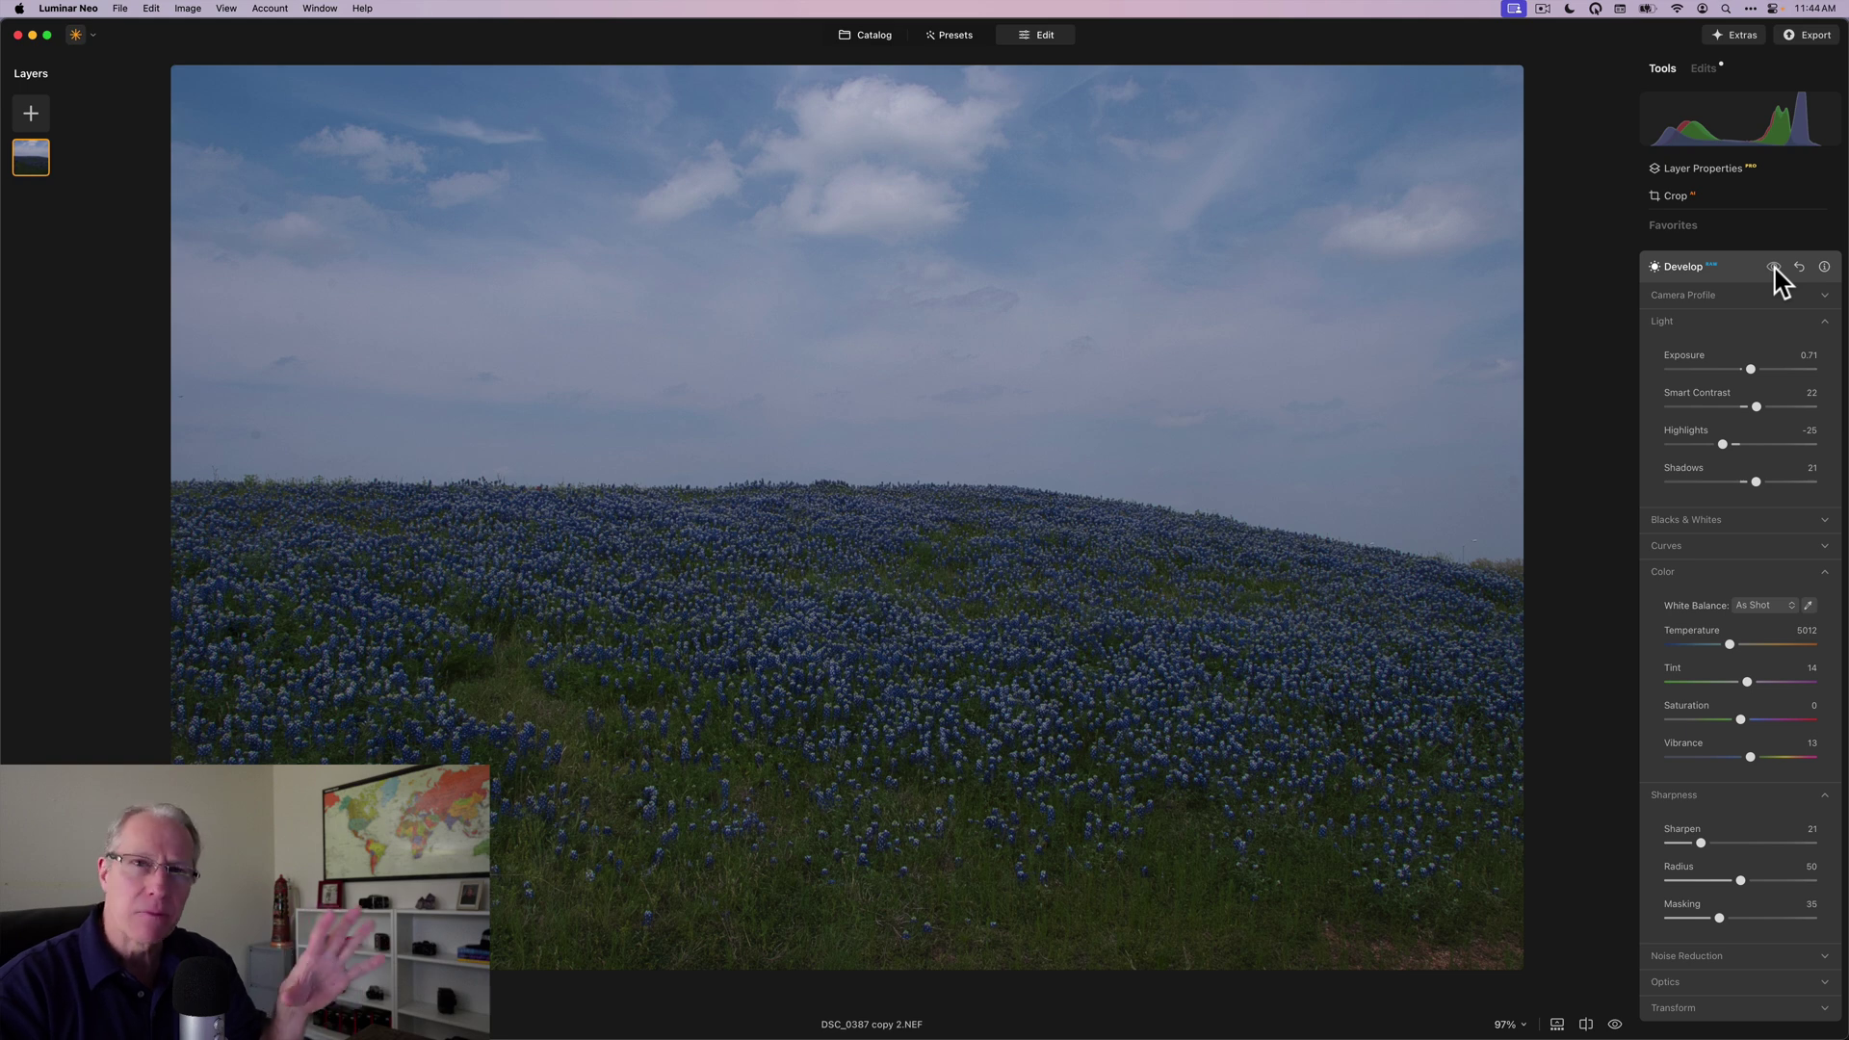
click(1774, 267)
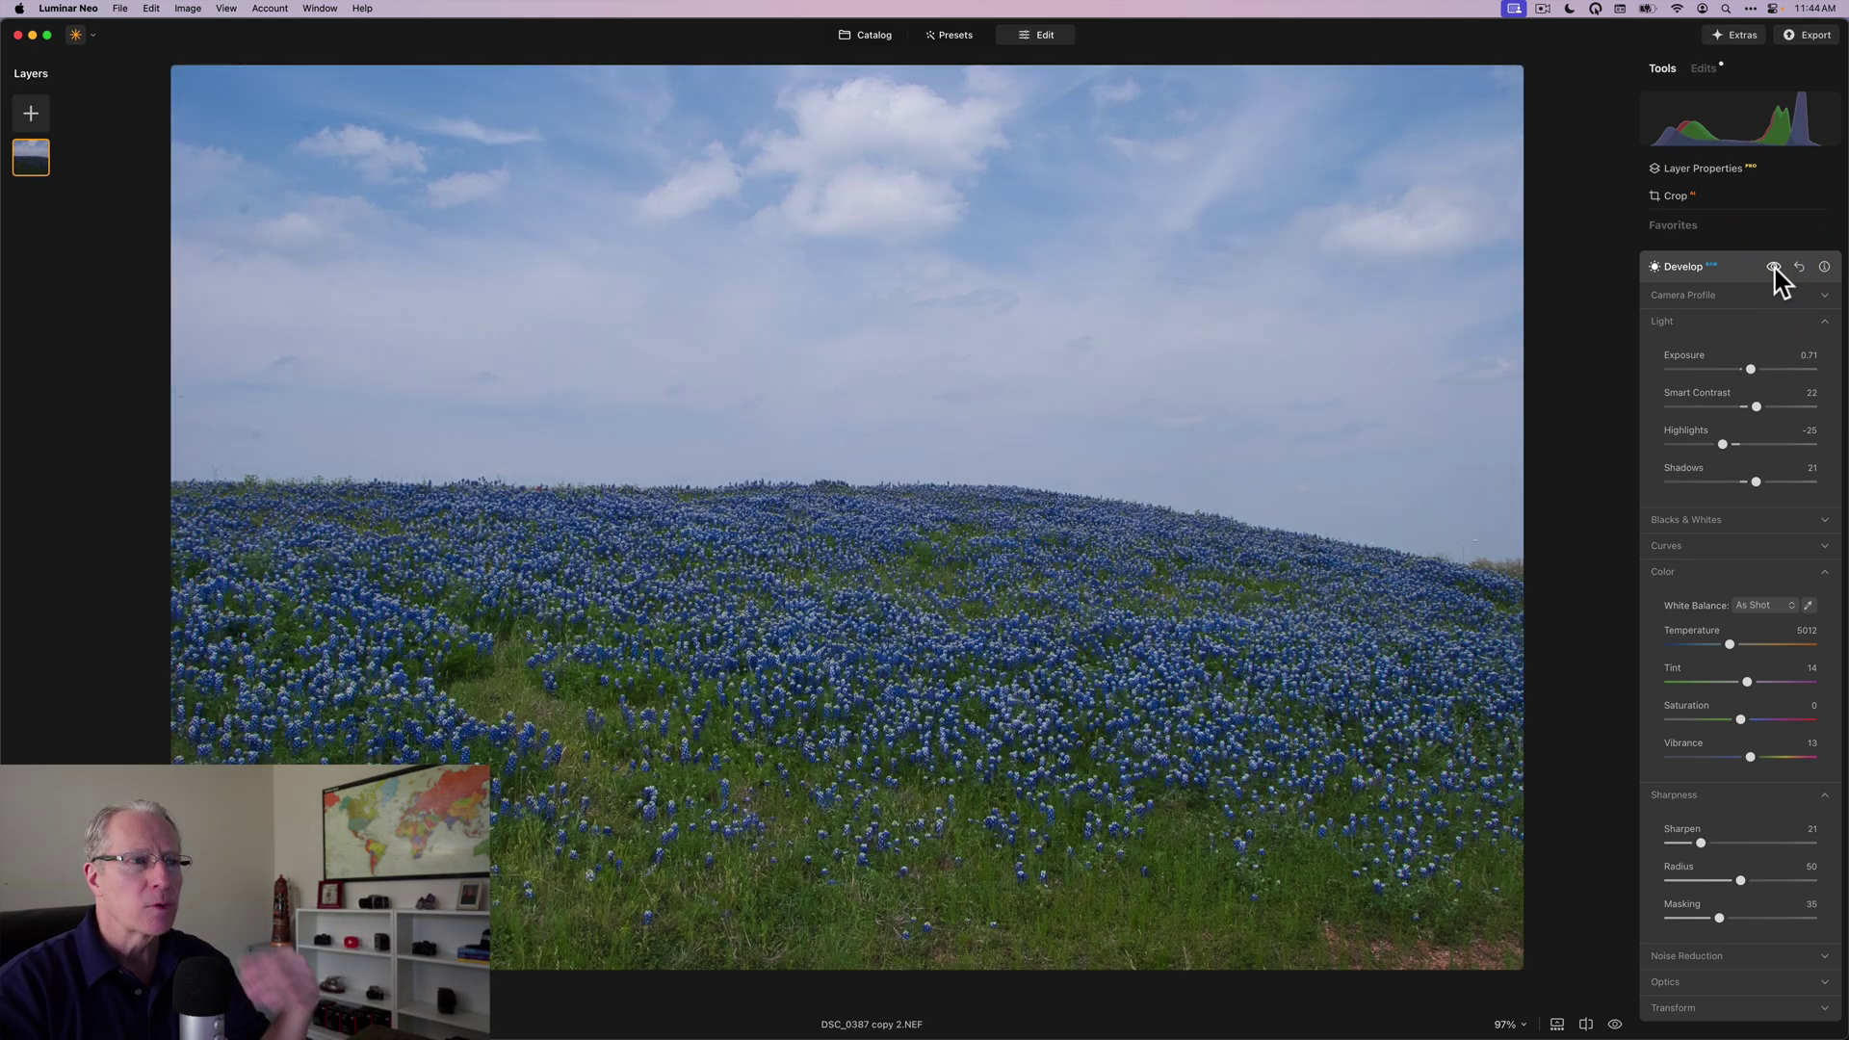
Set Supercontrast's Highlights, Midtones and Shadows Contrast to 30, 31 and 29
click(1726, 275)
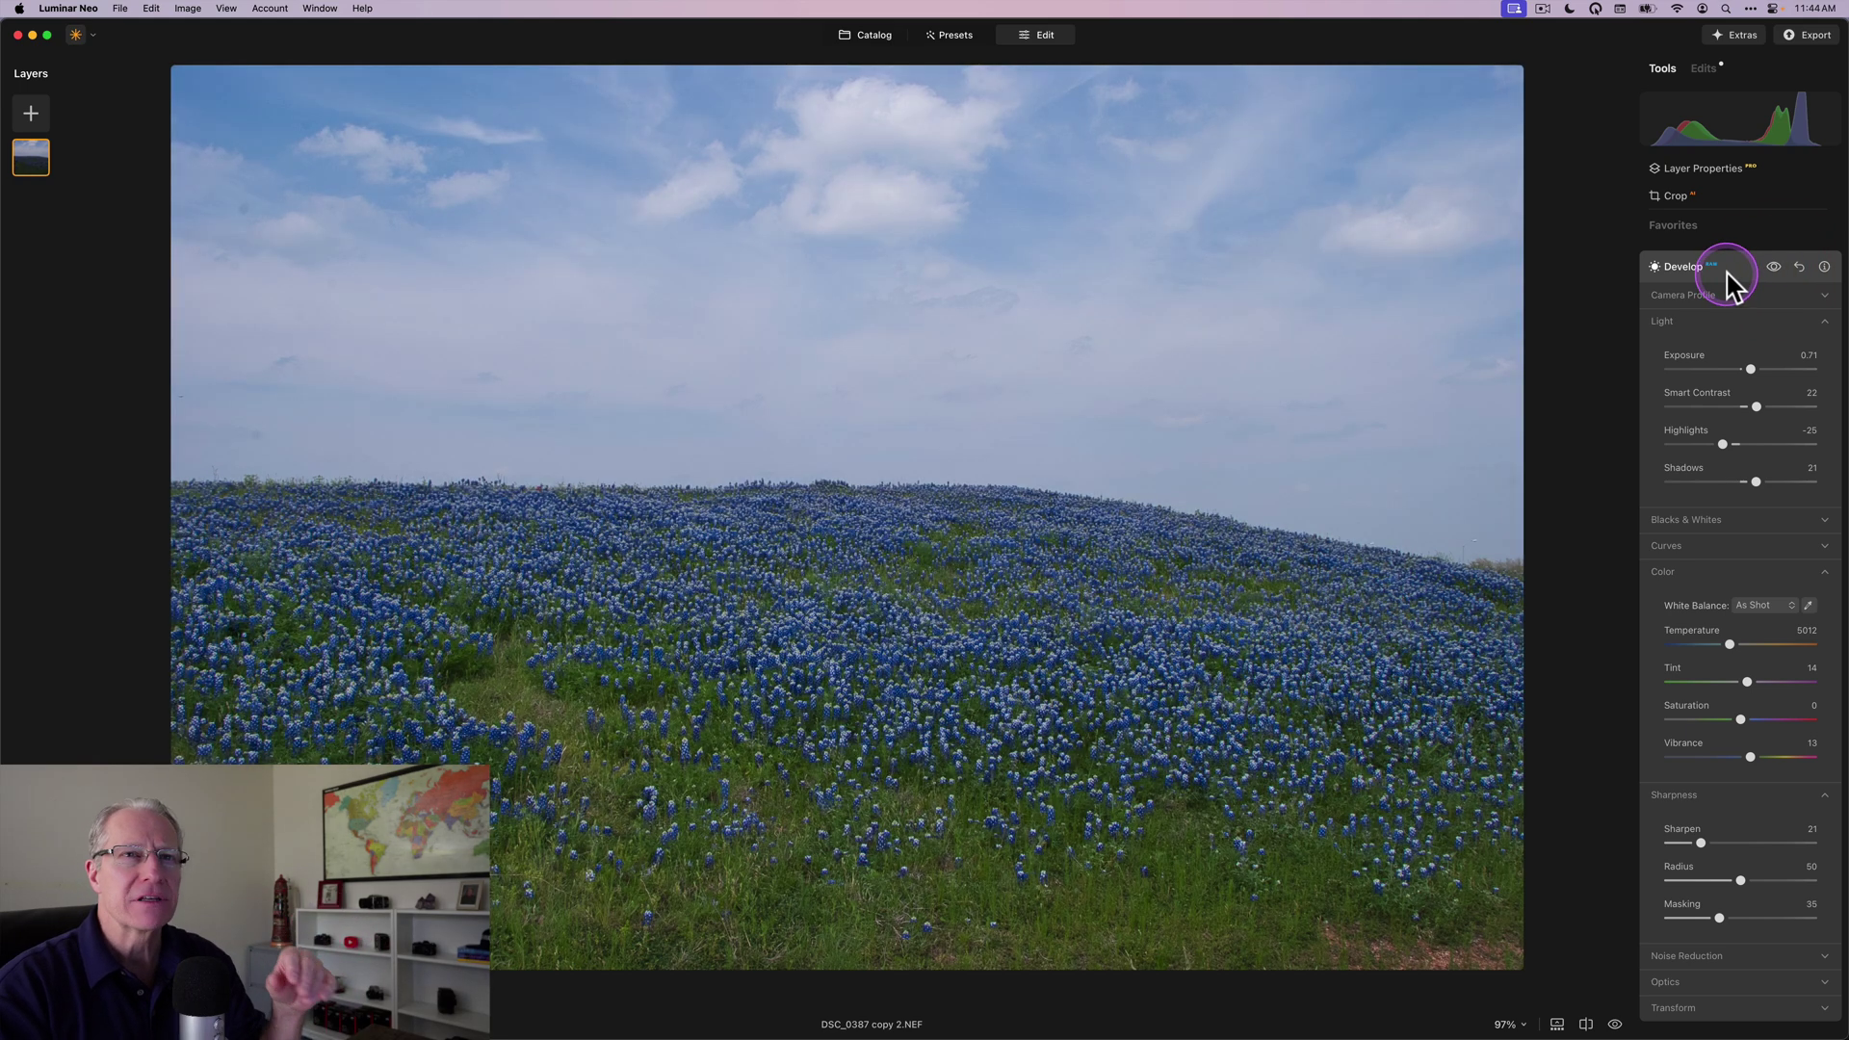
click(1726, 276)
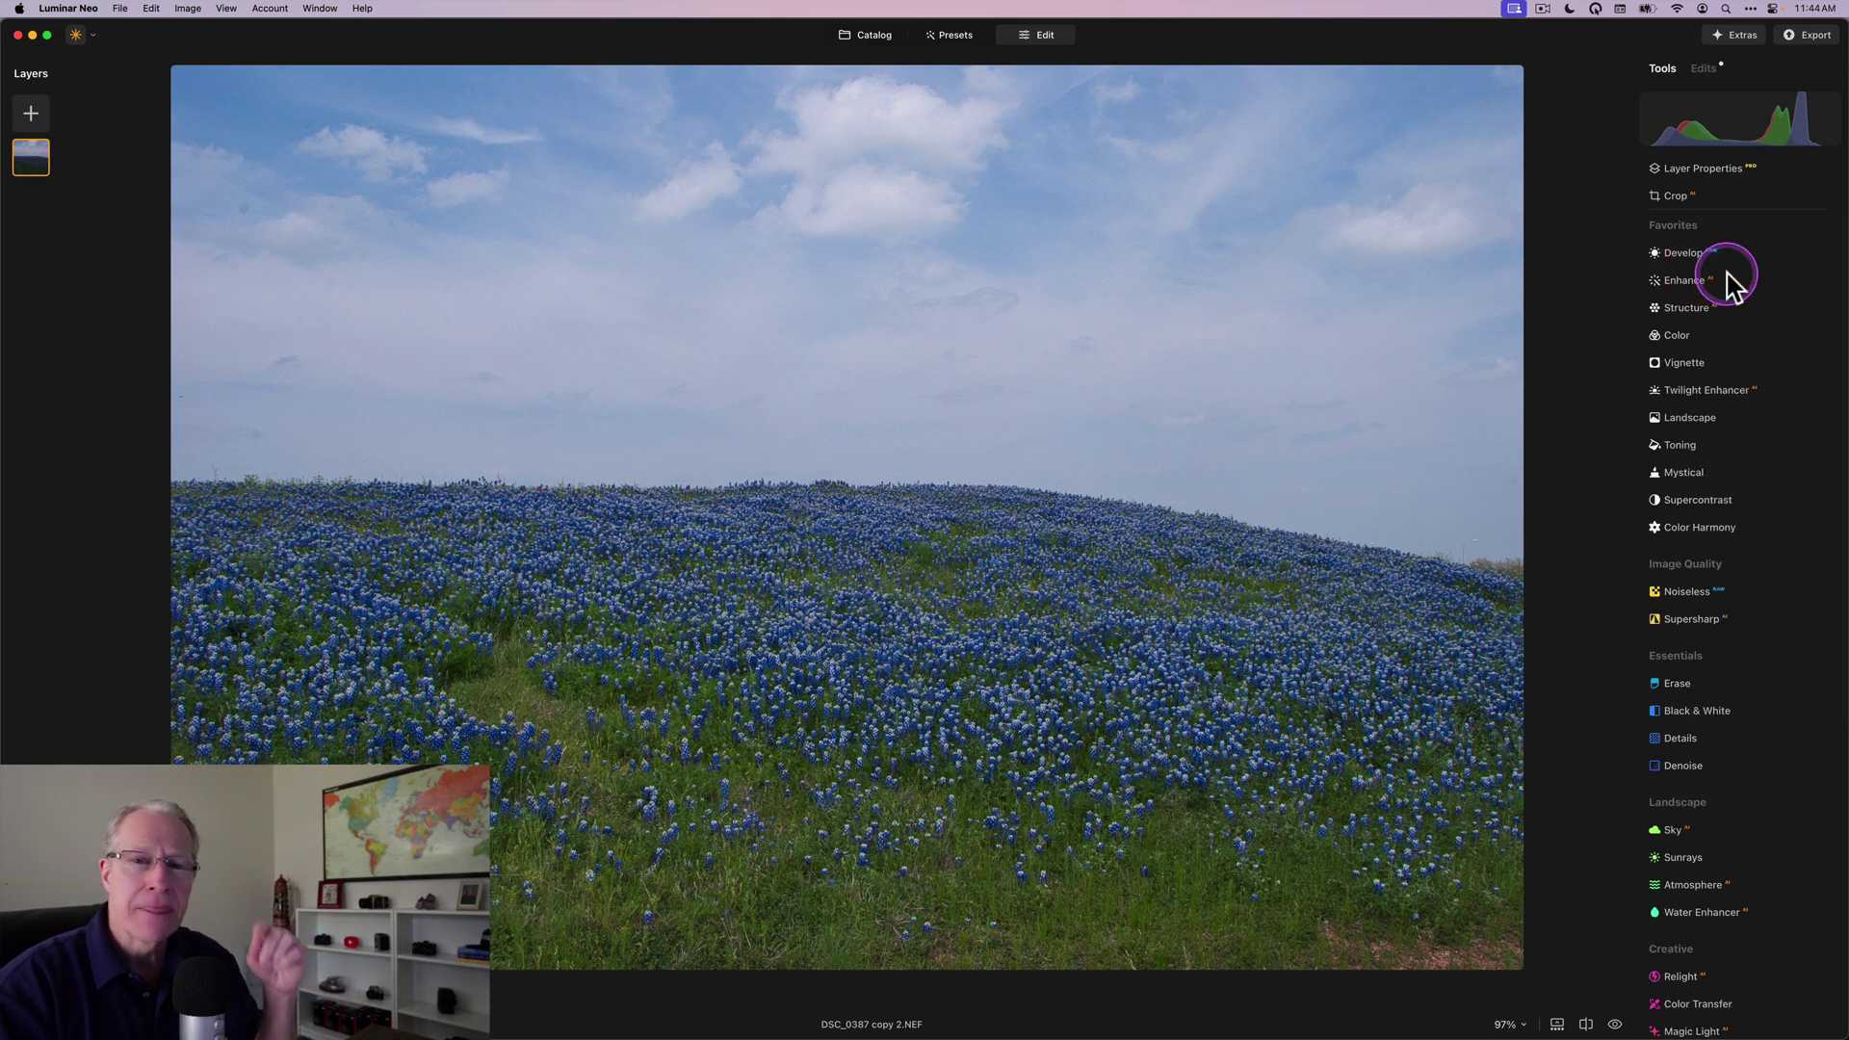
click(1700, 502)
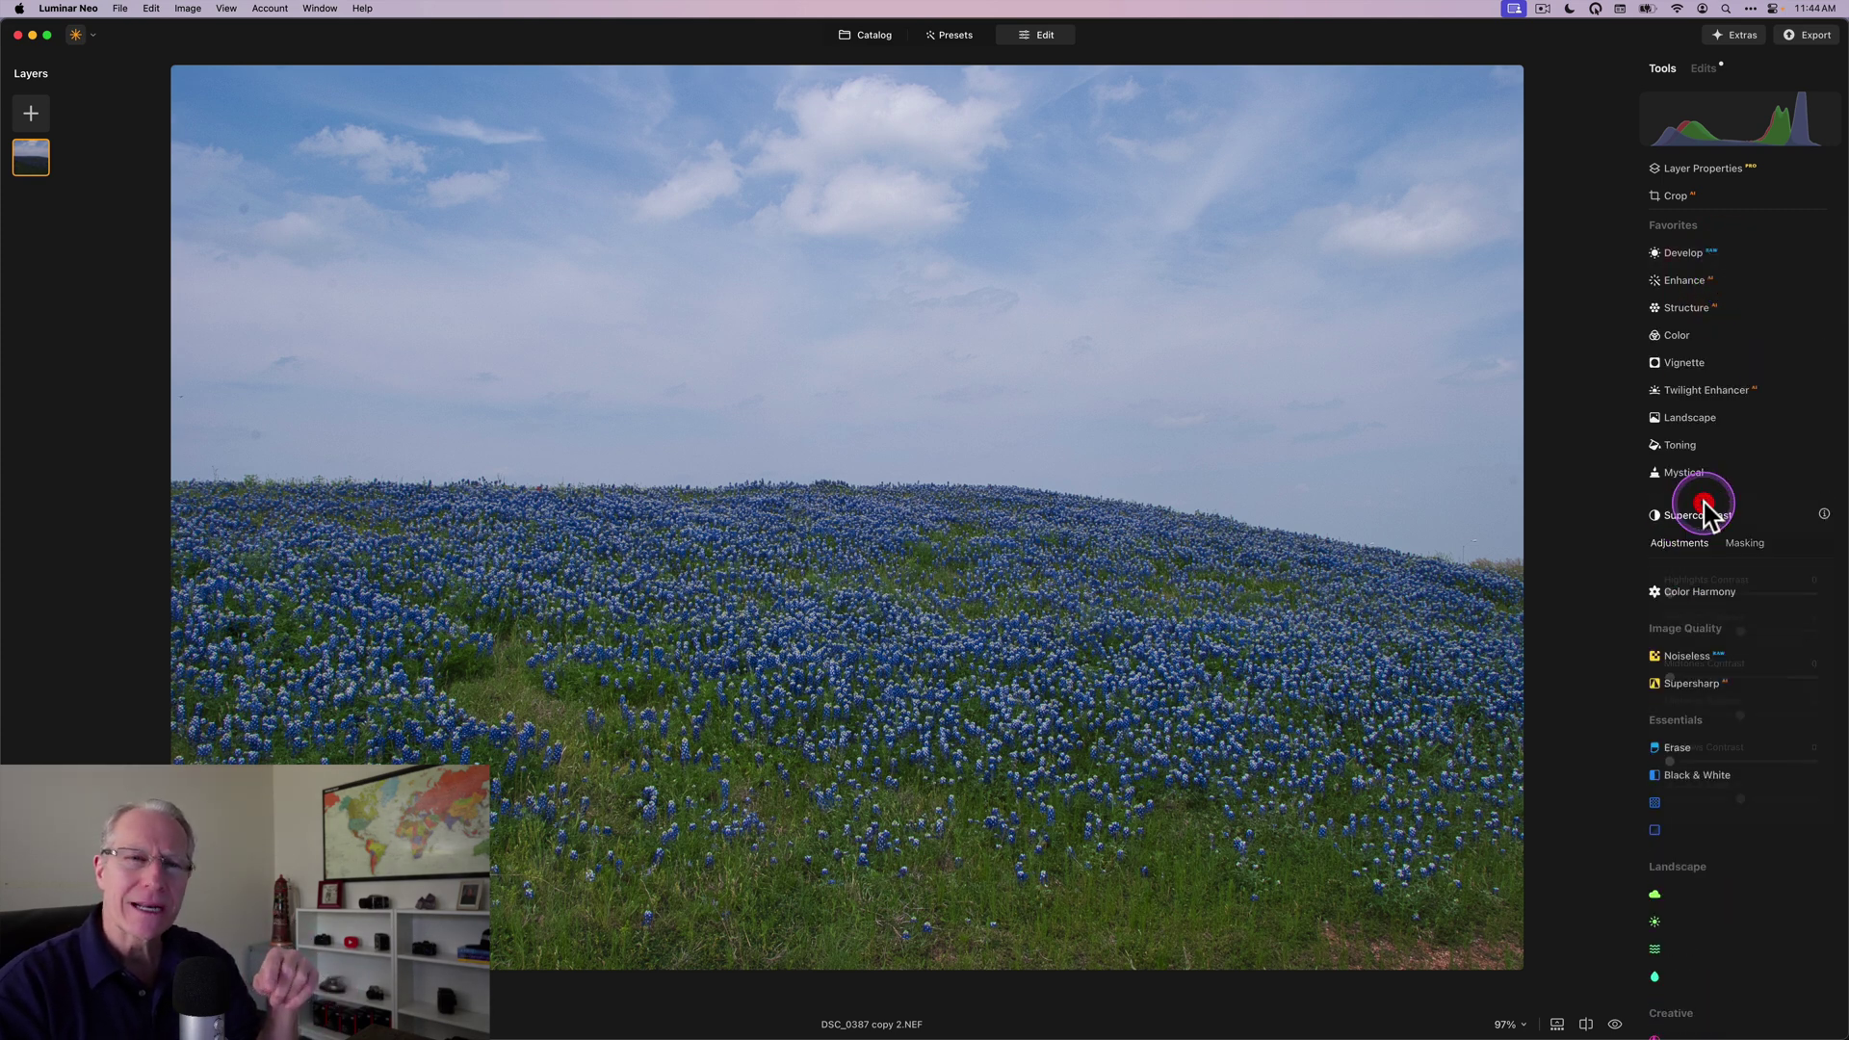
scroll(1702, 509, down, 2)
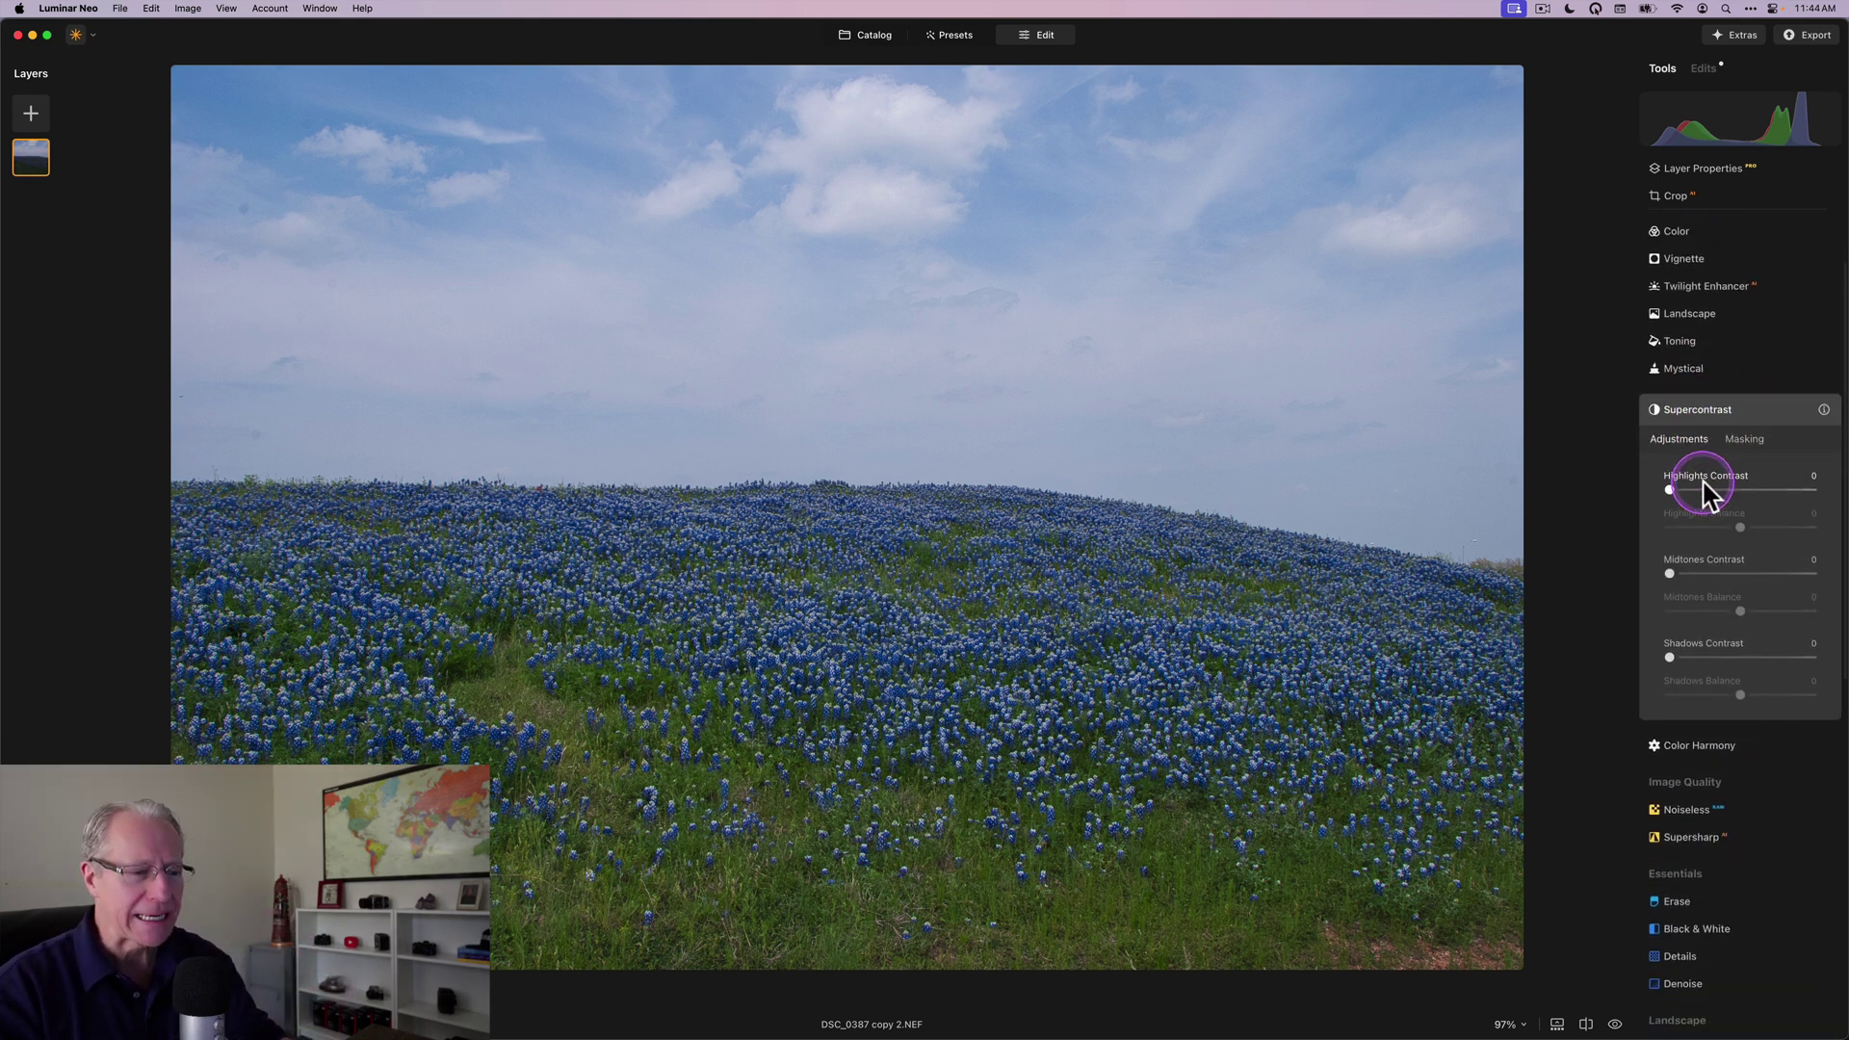
drag(1700, 491, 1711, 491)
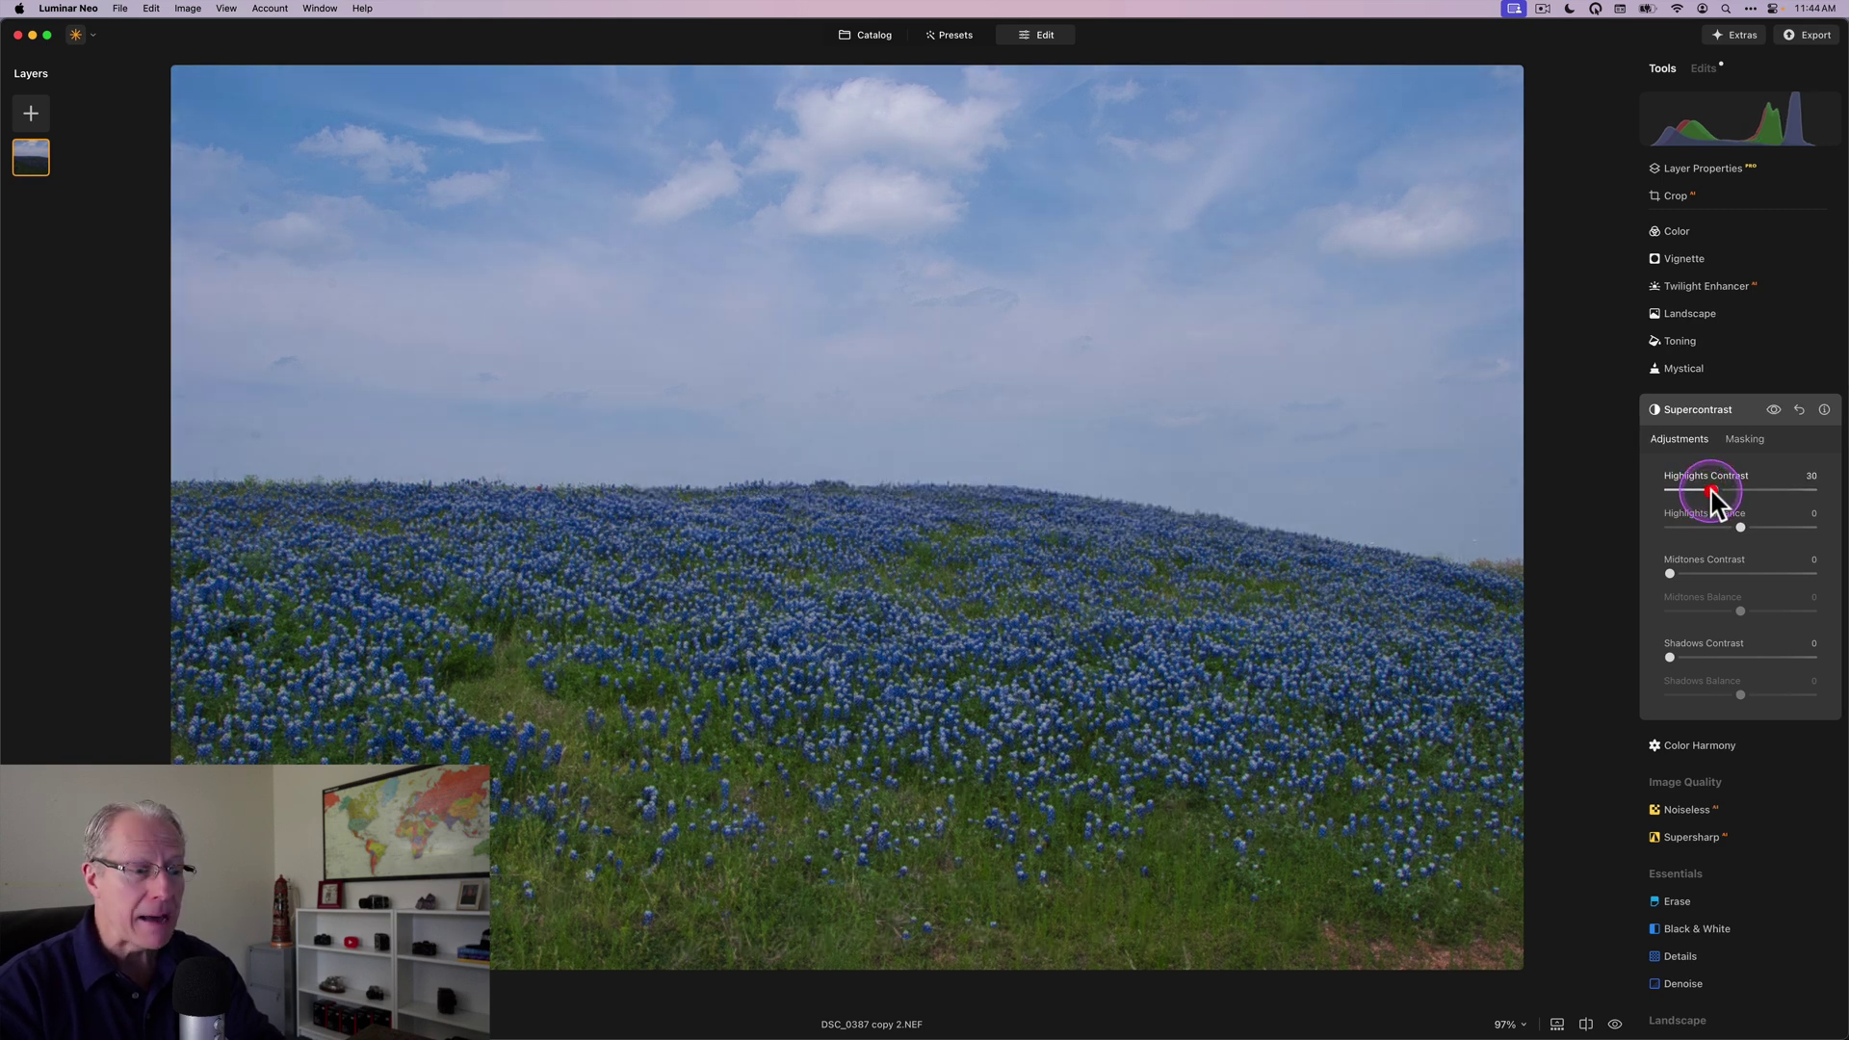
drag(1669, 574, 1714, 577)
drag(1670, 658, 1709, 660)
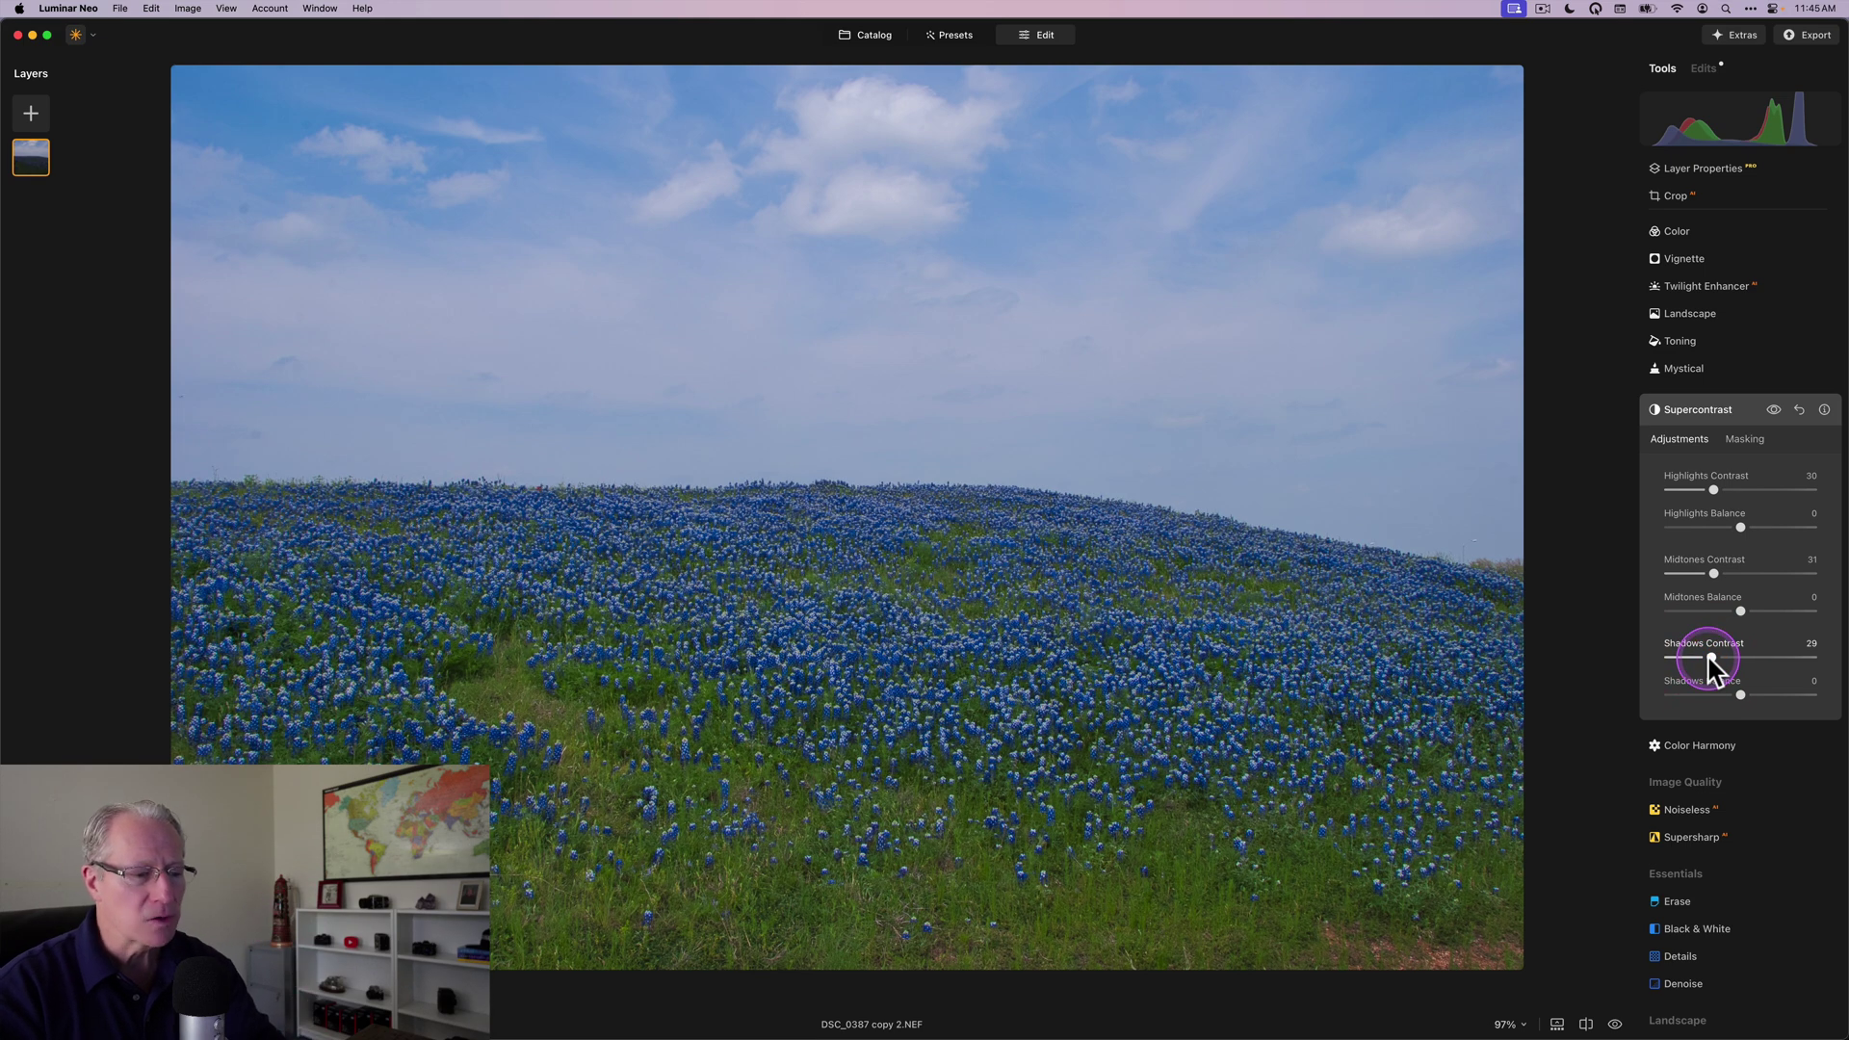
Set Highlights Balance -41, Midtones Balance -43, Shadows Balance 14, and compare before/after
drag(1740, 527, 1712, 530)
drag(1708, 610, 1704, 610)
drag(1739, 694, 1751, 695)
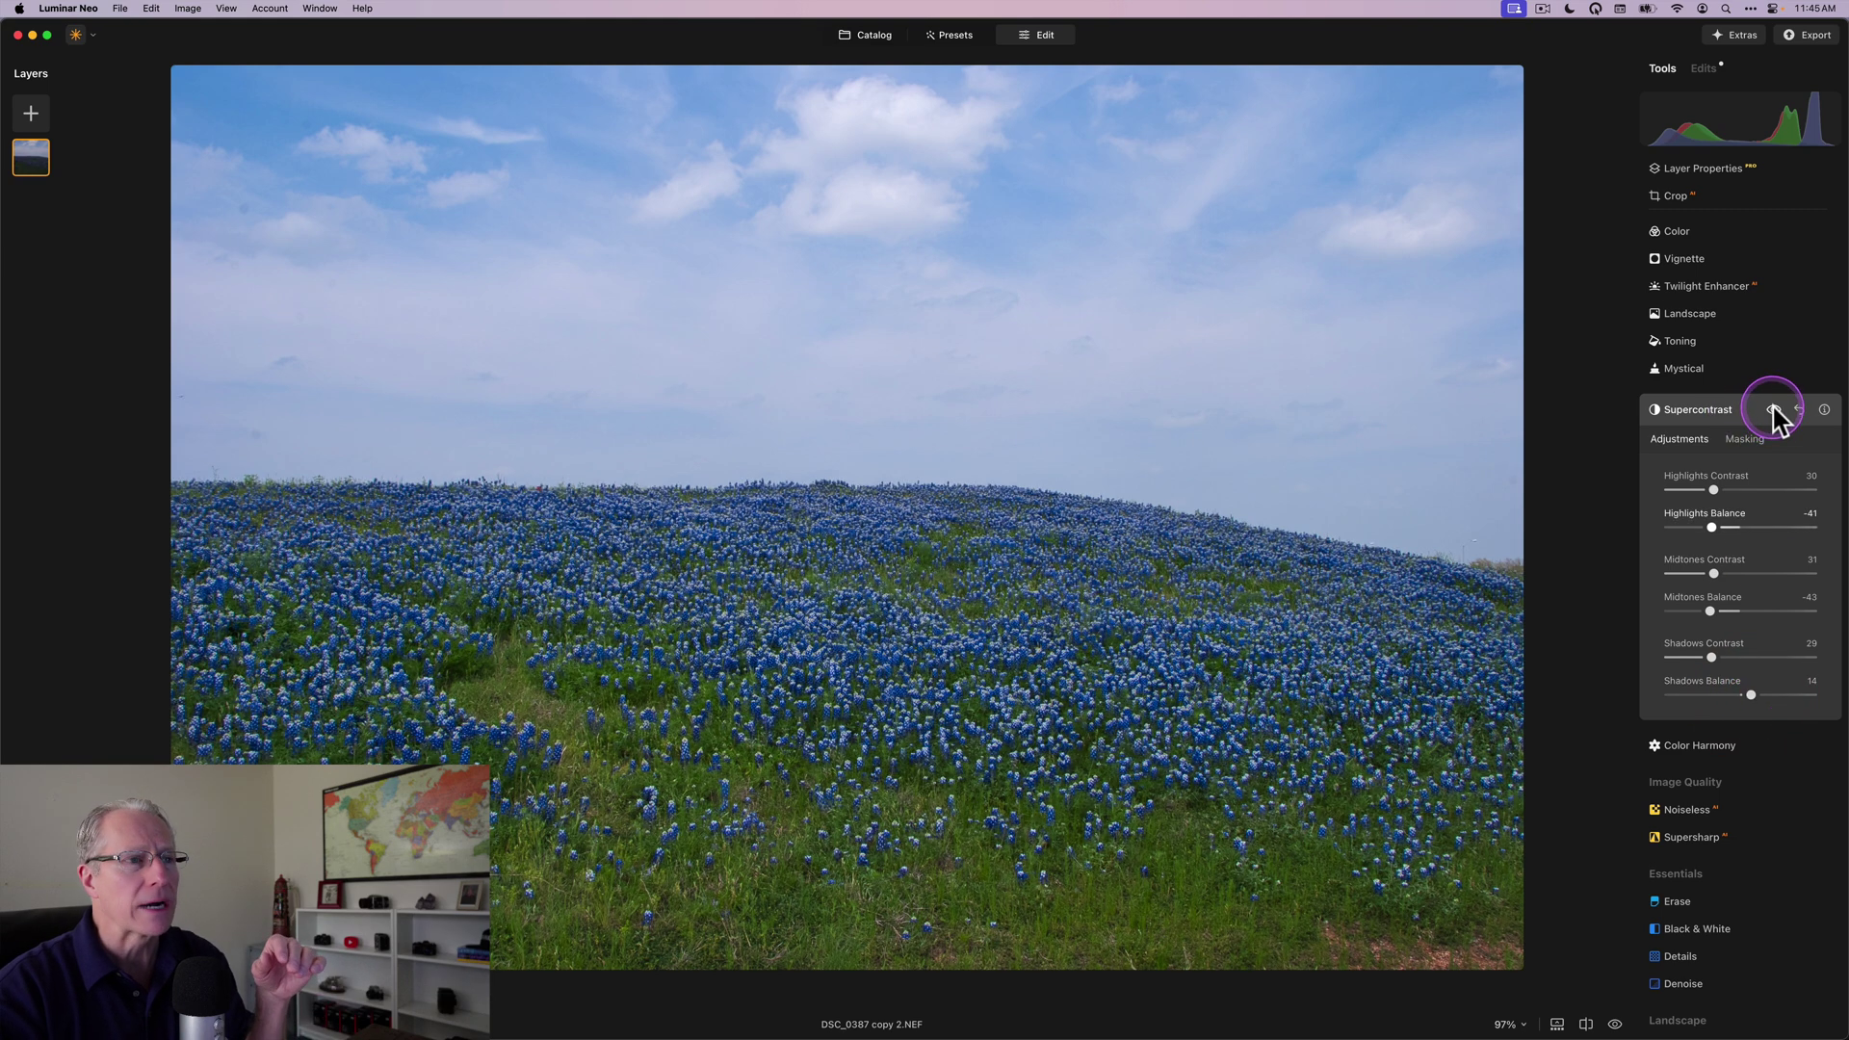
click(1773, 410)
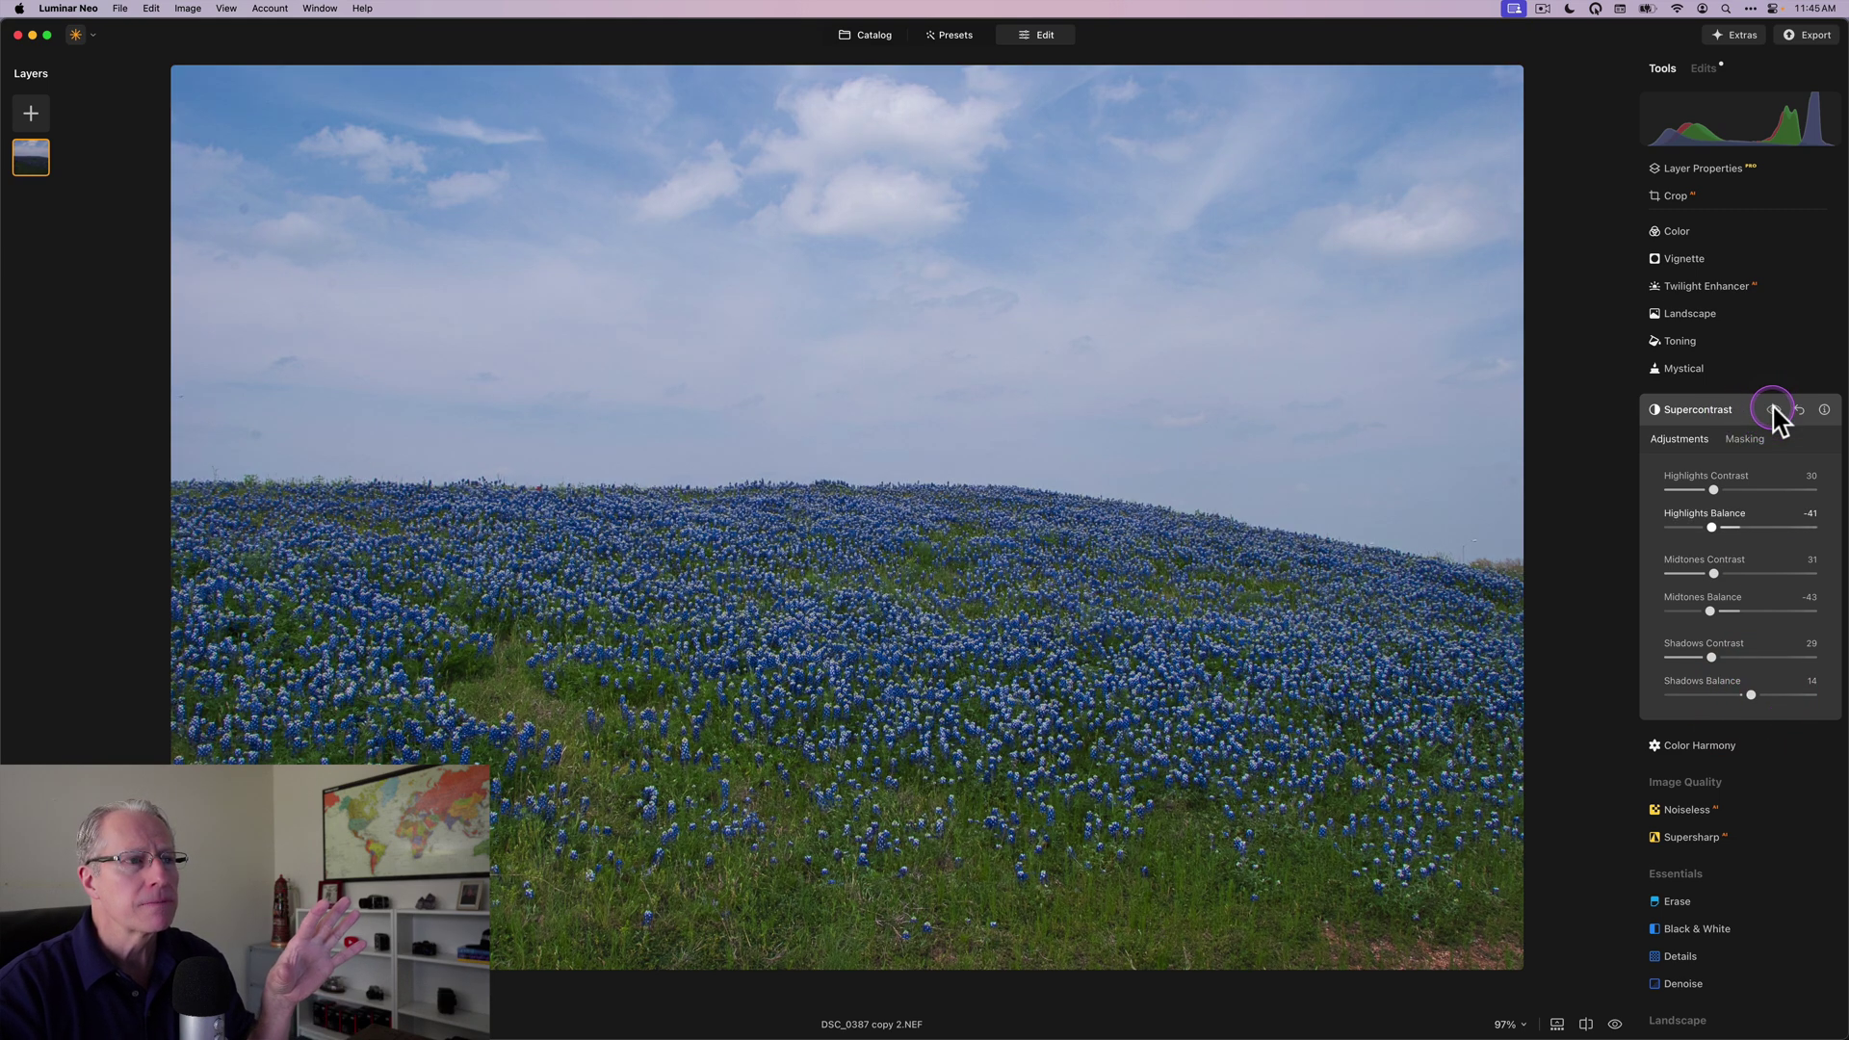
click(1772, 410)
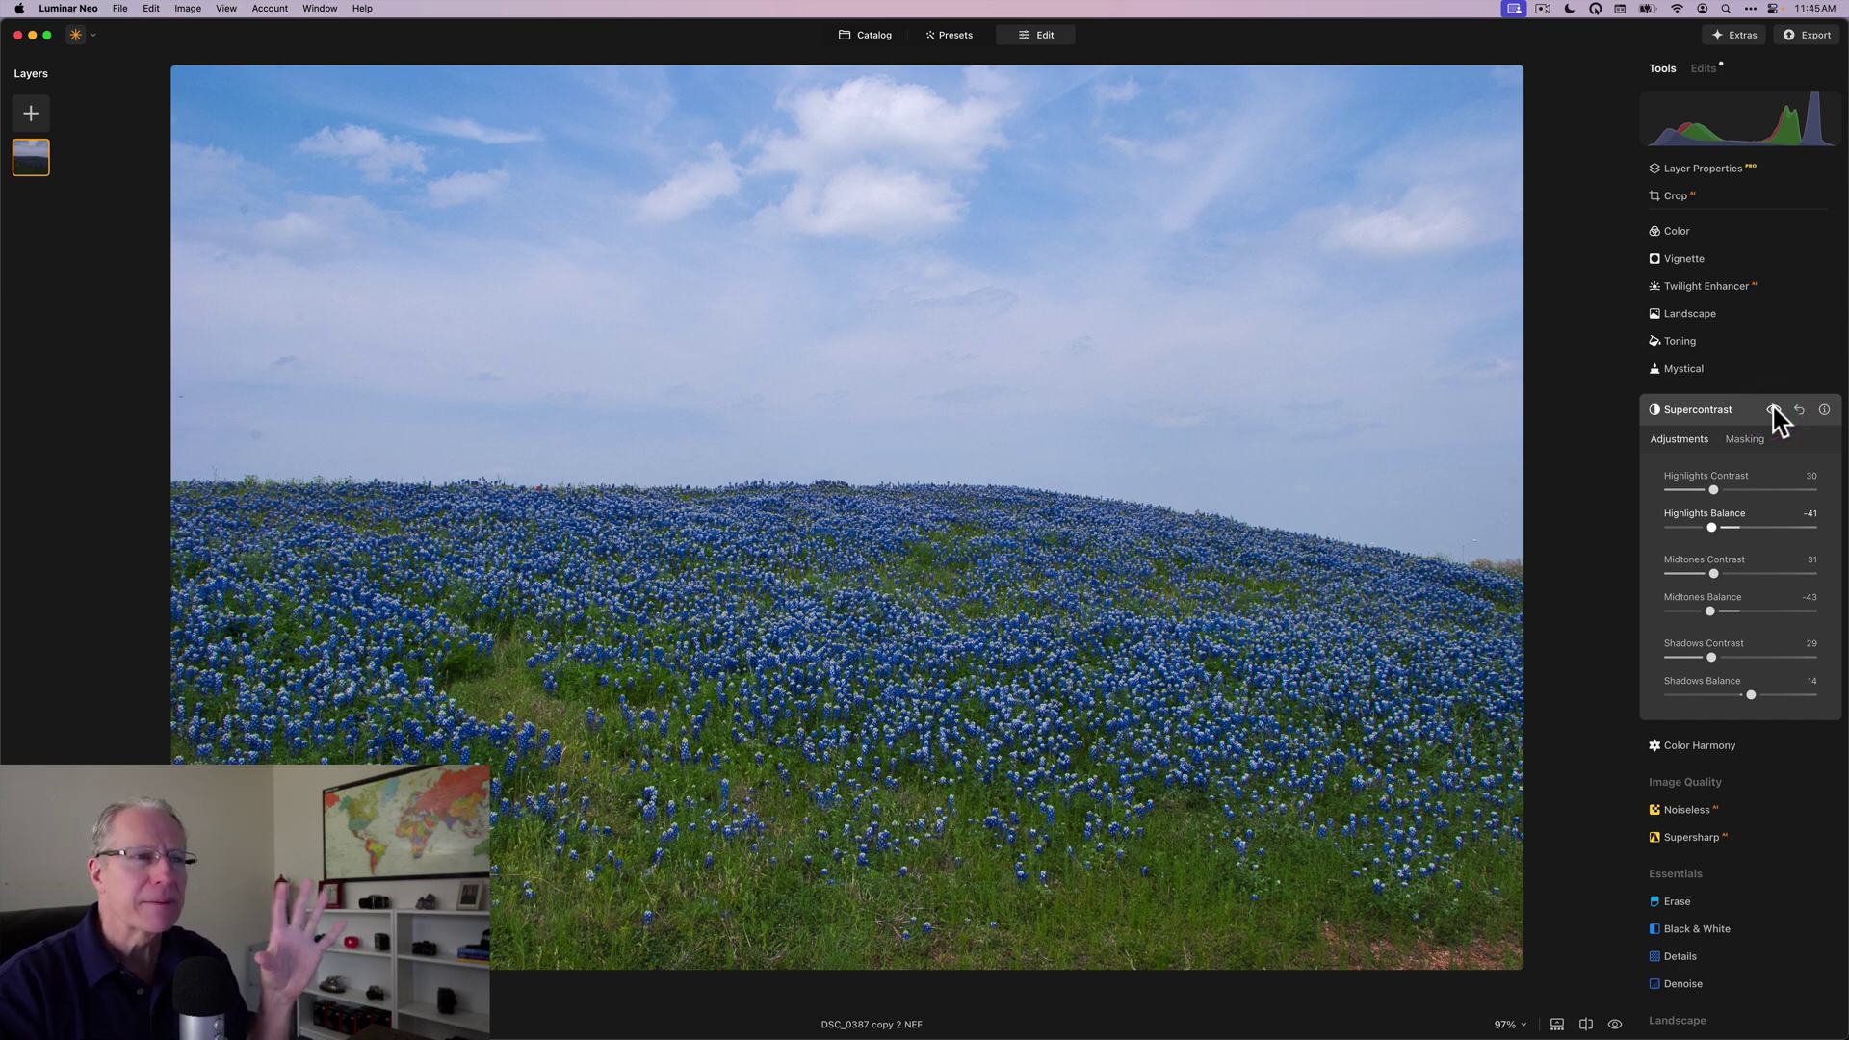
click(1772, 410)
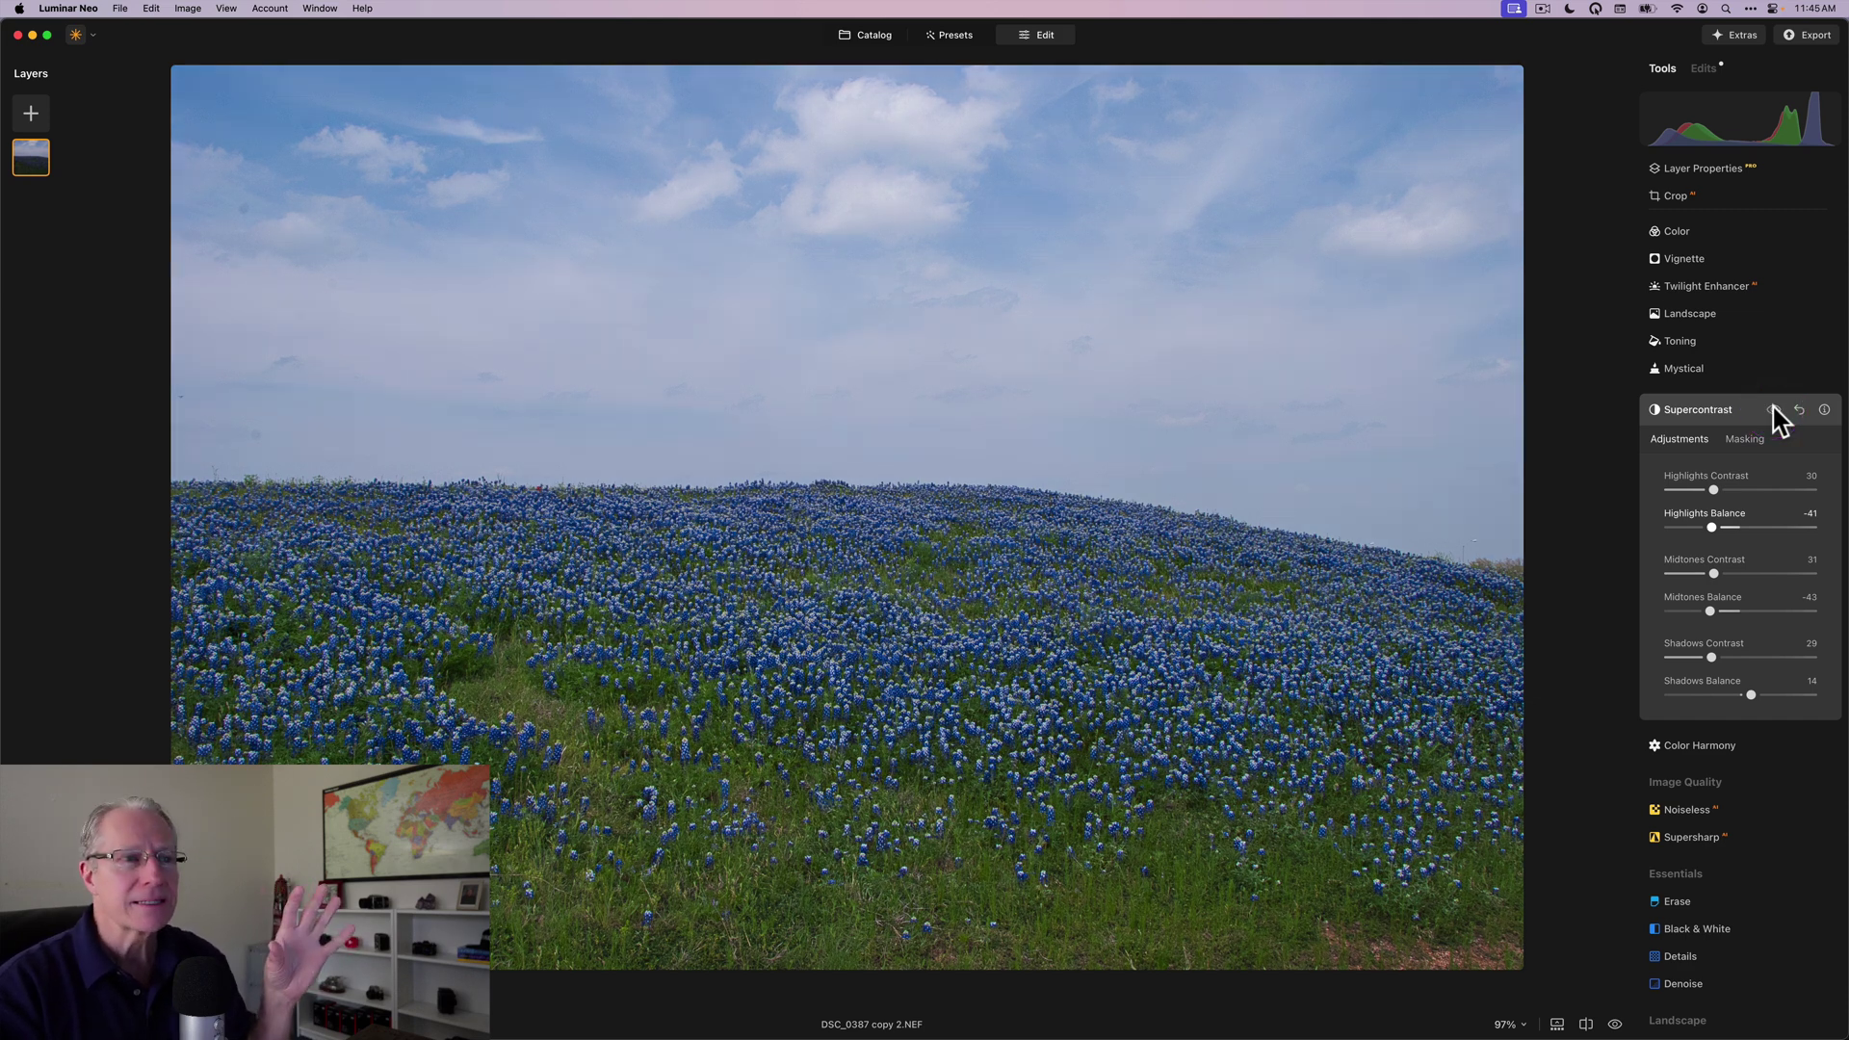
click(1773, 410)
click(1753, 410)
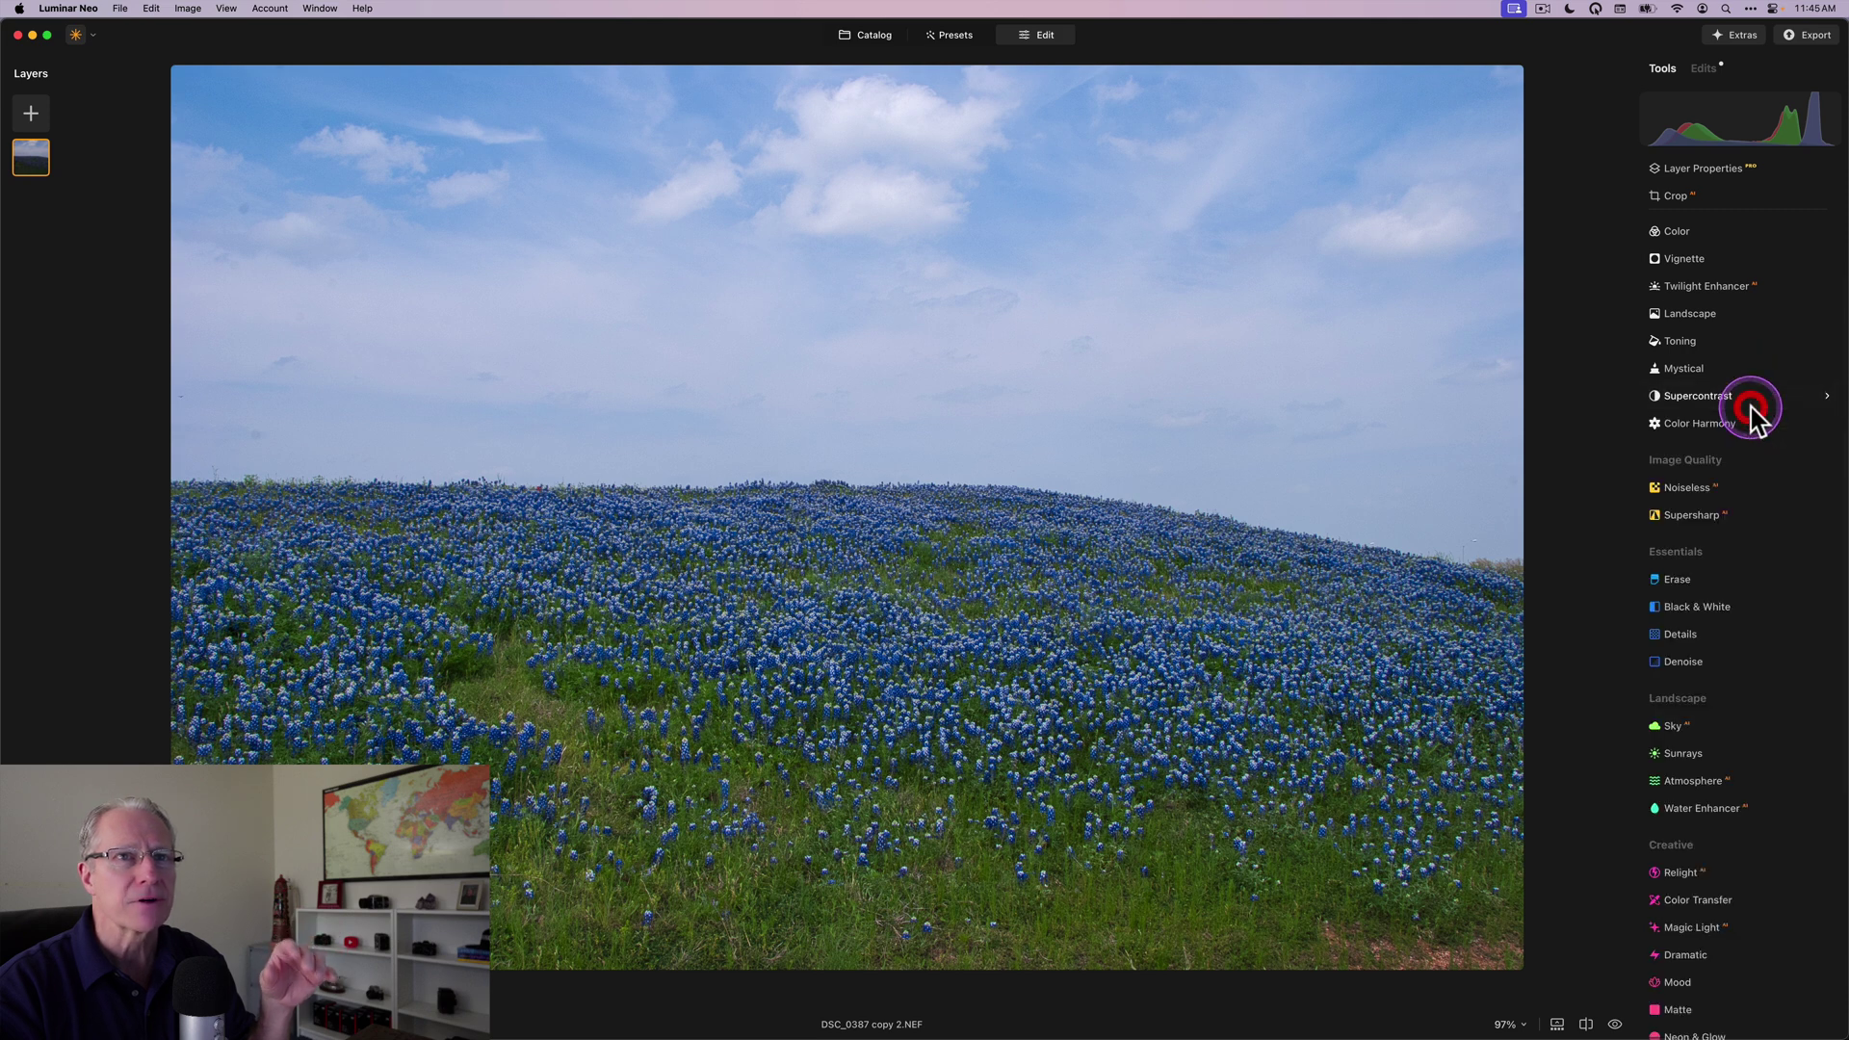
Apply a 16:9 crop, shifting the image down to keep more sky
click(1675, 195)
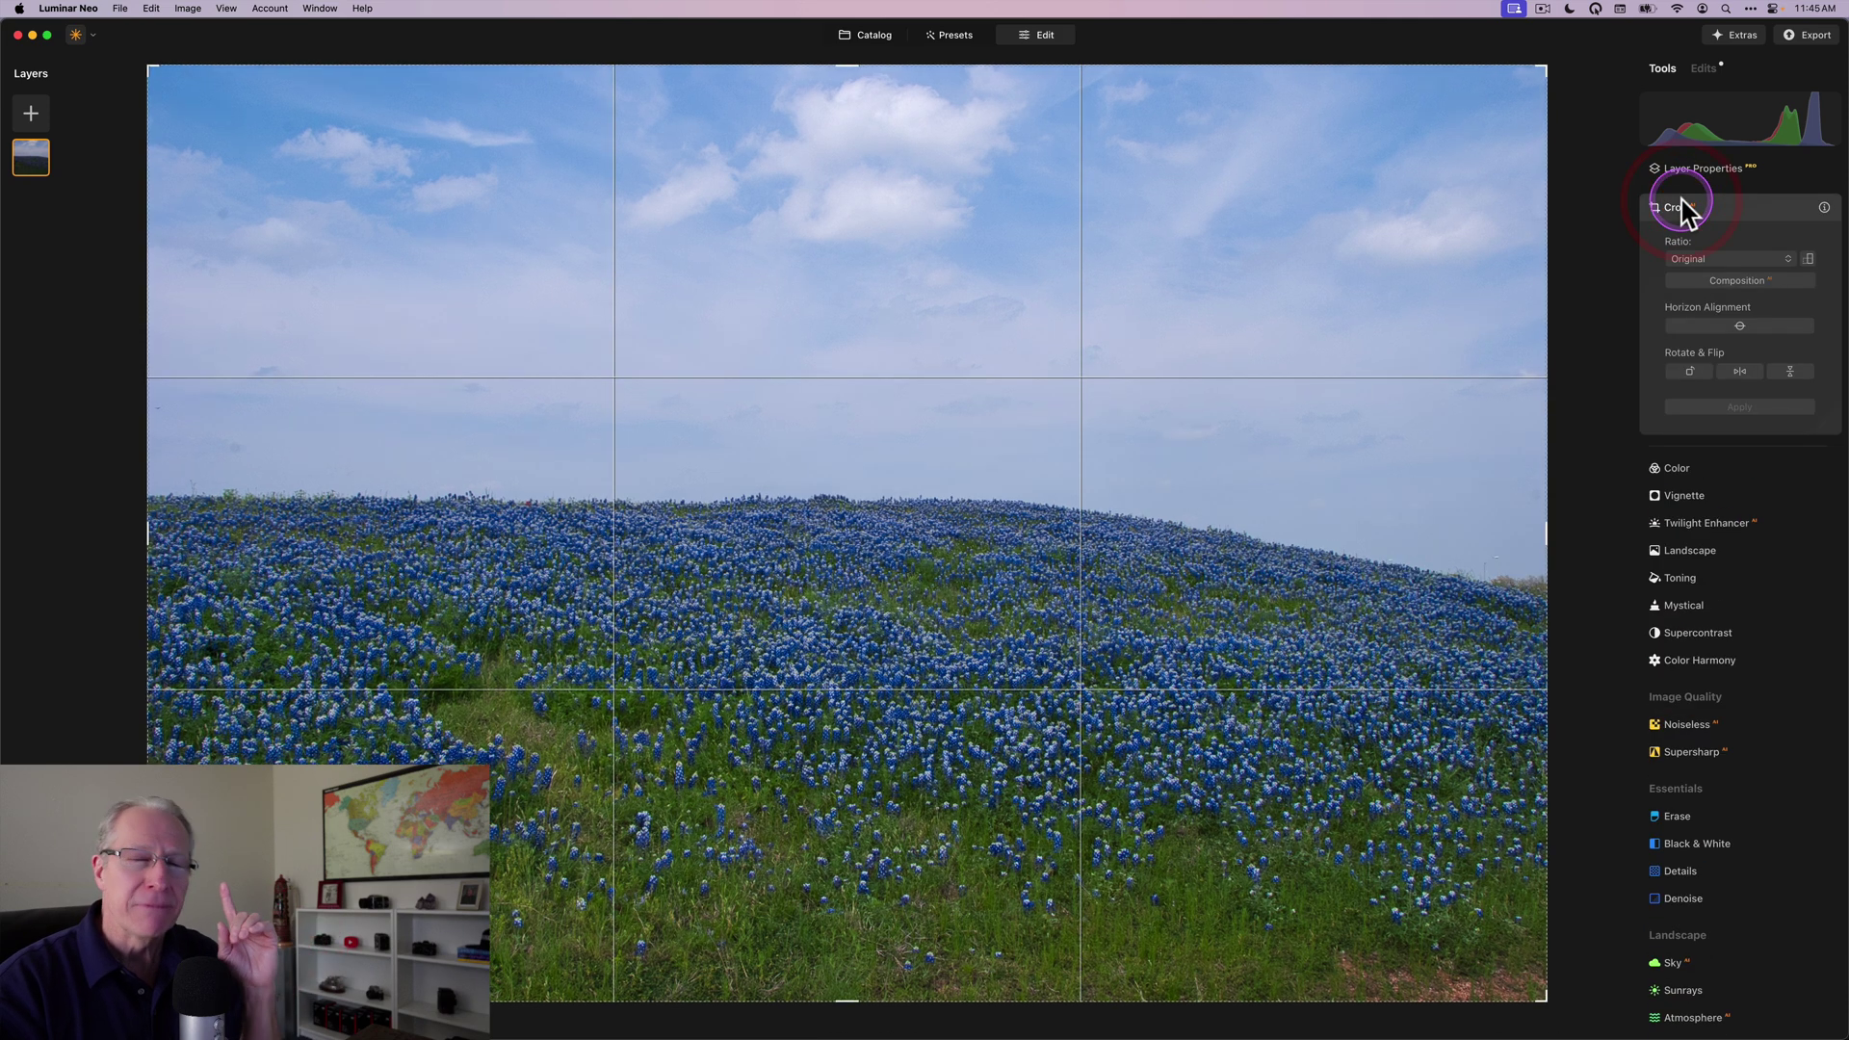
click(1715, 258)
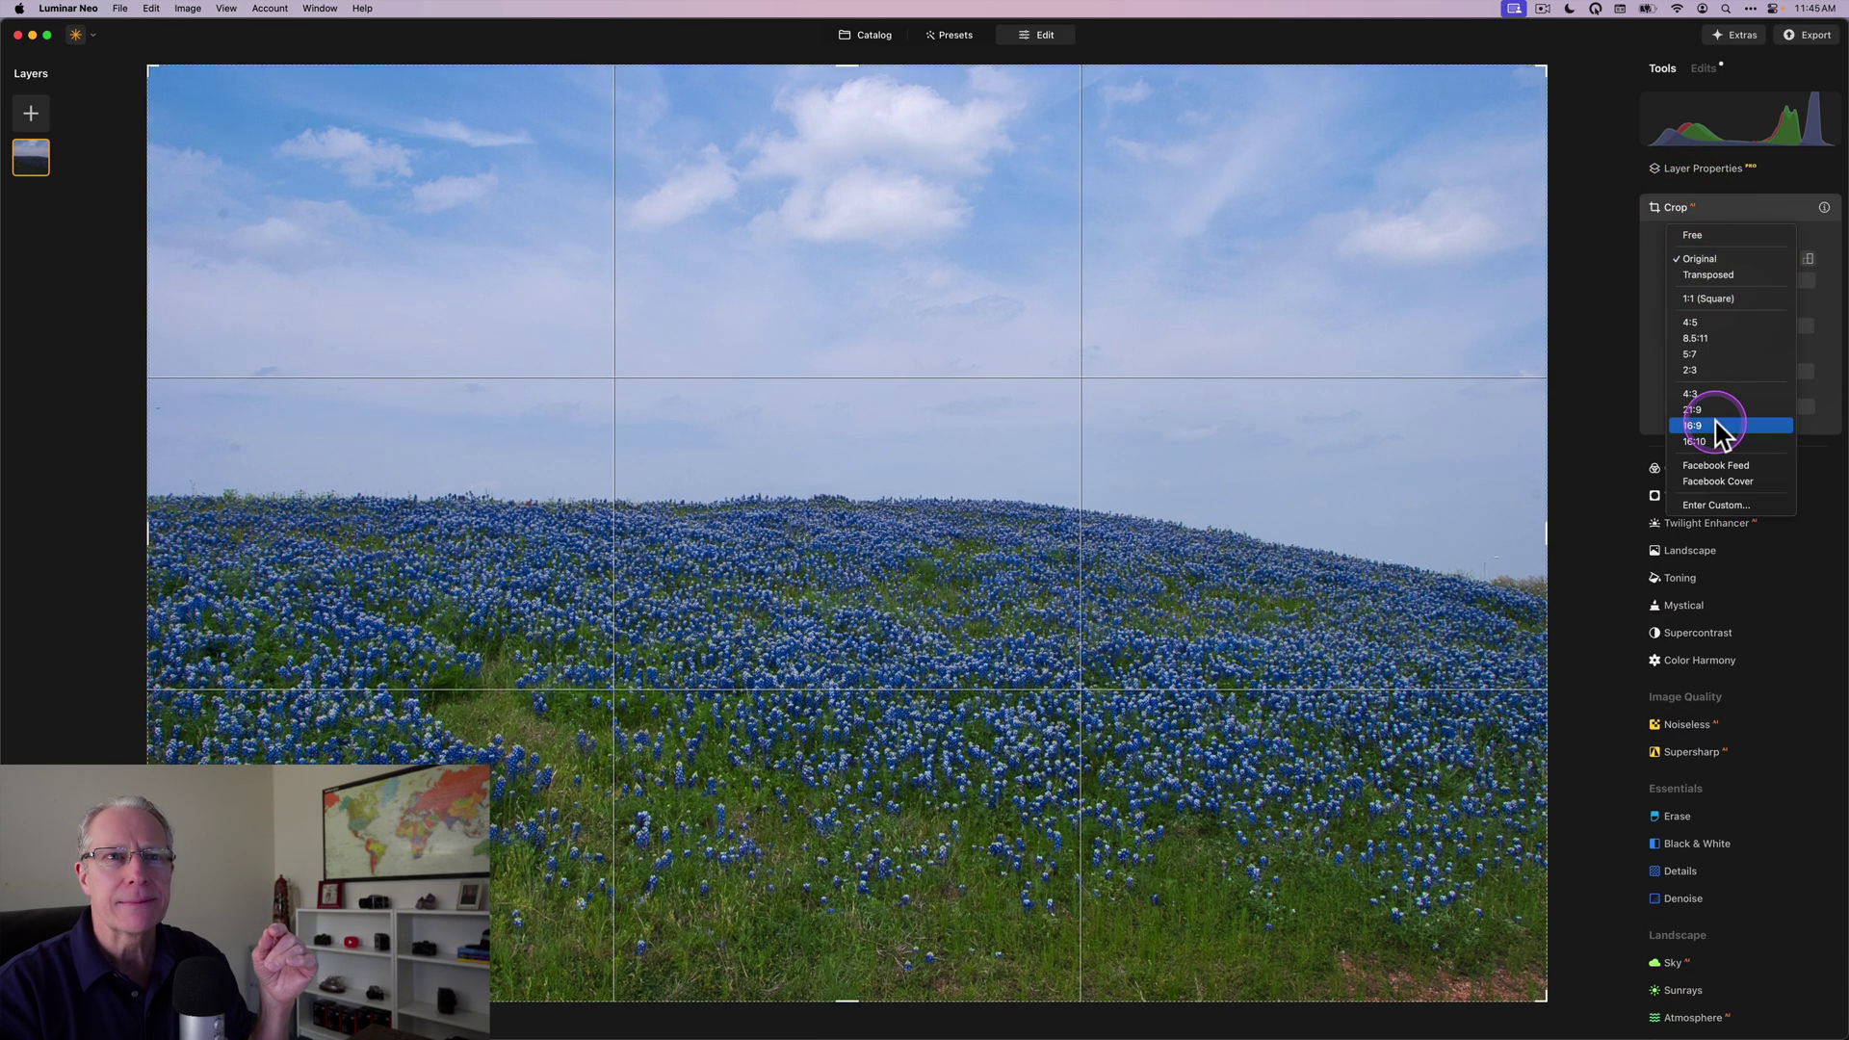
click(1716, 427)
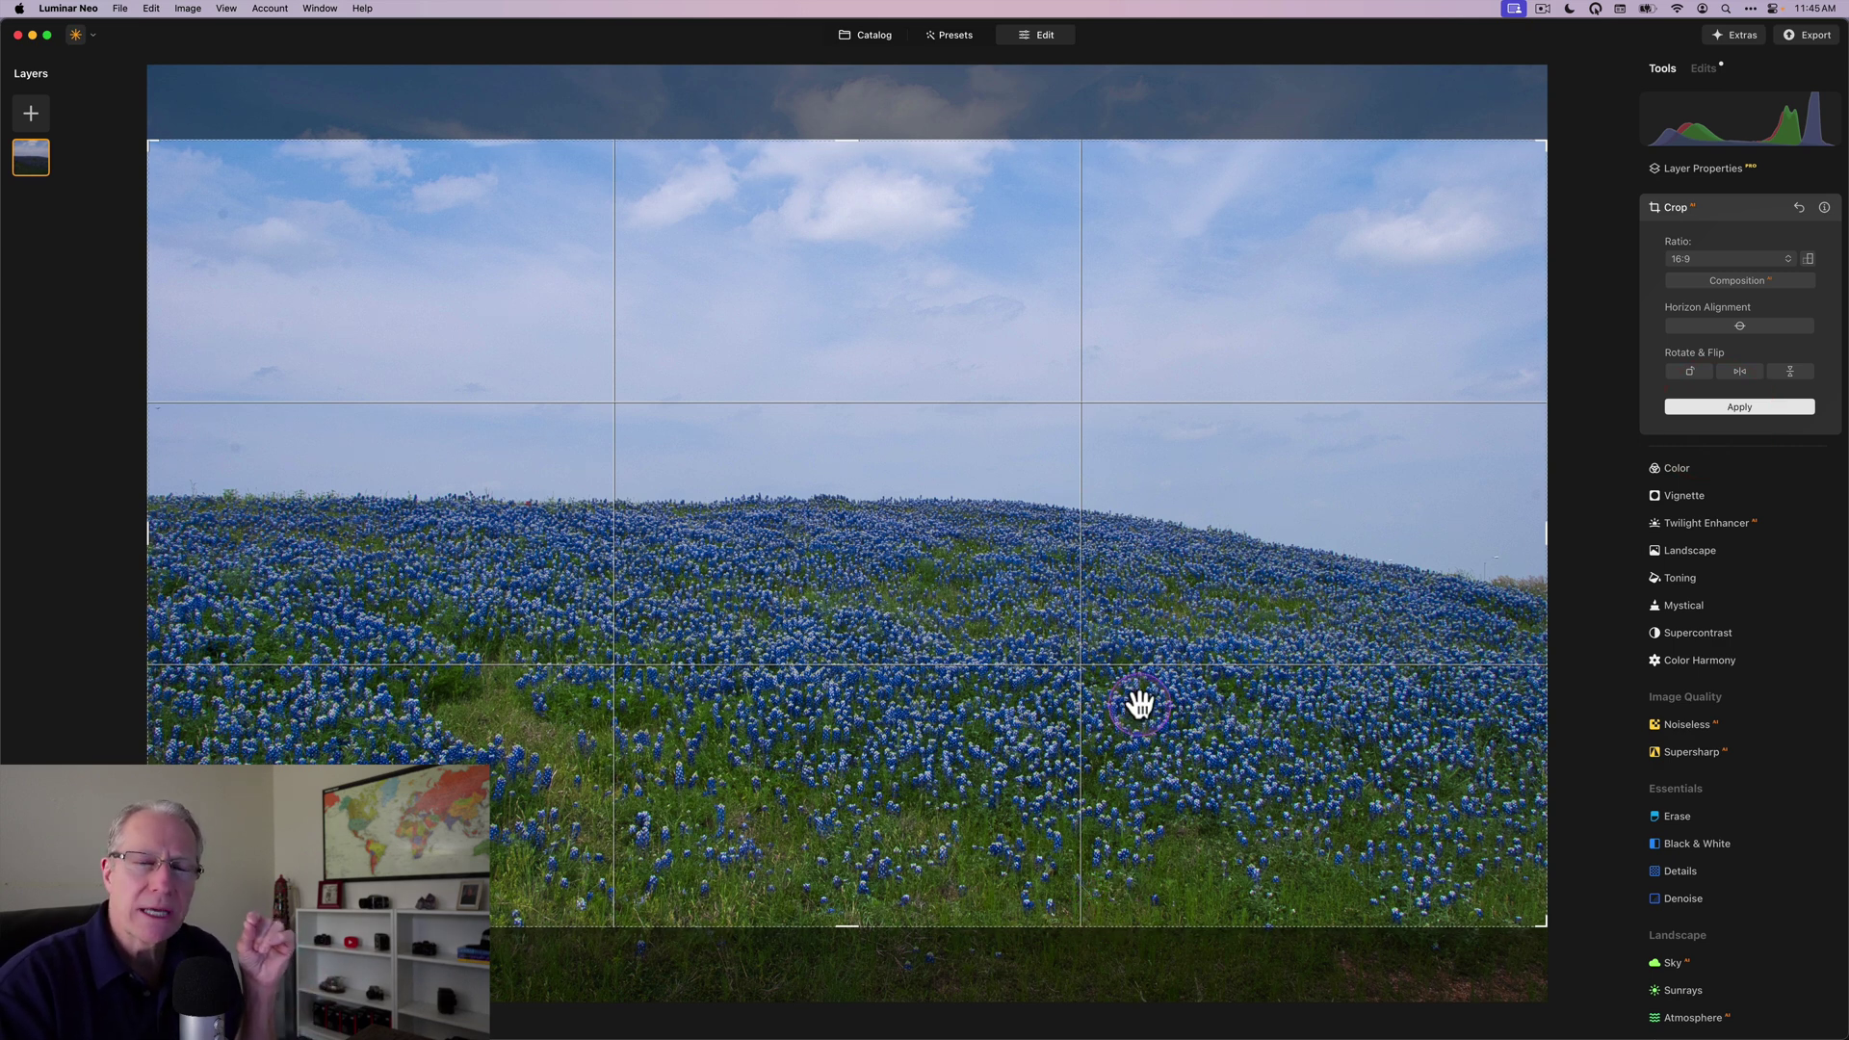
drag(1102, 627, 1105, 676)
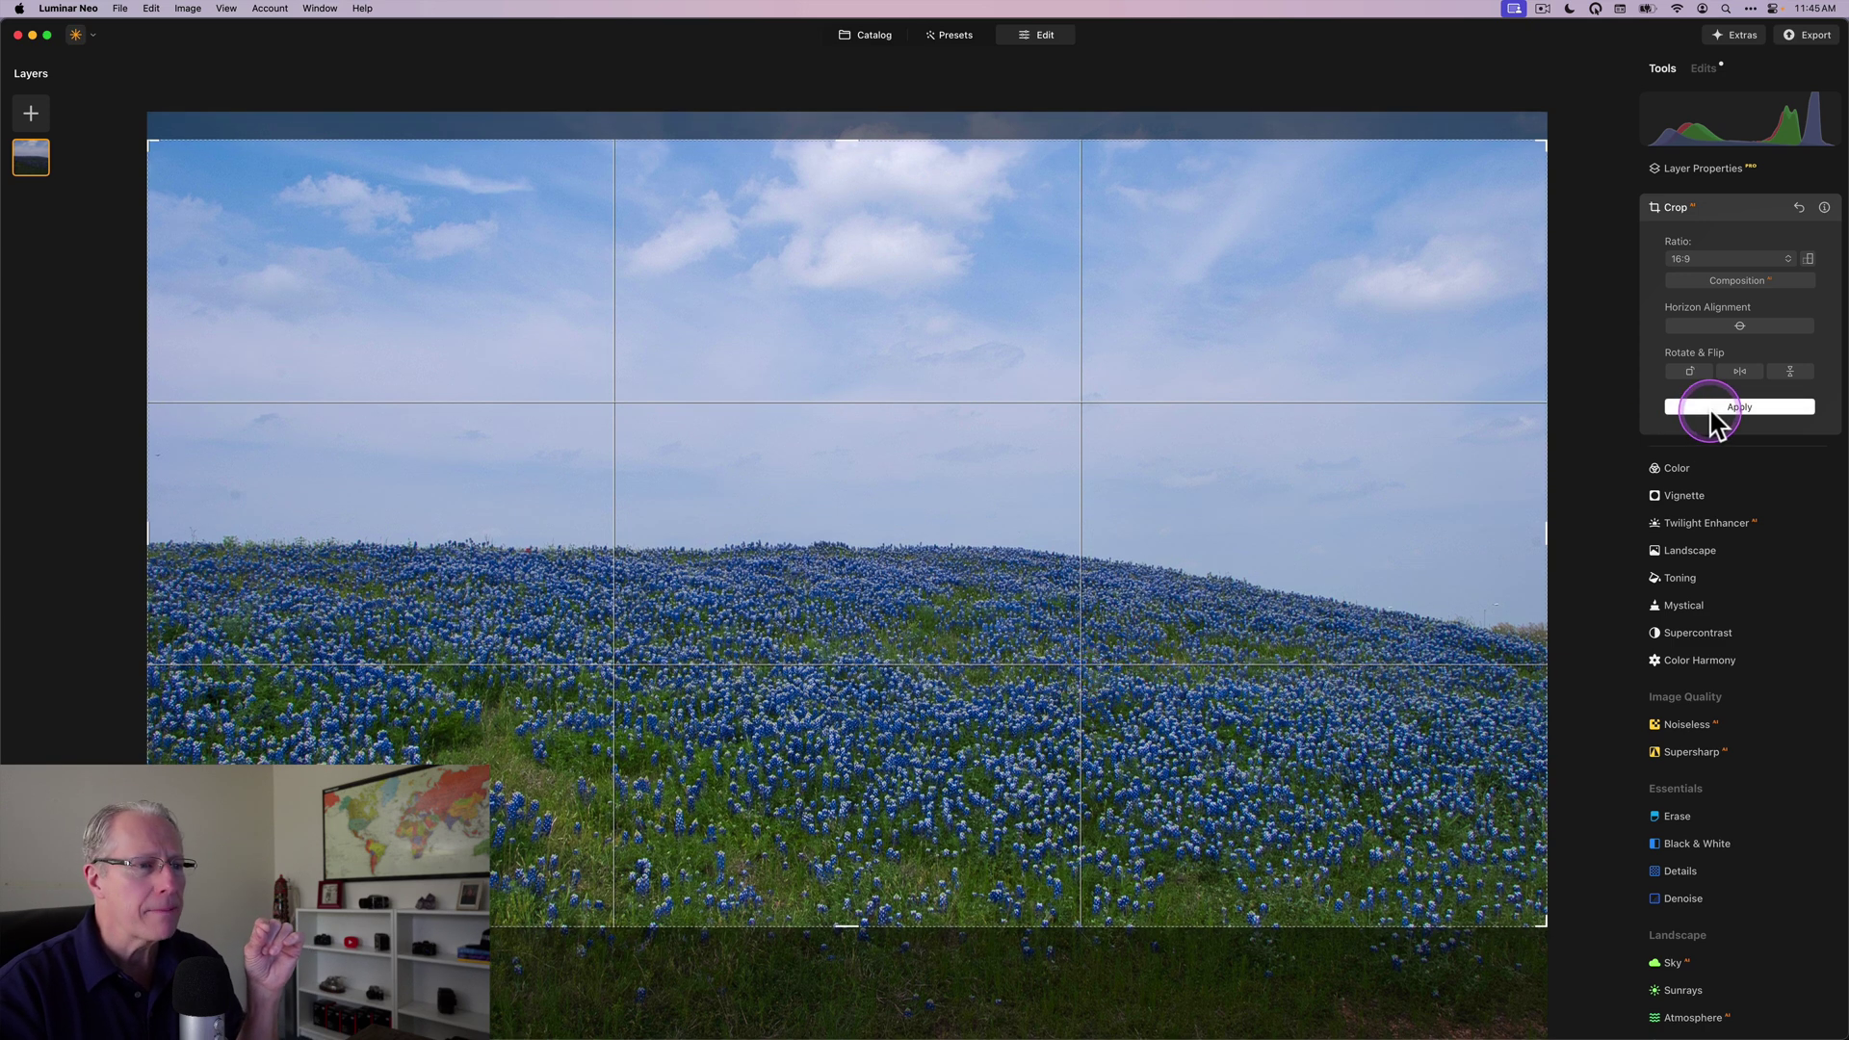
click(1739, 407)
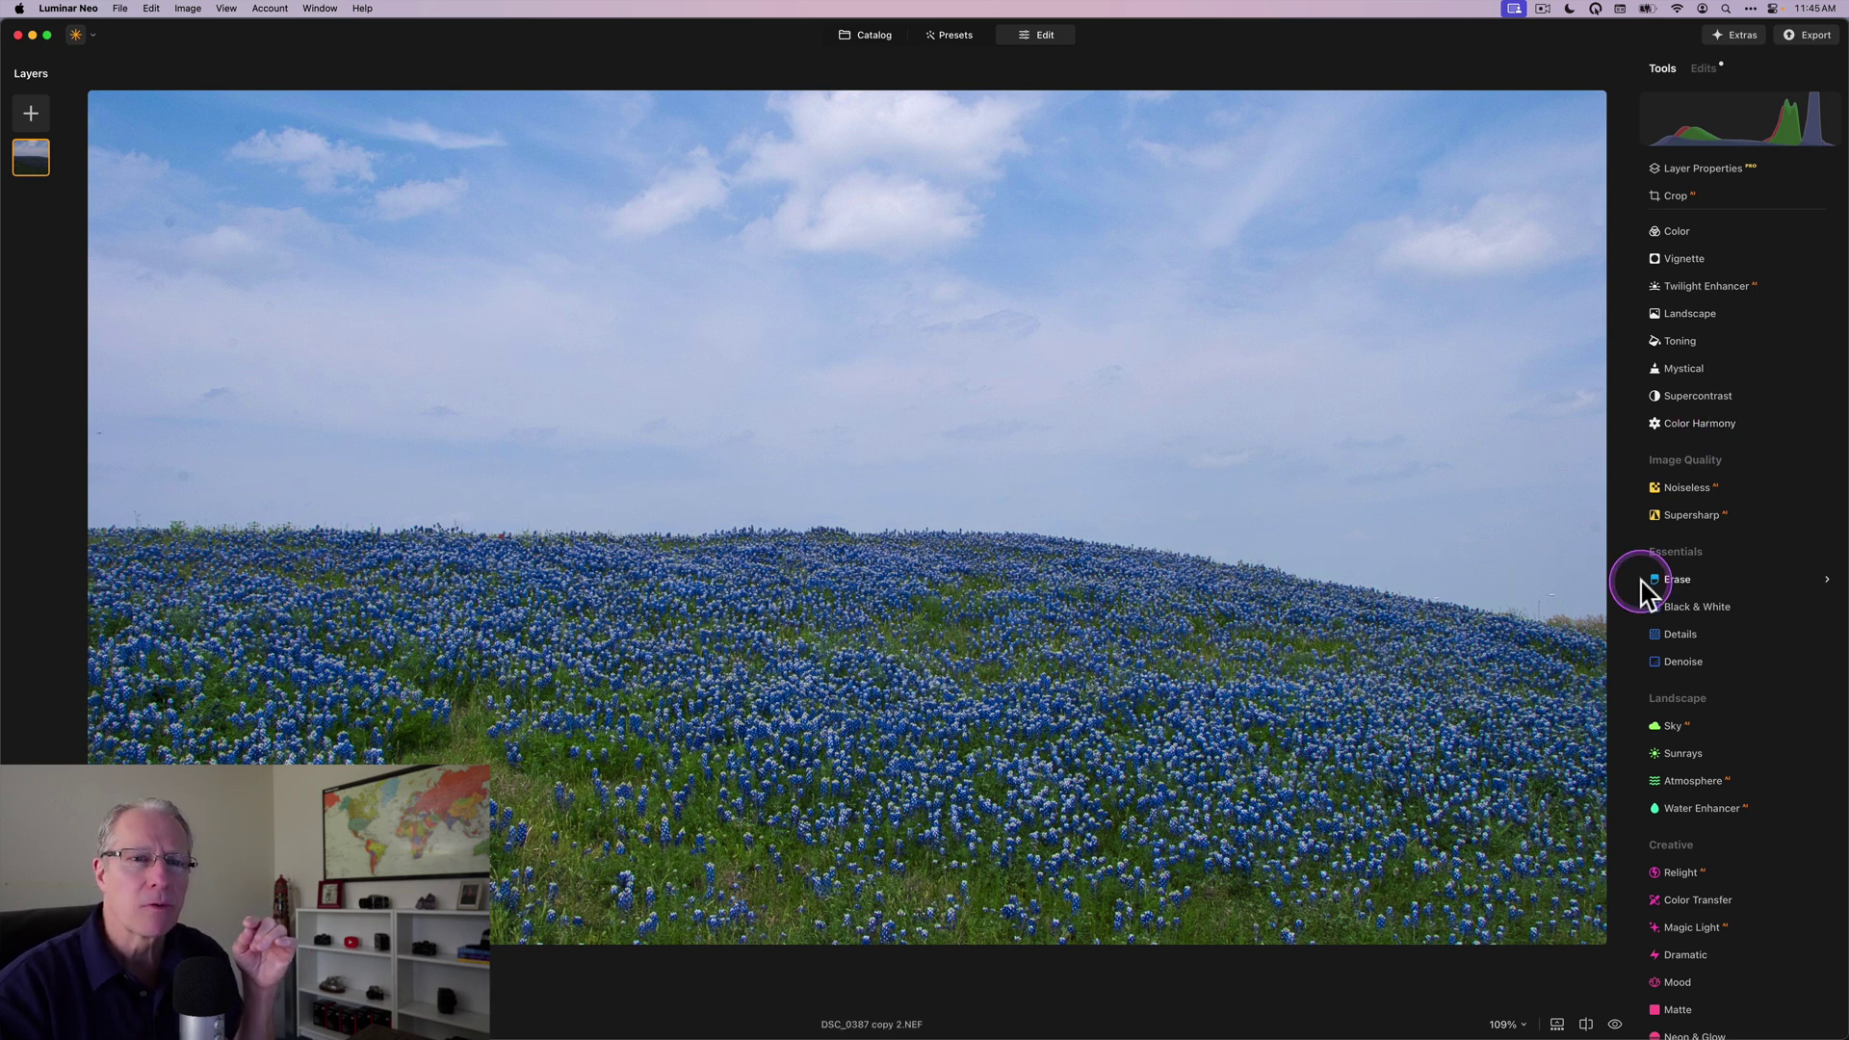
scroll(1687, 741, down, 4)
scroll(1687, 770, down, 1)
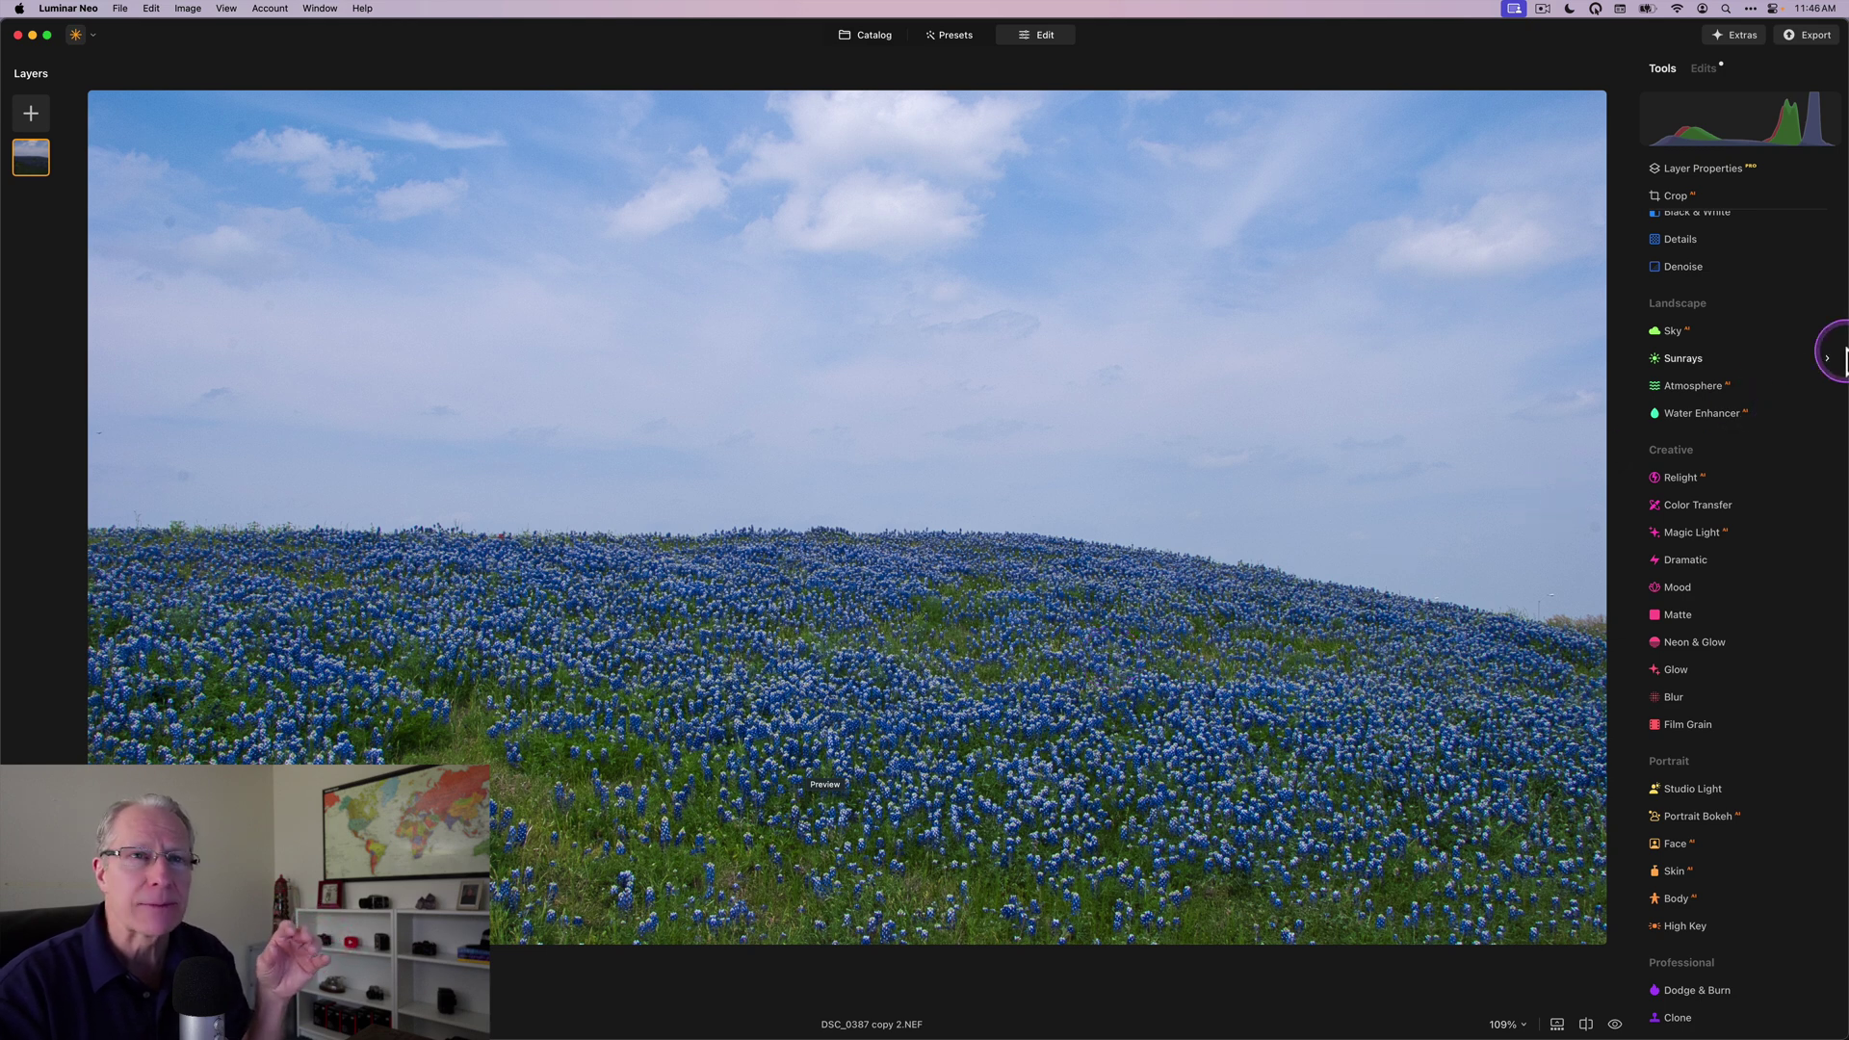
scroll(1710, 423, up, 10)
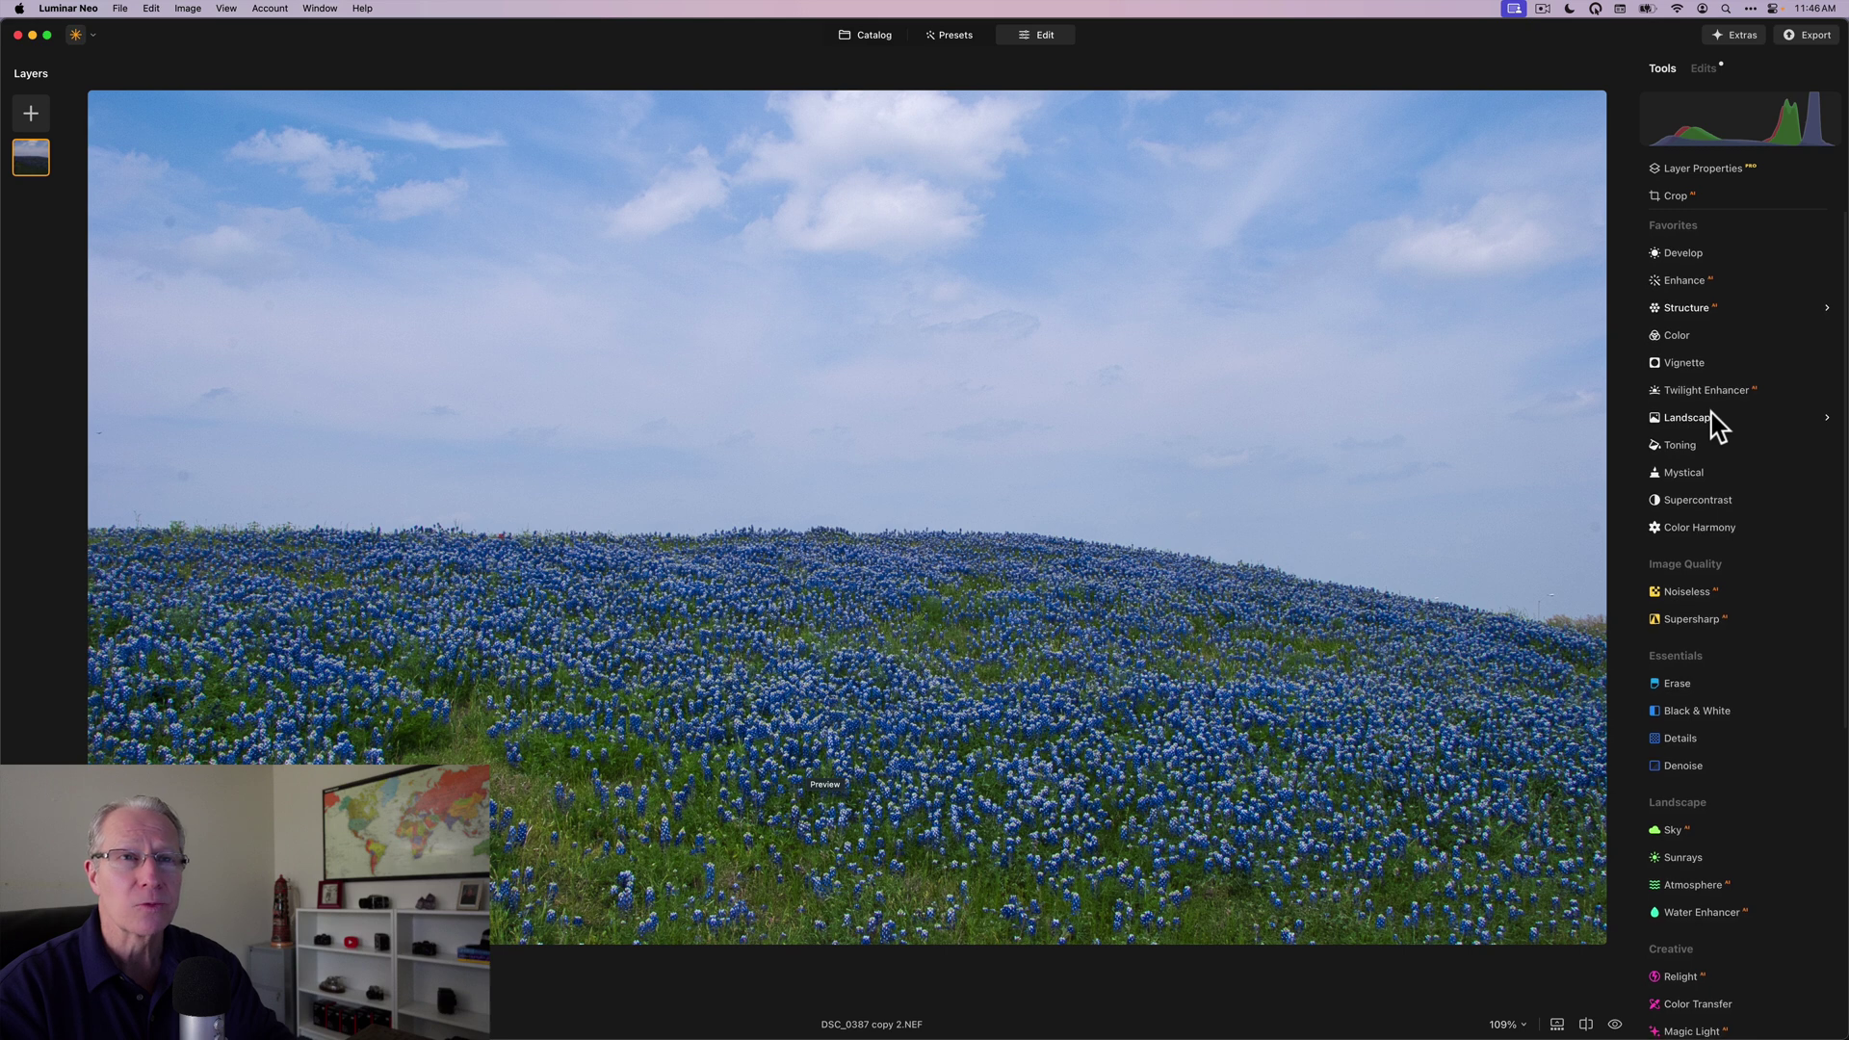
Set Enhance AI Accent to 21 and Sky Enhancer to 13, comparing with it toggled off
click(1693, 280)
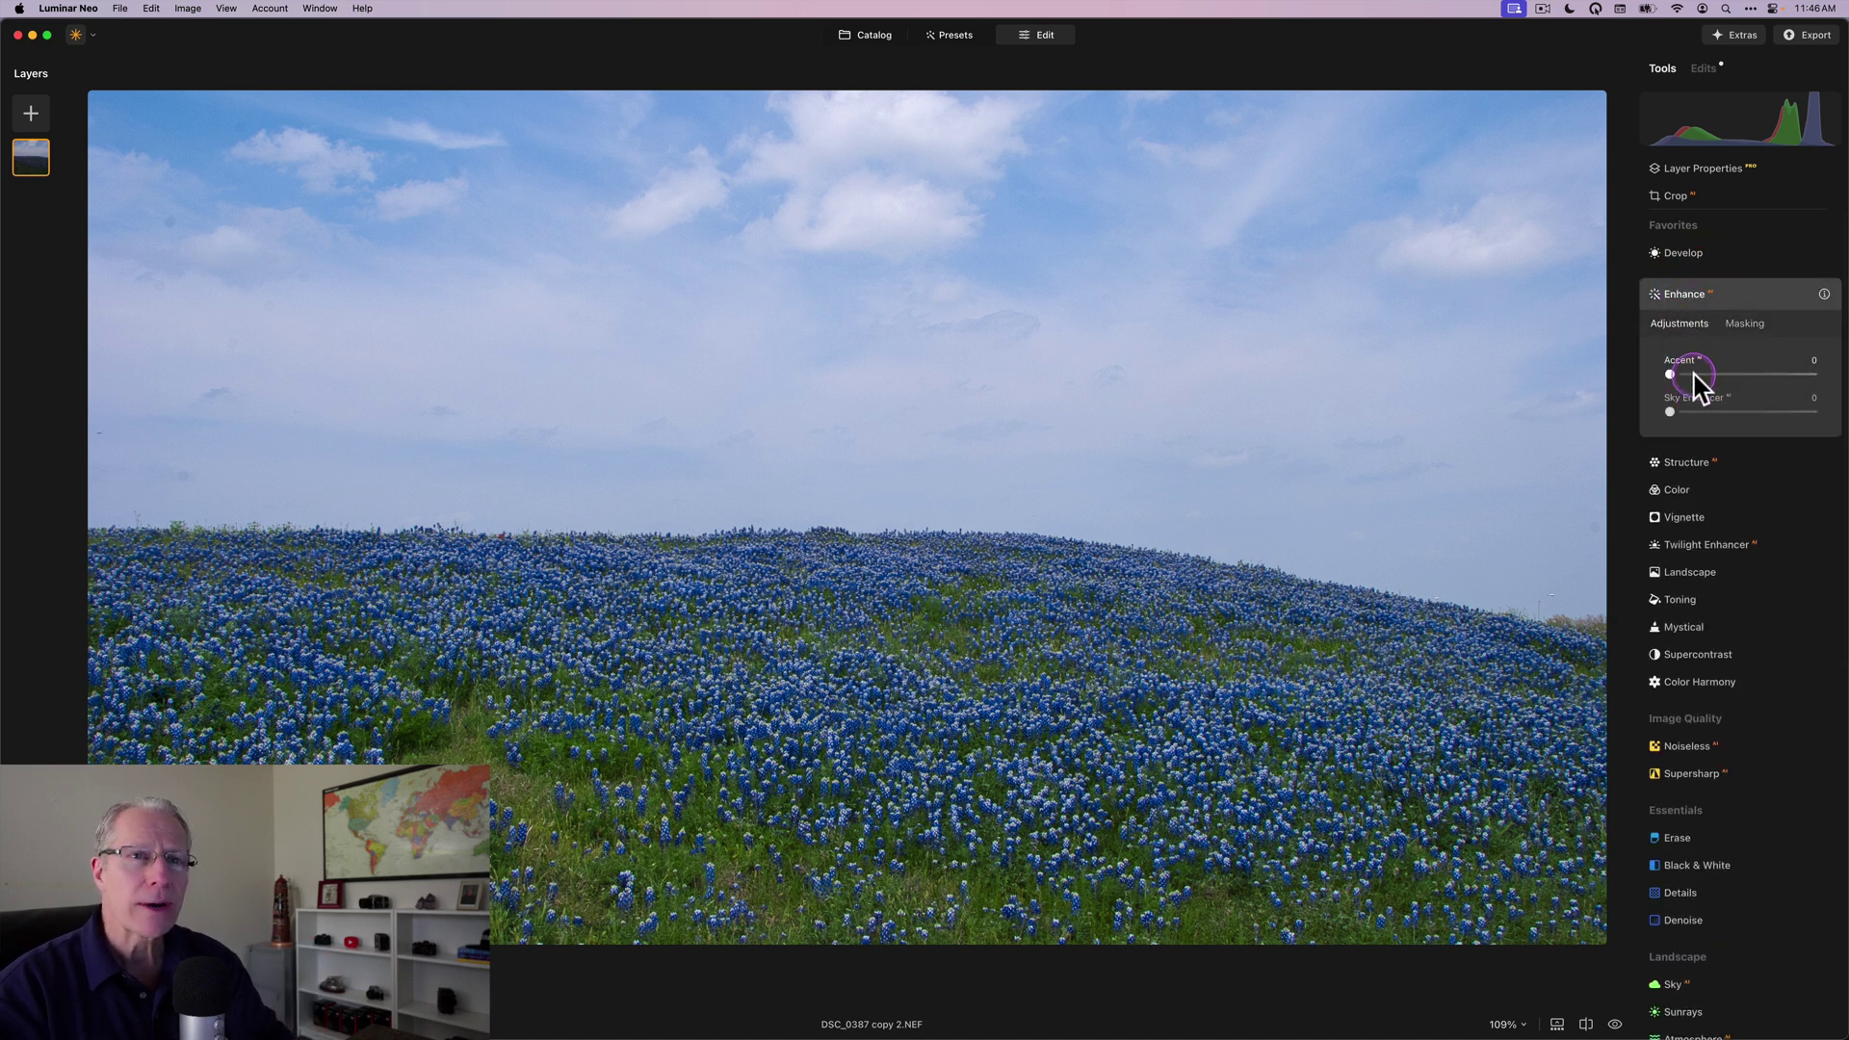
drag(1696, 376, 1686, 414)
click(1687, 414)
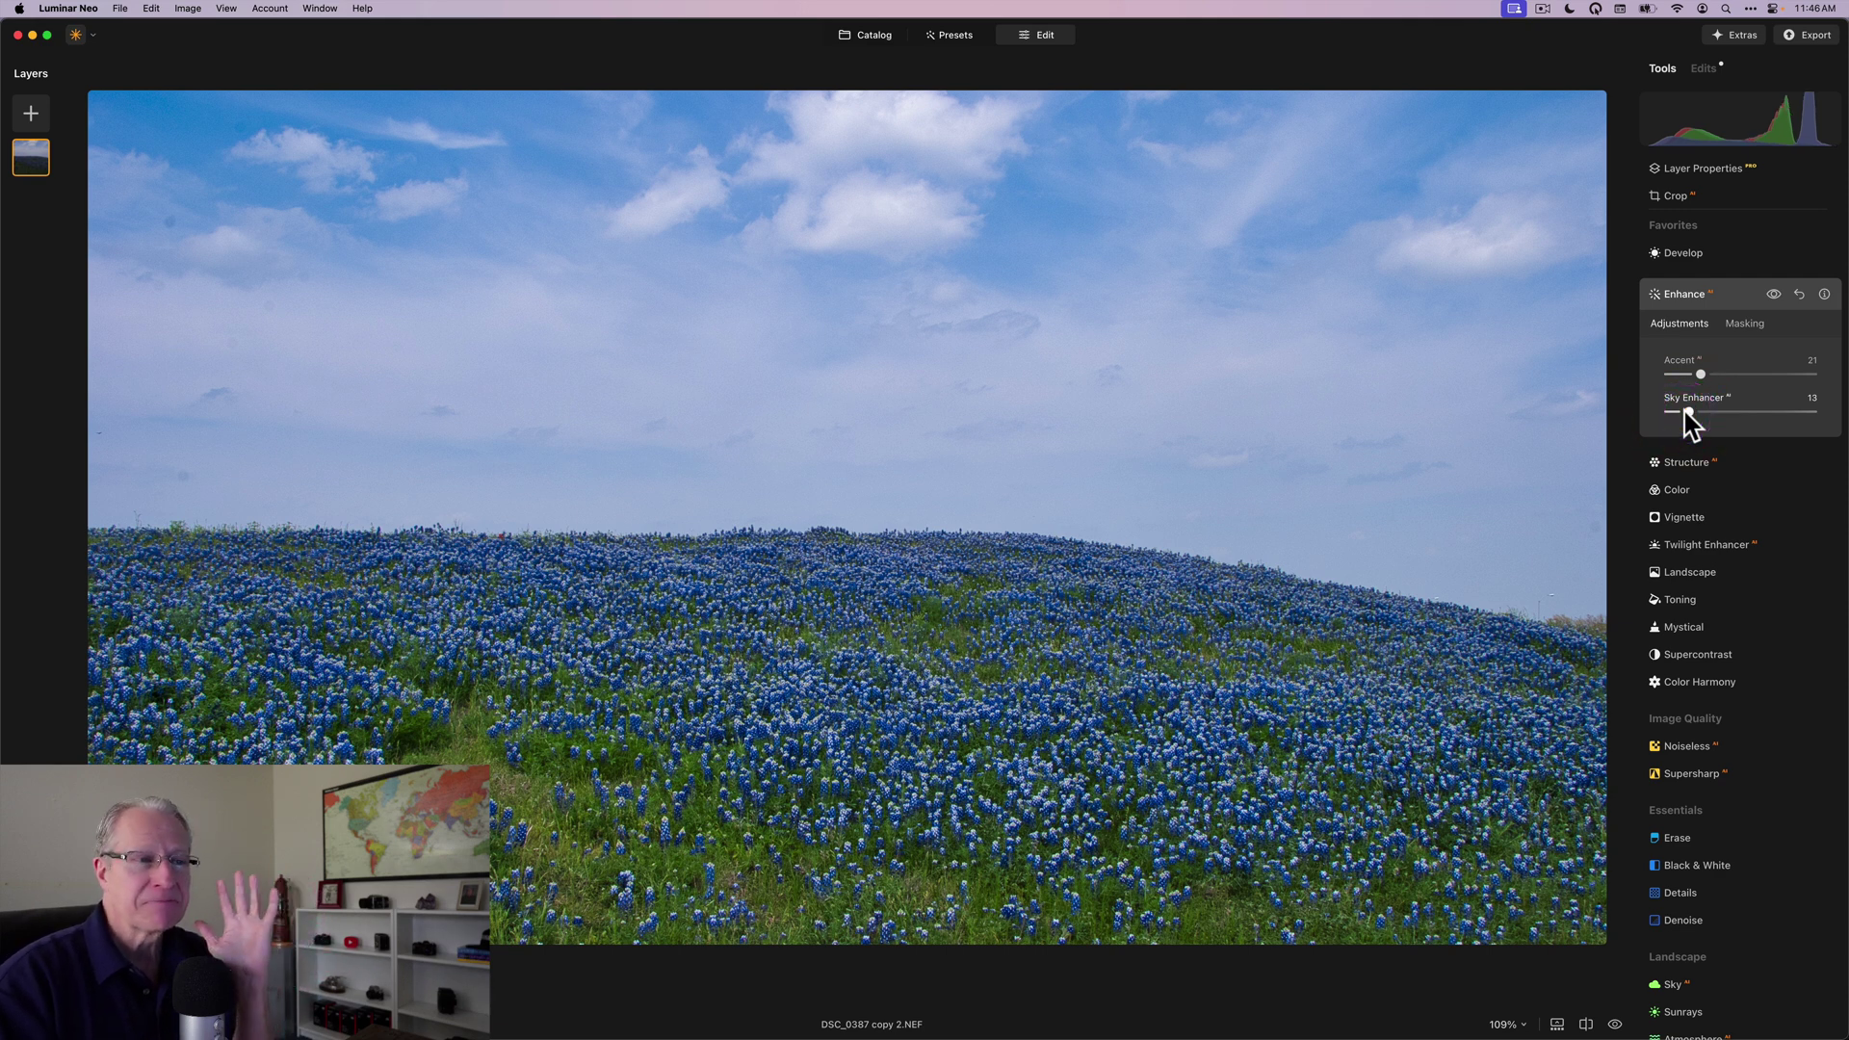
click(1742, 380)
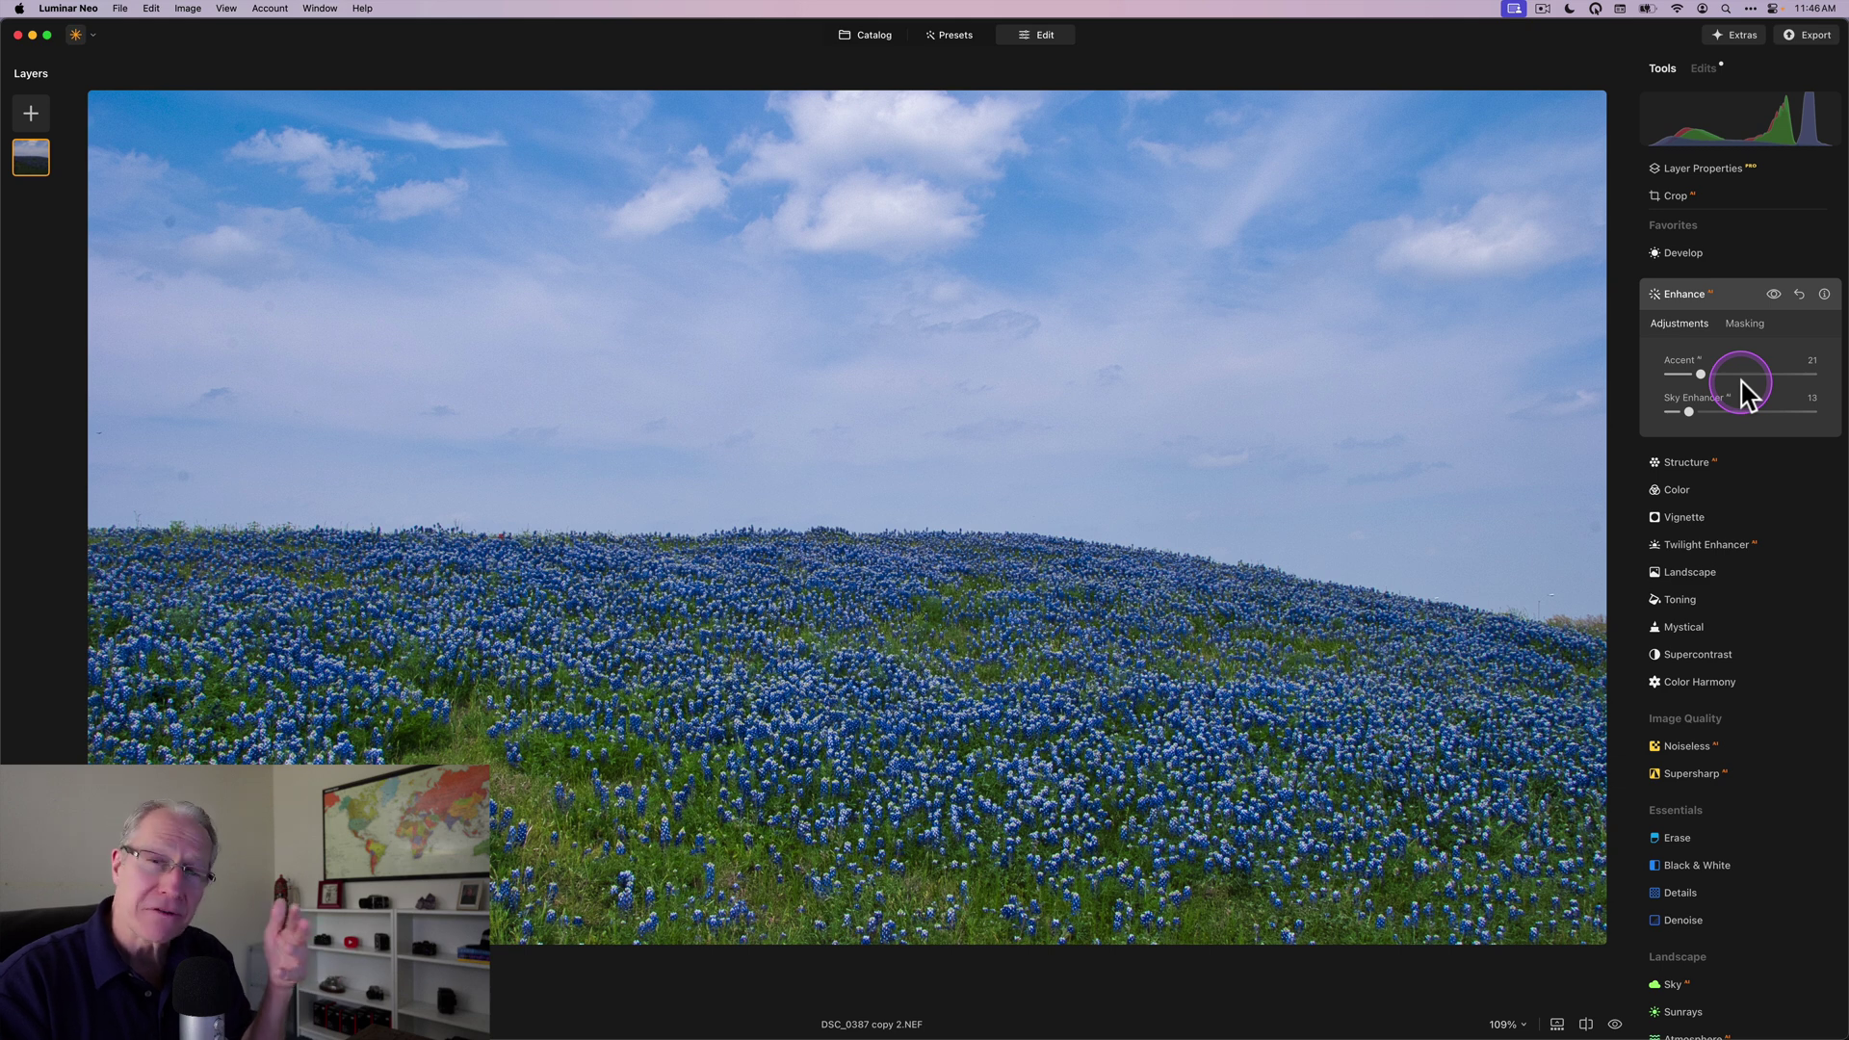
click(1774, 294)
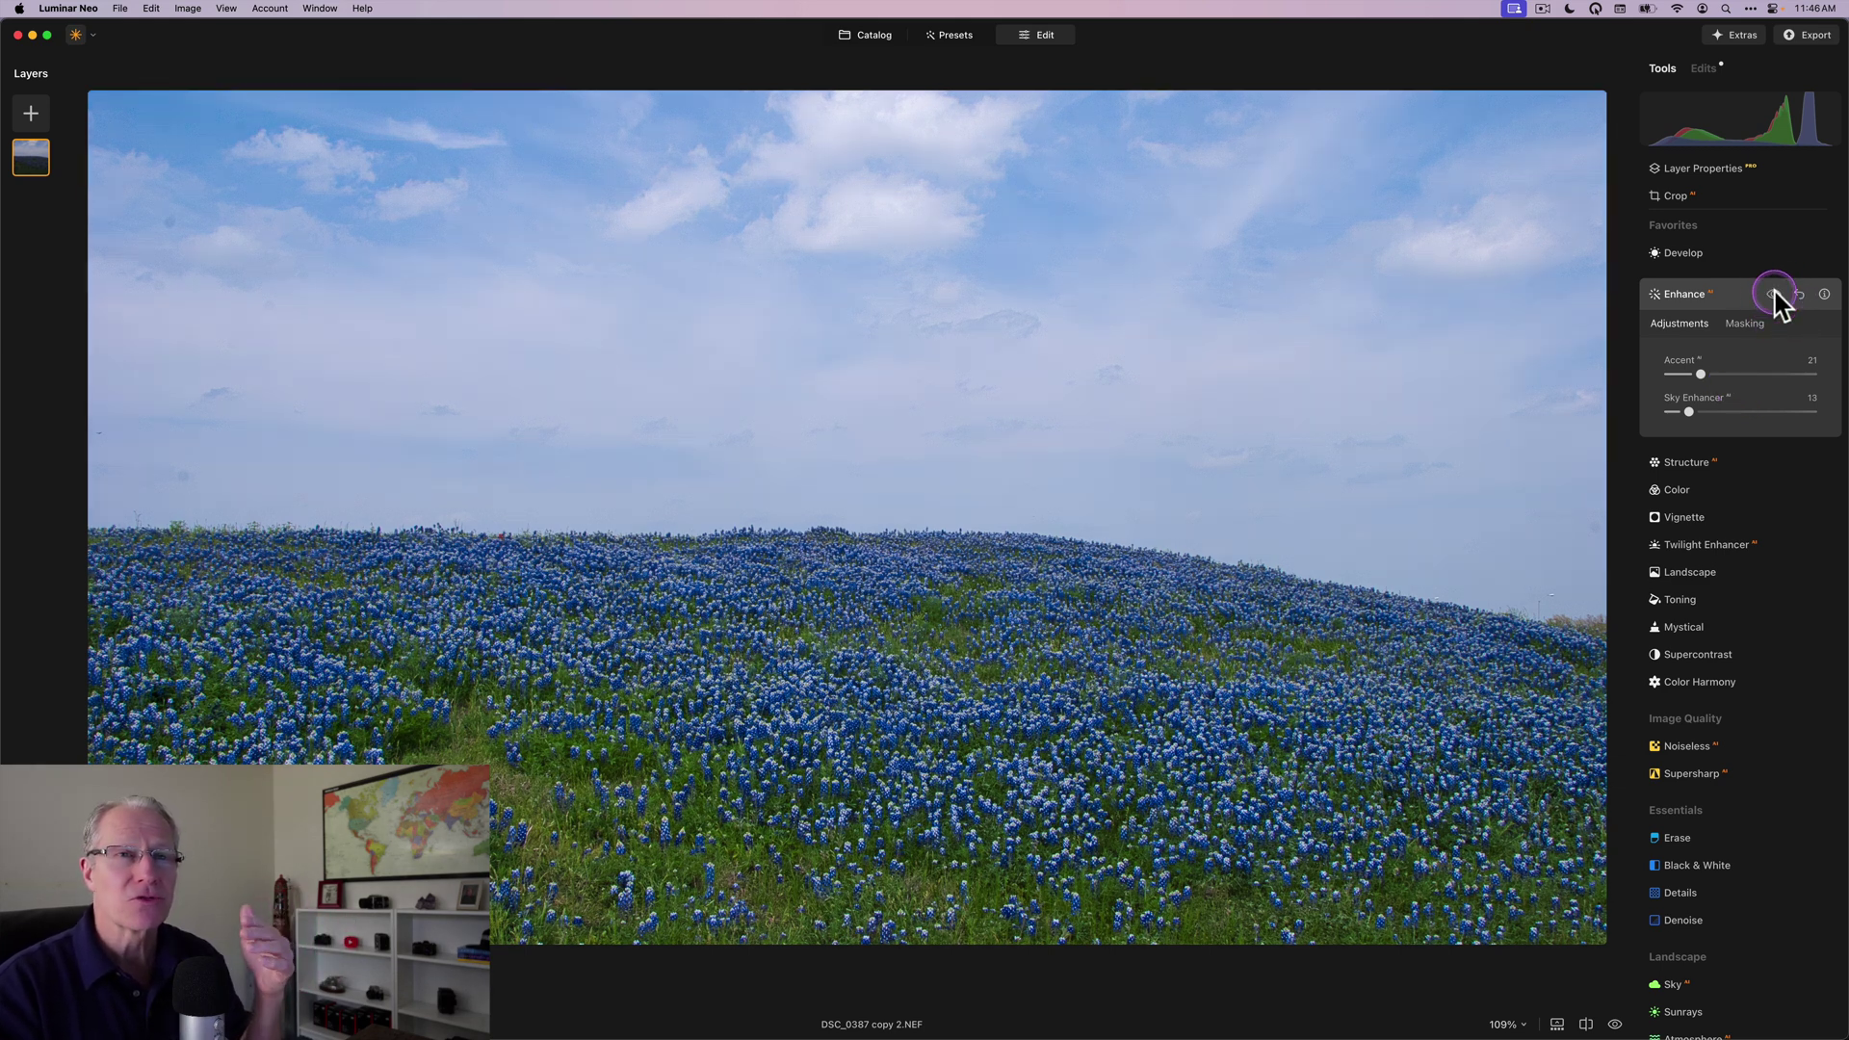
click(1773, 294)
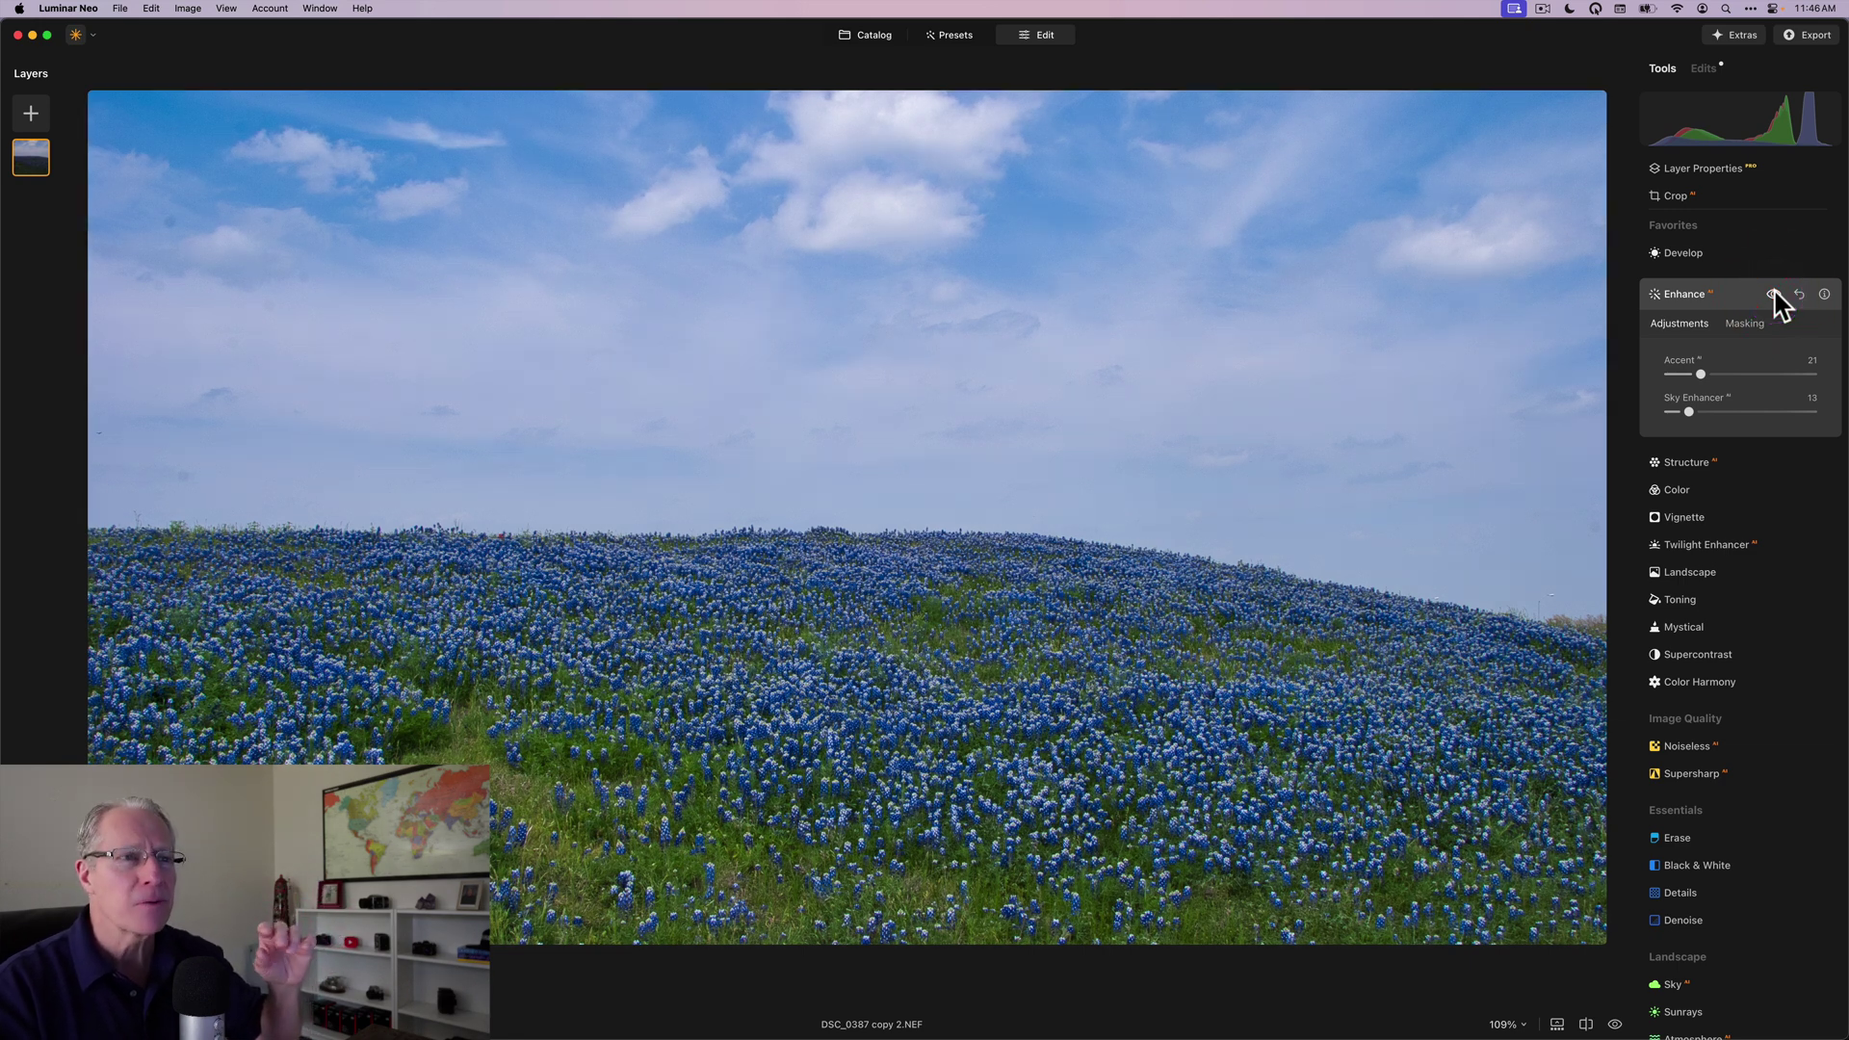
drag(1724, 413, 1706, 412)
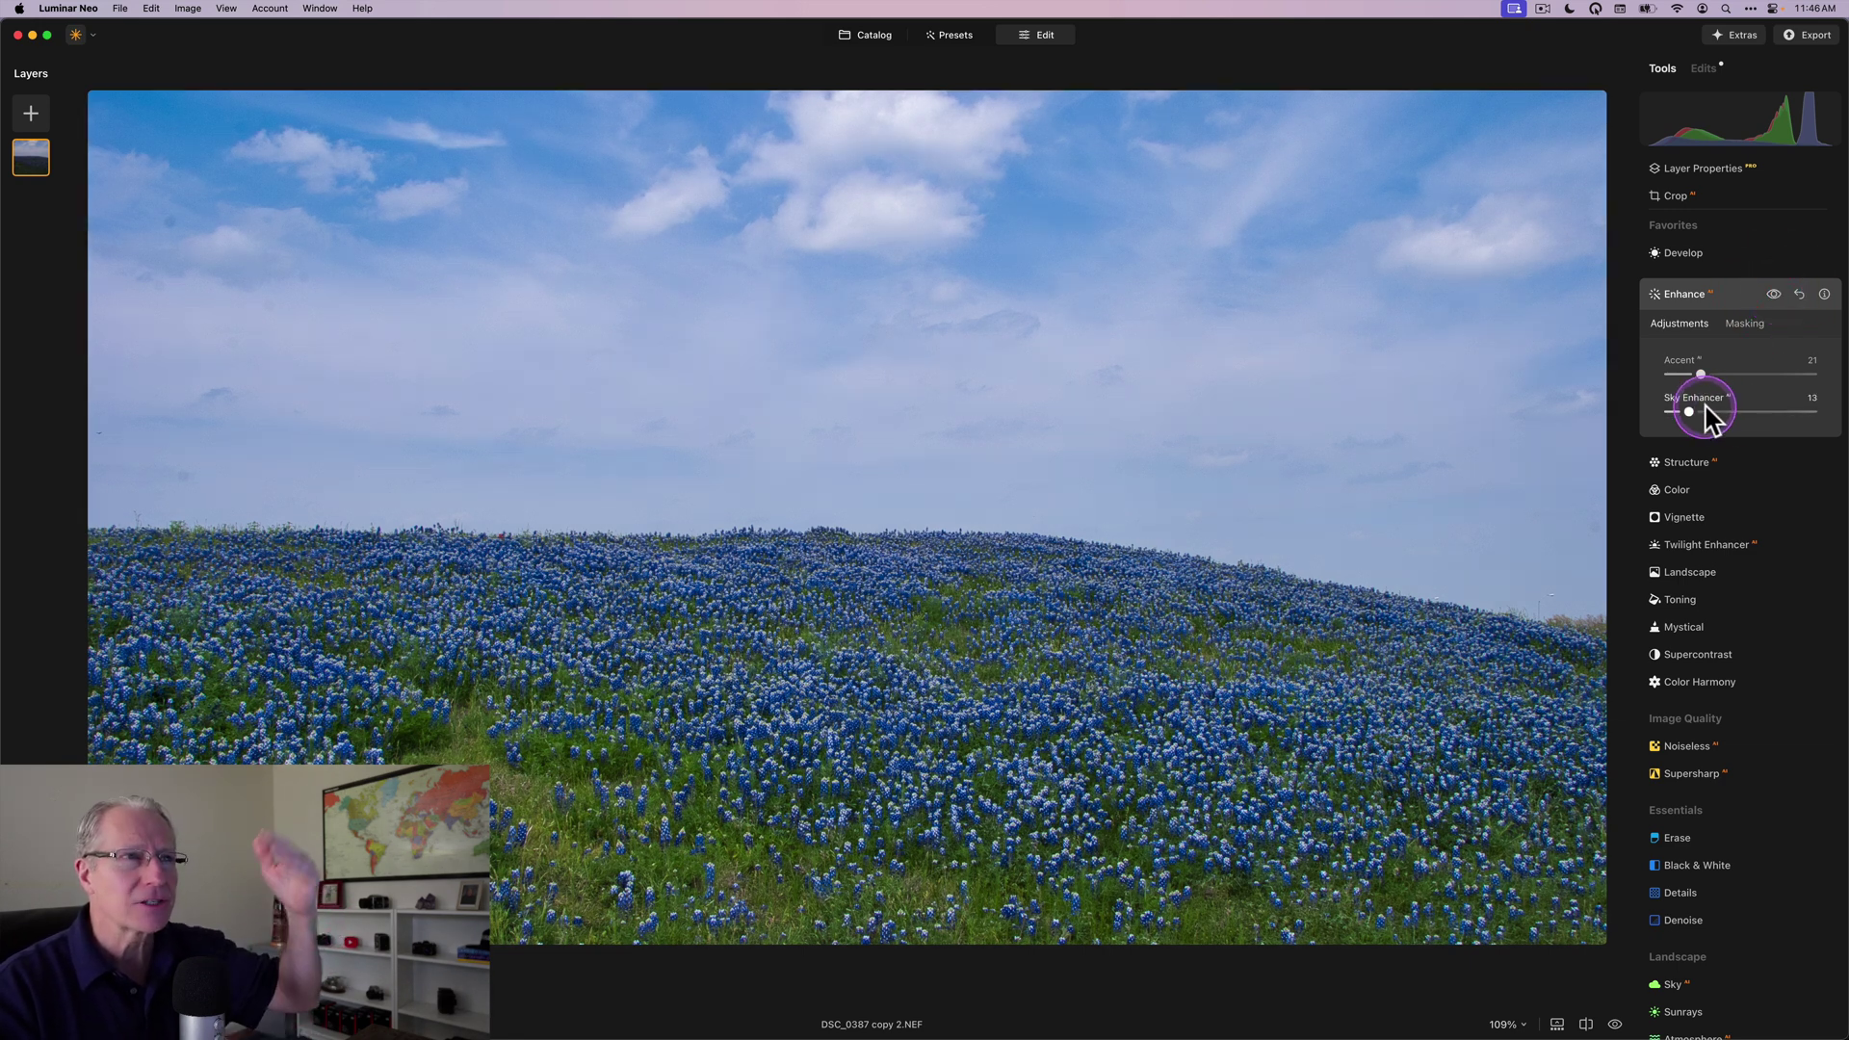
click(1774, 295)
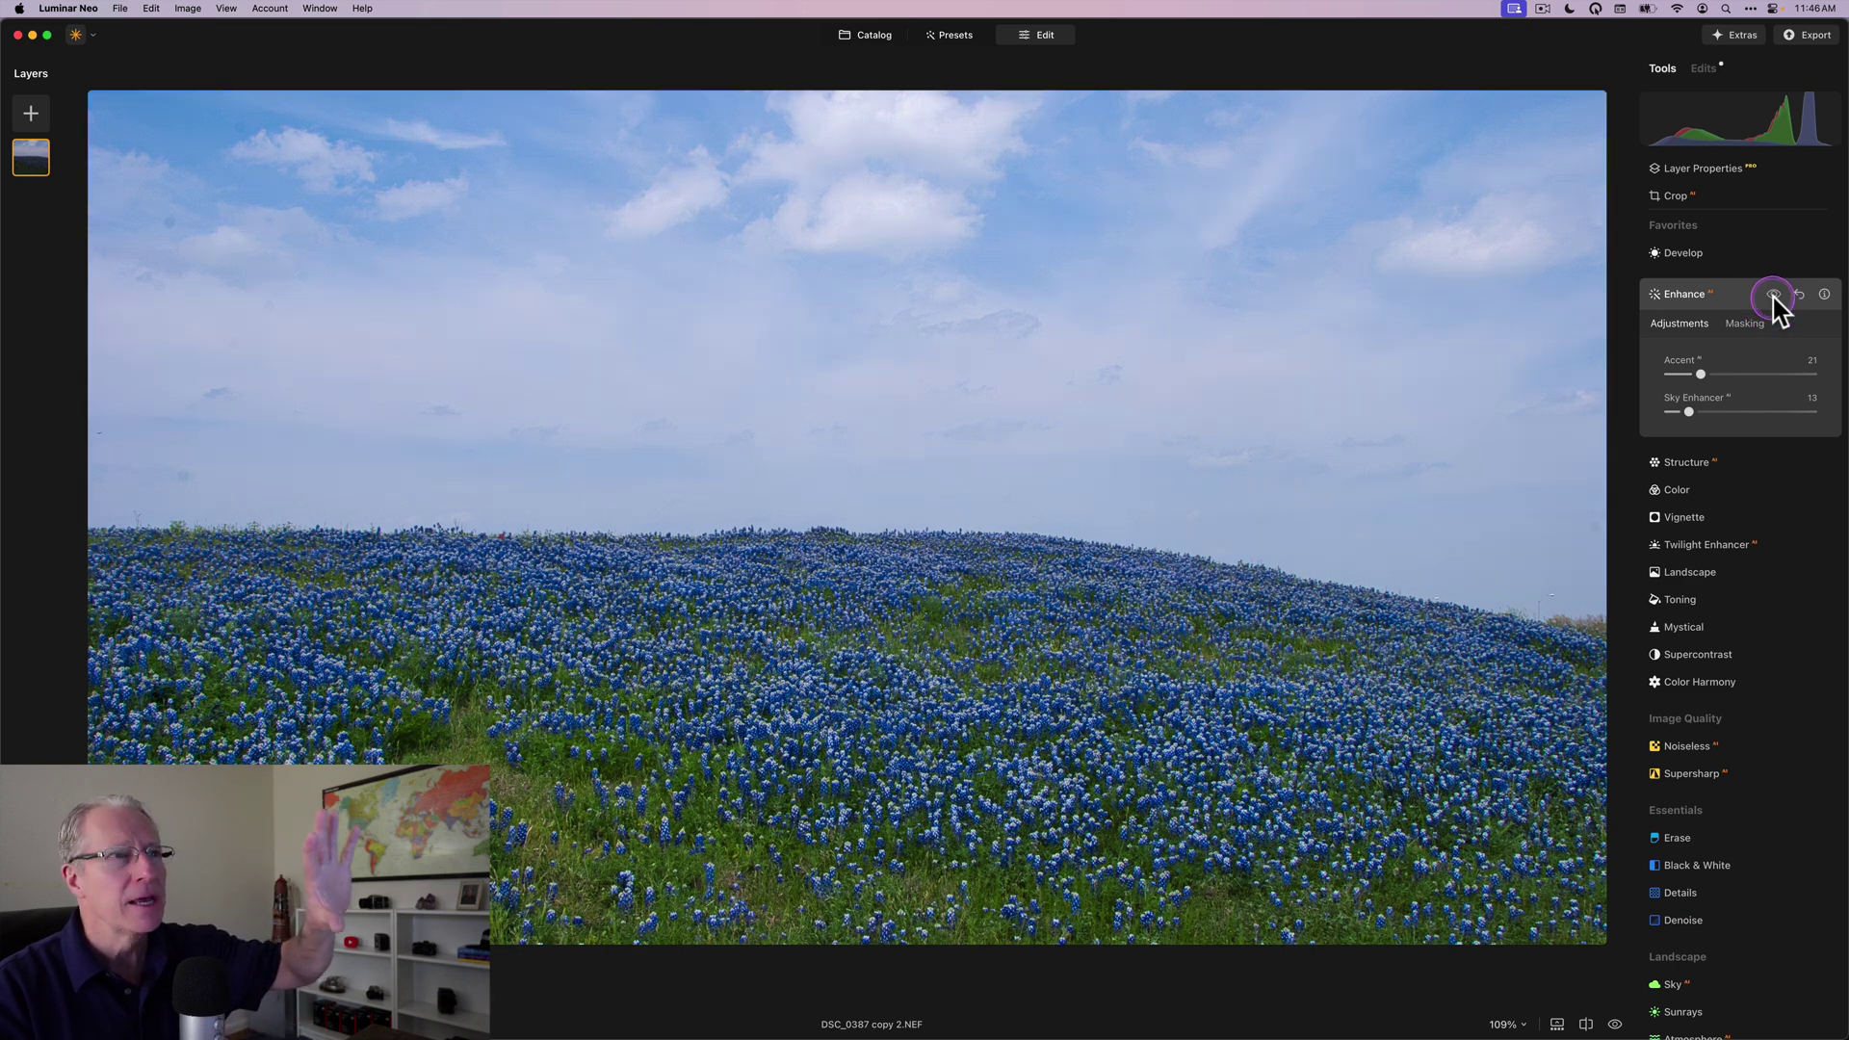
click(1774, 295)
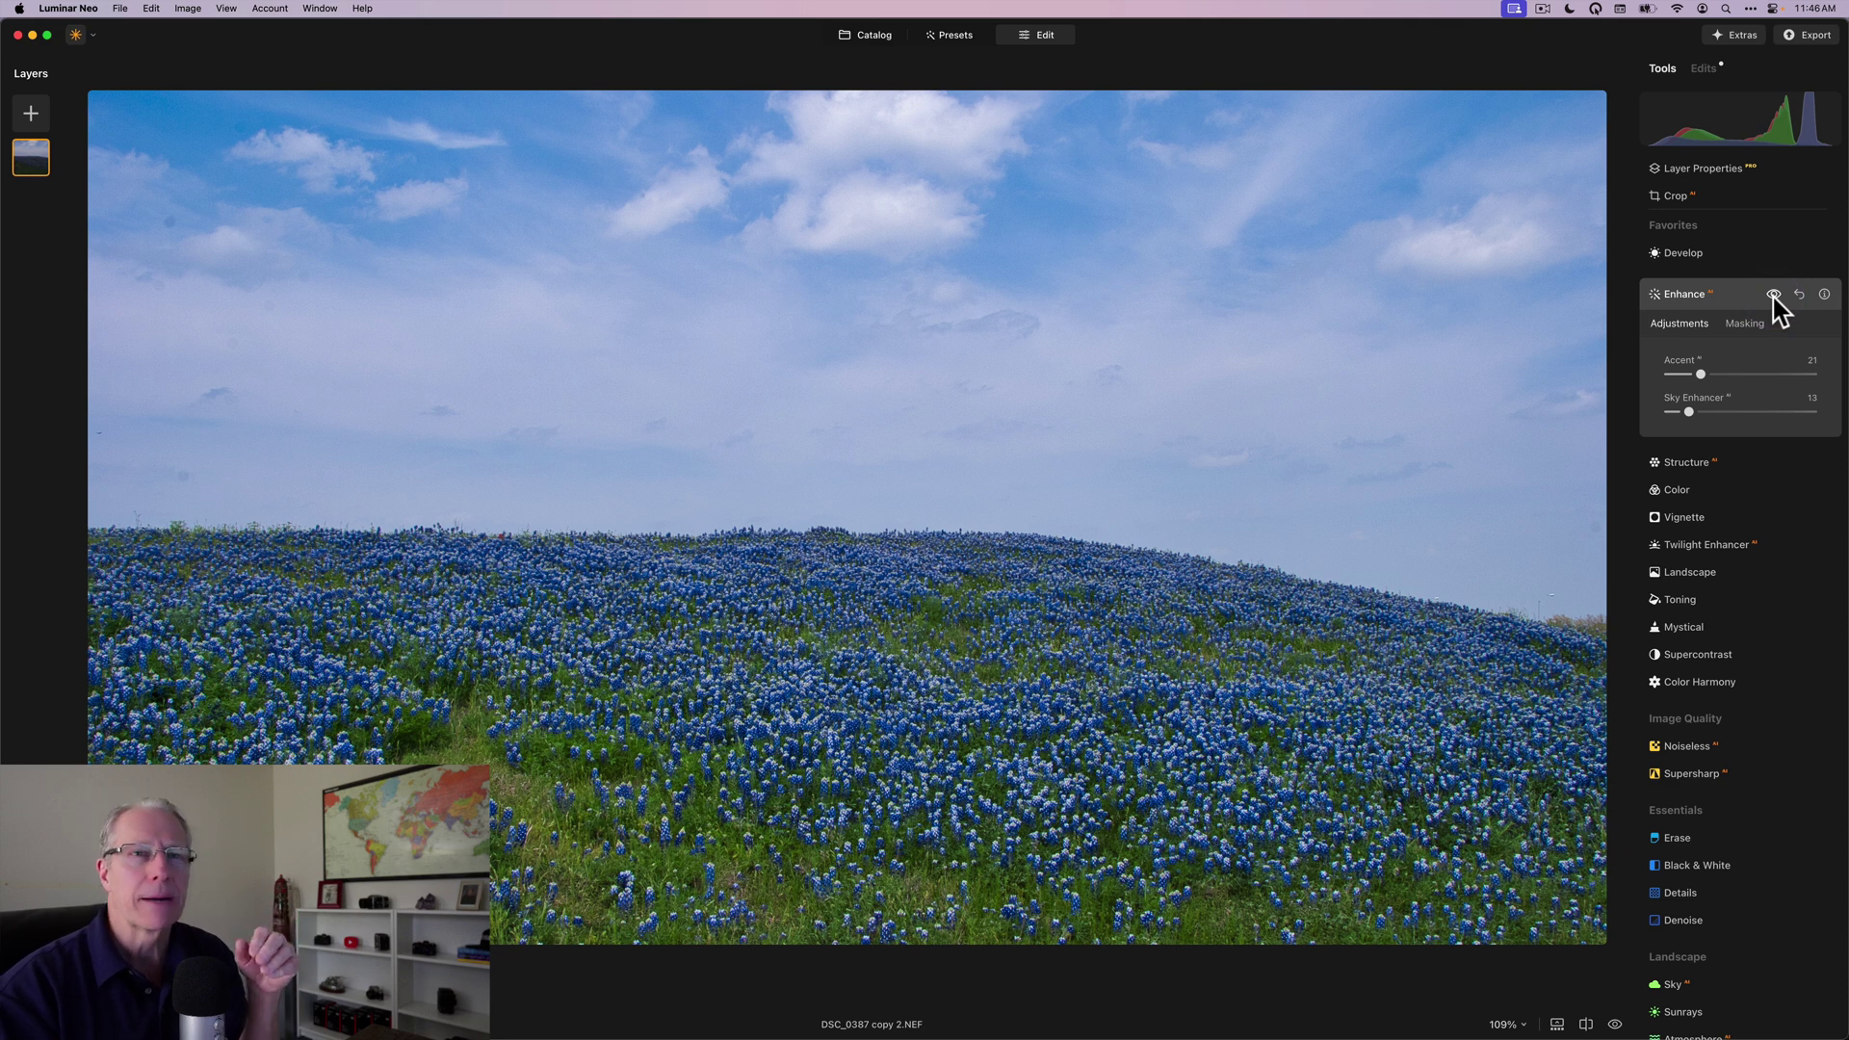
click(1719, 298)
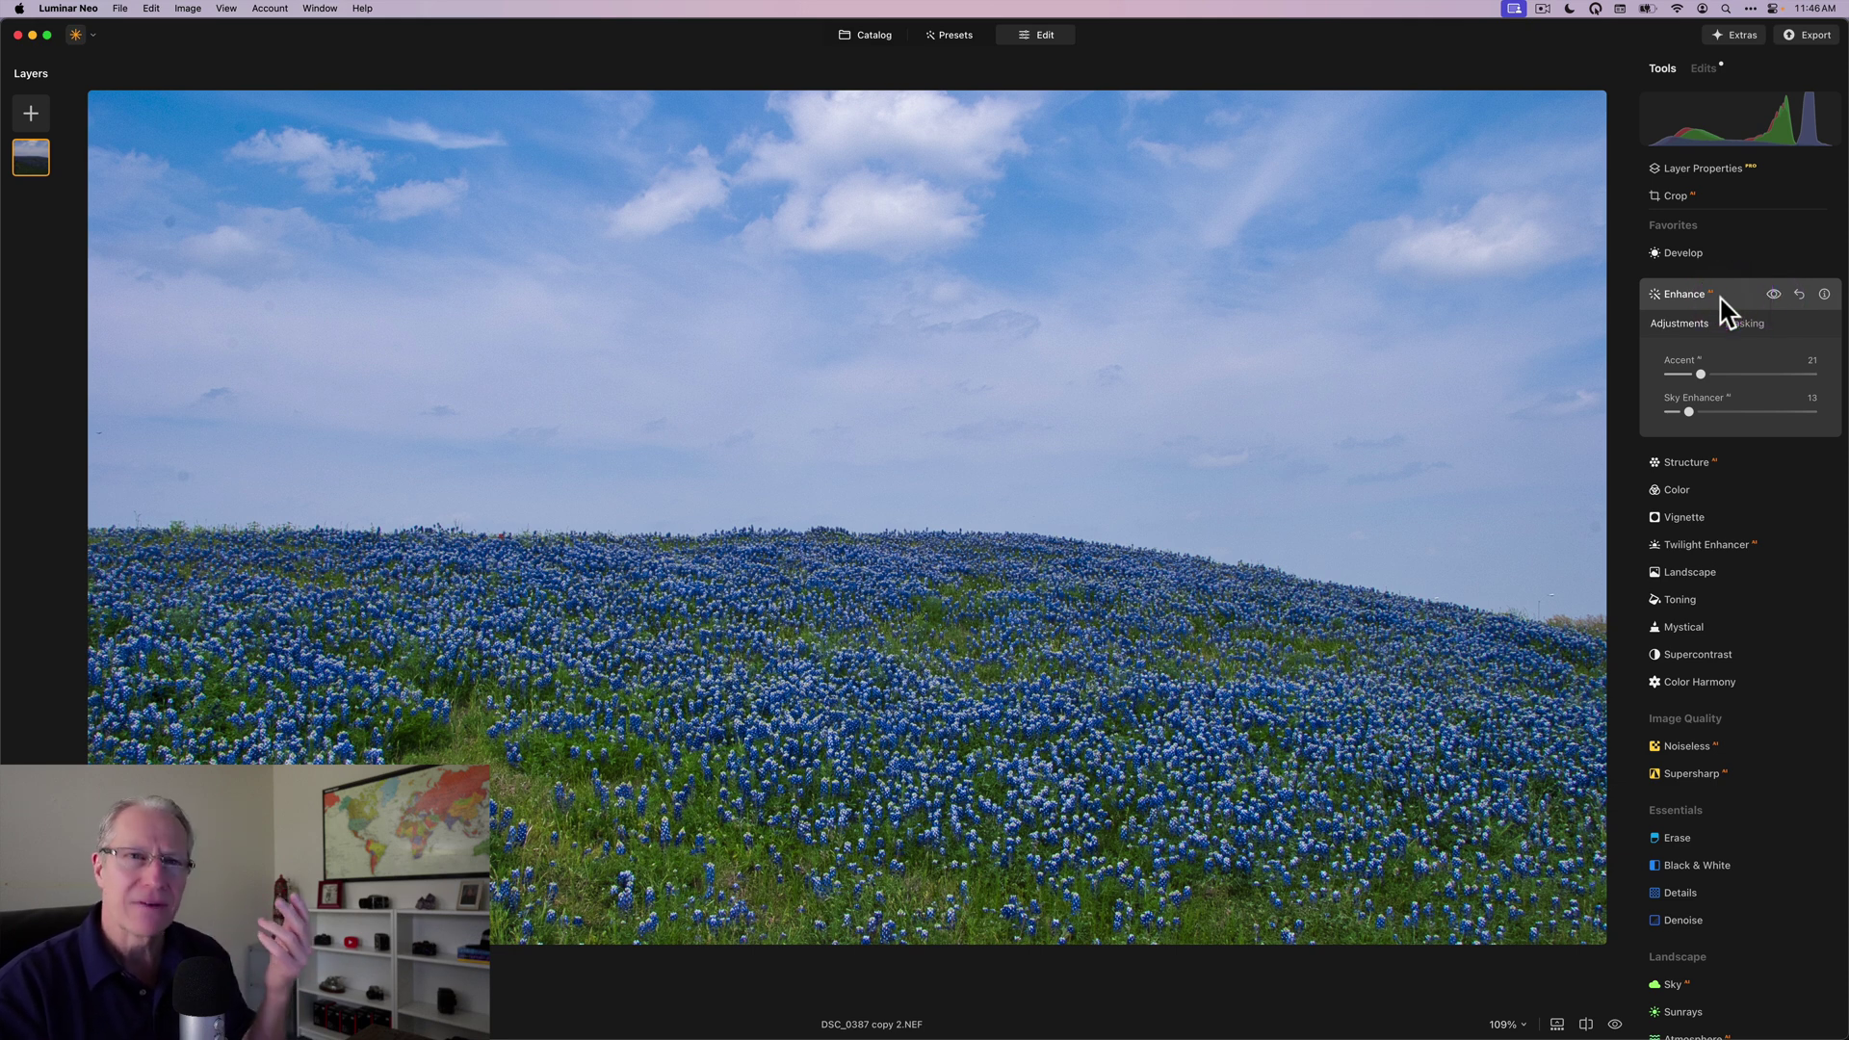
Add a linear gradient mask to Structure over the foreground field, tilted along the hillside
click(1720, 297)
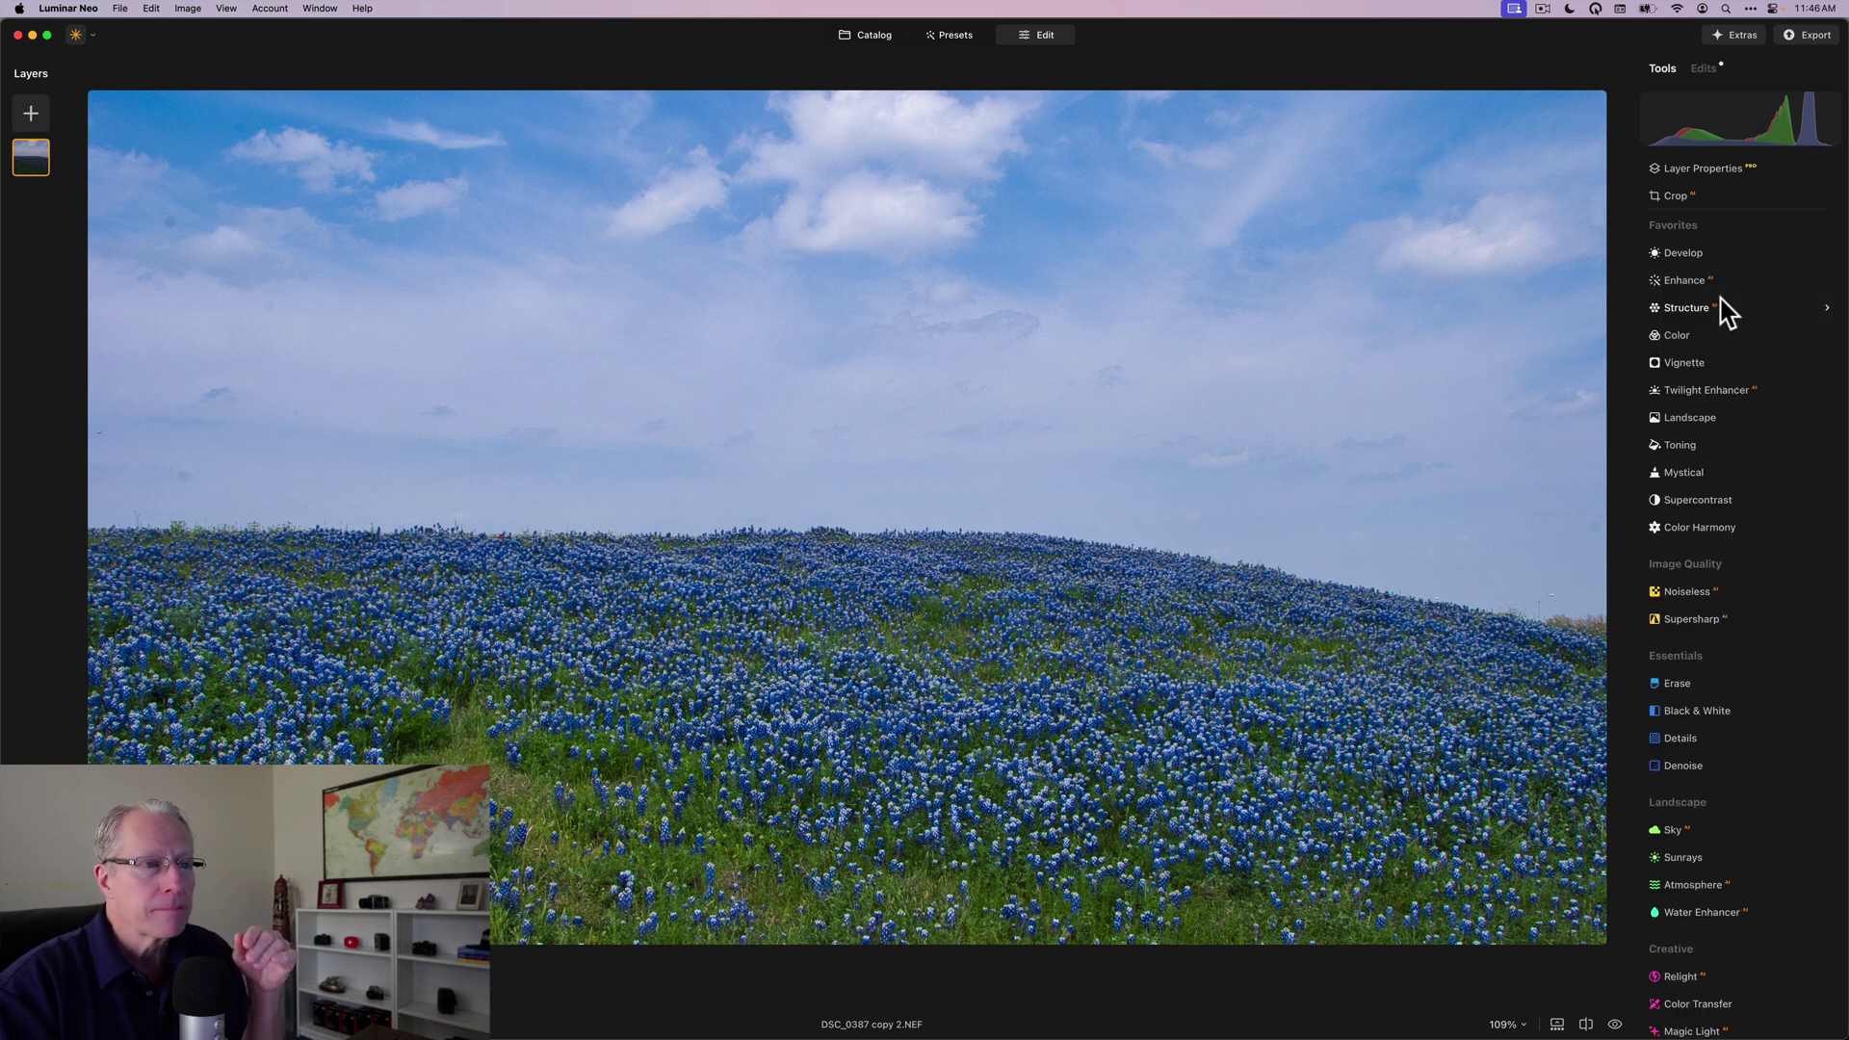
click(1685, 385)
click(1692, 308)
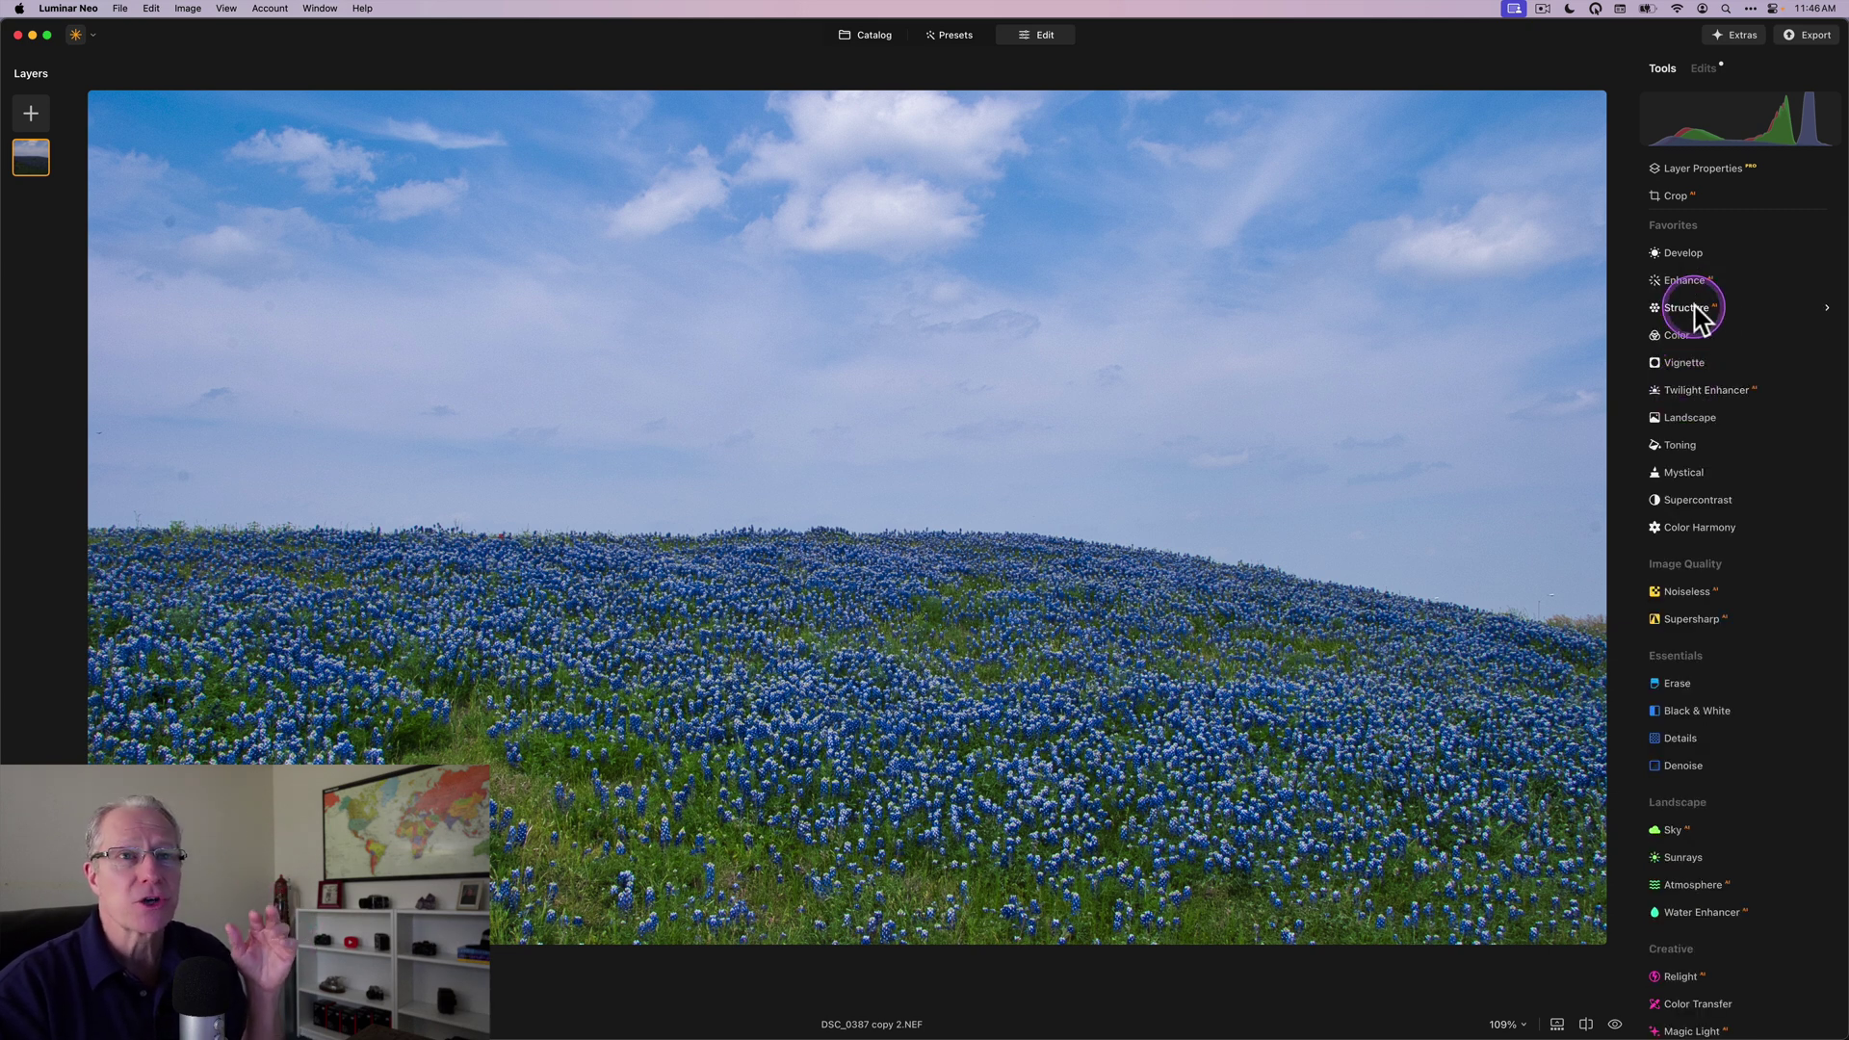
click(1744, 352)
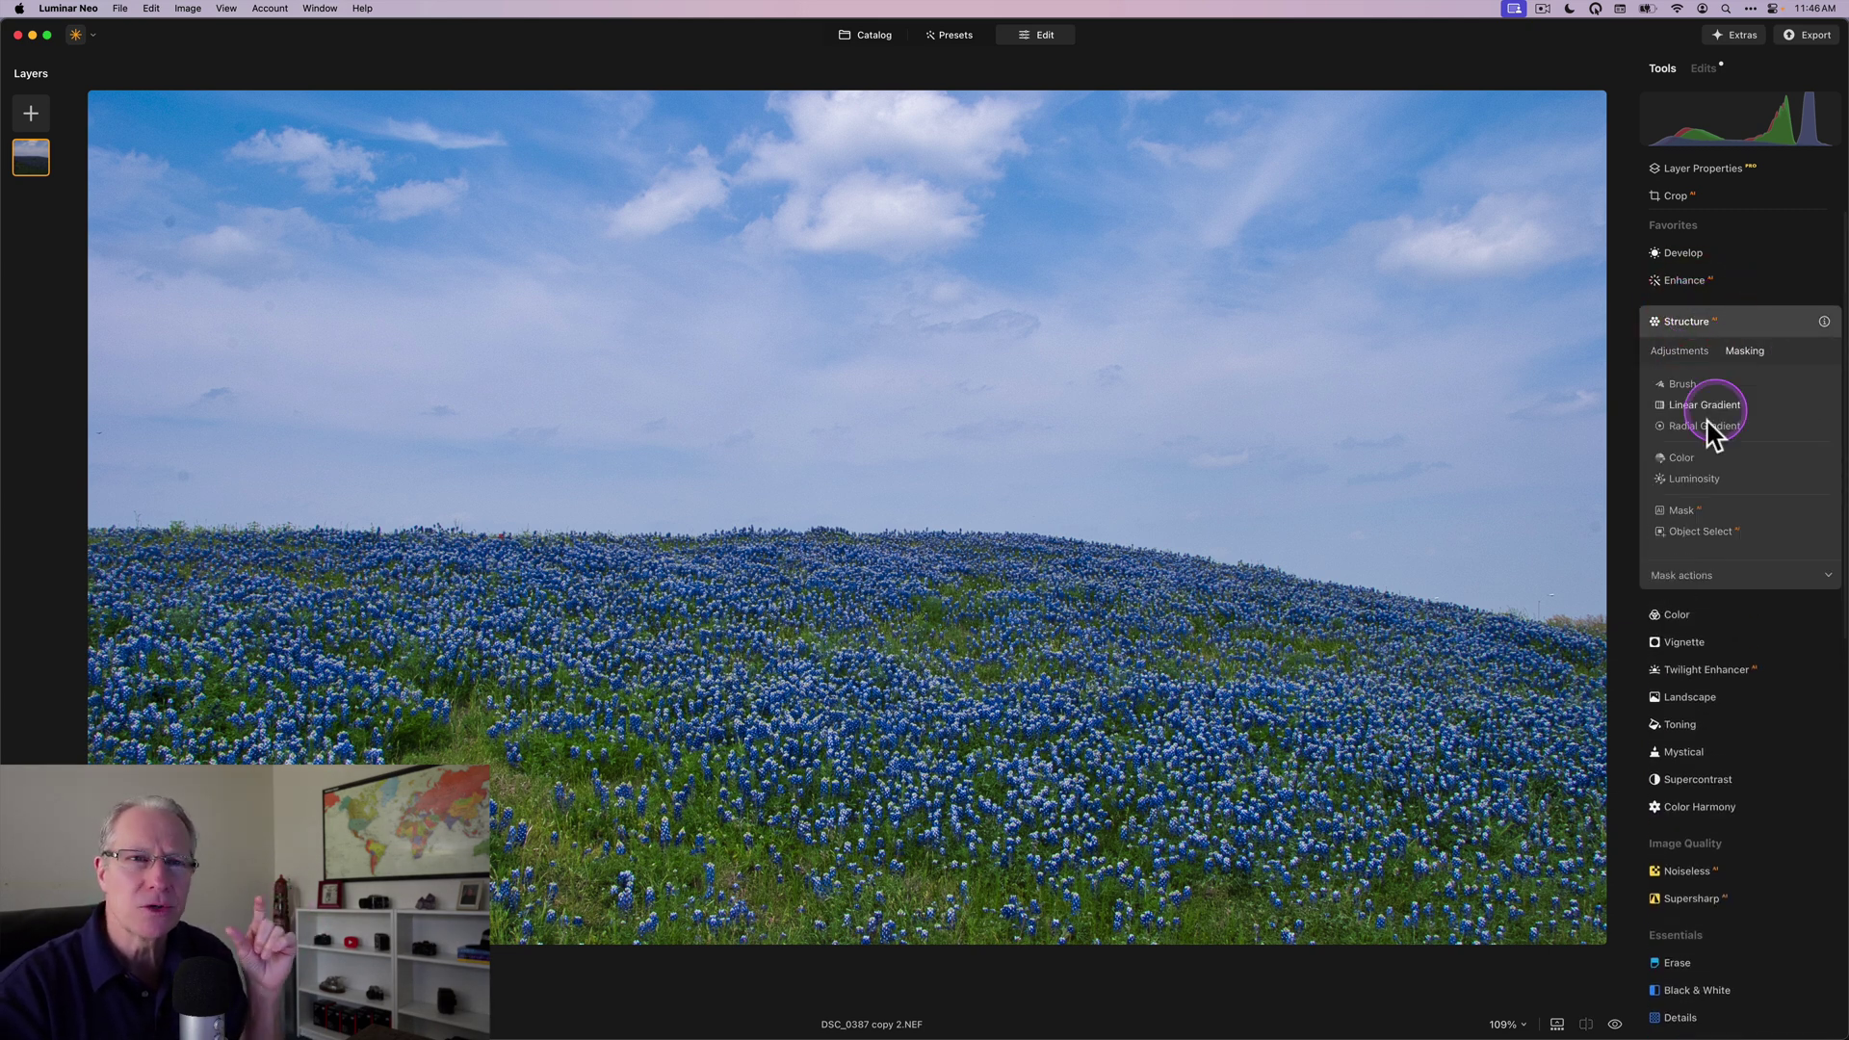
click(1708, 406)
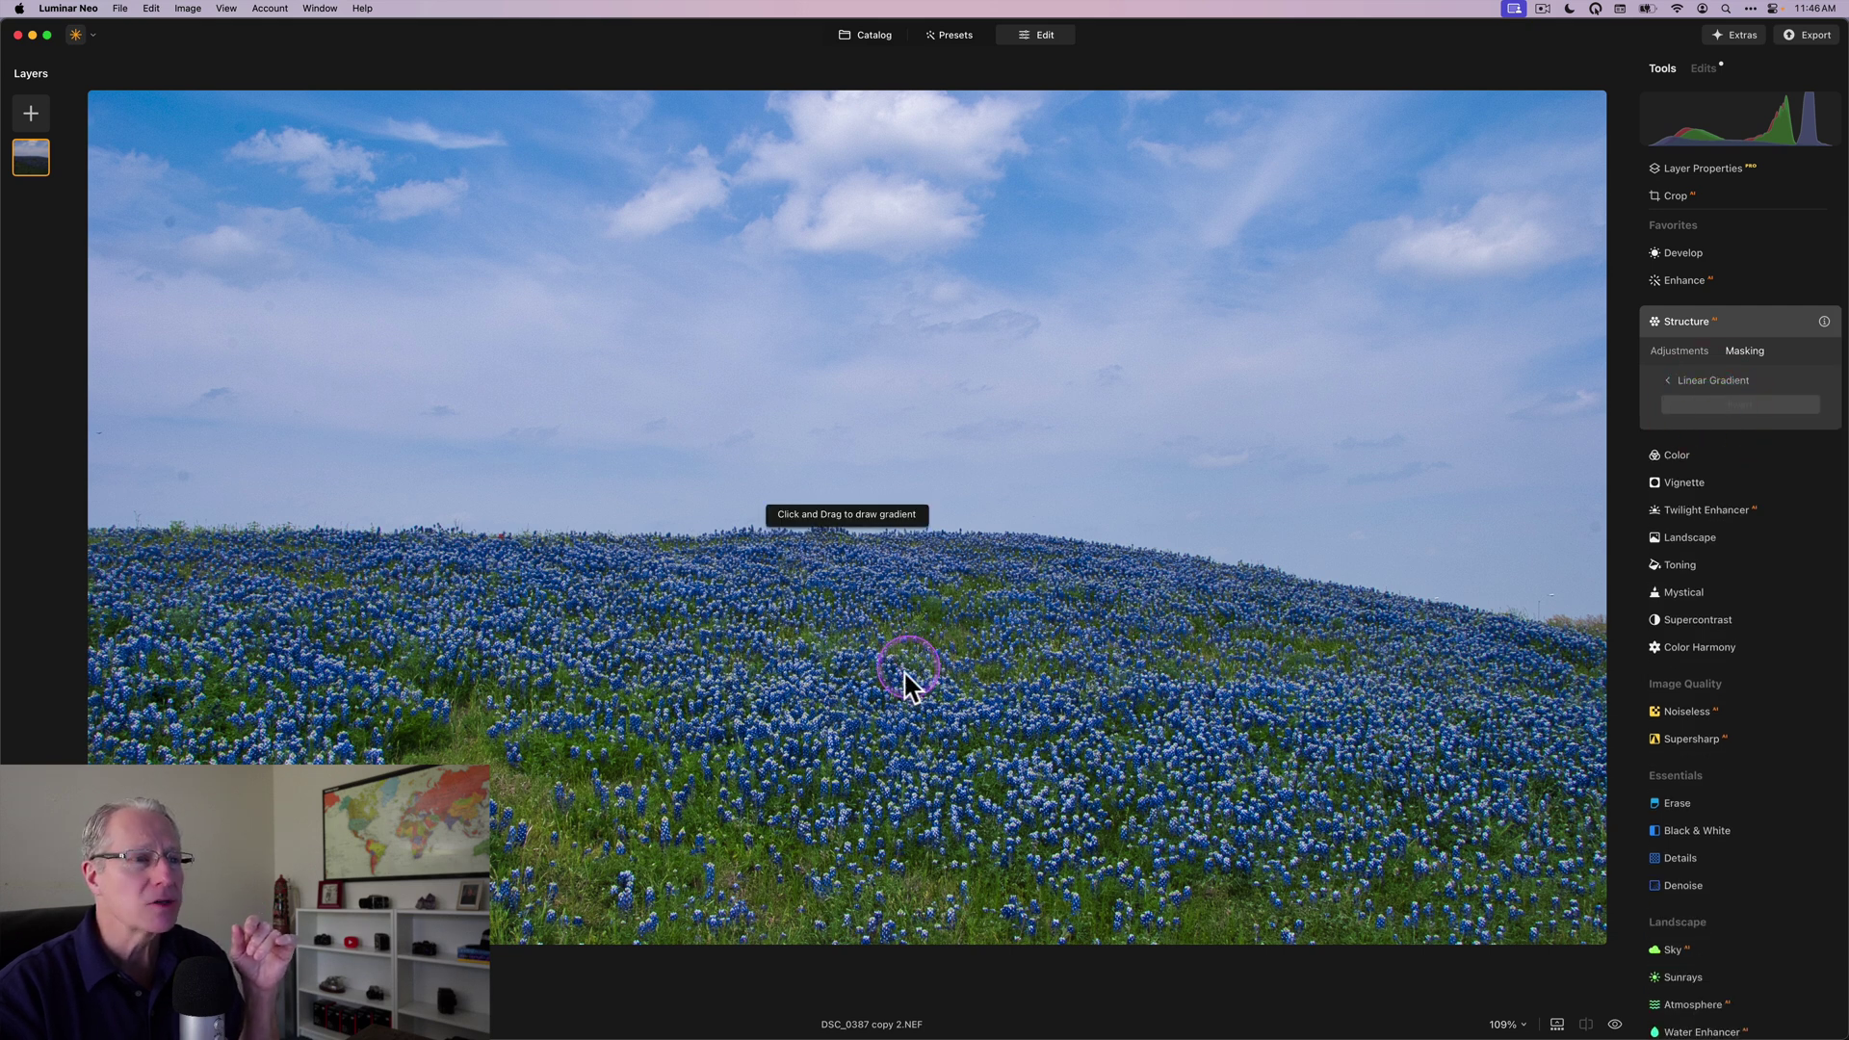
drag(900, 676, 910, 531)
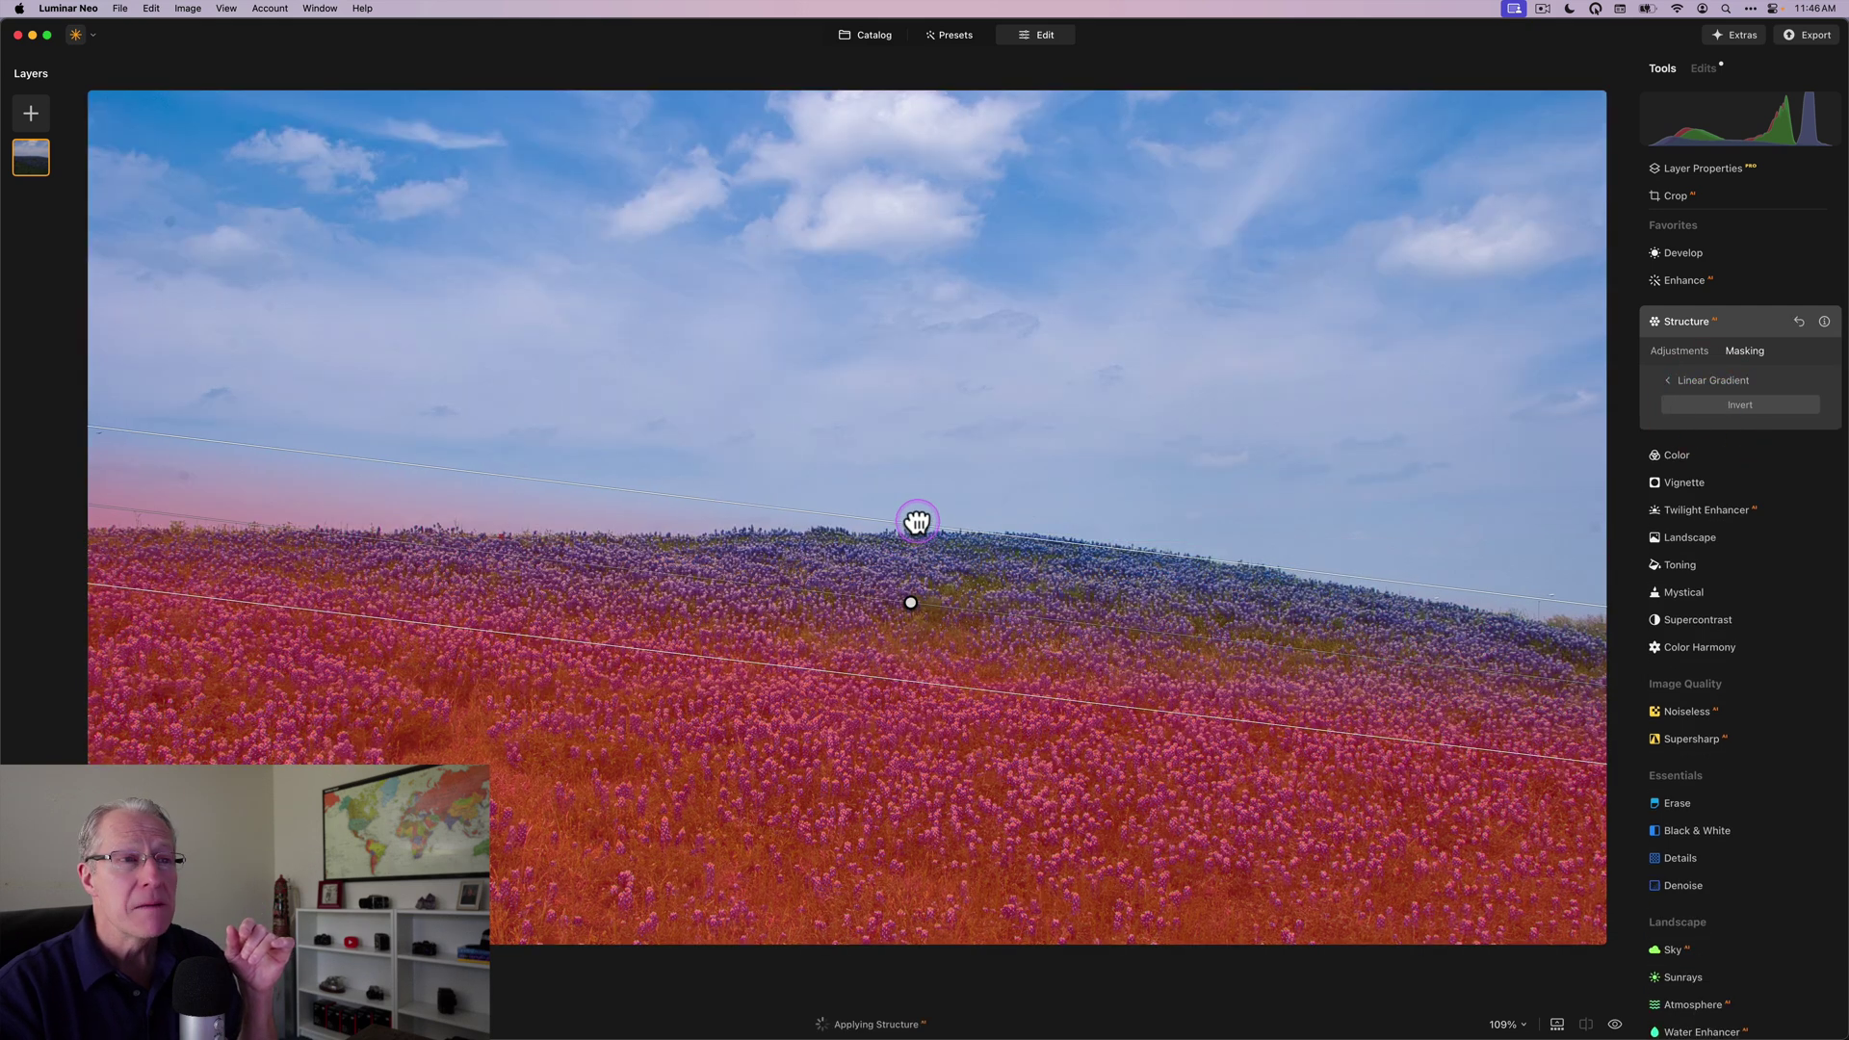
drag(917, 521, 908, 508)
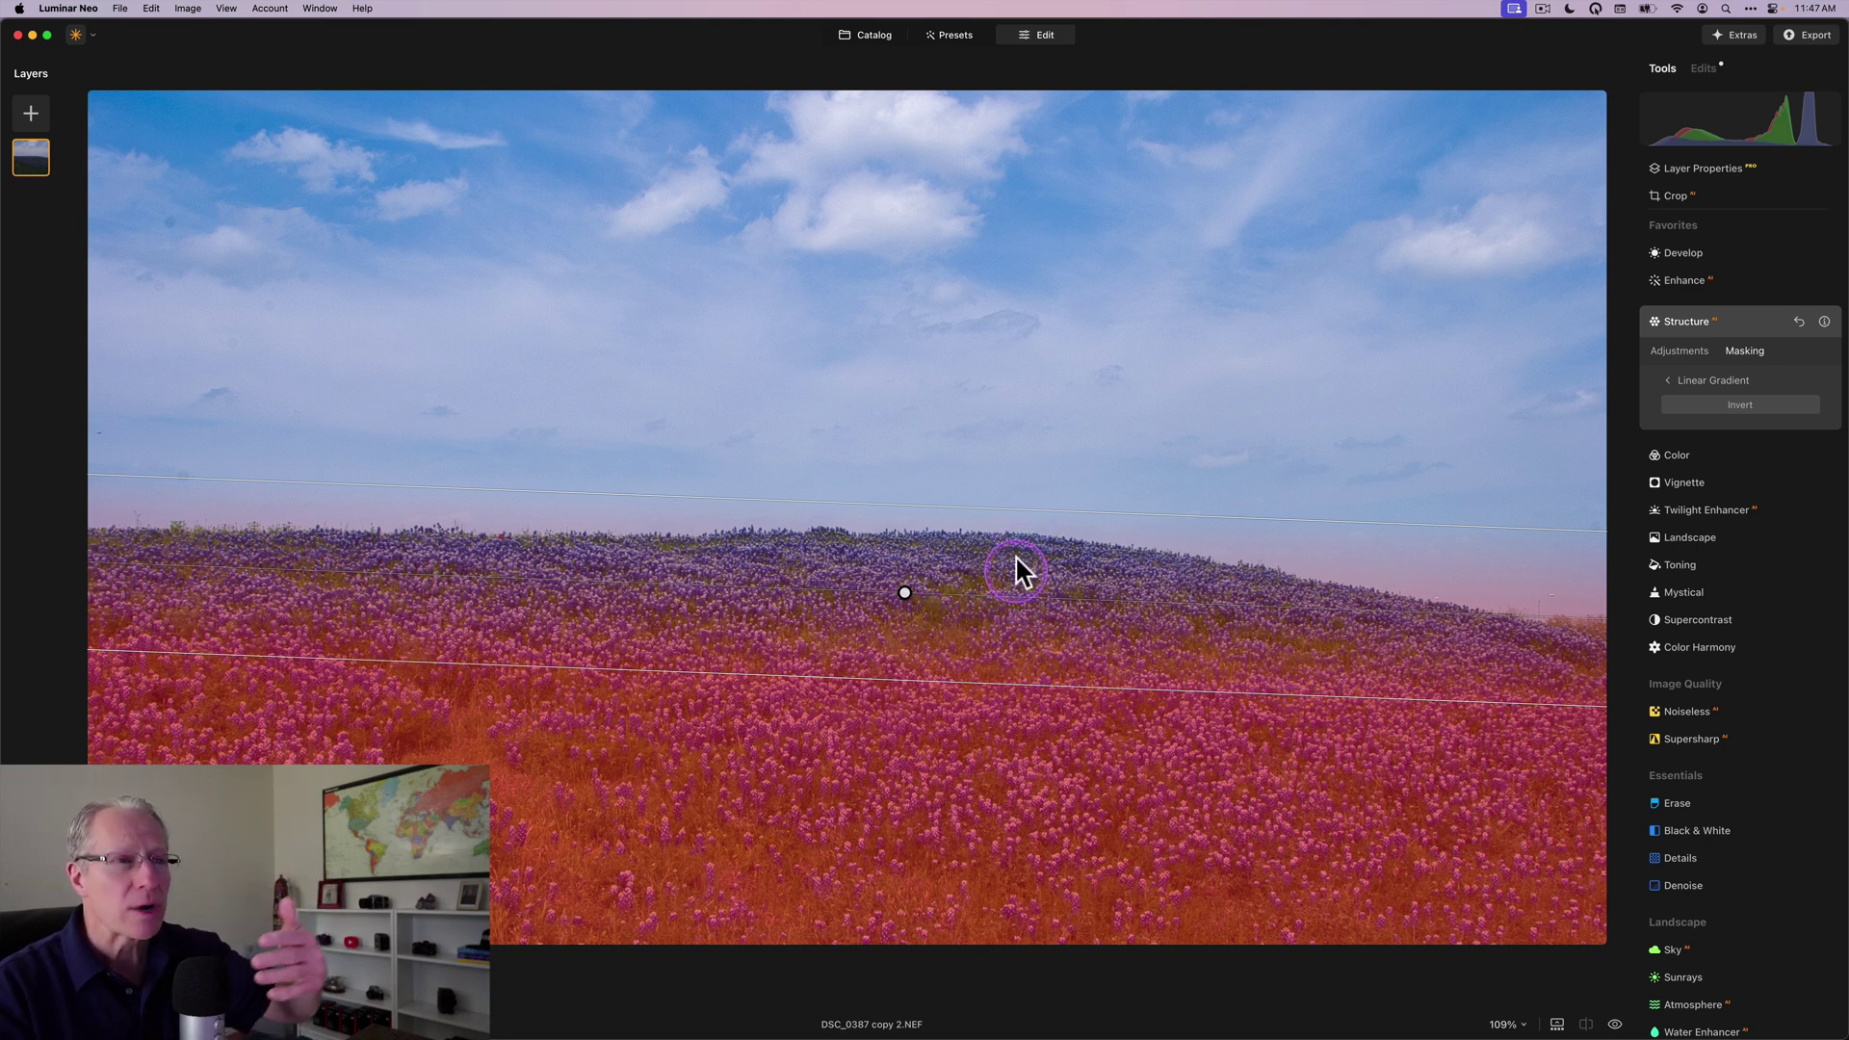
Set the masked Structure Amount to 28 and compare with it hidden
click(1678, 351)
drag(1746, 401, 1763, 405)
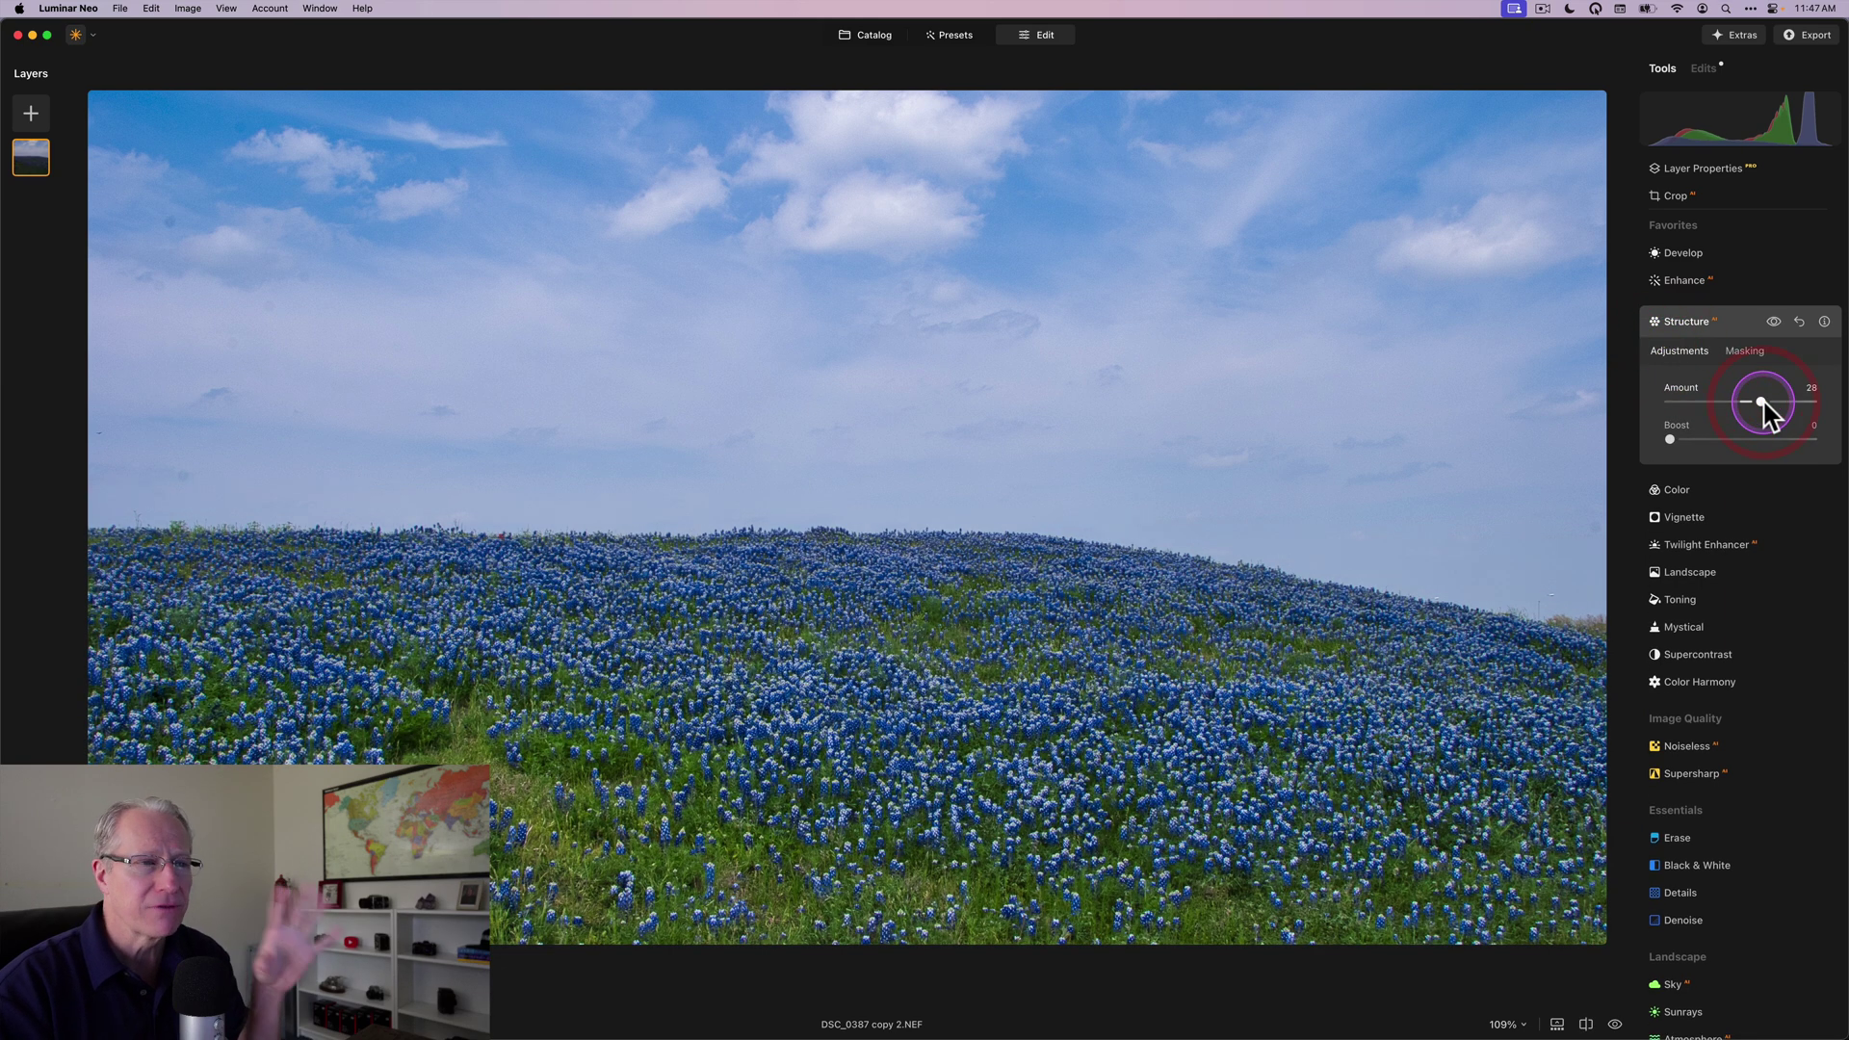
click(1773, 321)
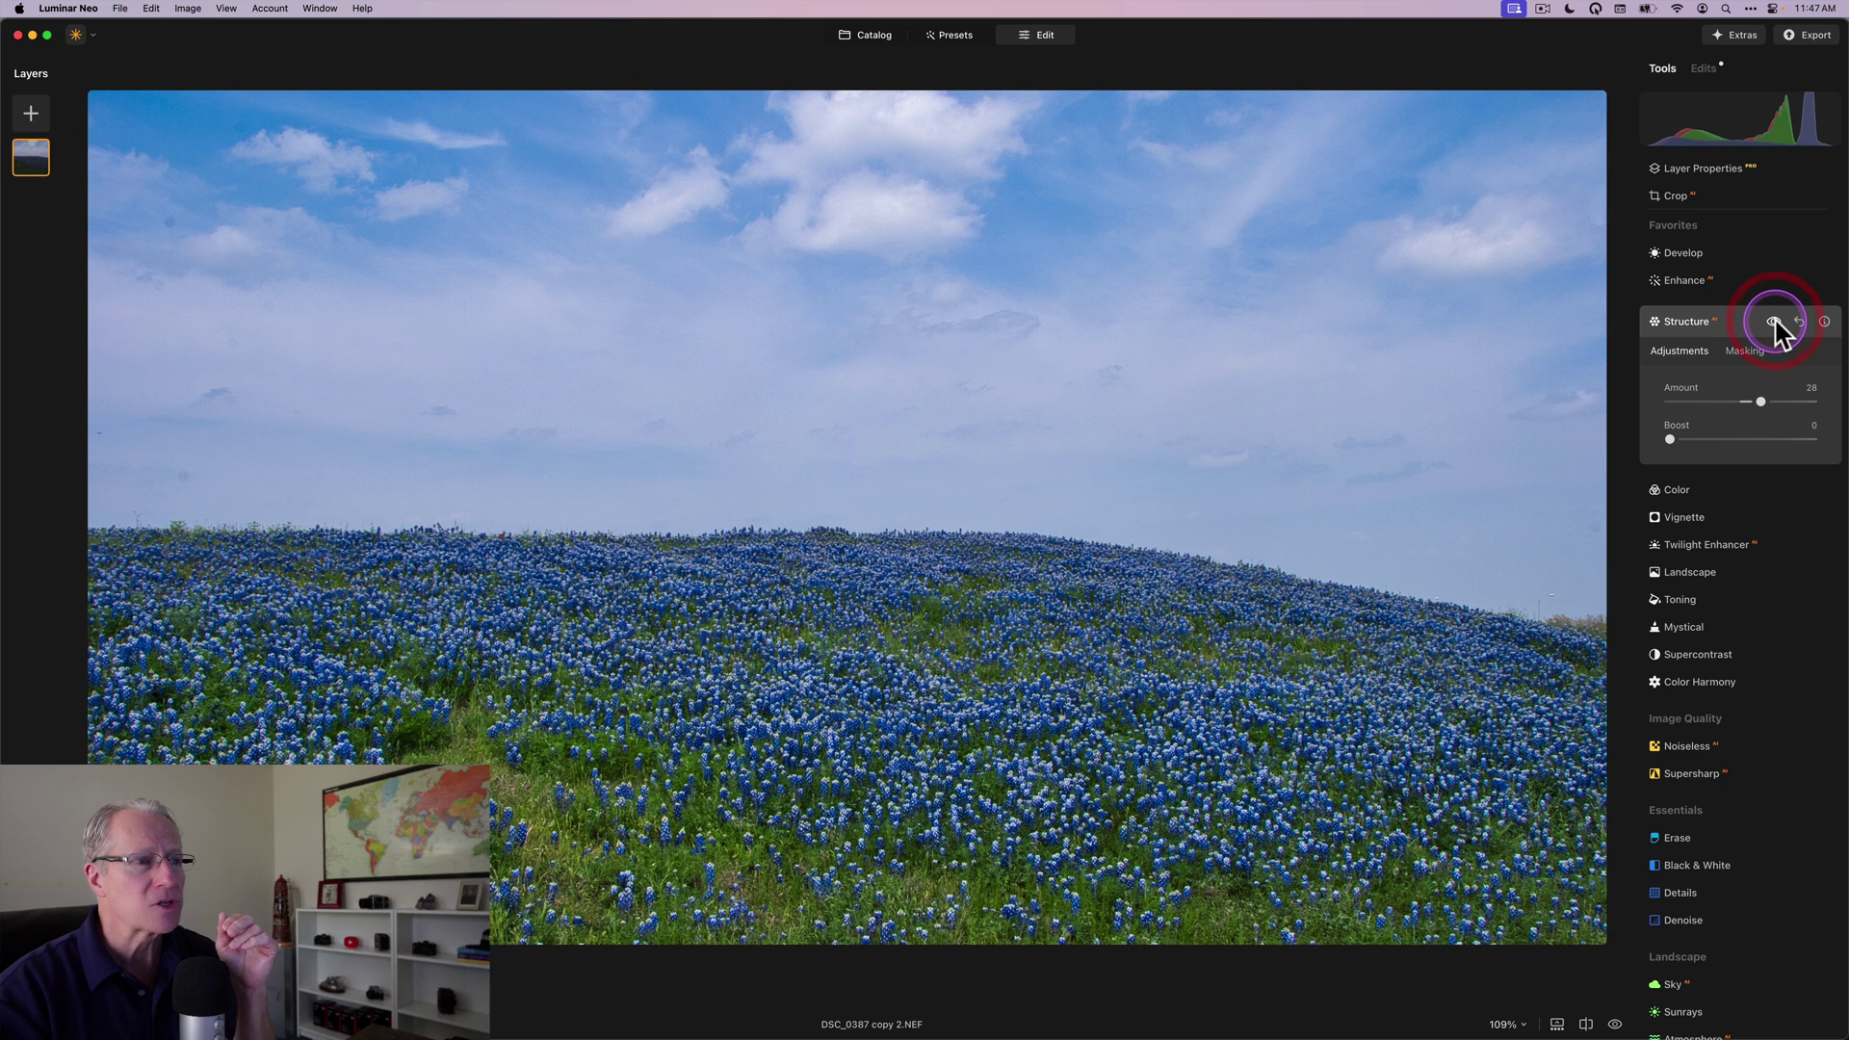
click(1734, 327)
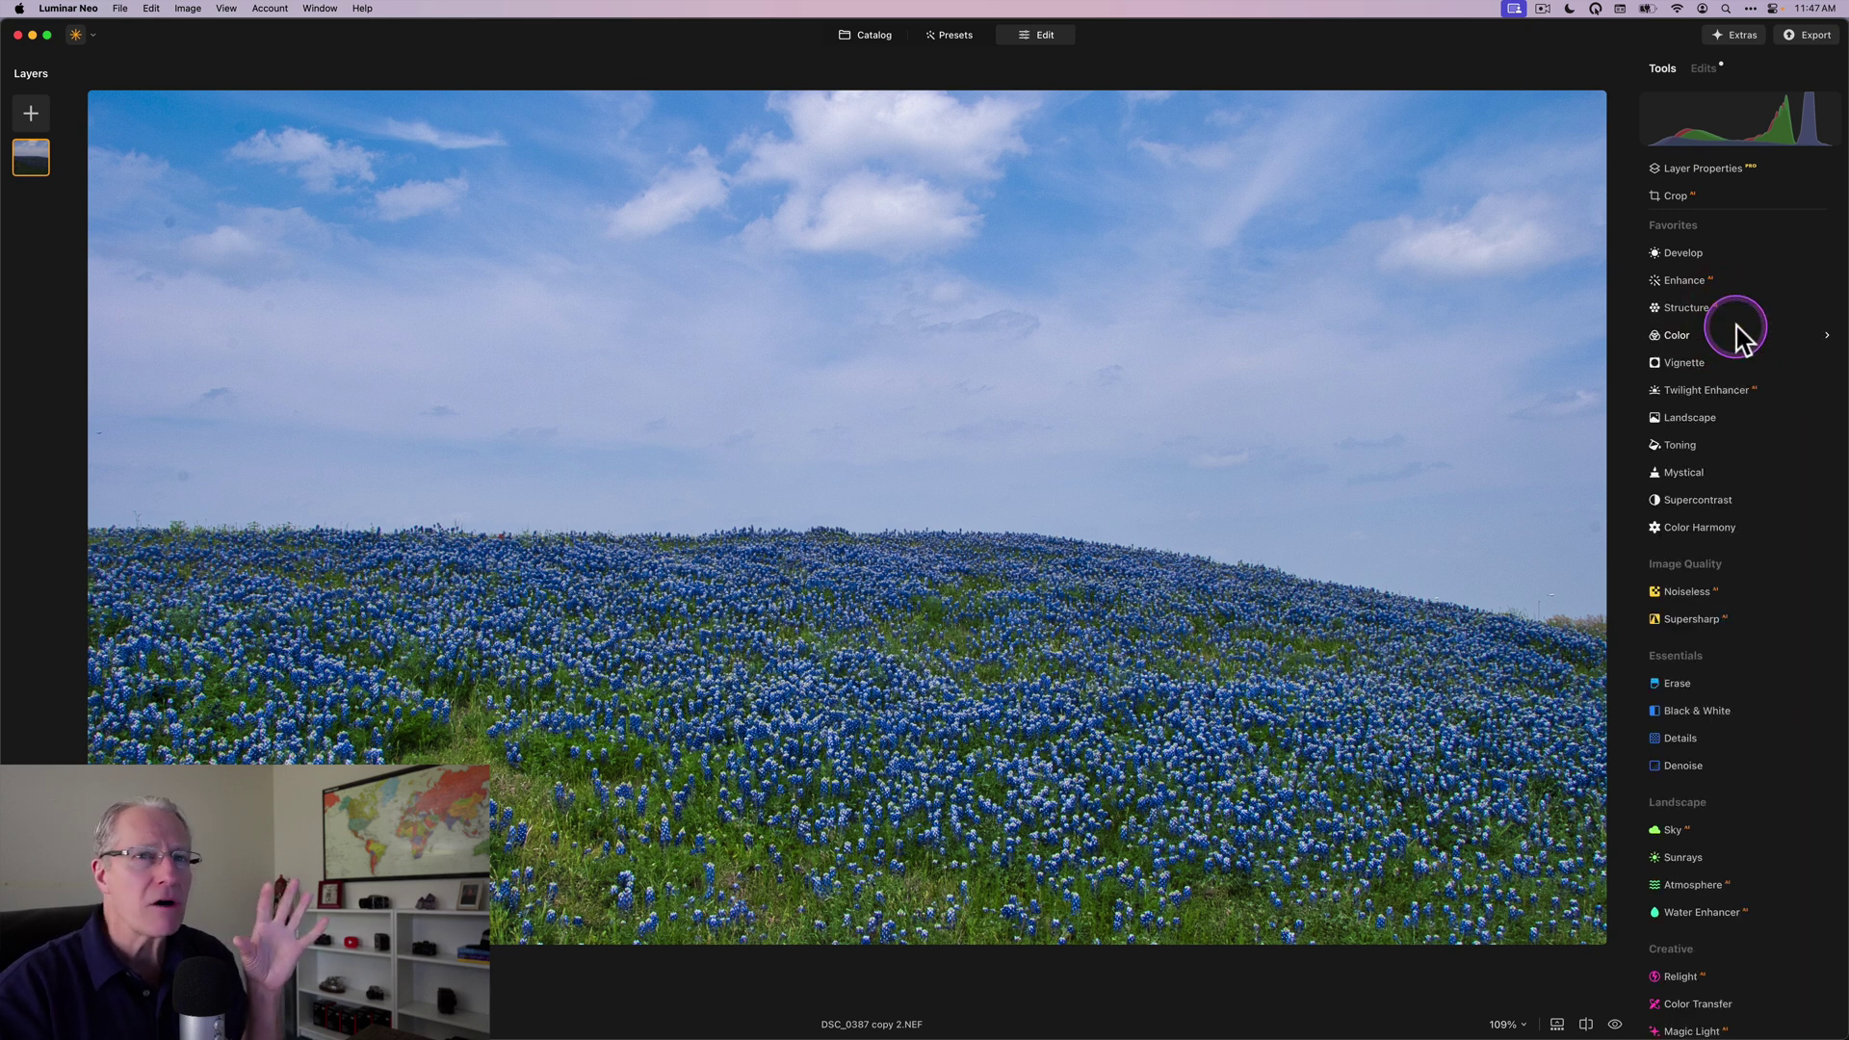
Add a linear gradient mask to Structure covering the sky down to the horizon
click(1691, 309)
click(1742, 352)
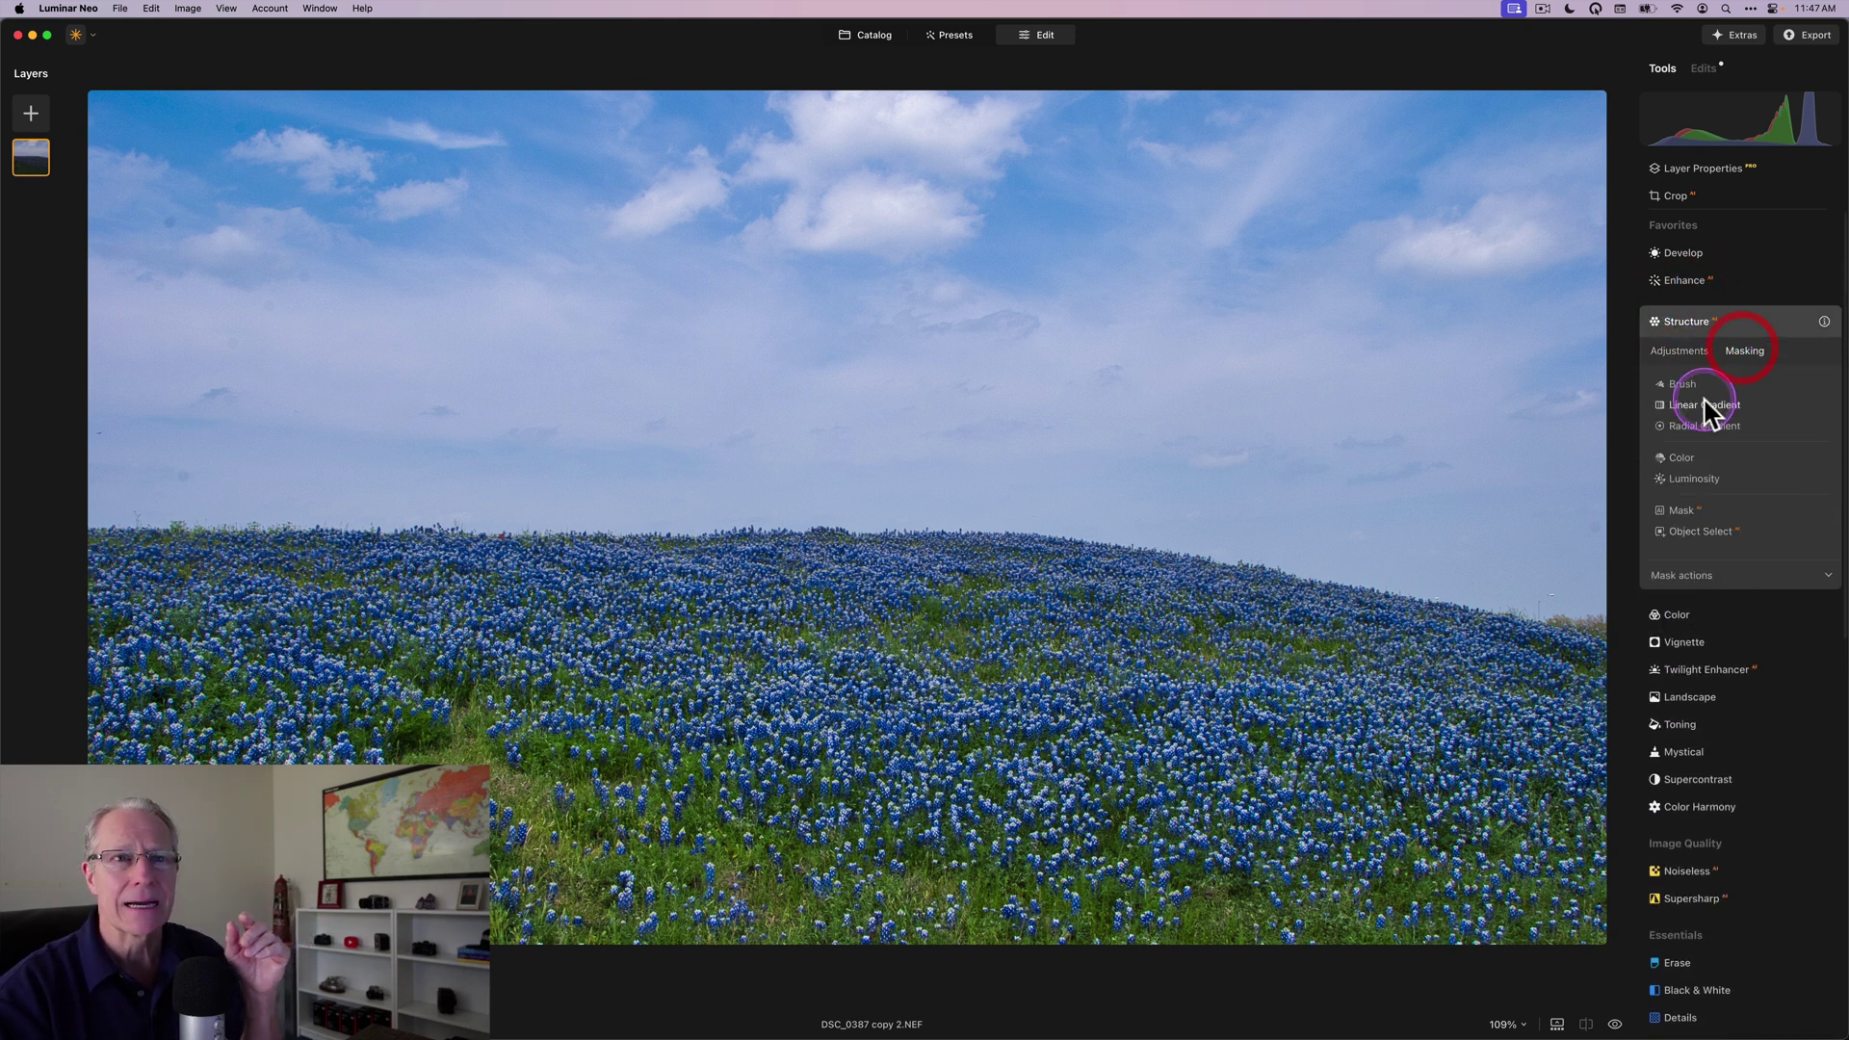
click(1702, 413)
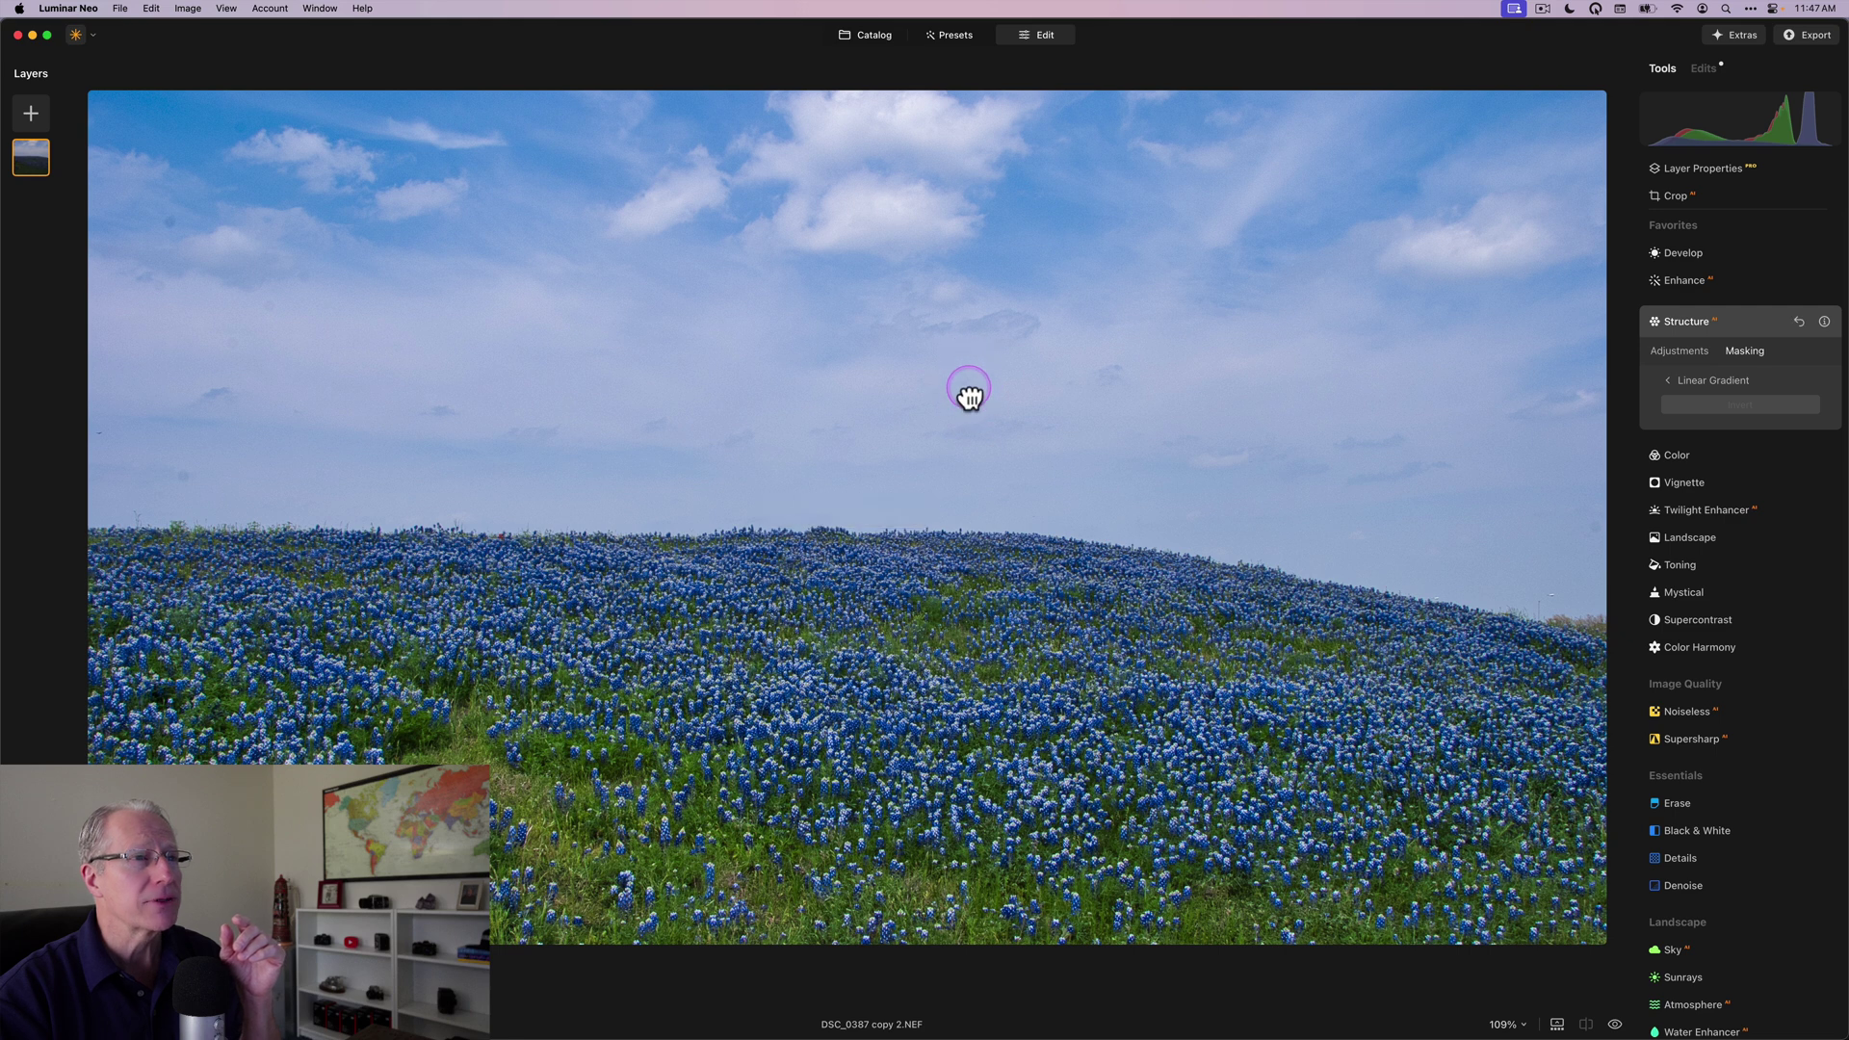
drag(970, 396, 963, 558)
Set the sky-masked Structure Amount to -34 to soften it
click(1673, 351)
drag(1739, 402, 1718, 404)
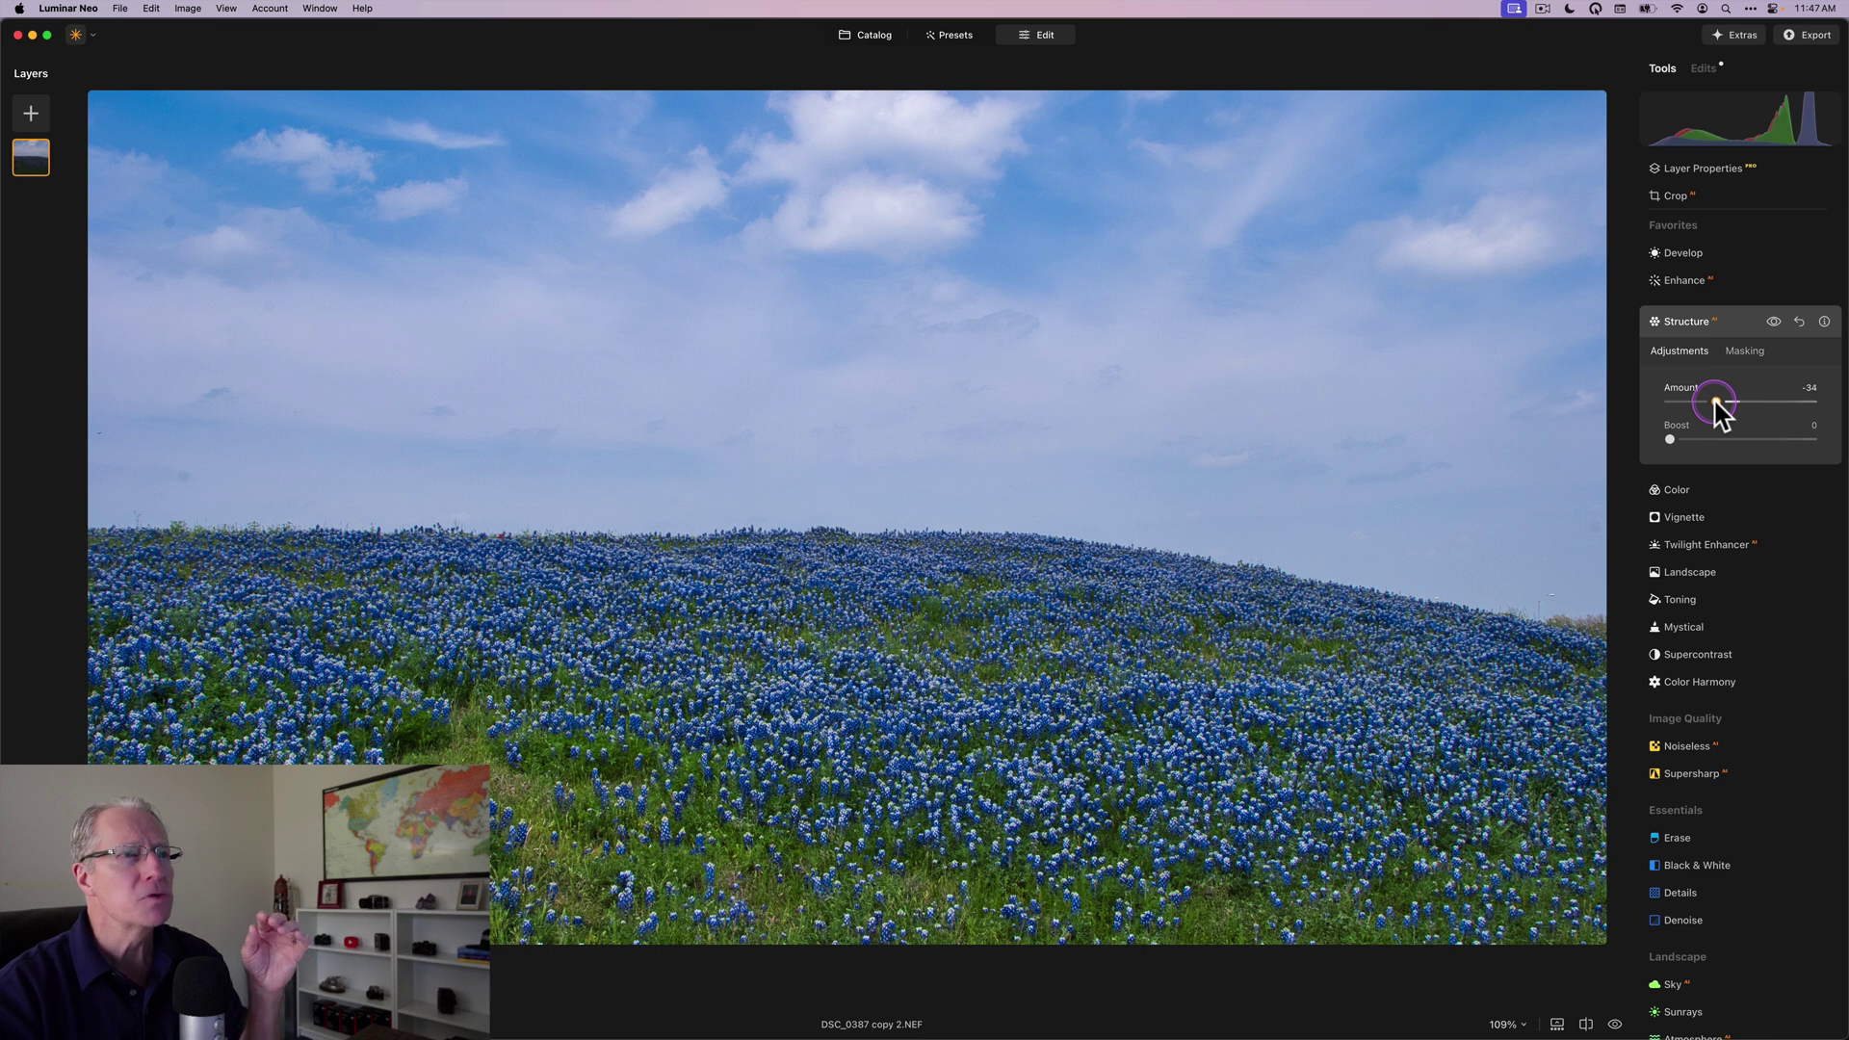
click(1724, 325)
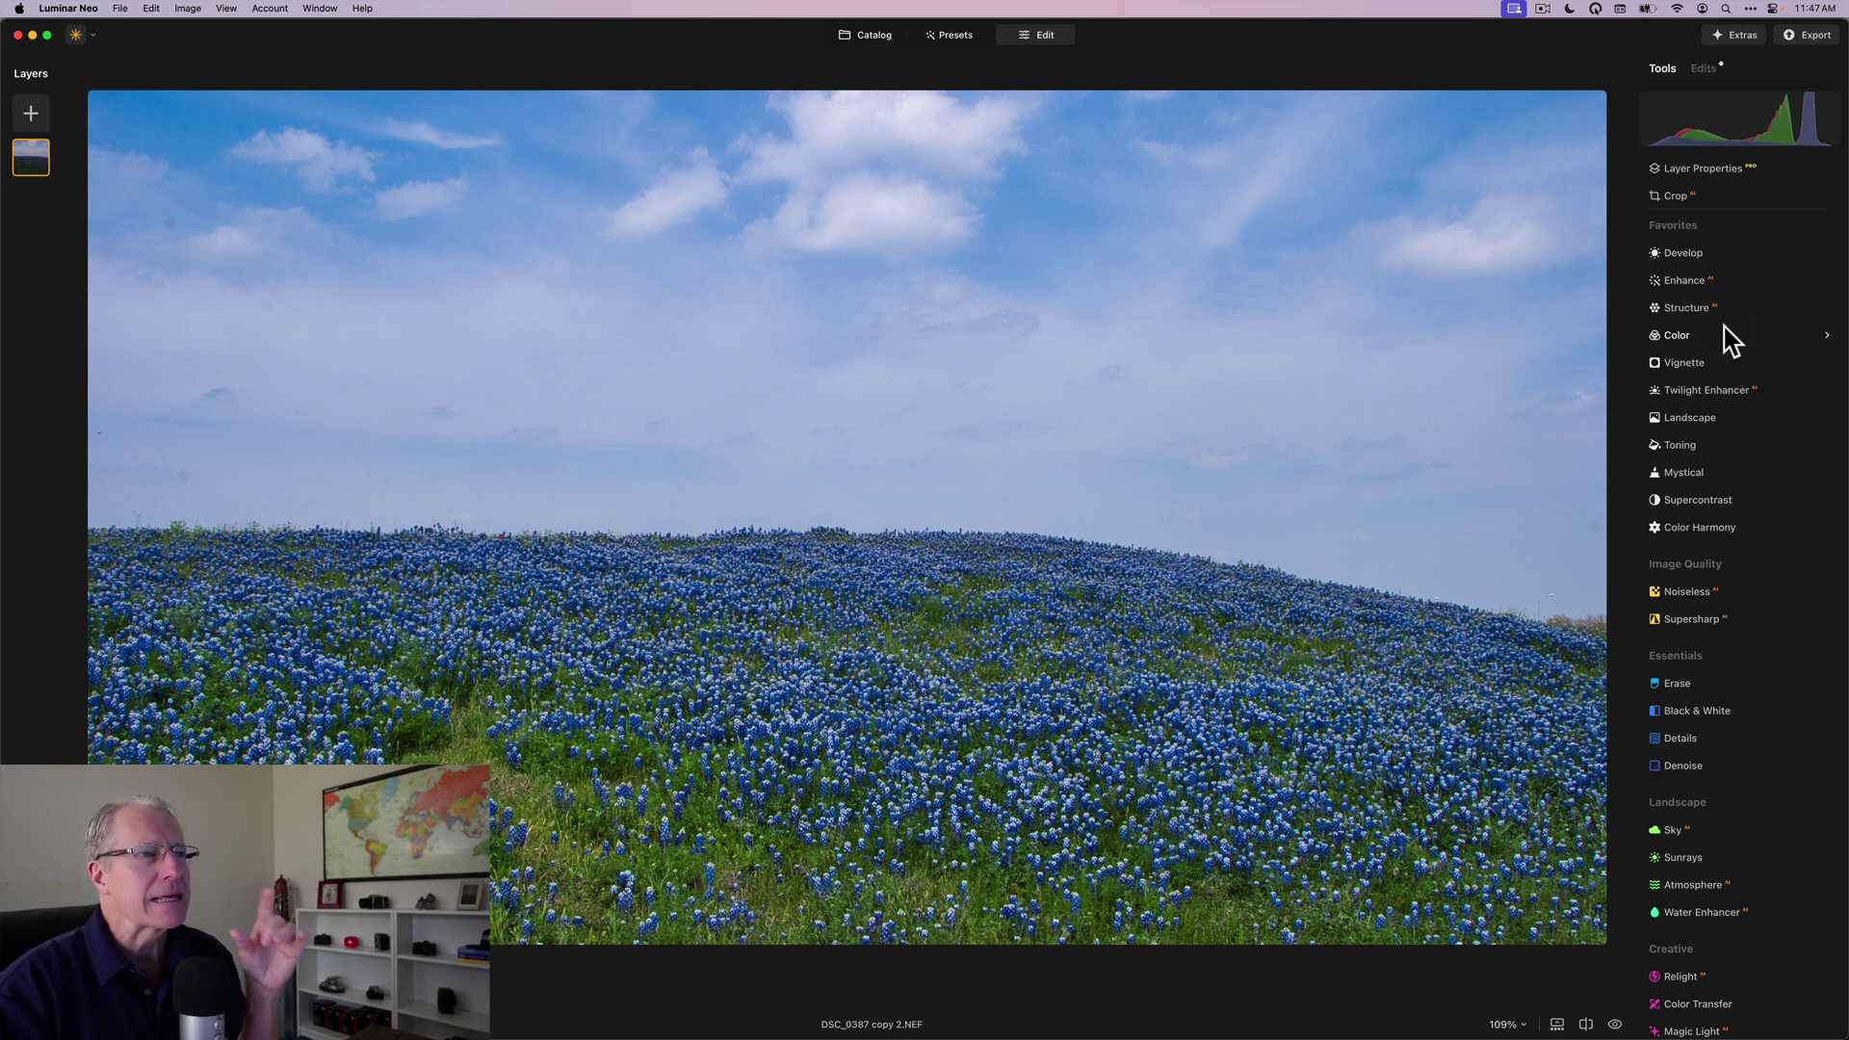
drag(1705, 319, 1697, 258)
Add a linear gradient mask to Develop covering the sky
click(1747, 297)
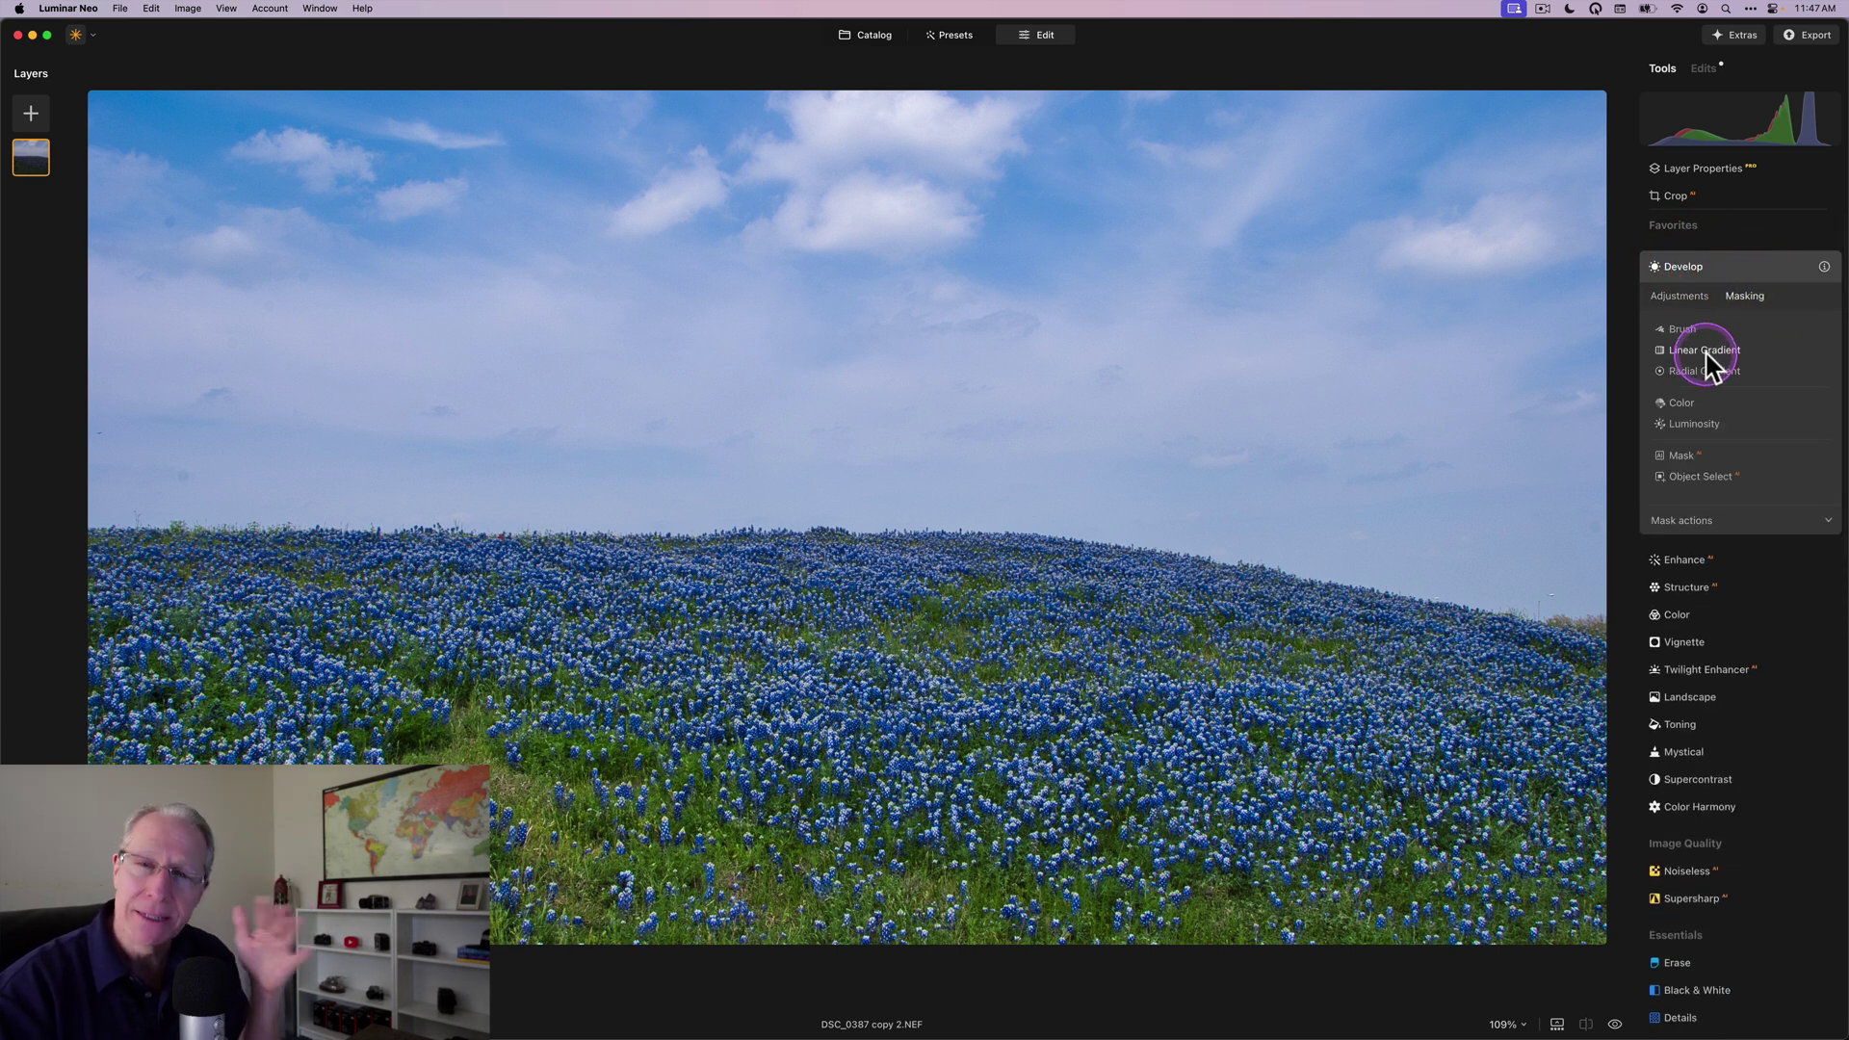
click(1704, 351)
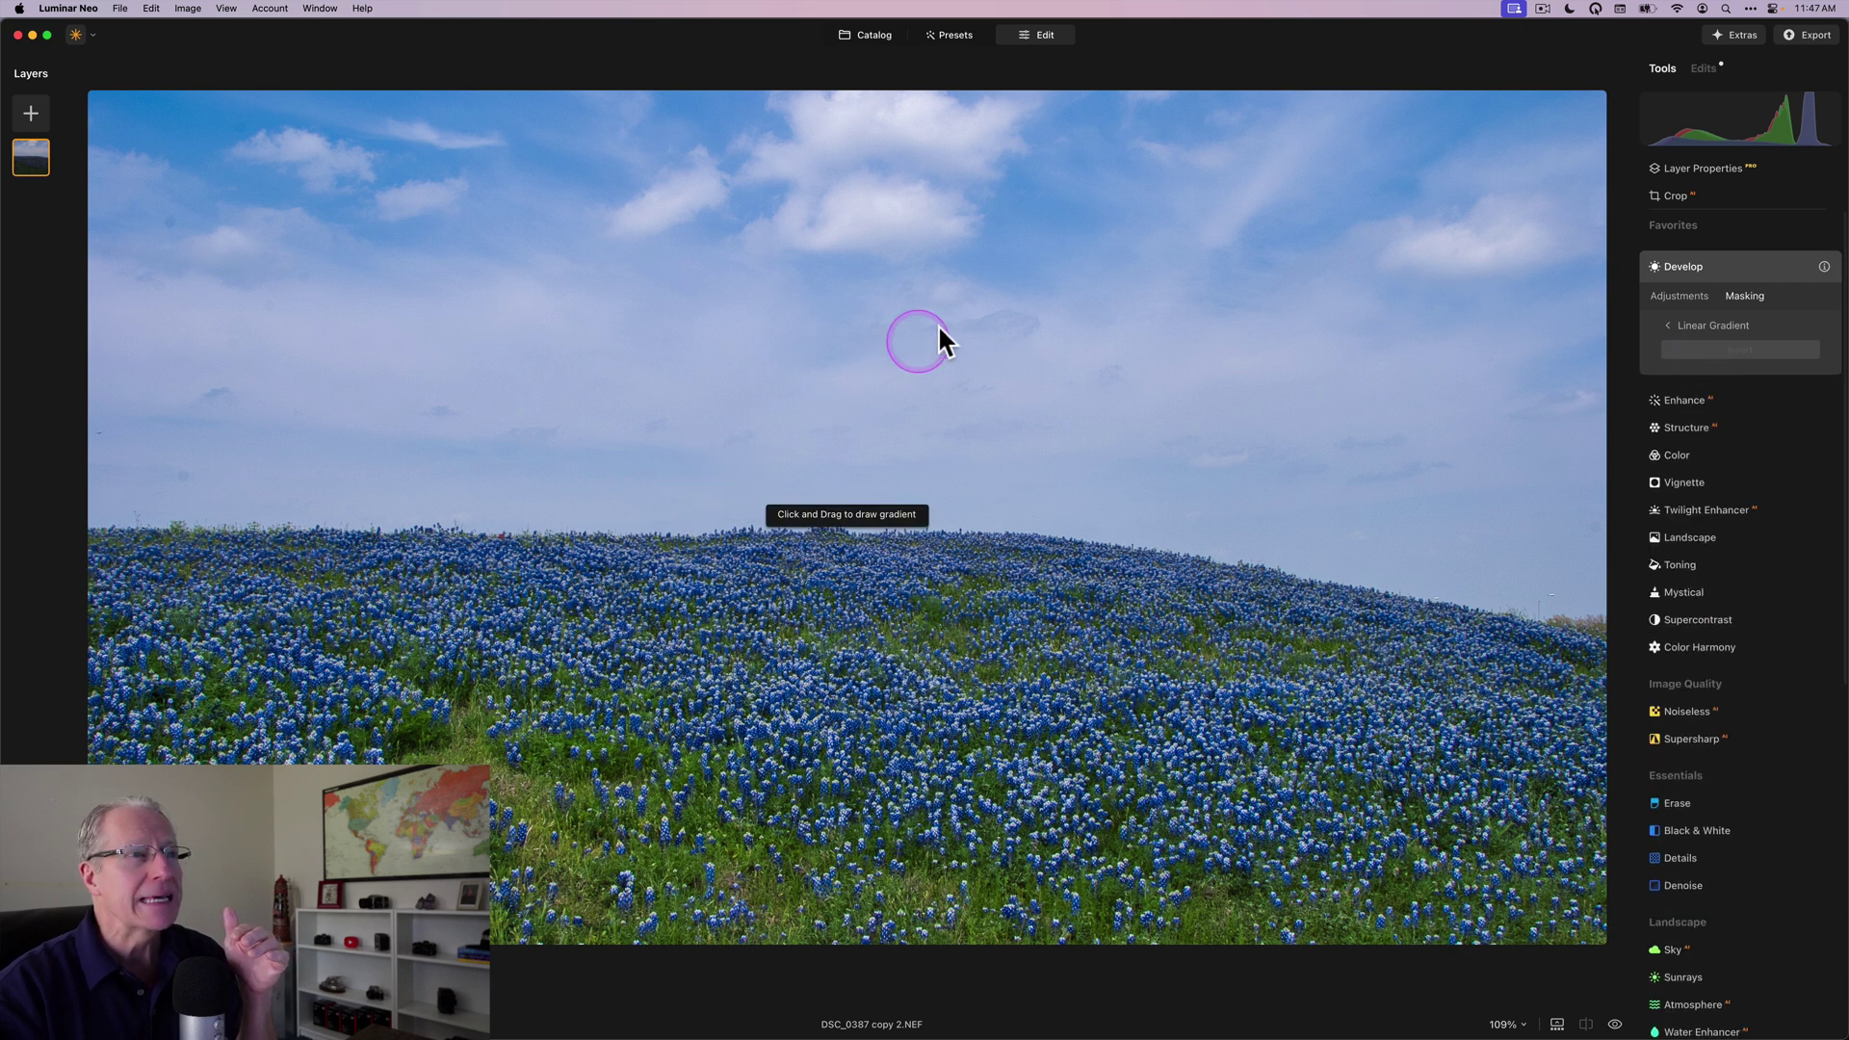
drag(938, 459, 936, 549)
Raise the masked Develop Whites to 74 and compare with the adjustment hidden
click(1666, 298)
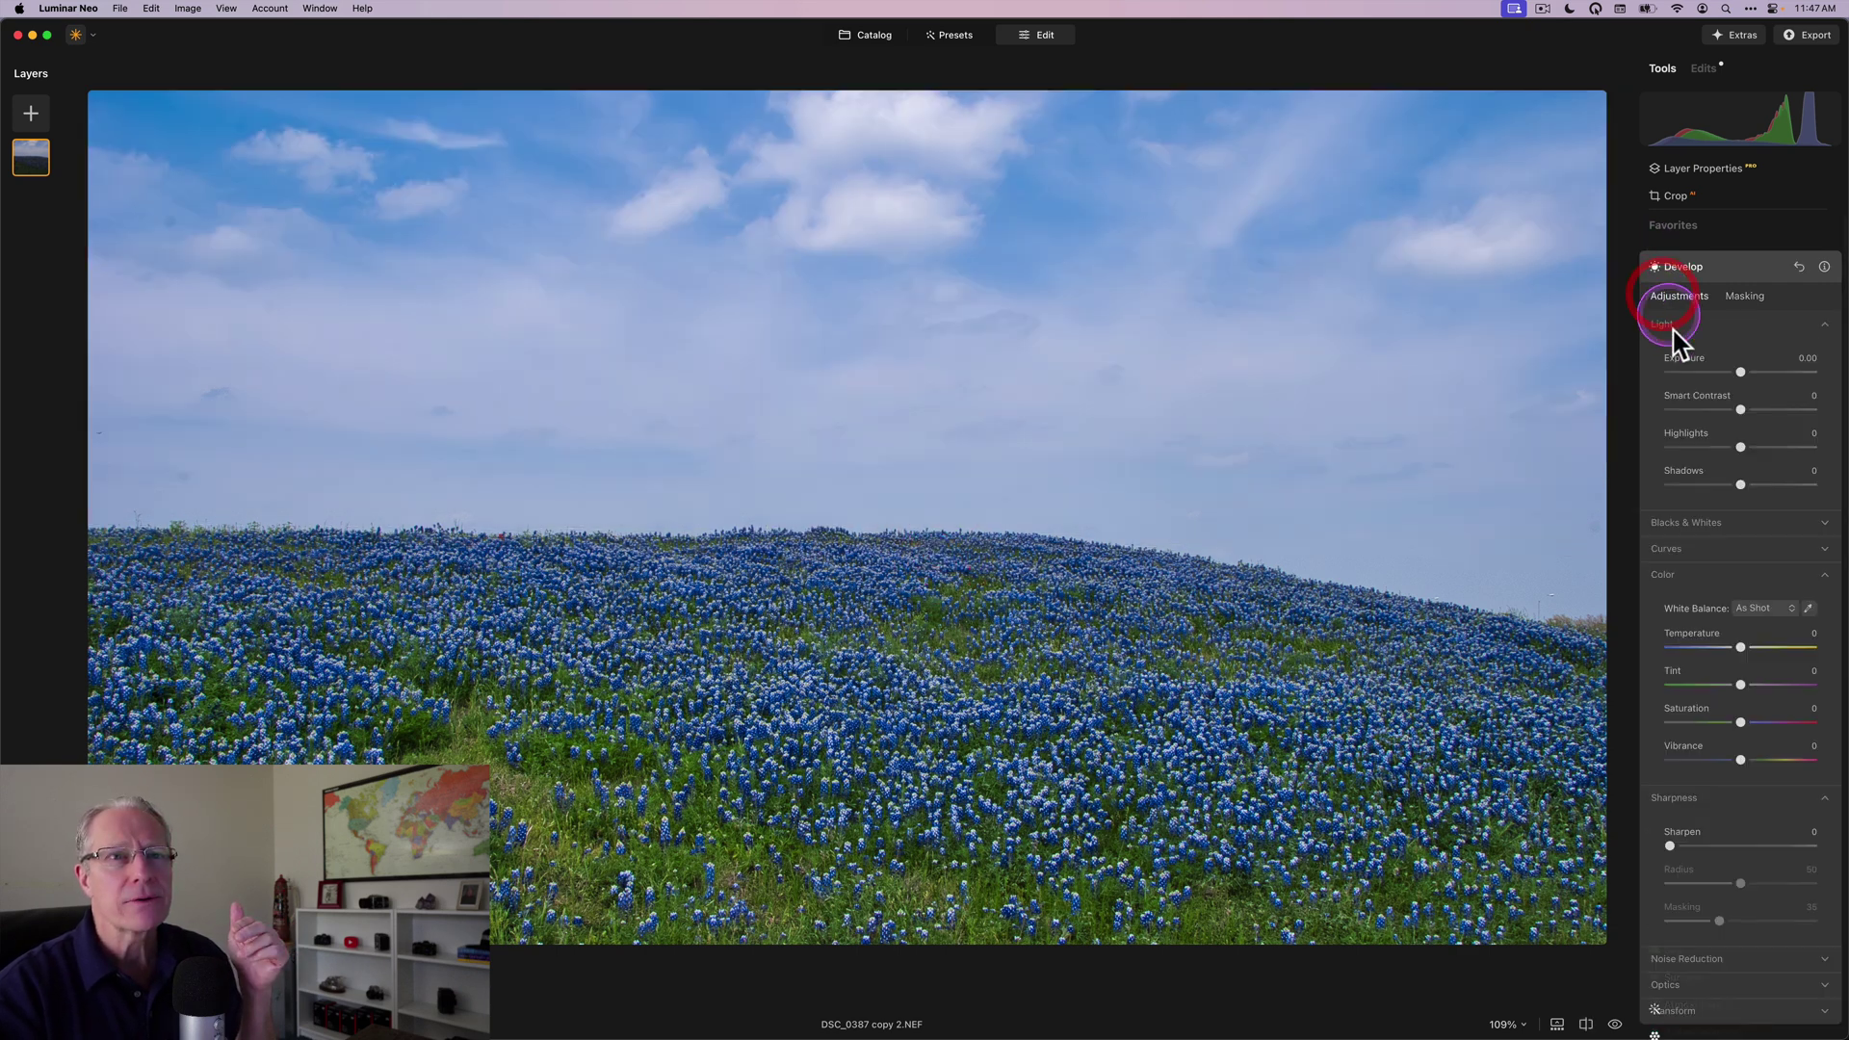
click(1723, 525)
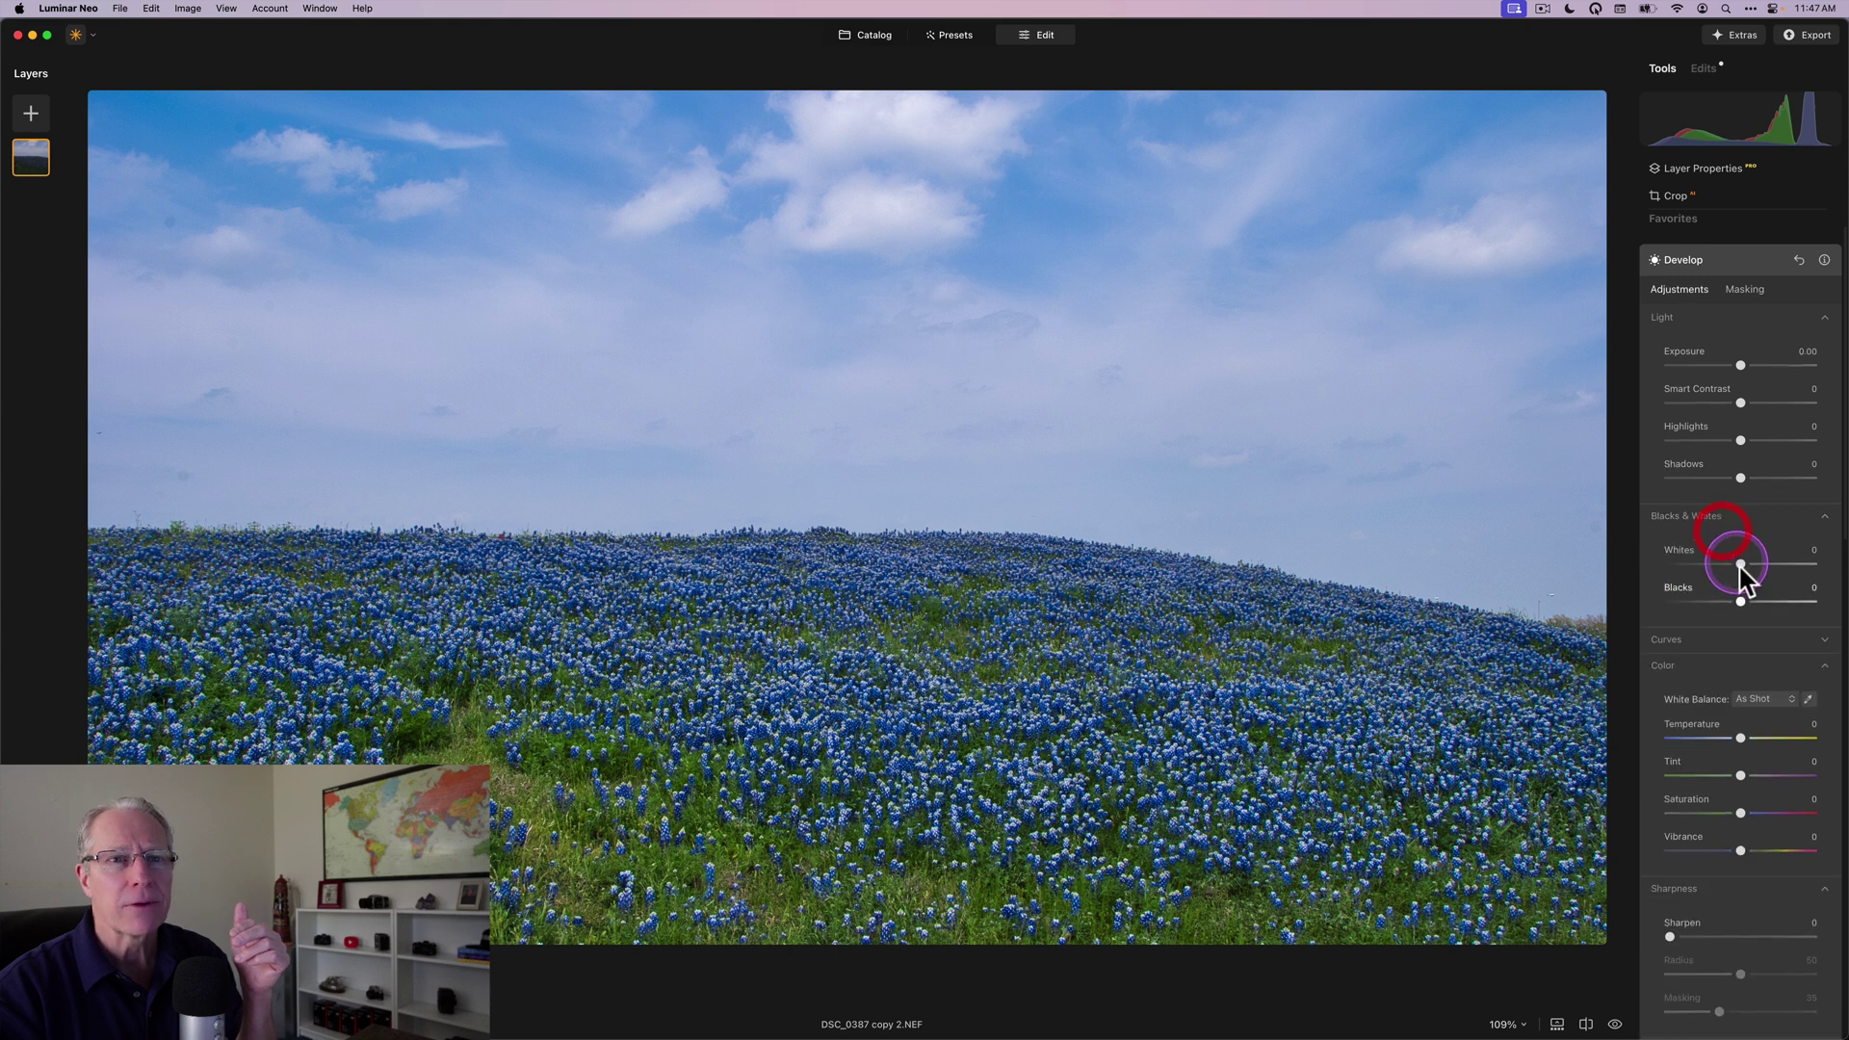
drag(1740, 533, 1794, 546)
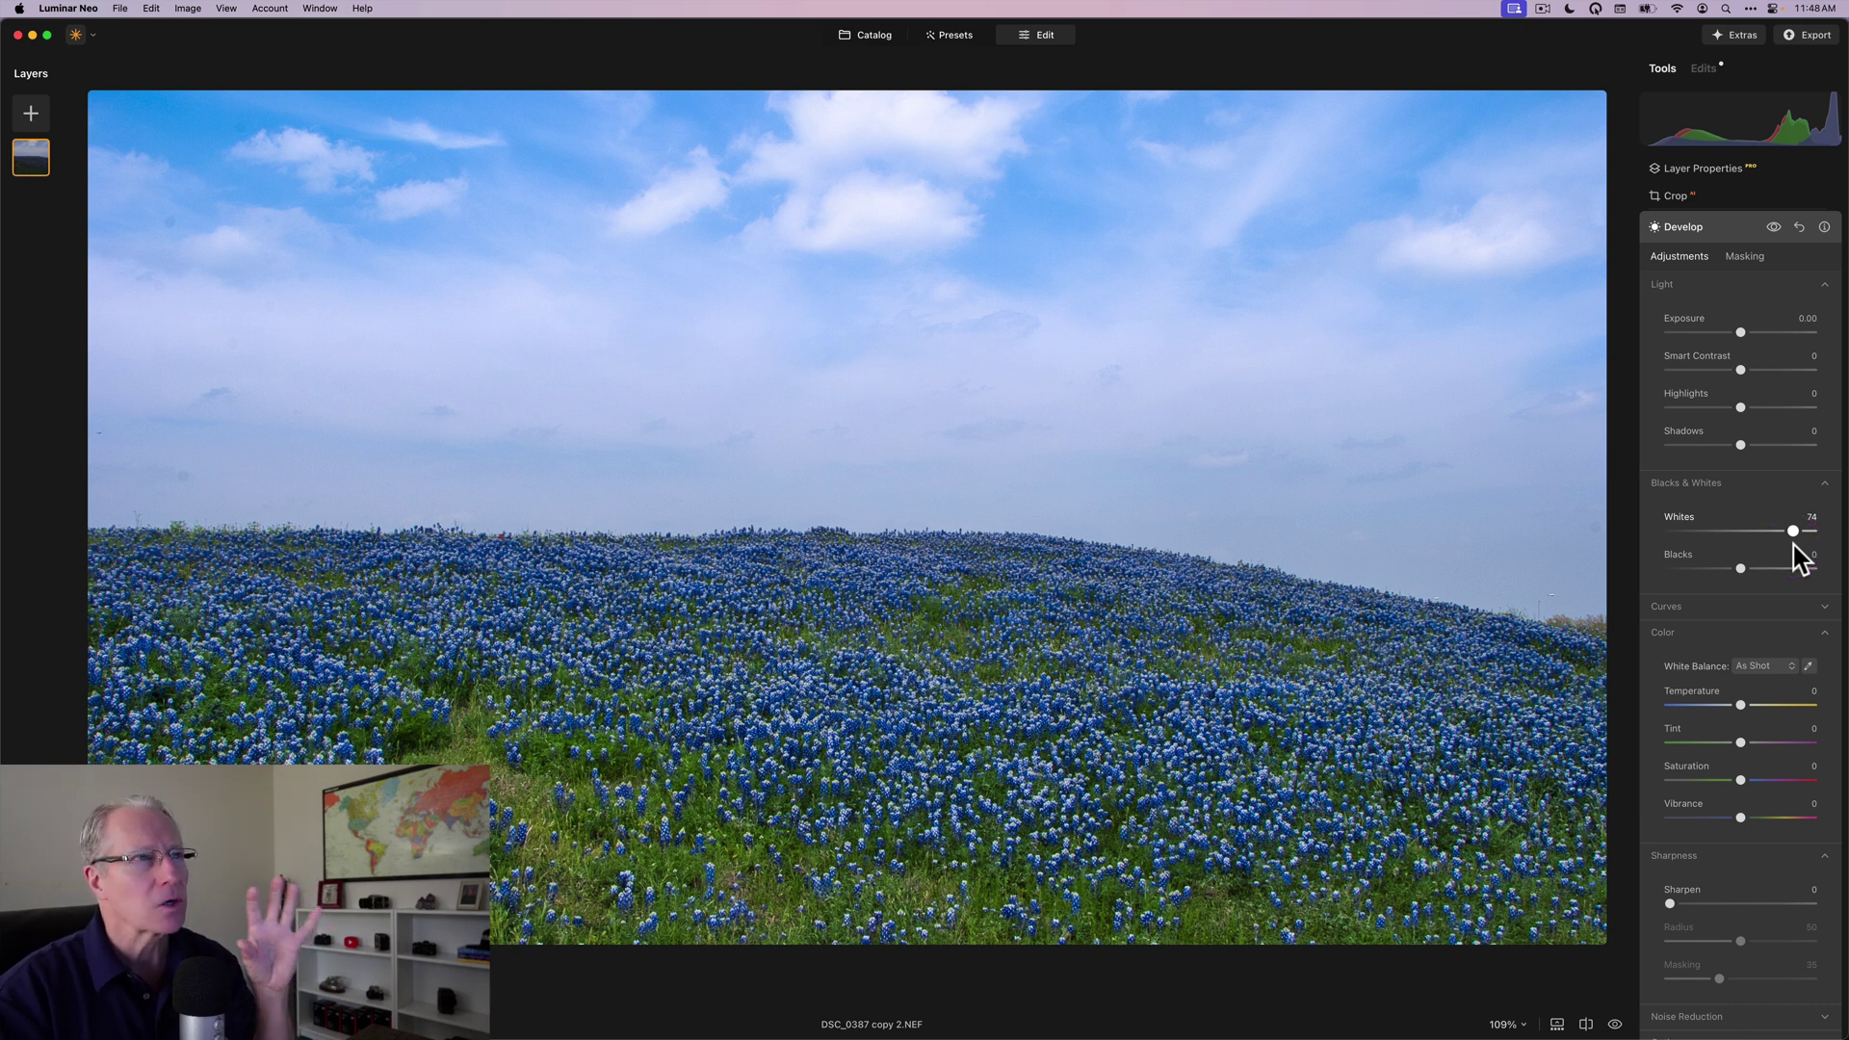
click(1772, 227)
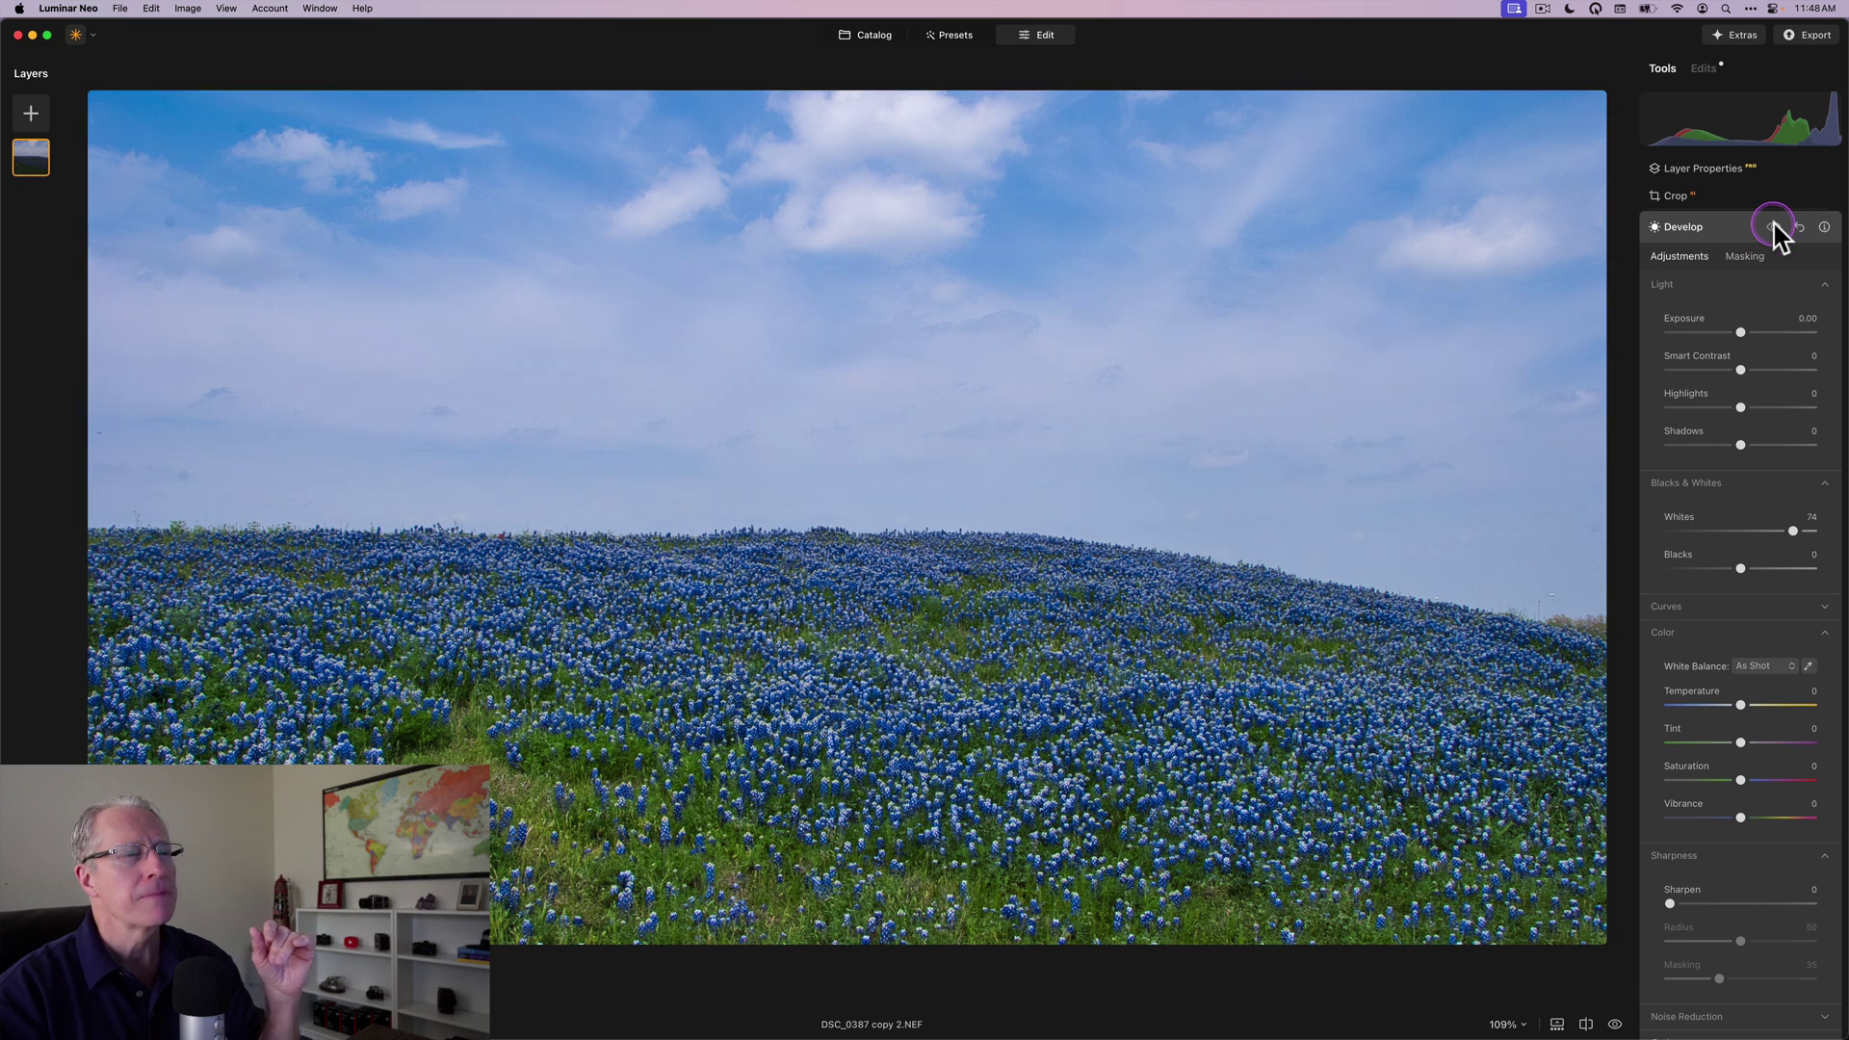
click(1773, 227)
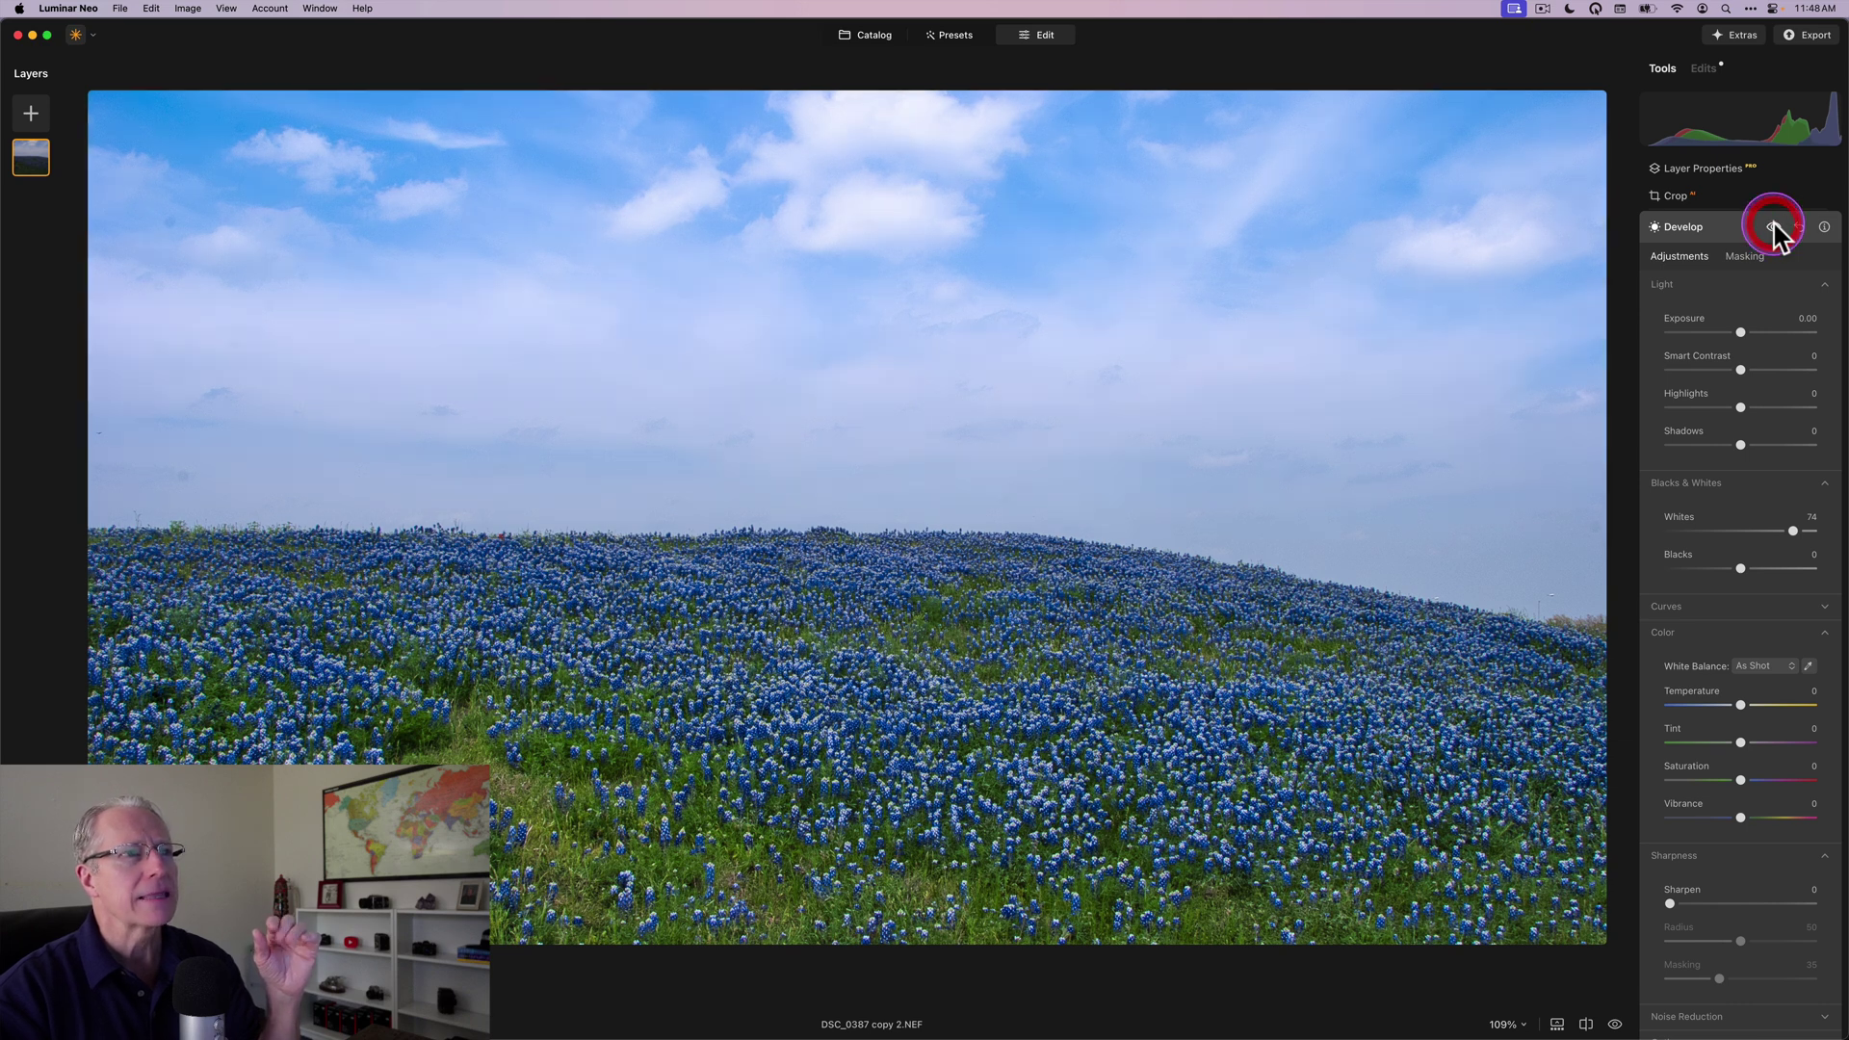
Add a Luminosity mask to Develop, raising the left luminance handle so only bright tones like the sky remain
click(1717, 234)
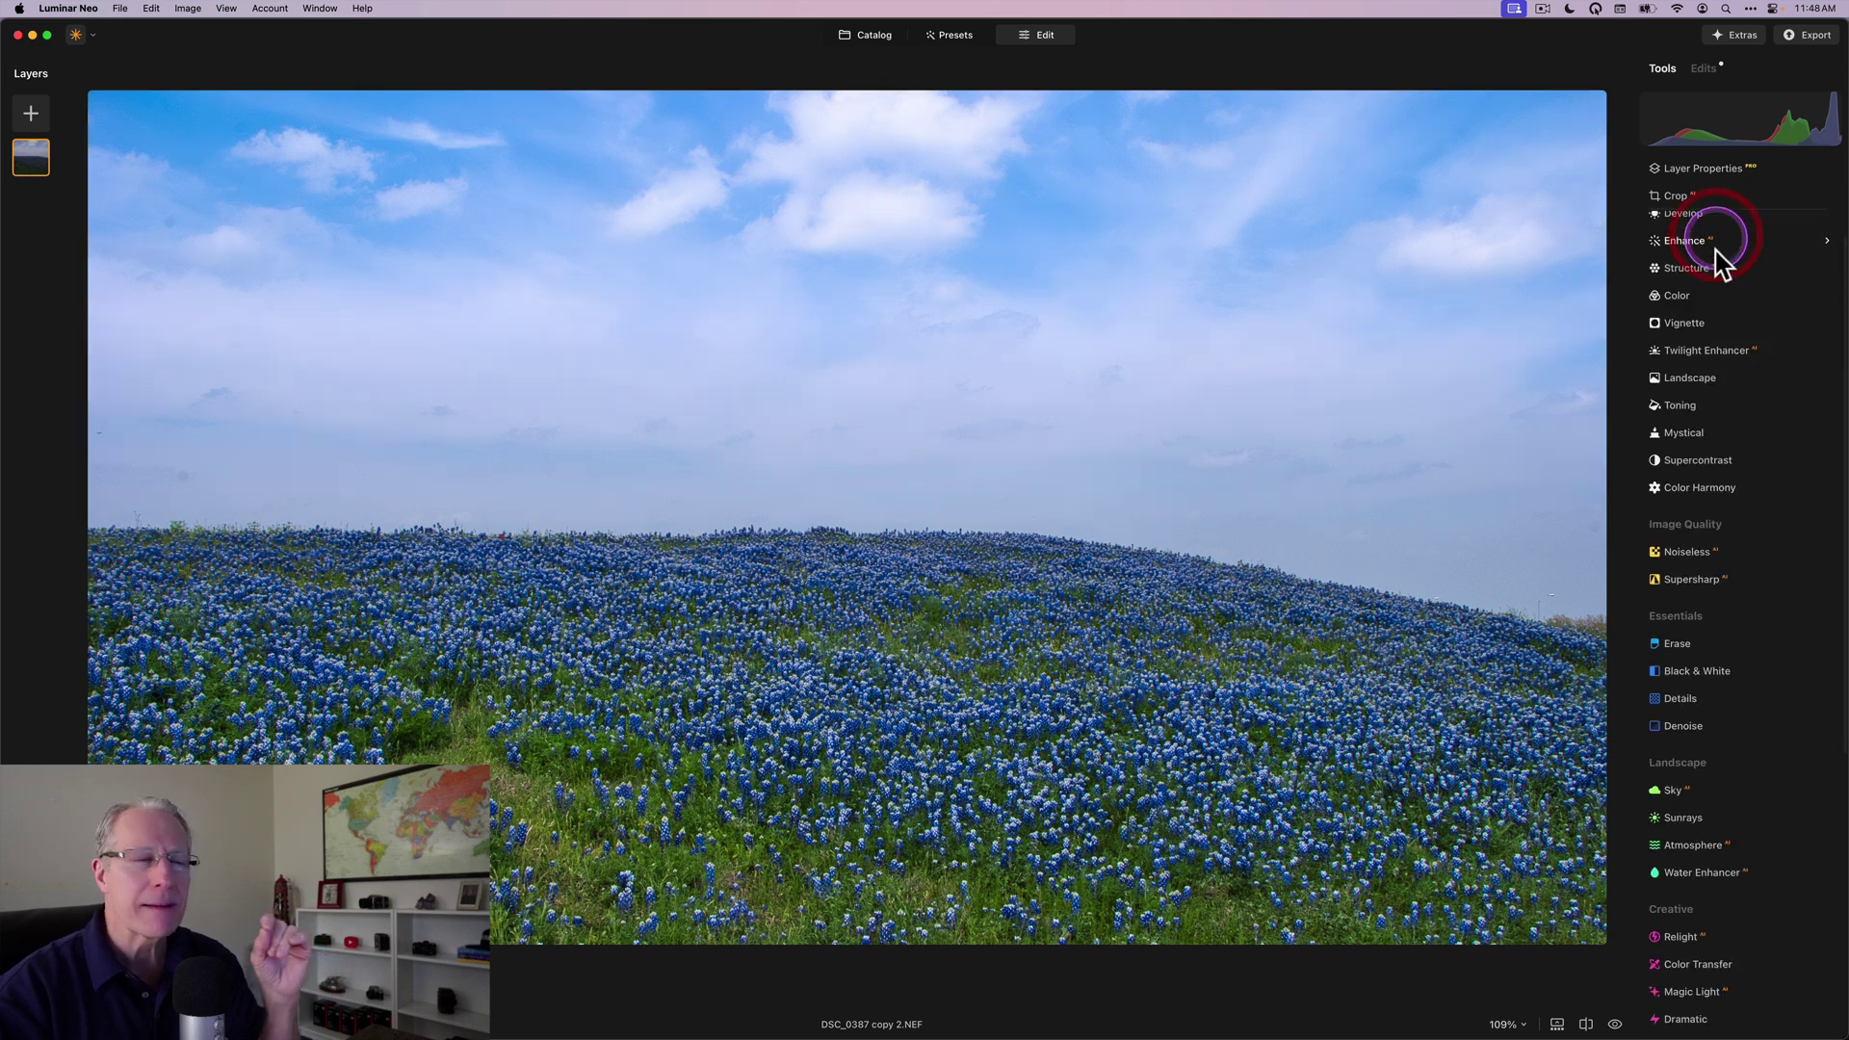
scroll(1717, 368, up, 1)
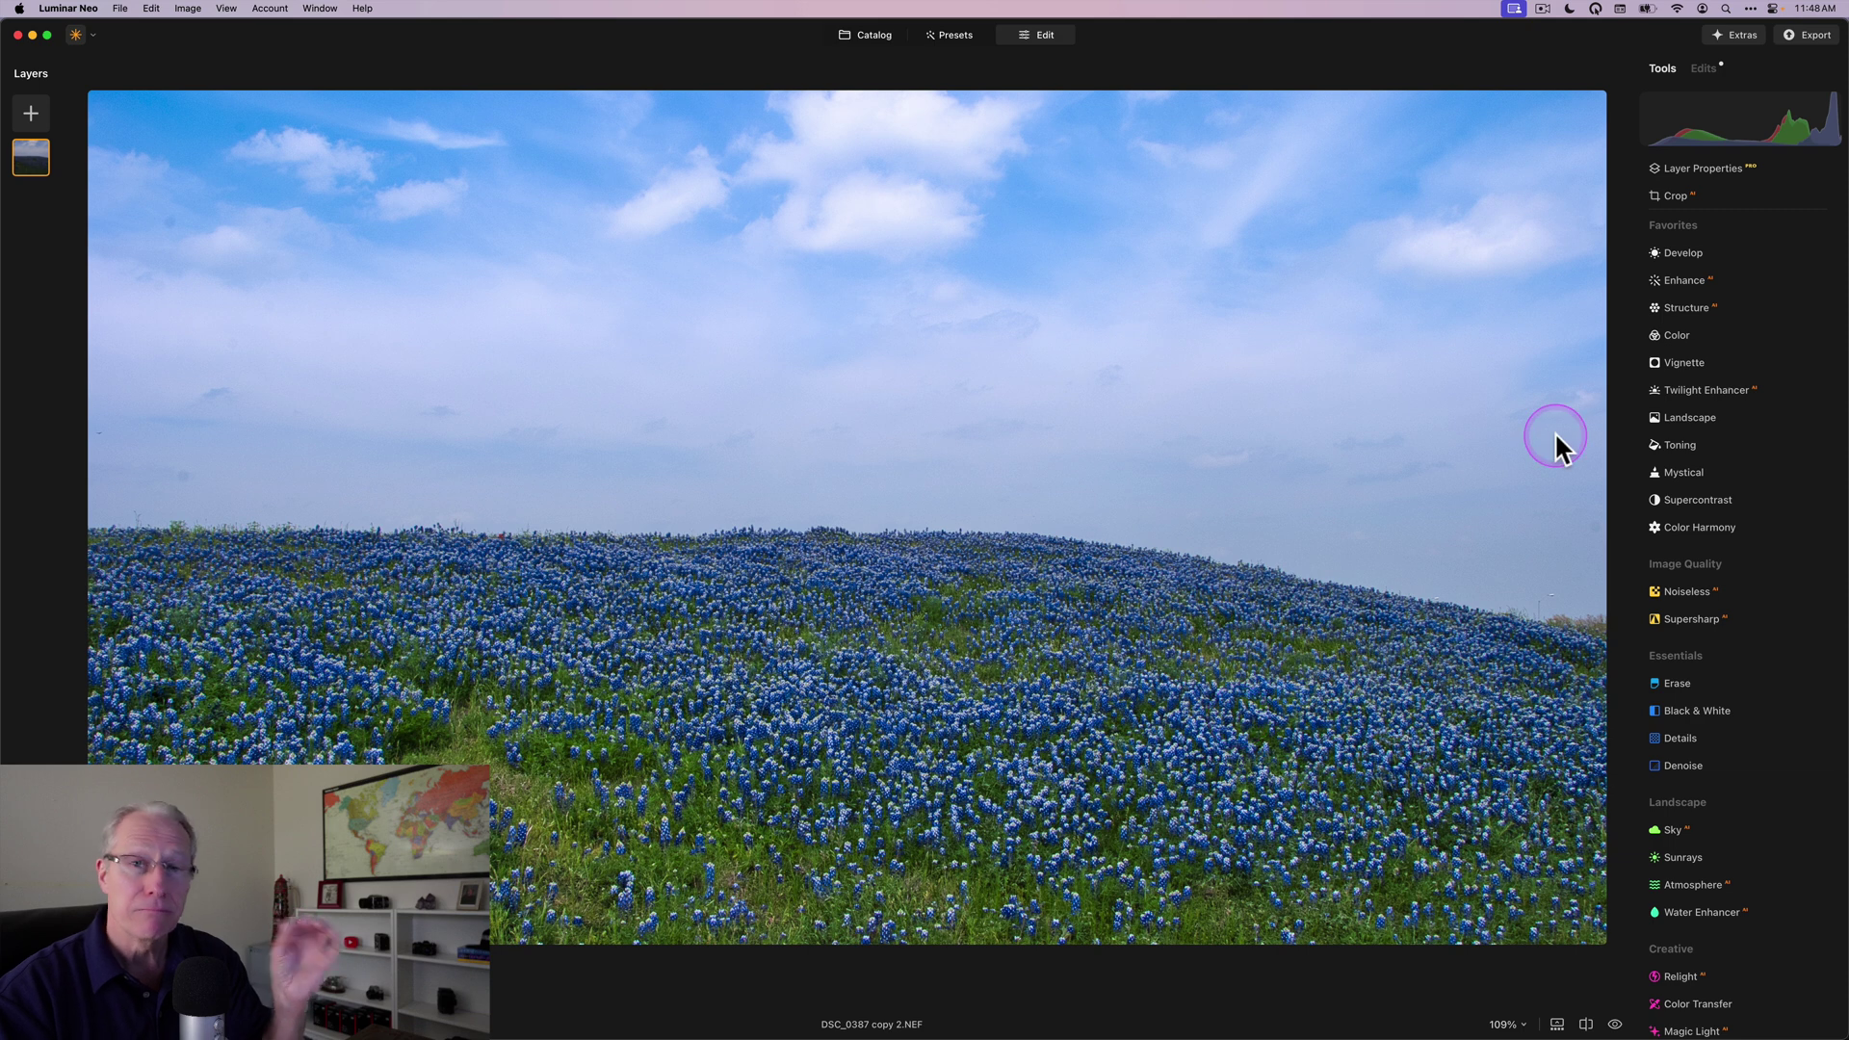
click(1685, 254)
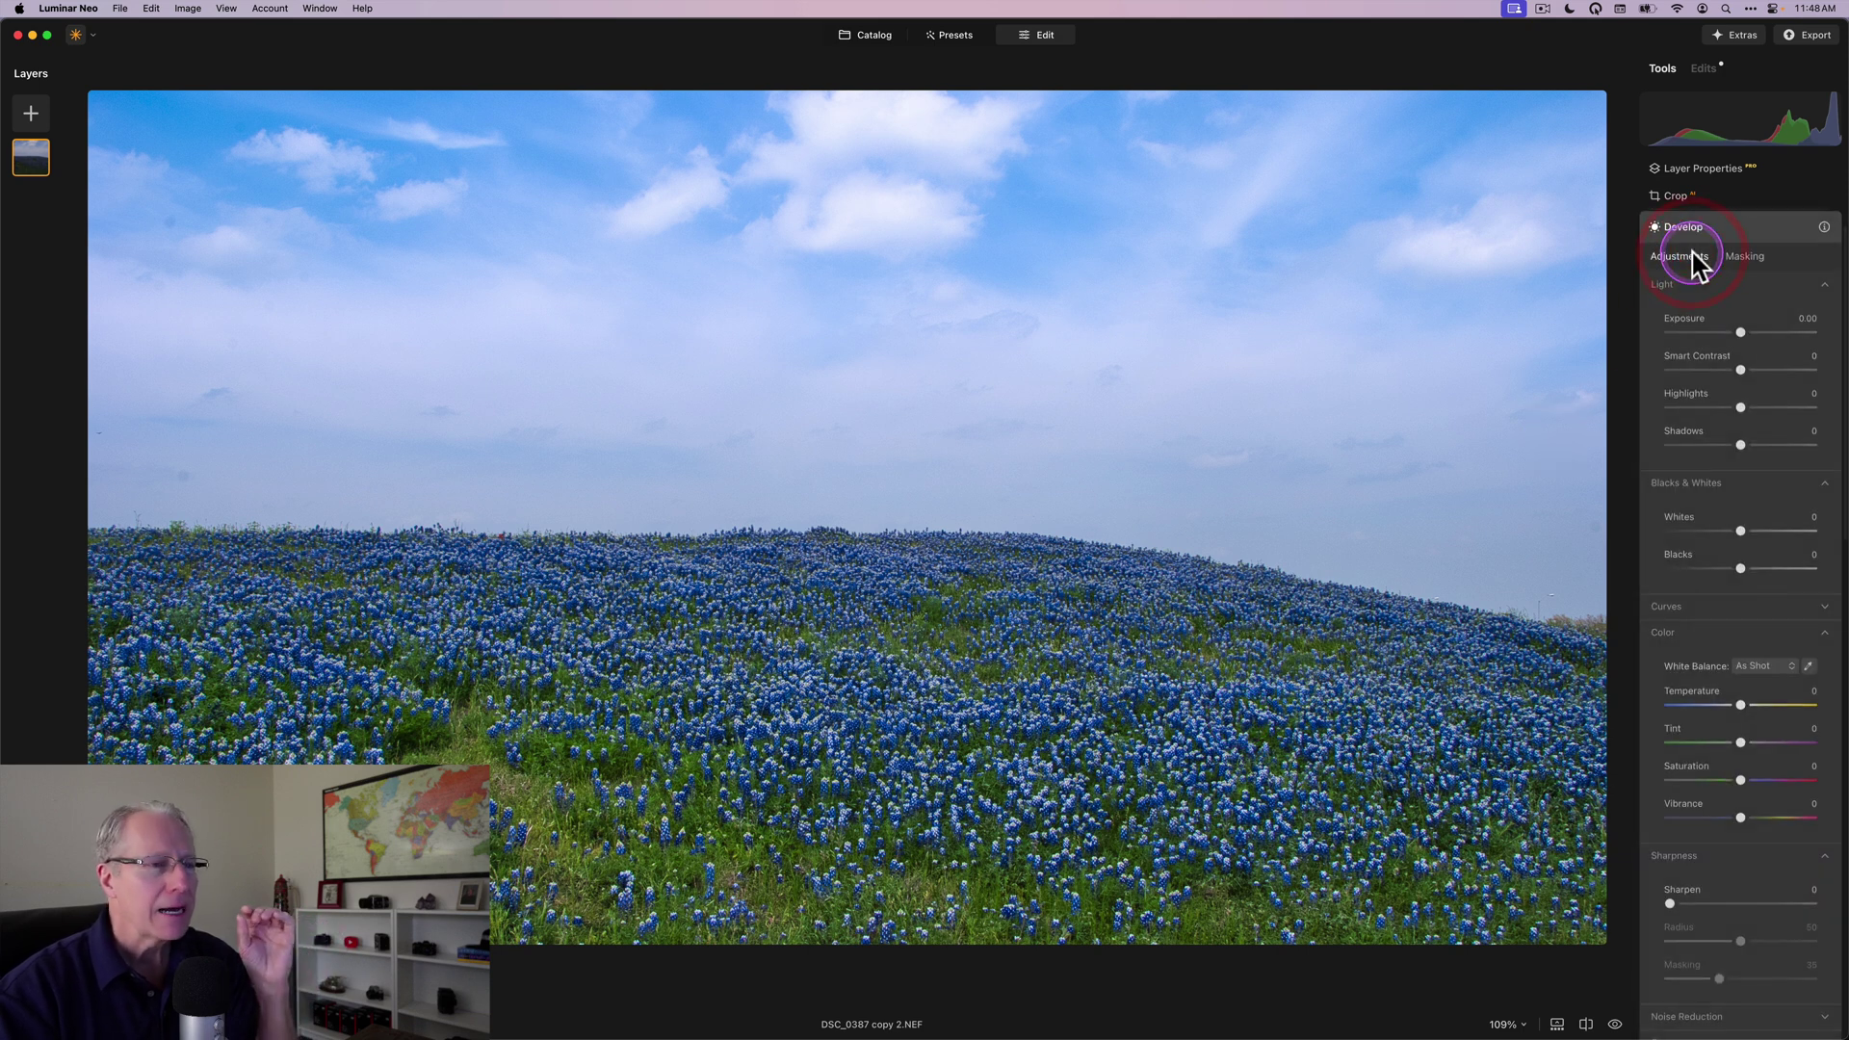
click(1751, 257)
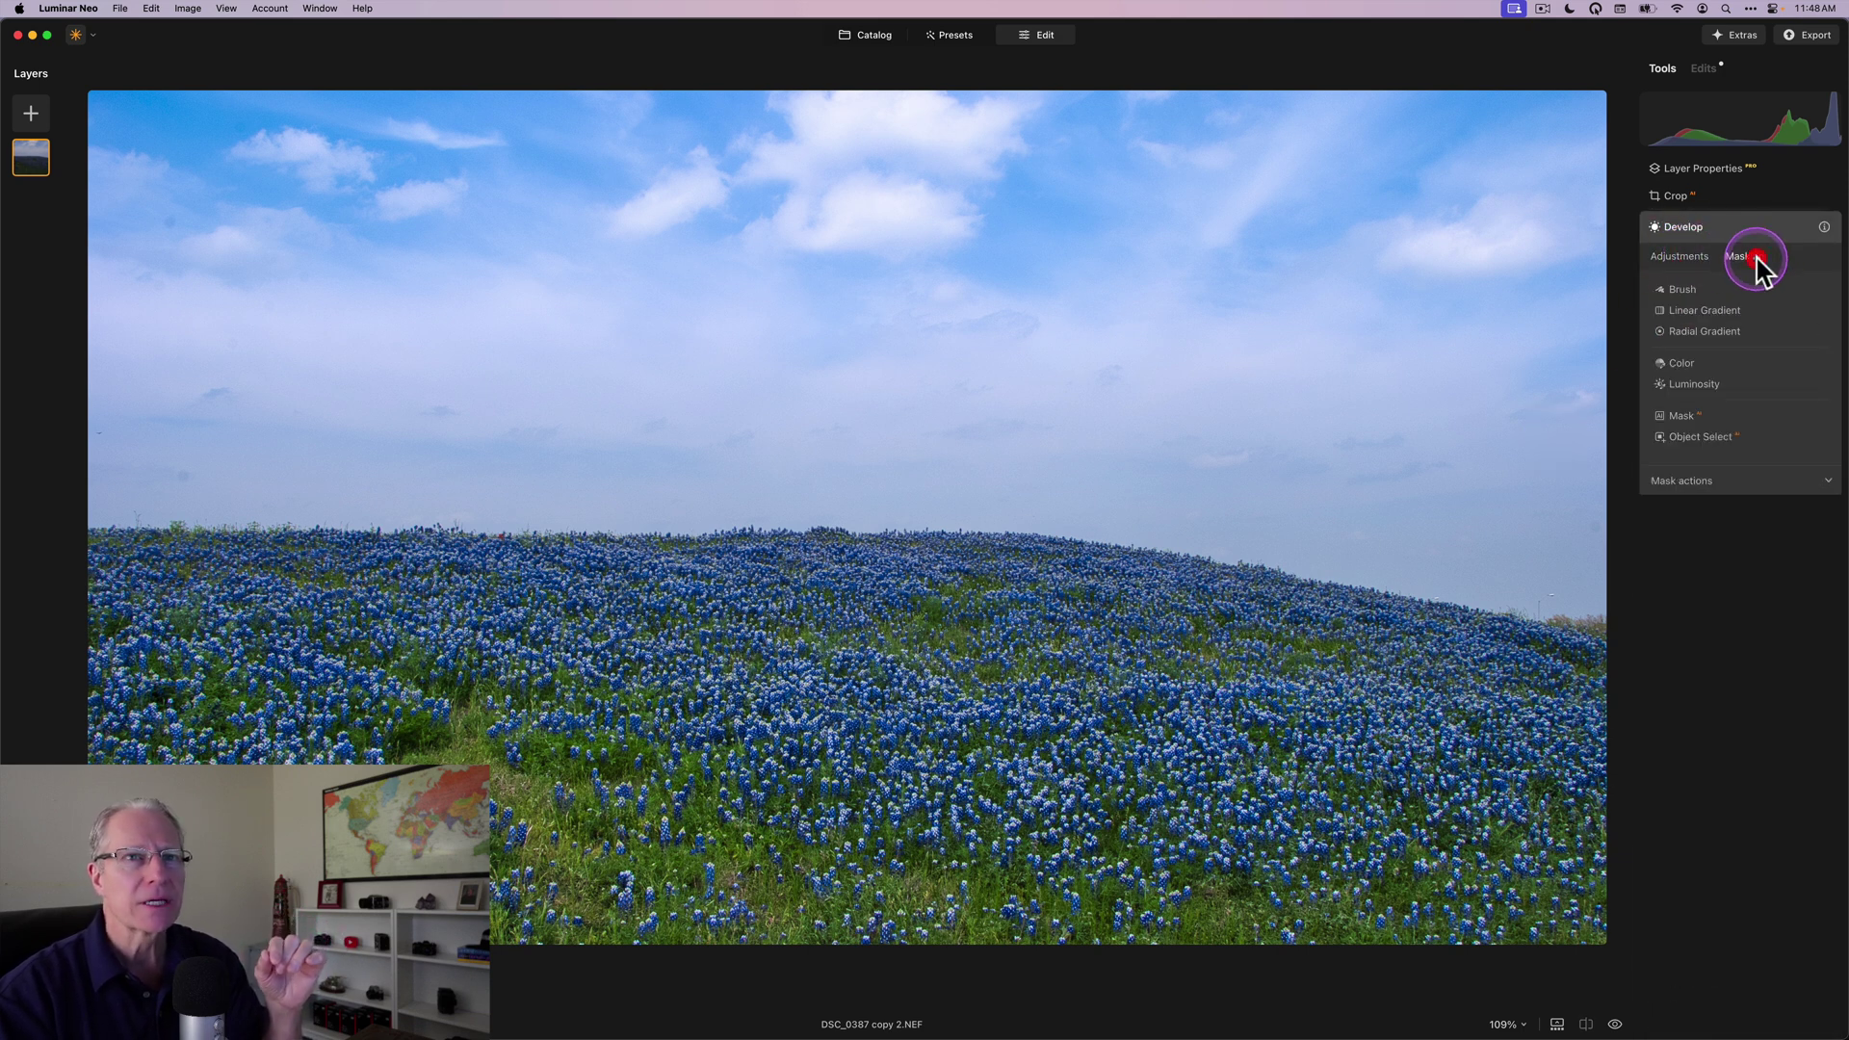
click(1690, 385)
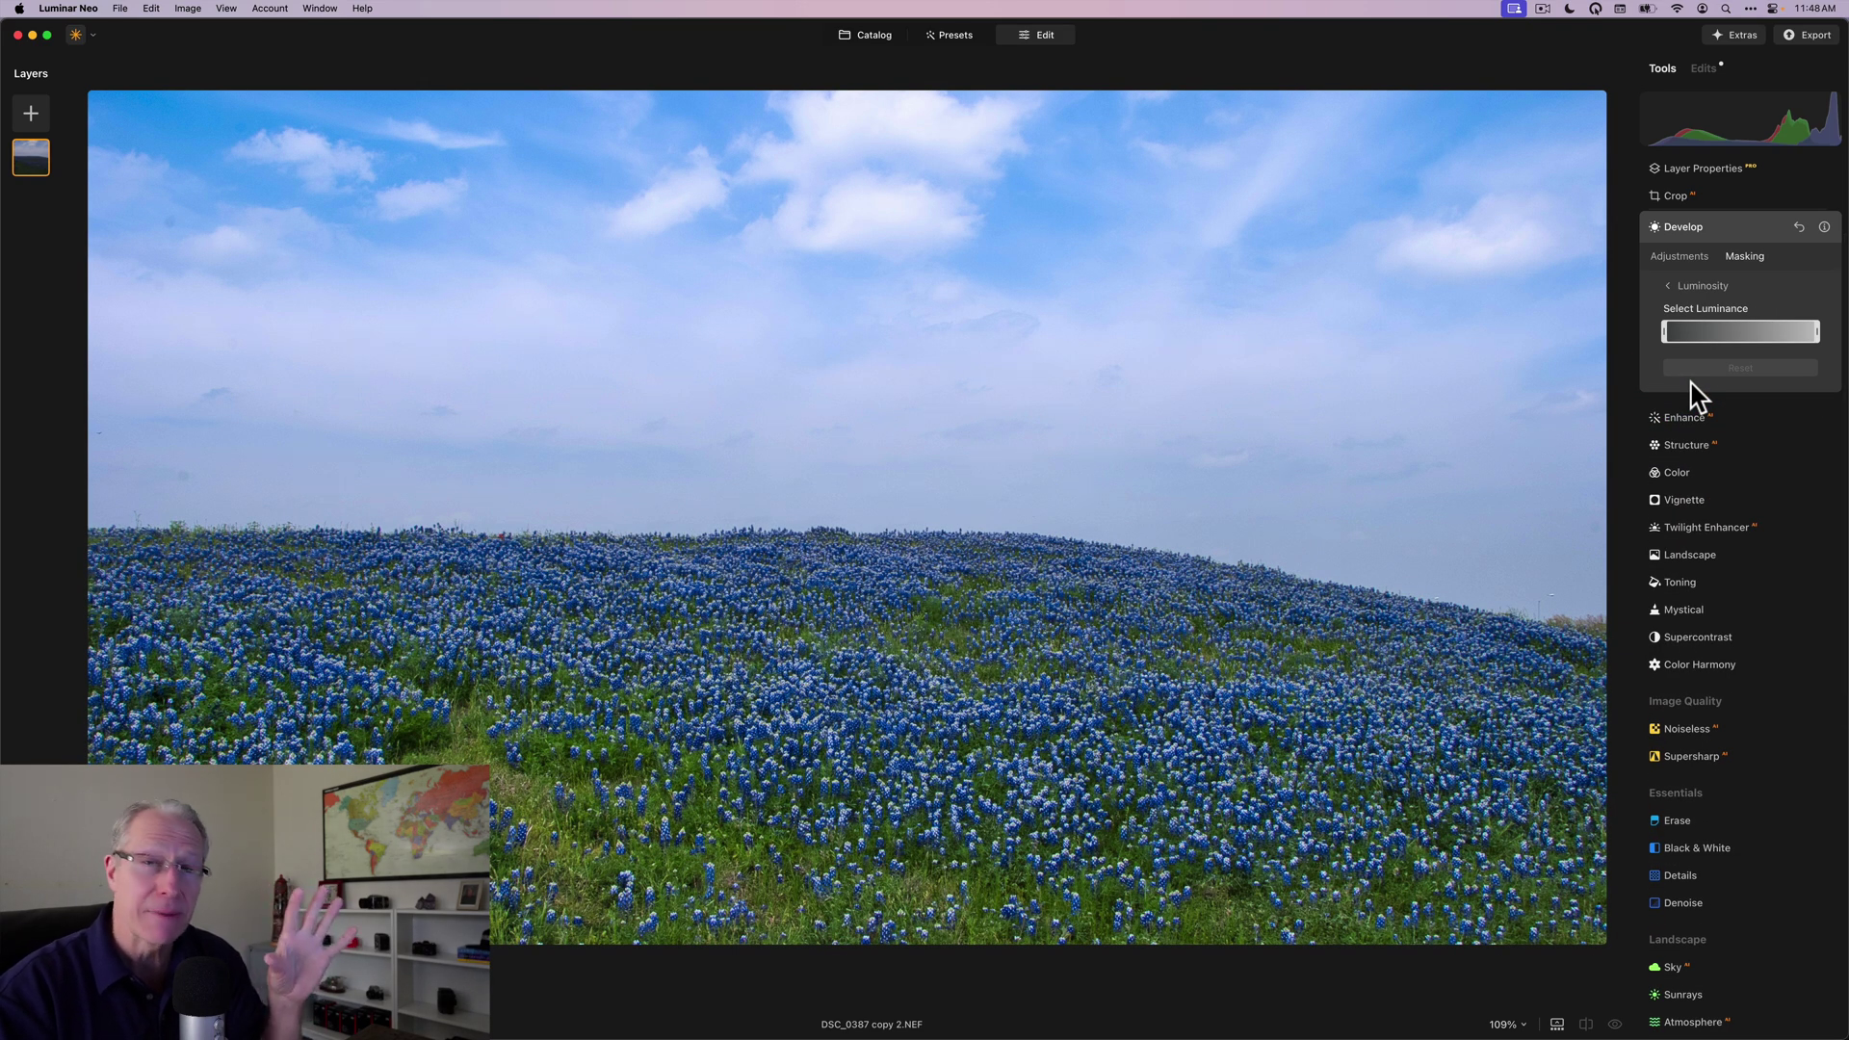
drag(1664, 332, 1722, 321)
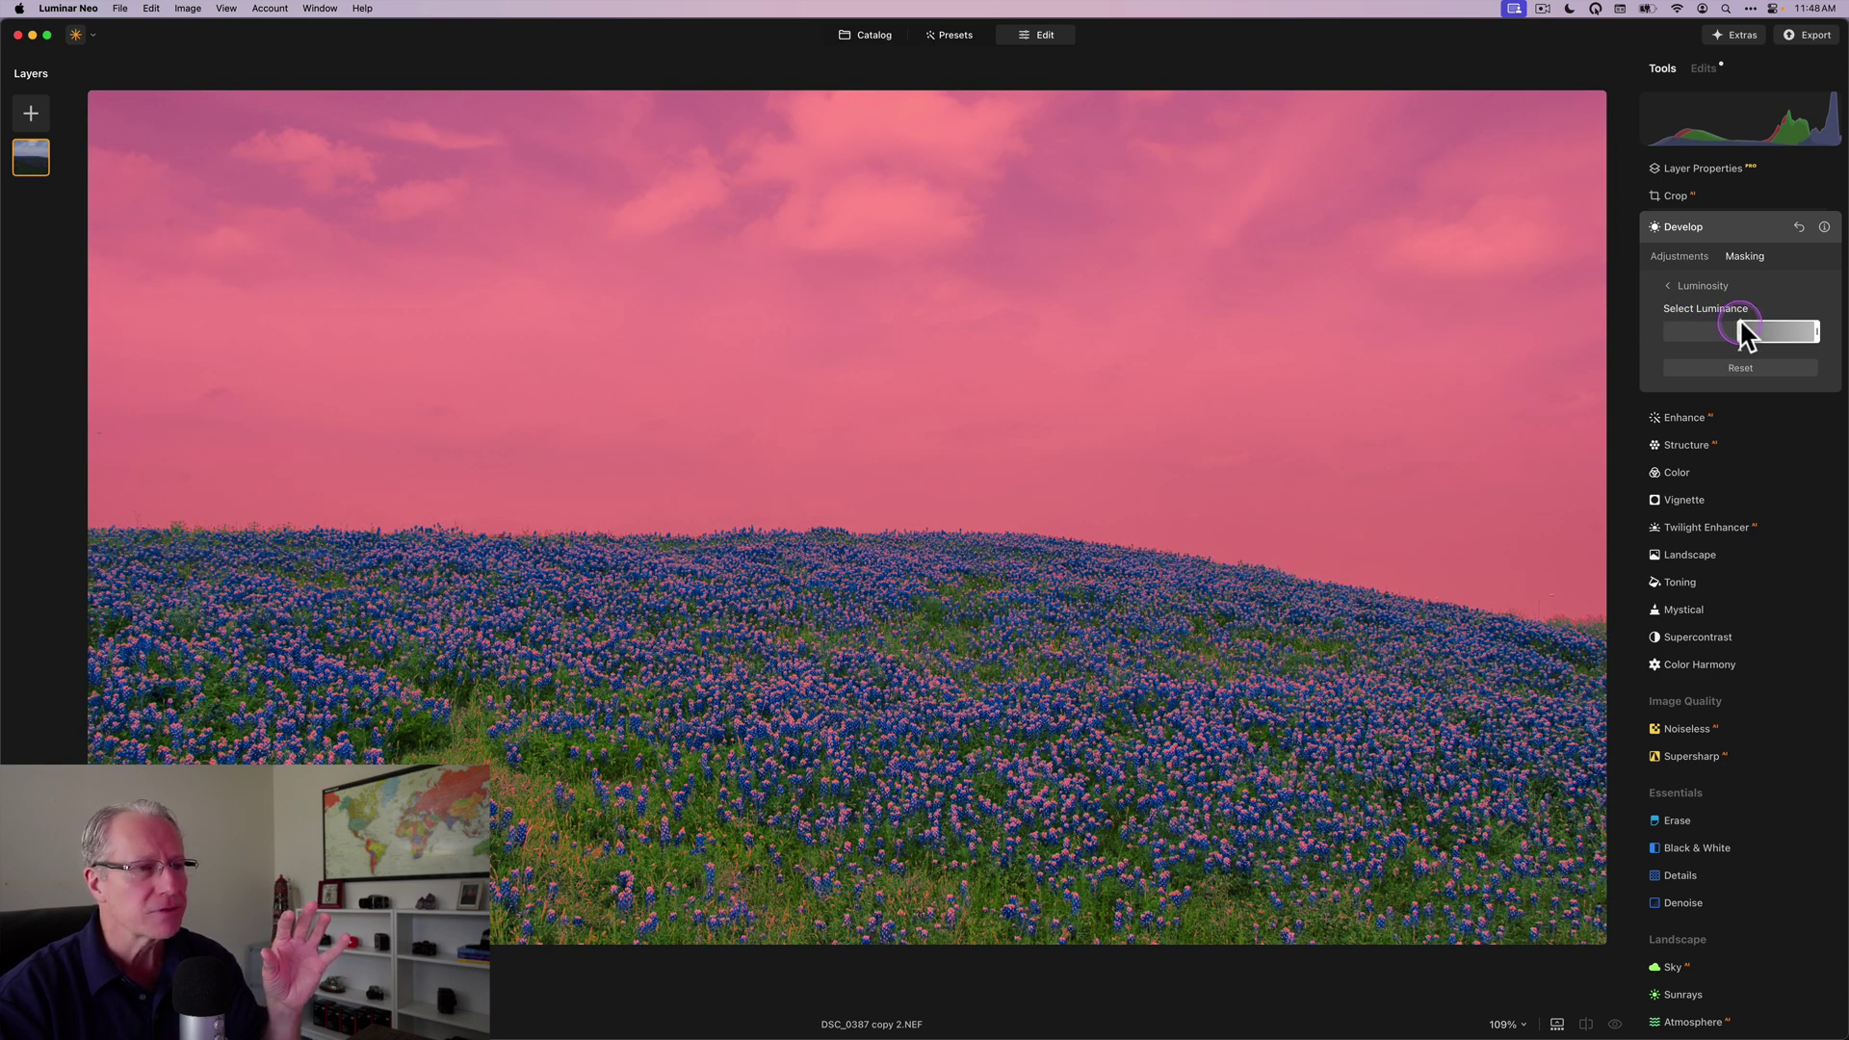
mouse_move(1740, 323)
mouse_down()
mouse_move(1747, 348)
mouse_move(1804, 338)
mouse_move(1787, 343)
mouse_move(1808, 357)
mouse_move(1684, 338)
mouse_move(1791, 346)
mouse_move(1737, 356)
mouse_move(1746, 337)
mouse_up()
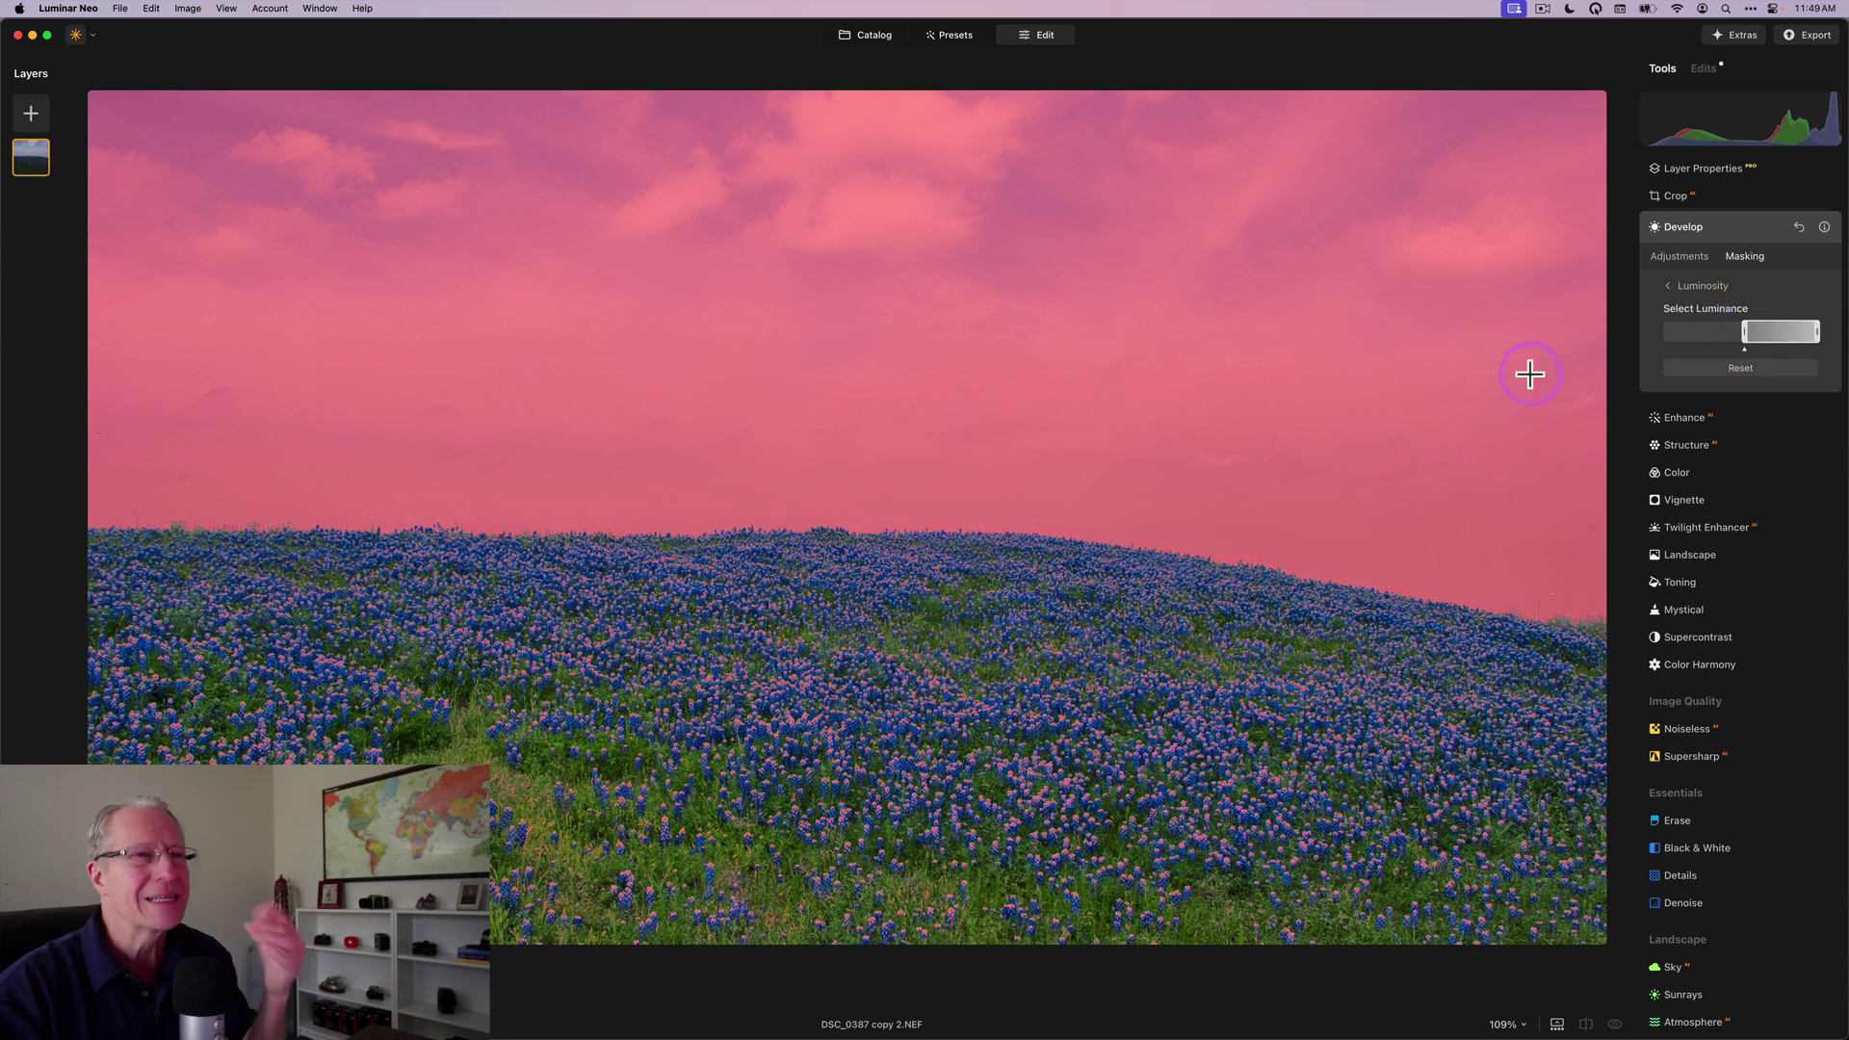
Add a Mask AI selection of the Sky to Develop, then hide the pink mask overlay
click(1672, 289)
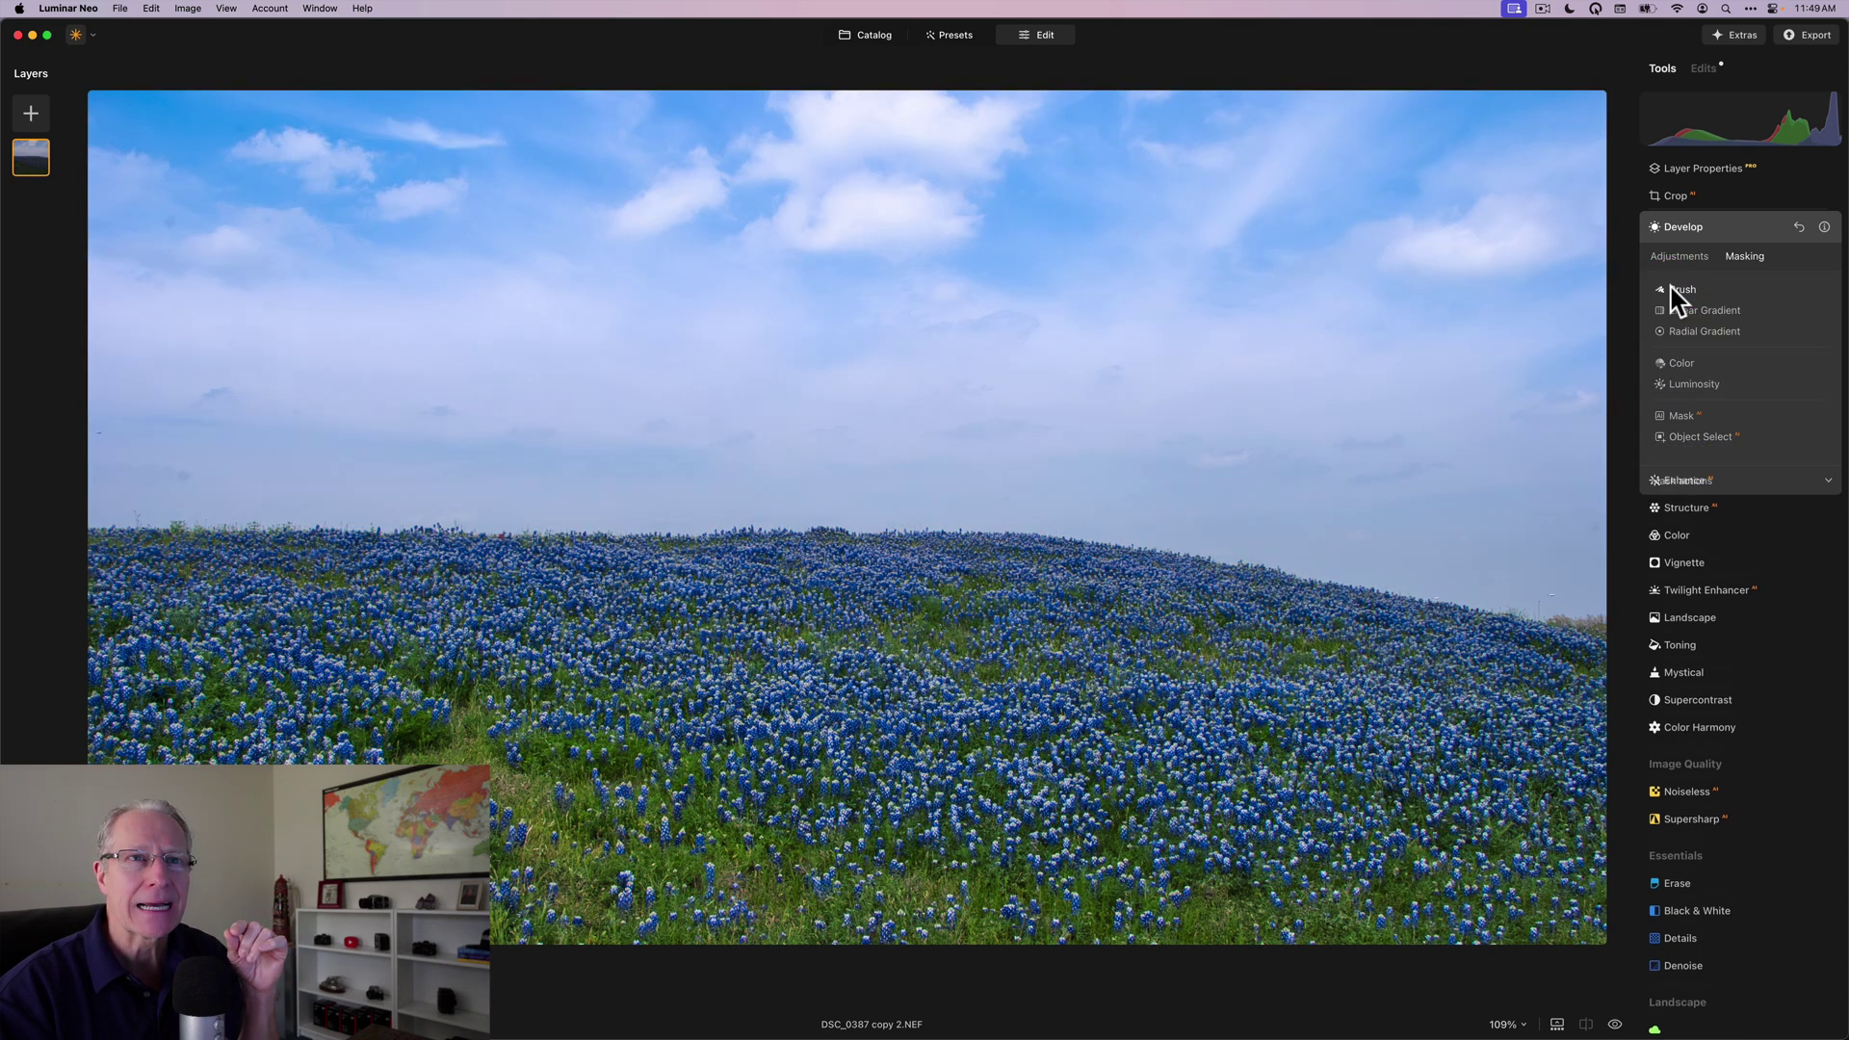
click(1680, 416)
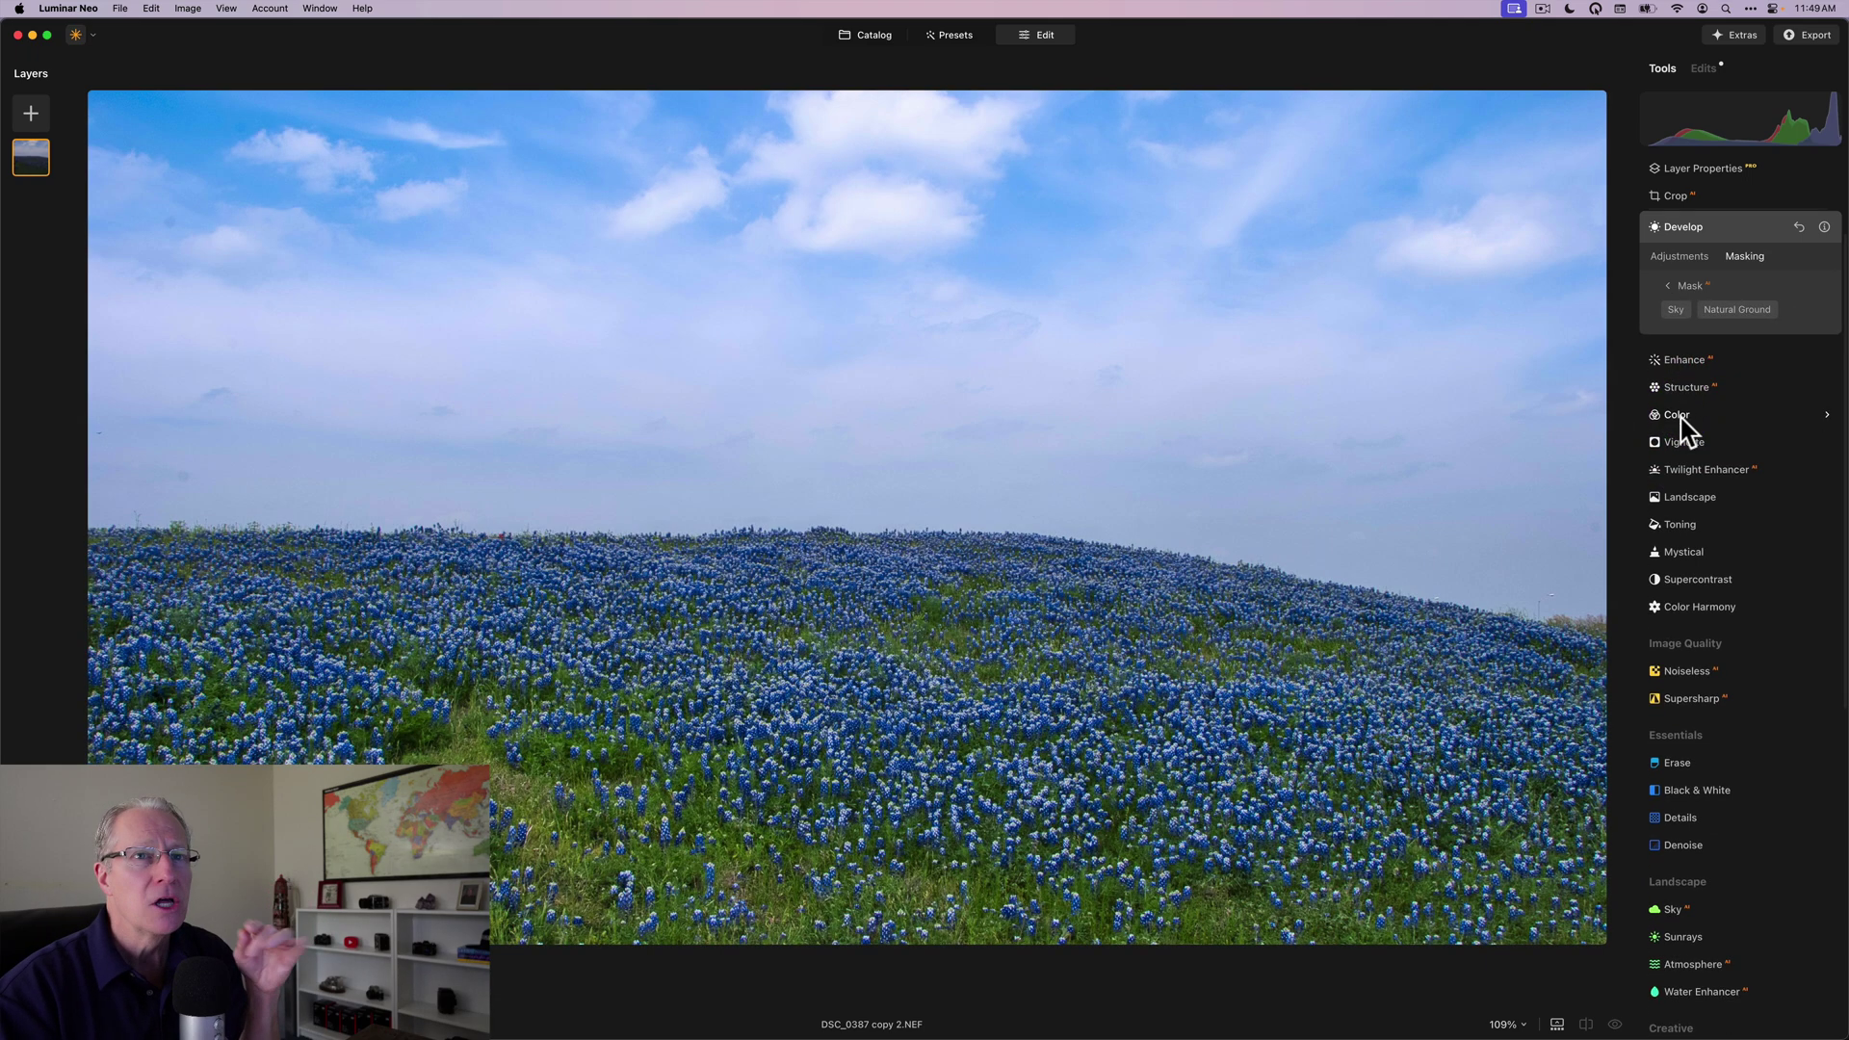
click(1675, 310)
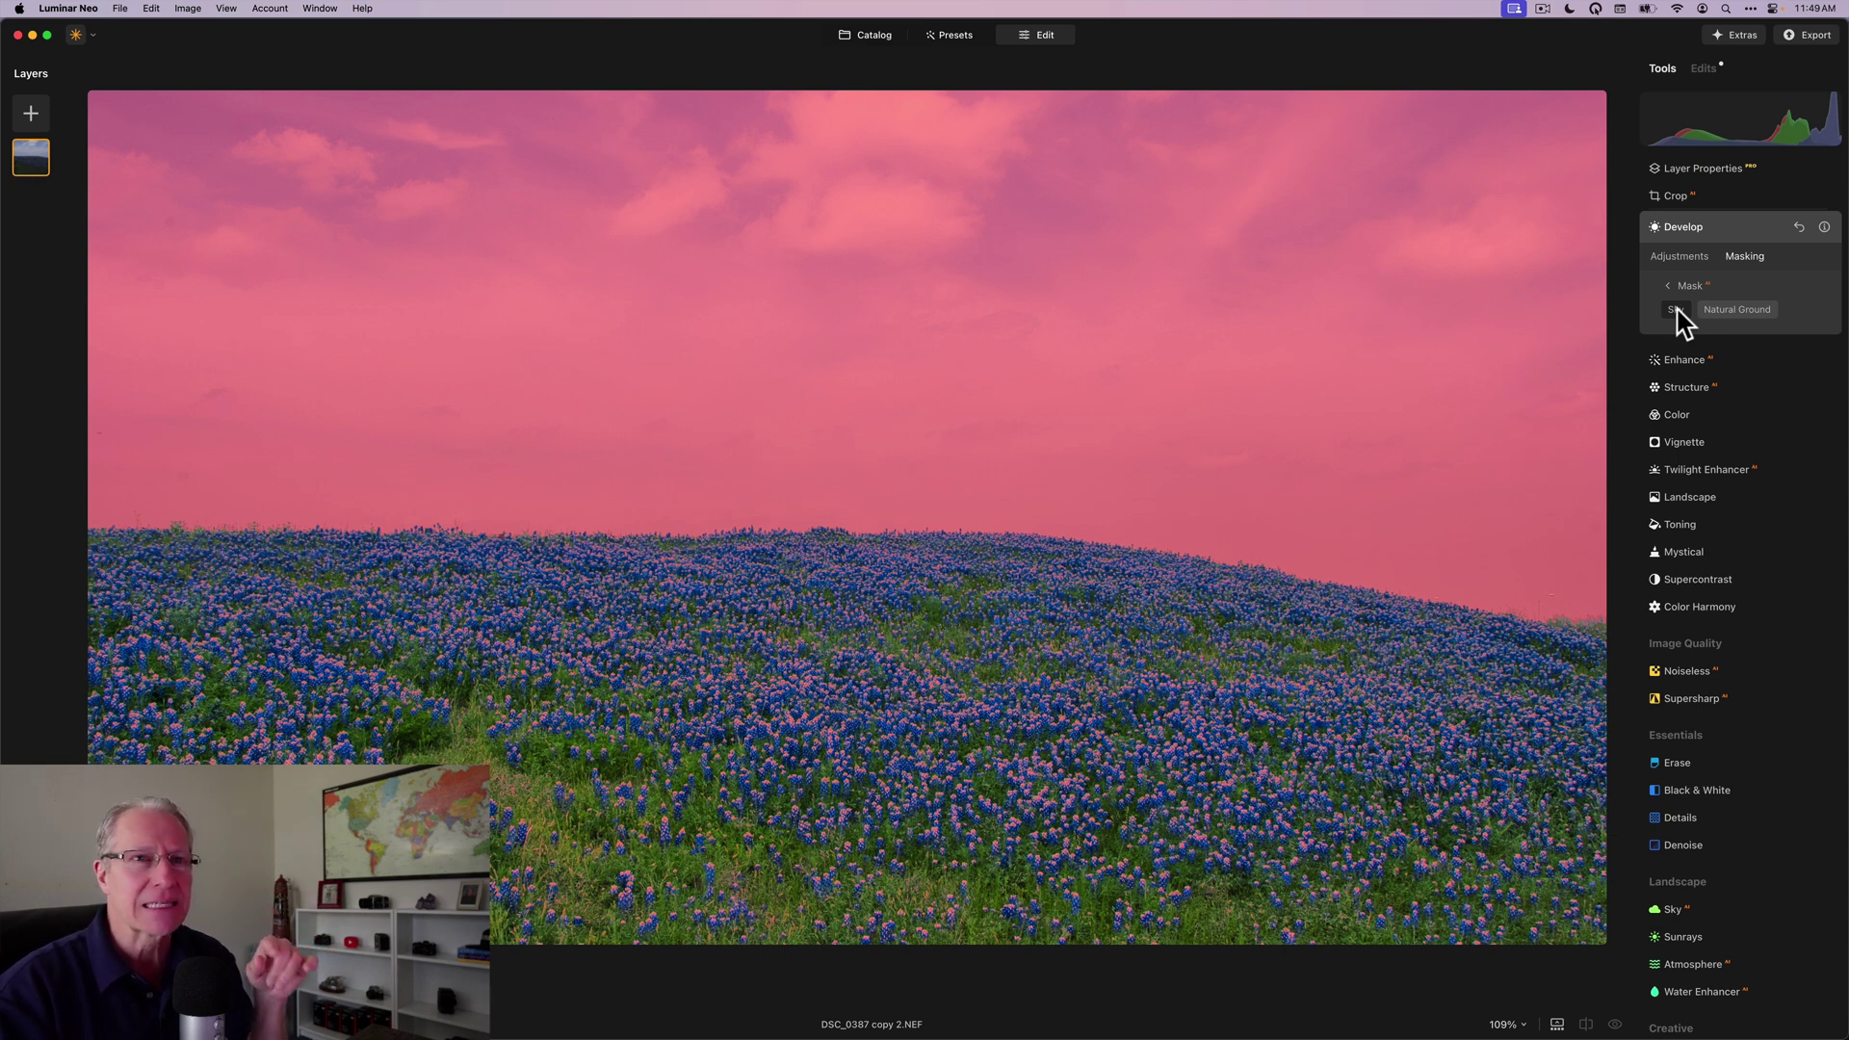
click(1672, 310)
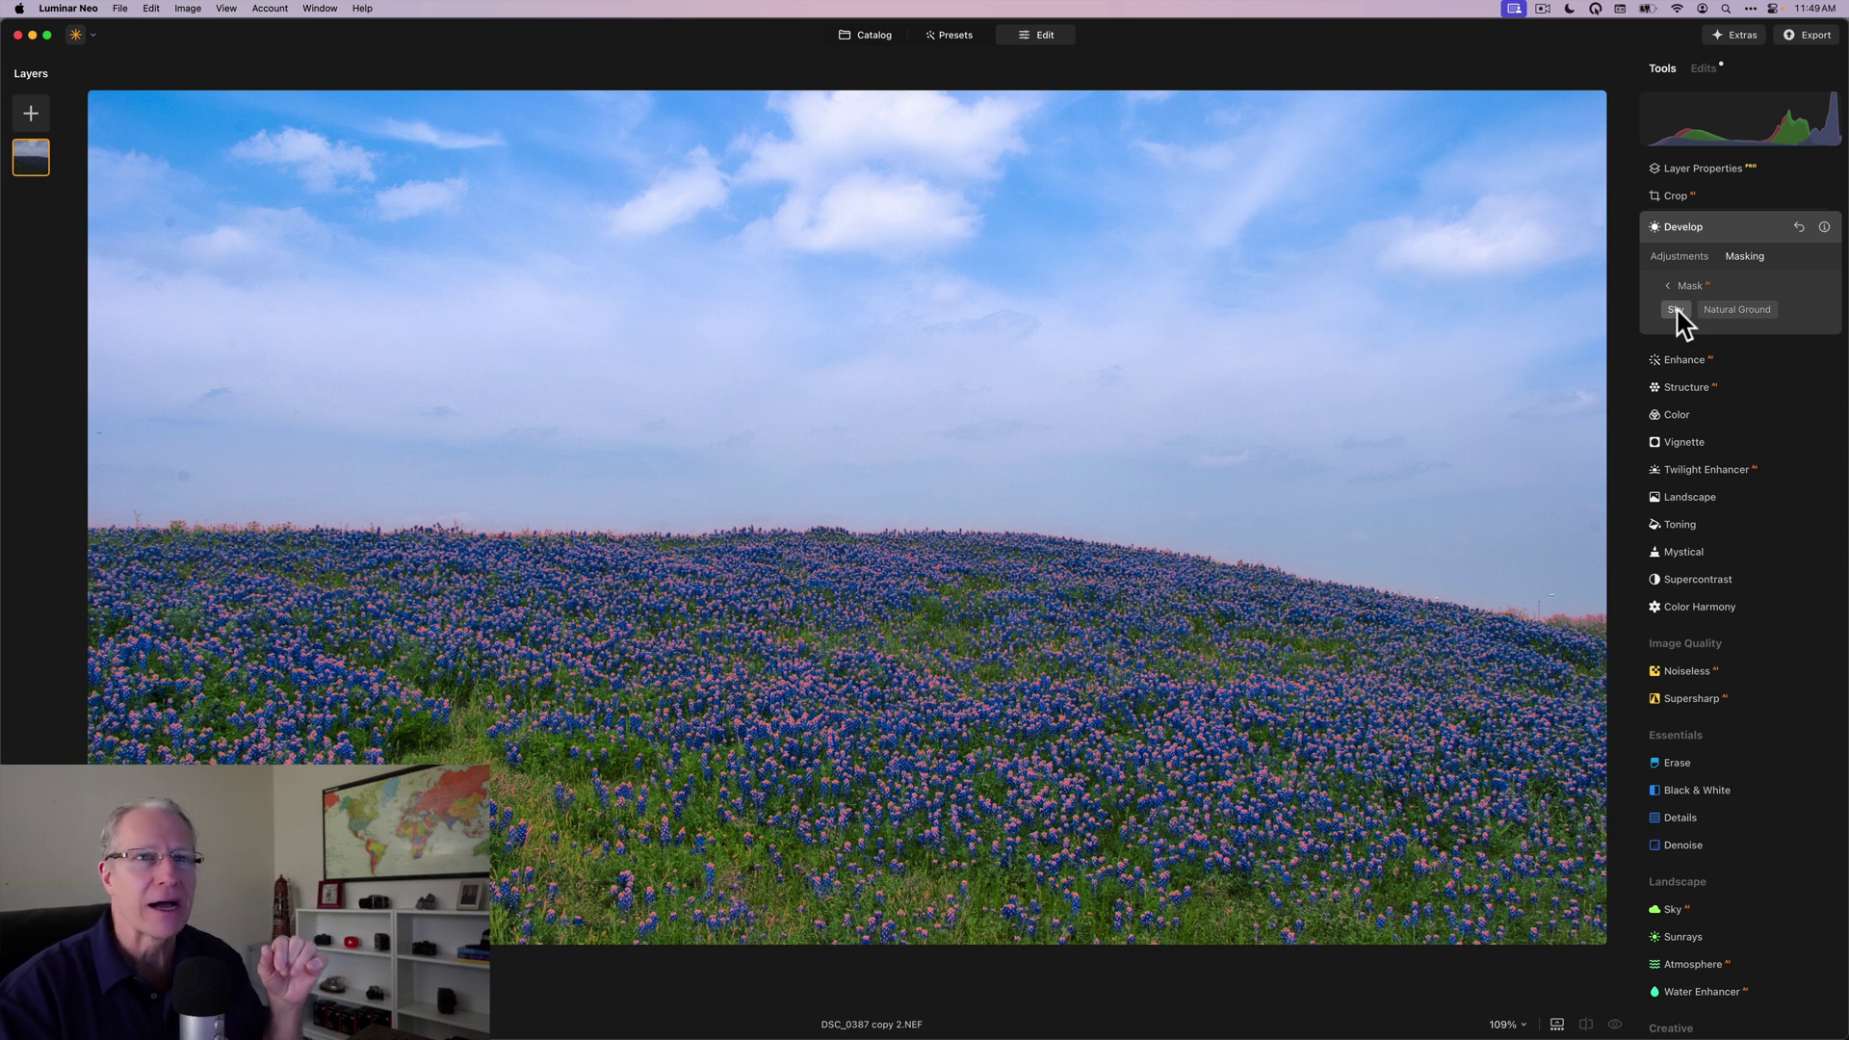
Set the masked Develop Exposure to 0.76 and Highlights to 7, compare before/after, then collapse Develop
click(1678, 255)
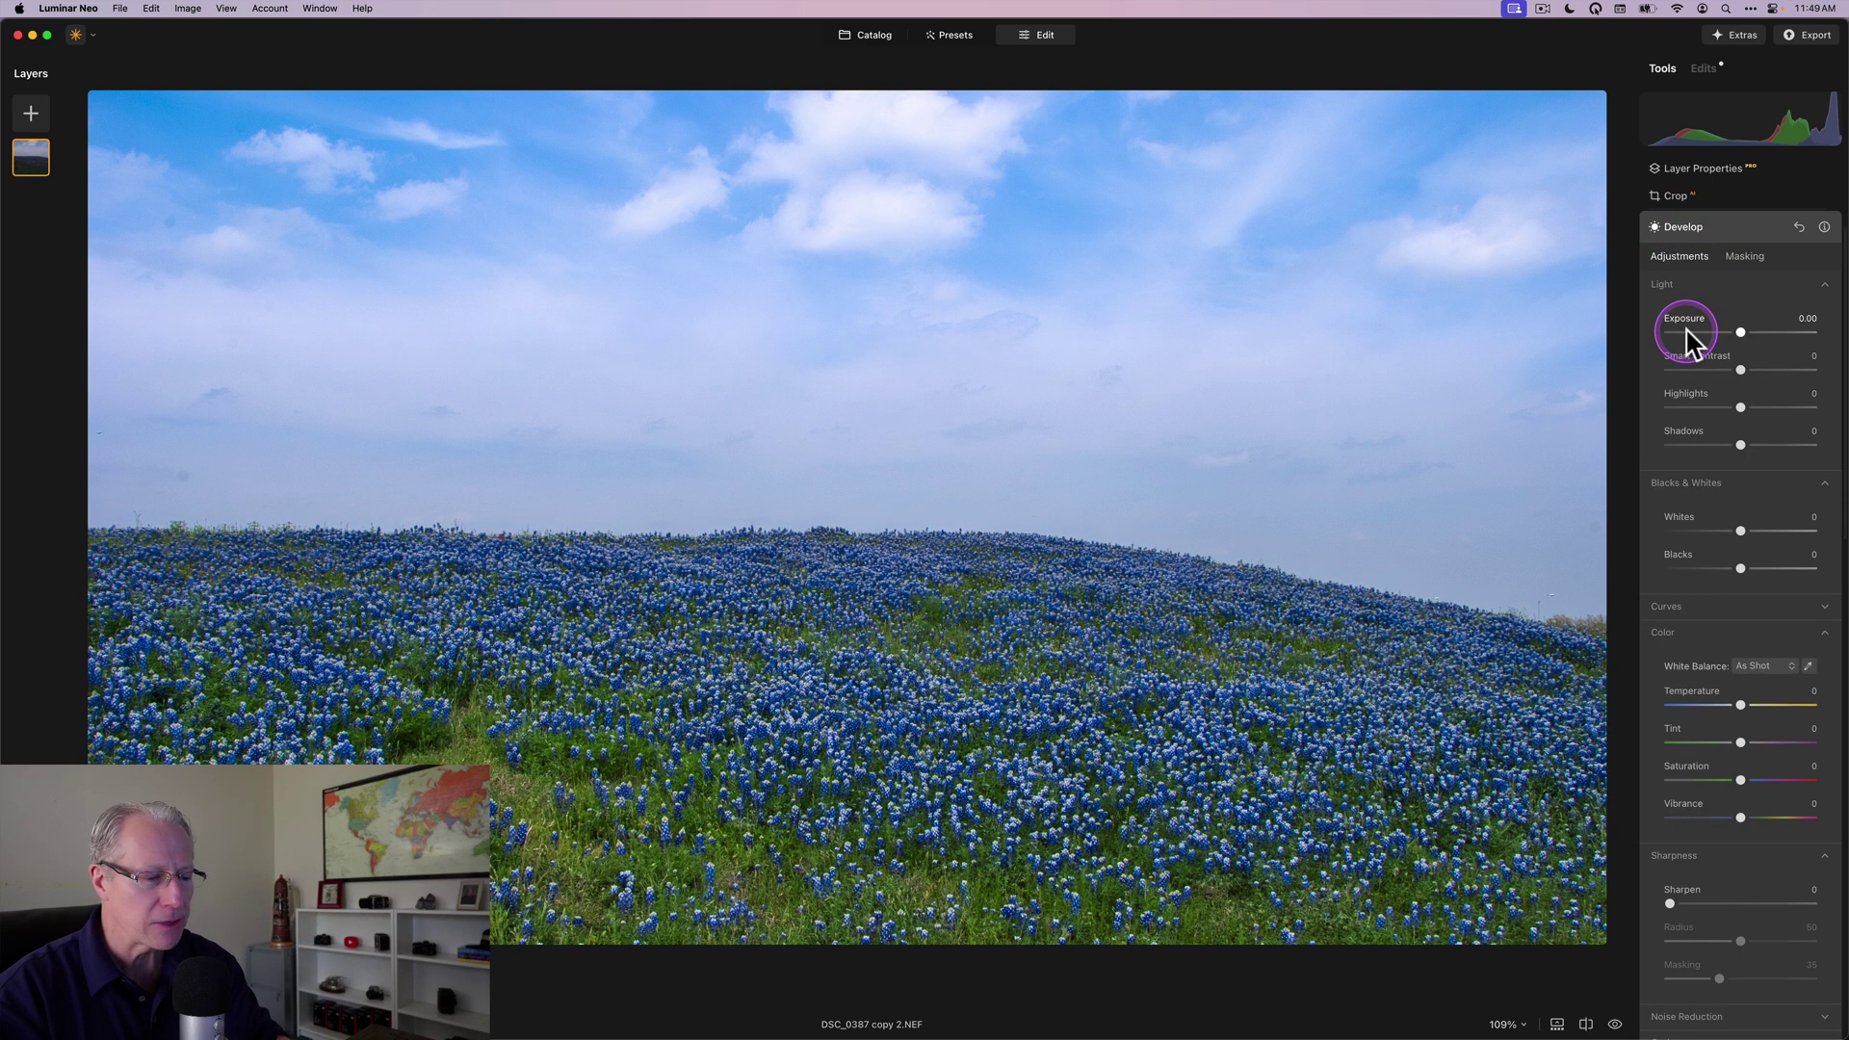
mouse_move(1739, 334)
mouse_down()
mouse_move(1779, 337)
mouse_move(1753, 336)
mouse_up()
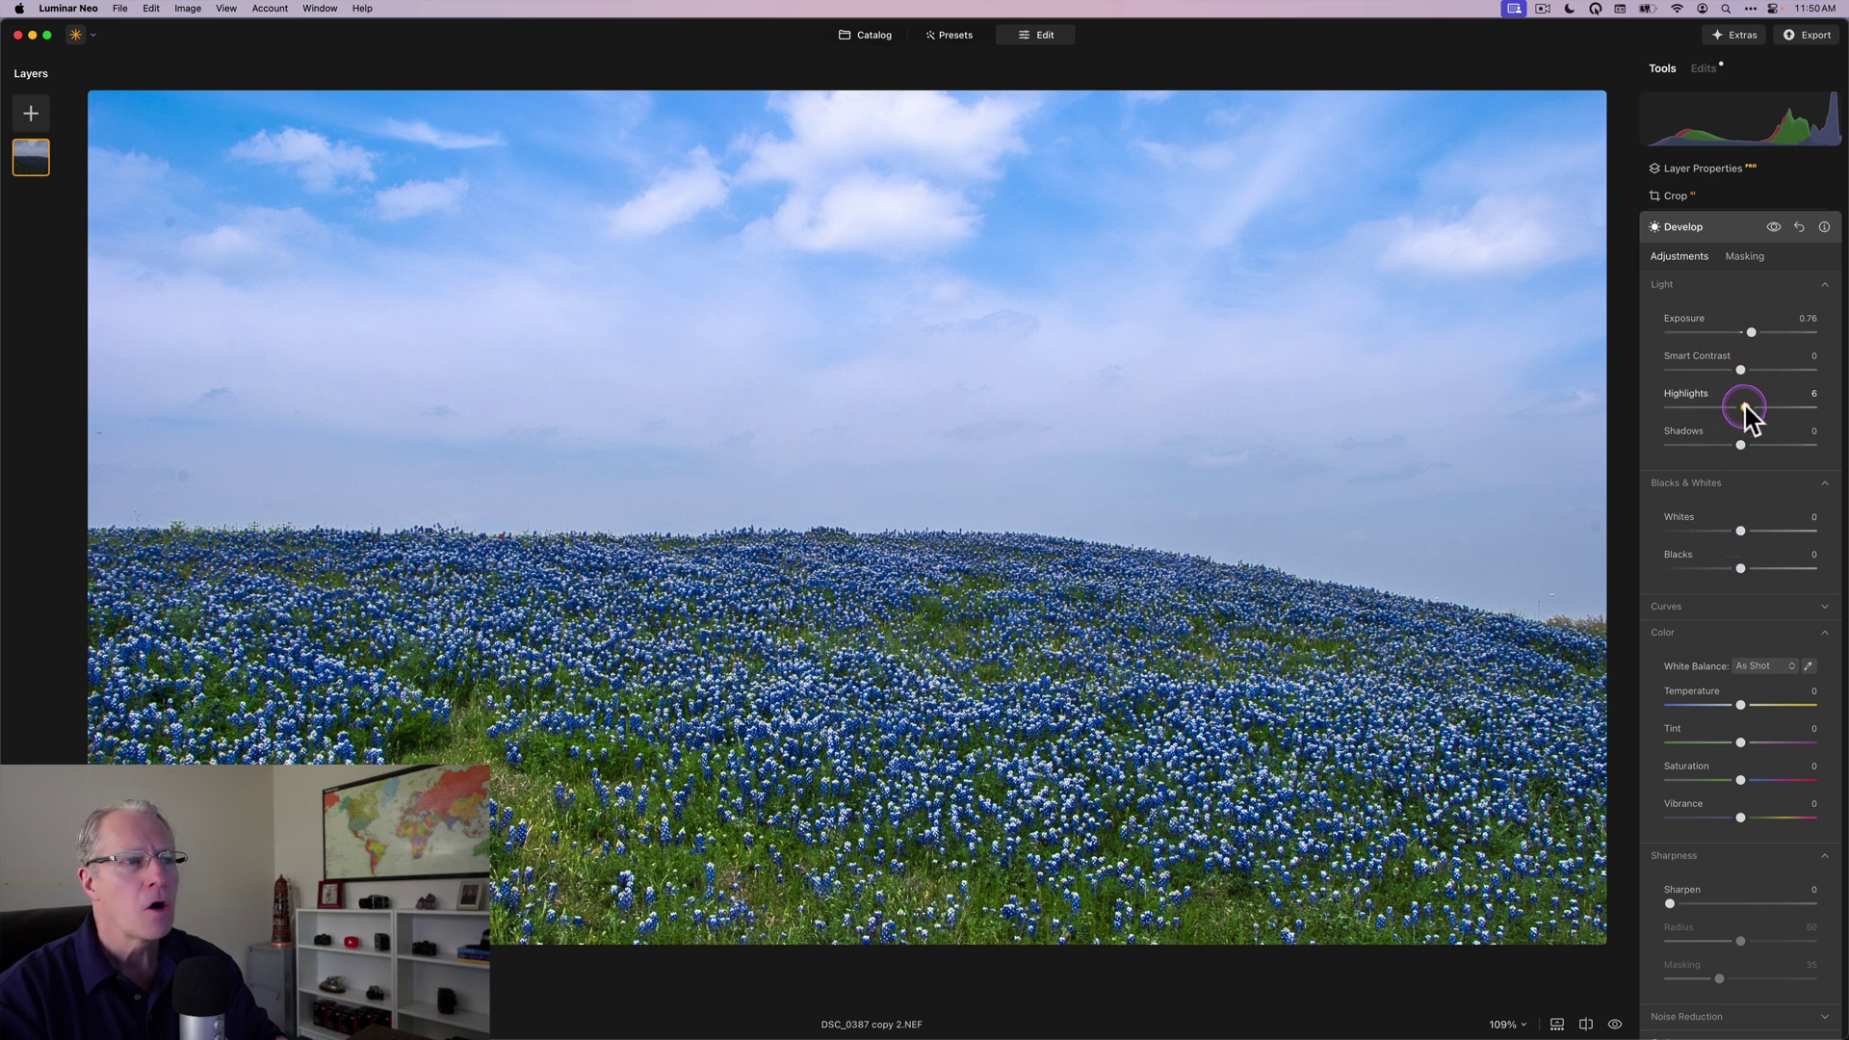
drag(1743, 409, 1748, 416)
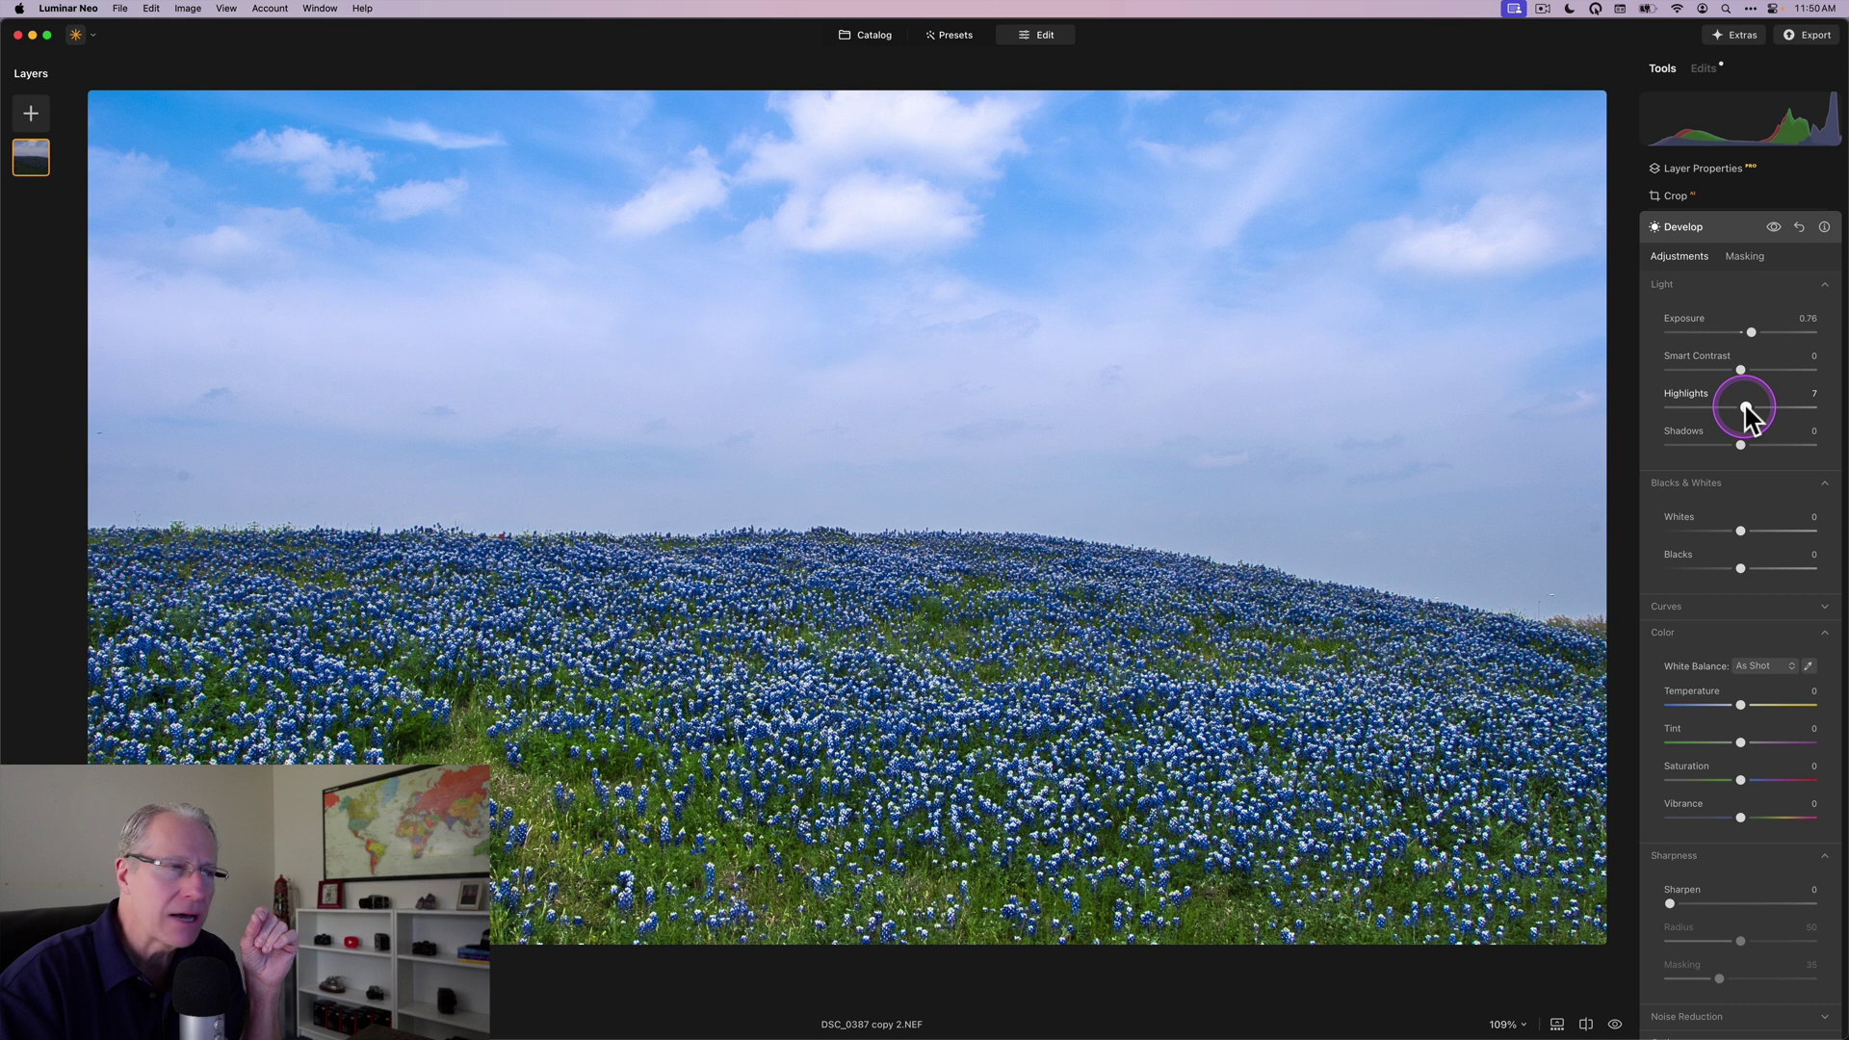
click(1772, 227)
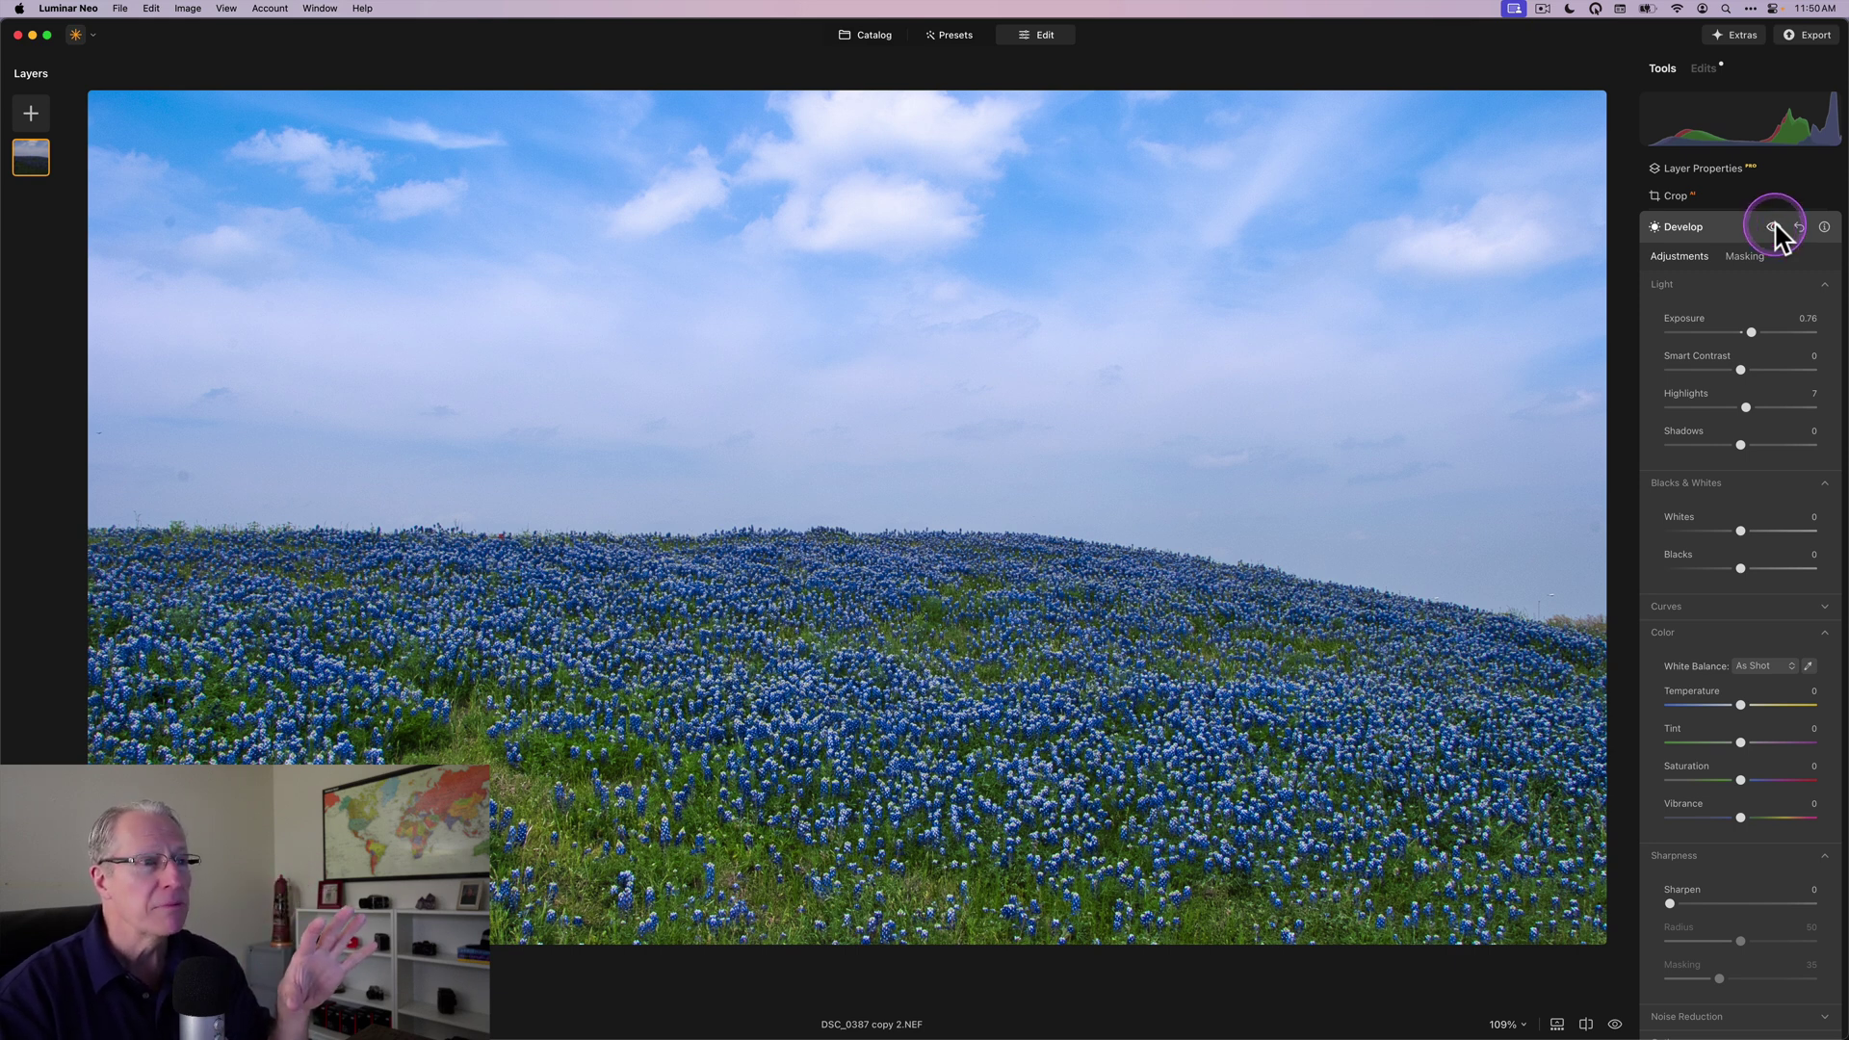
click(1773, 228)
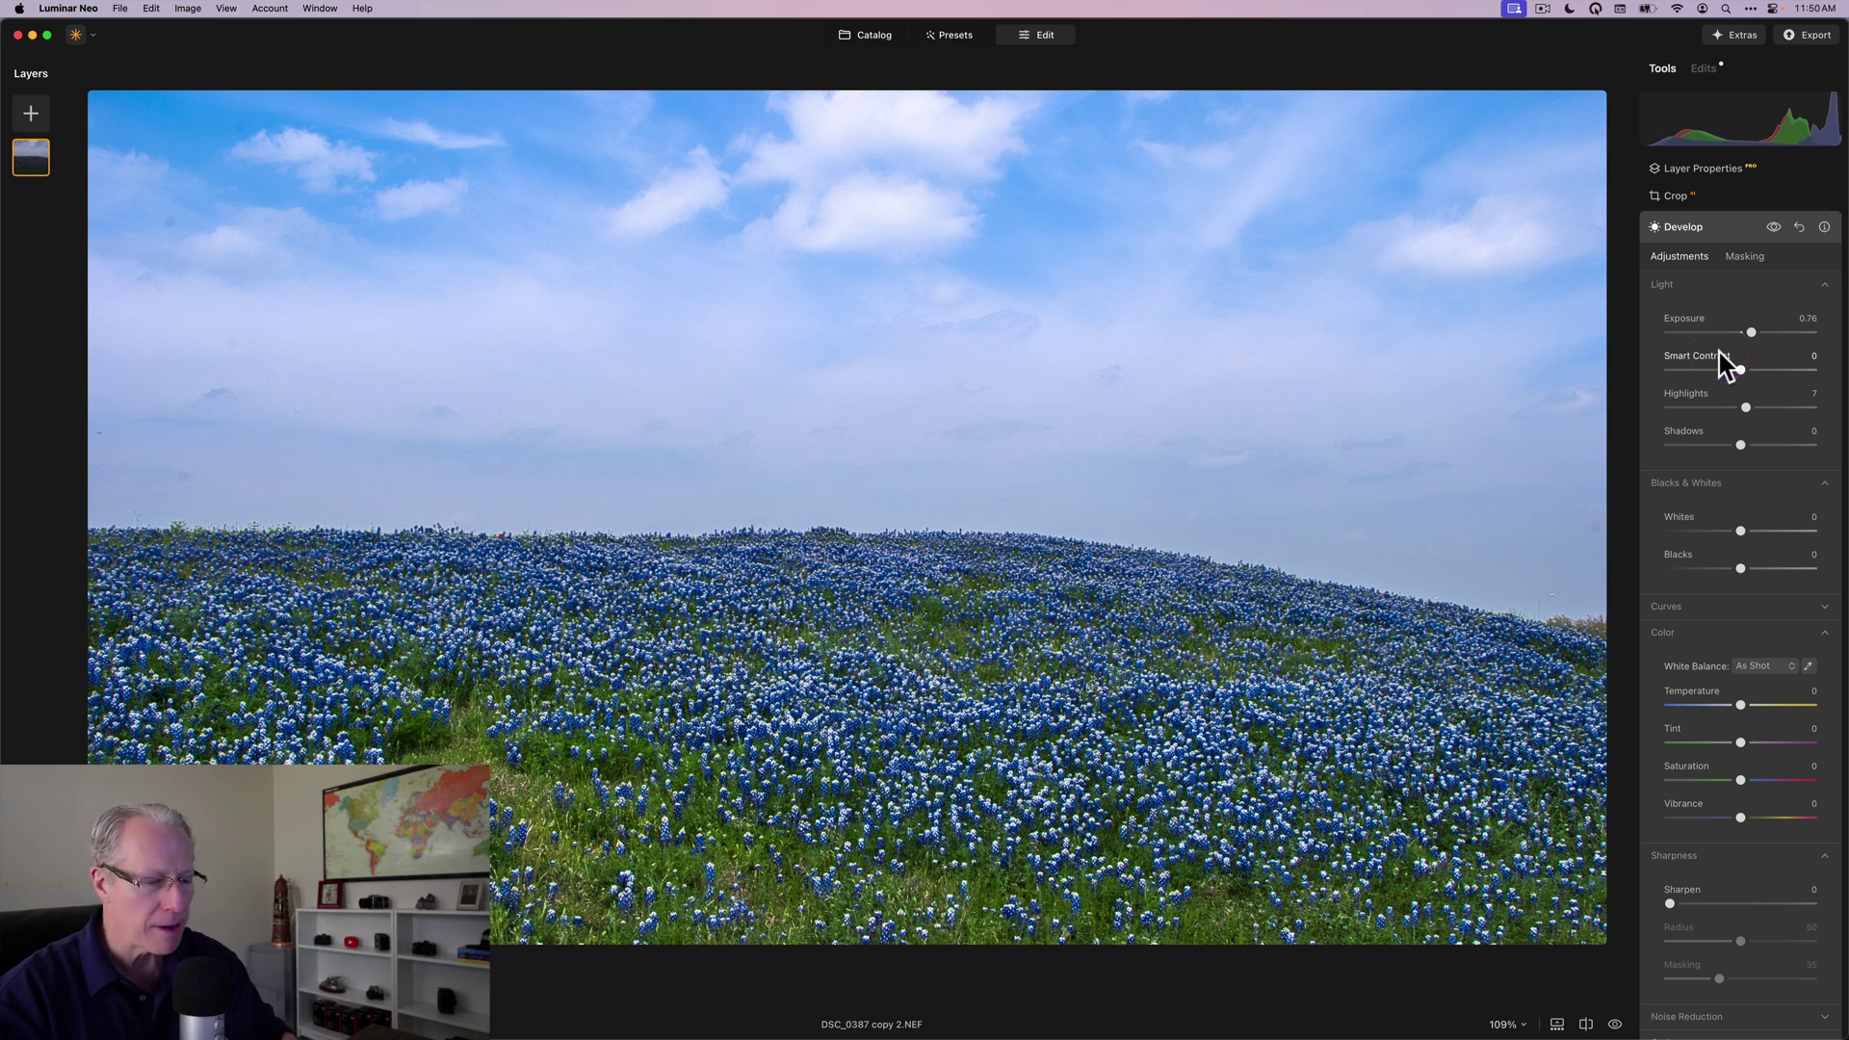
click(1715, 233)
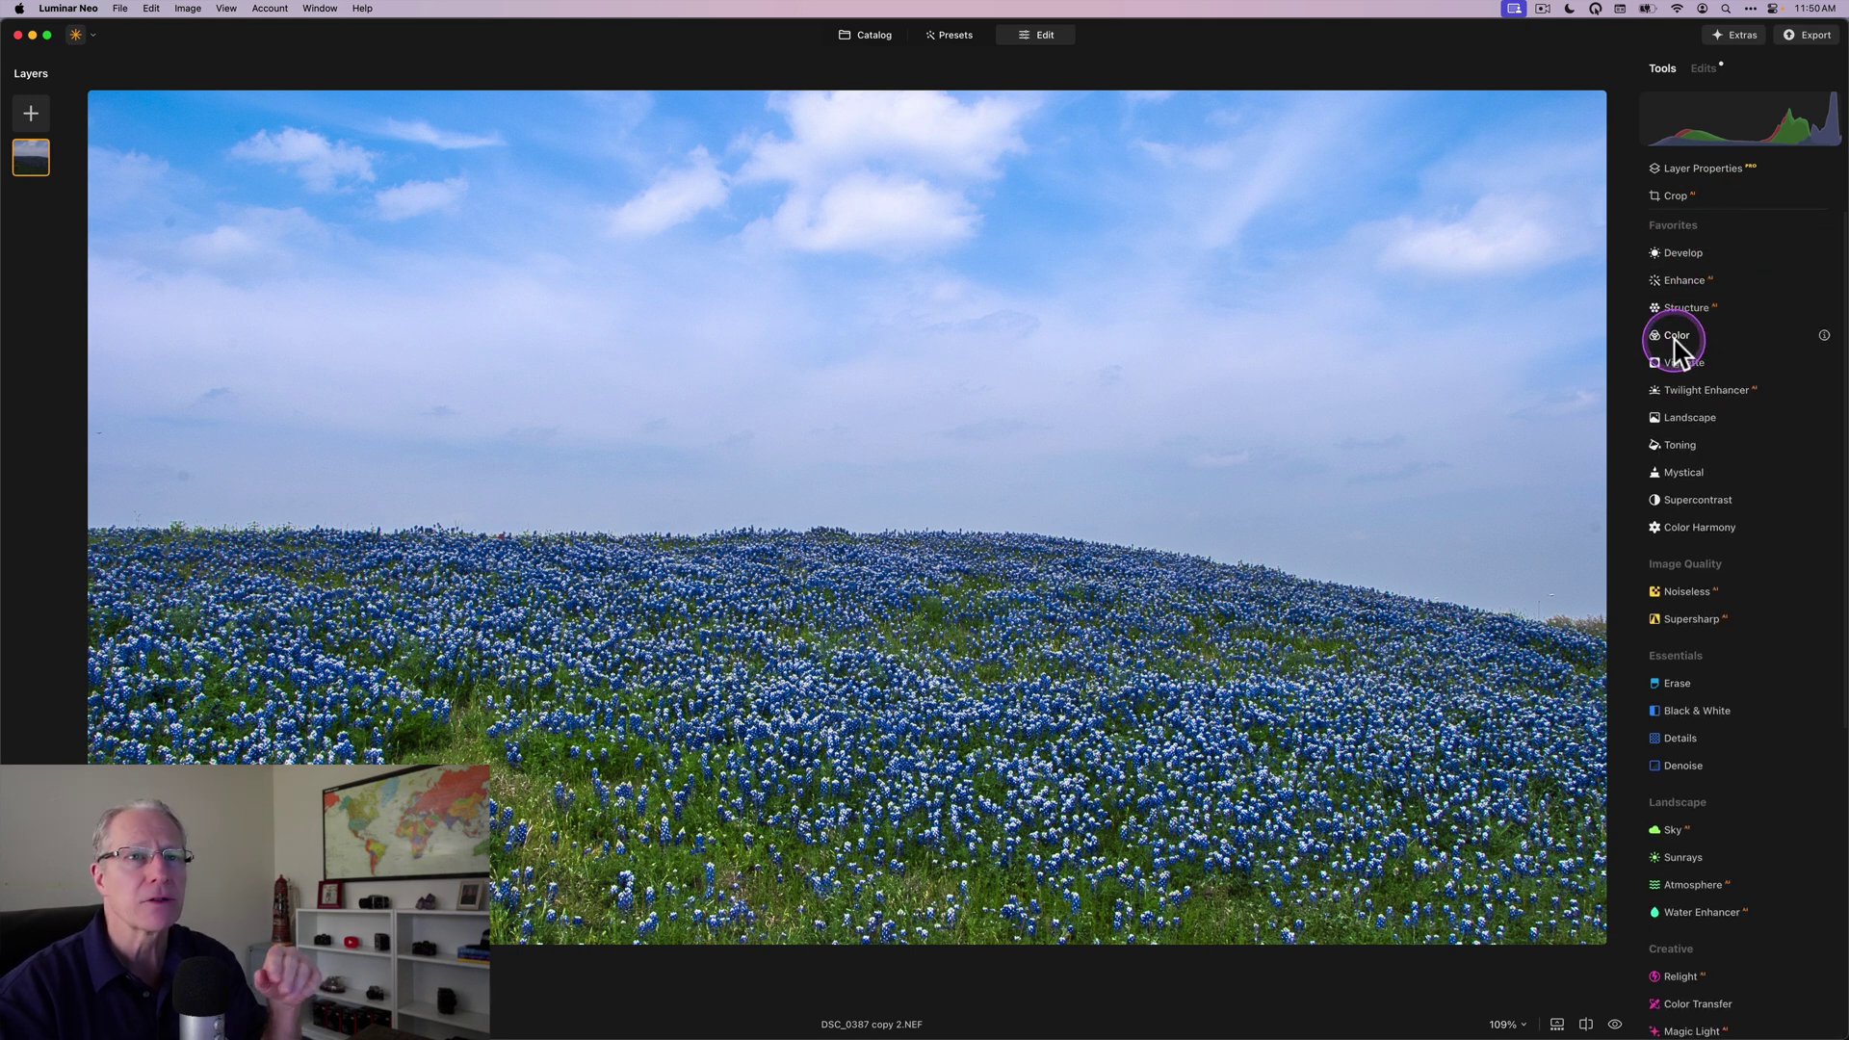
In the Color tool, switch HSL to Hue and set Yellow to 100 and Green to 45
click(1677, 349)
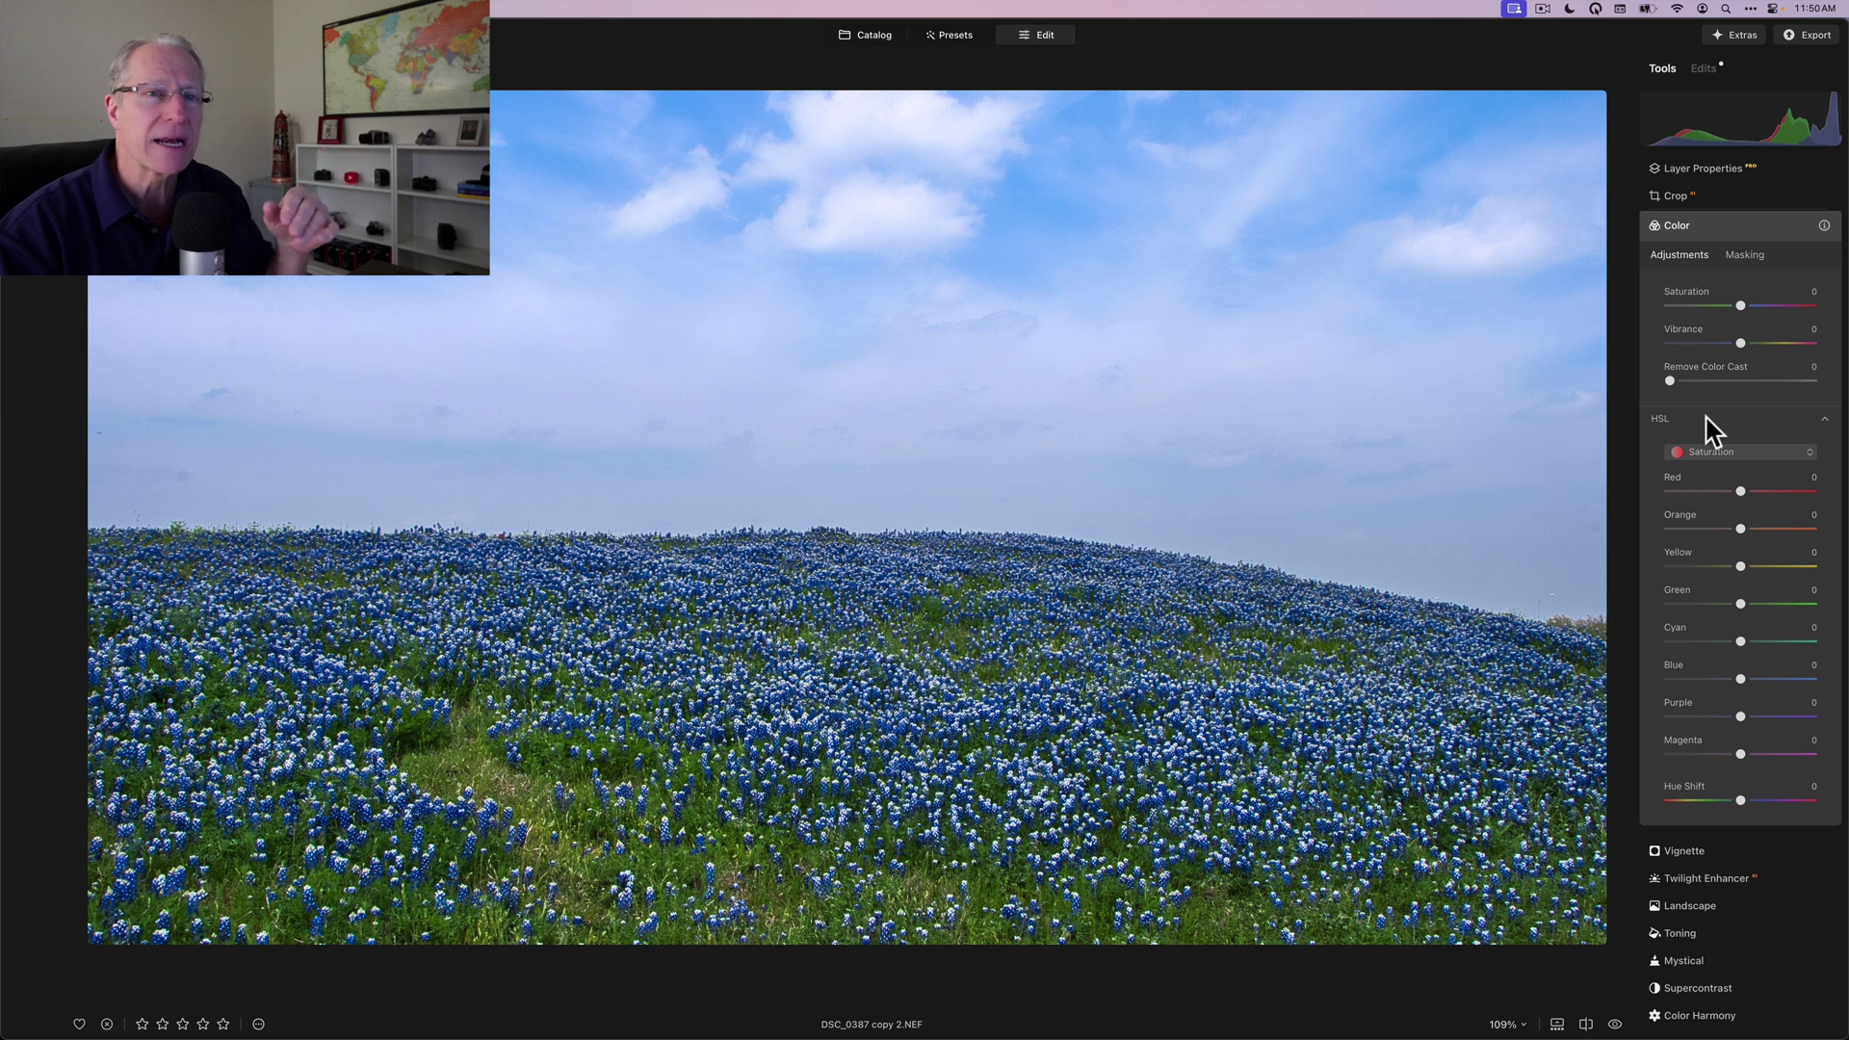
drag(1706, 426, 1685, 392)
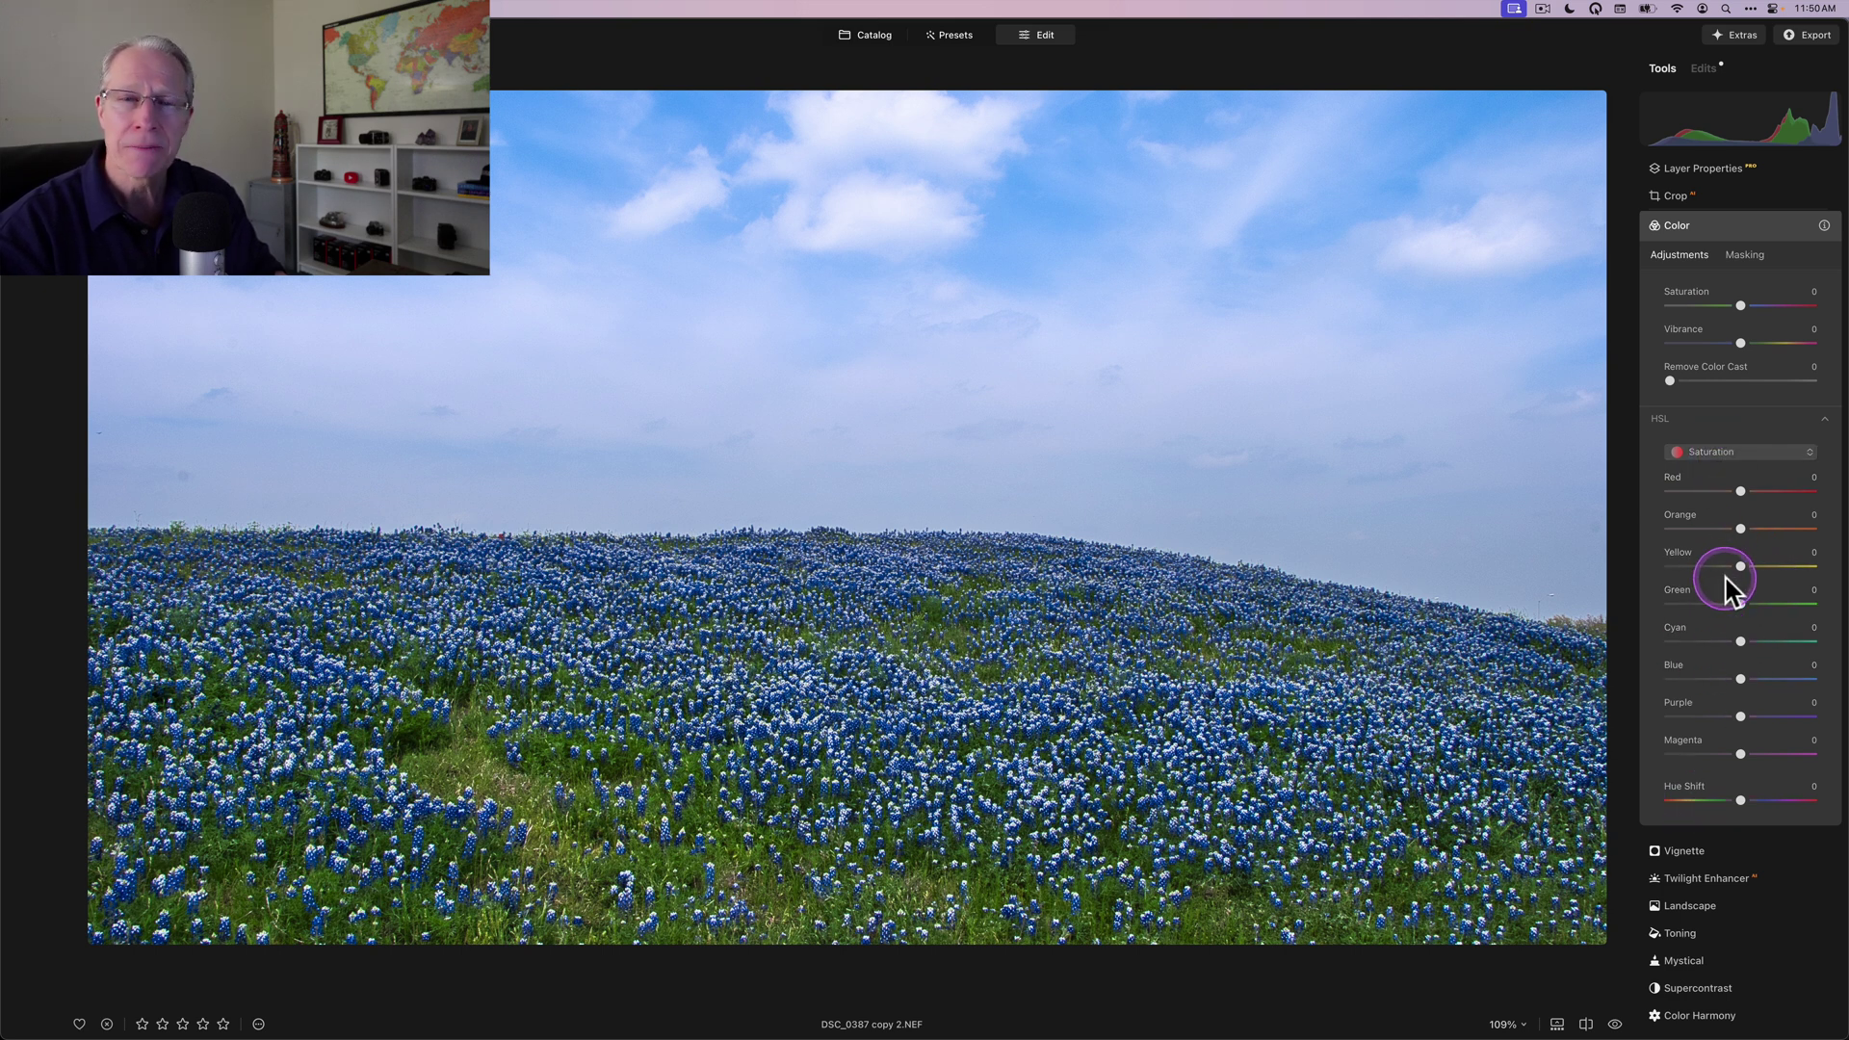
click(1723, 454)
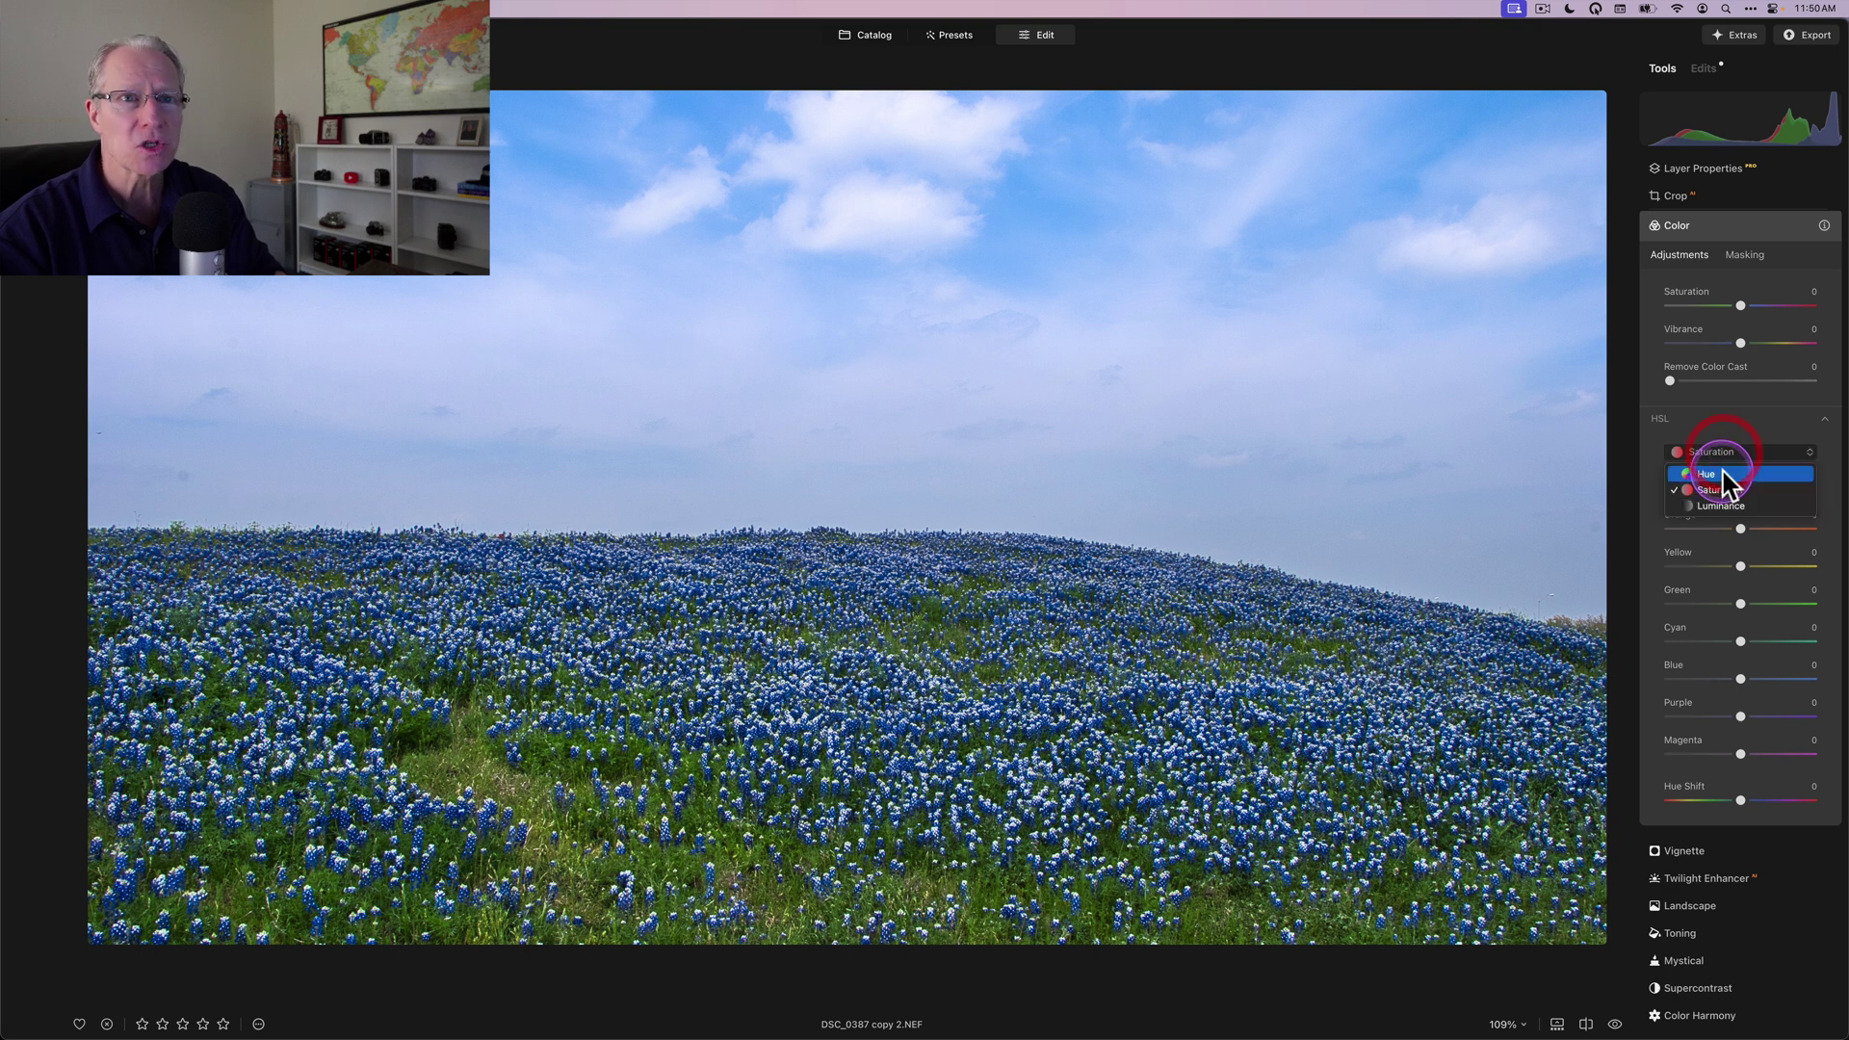
click(1723, 471)
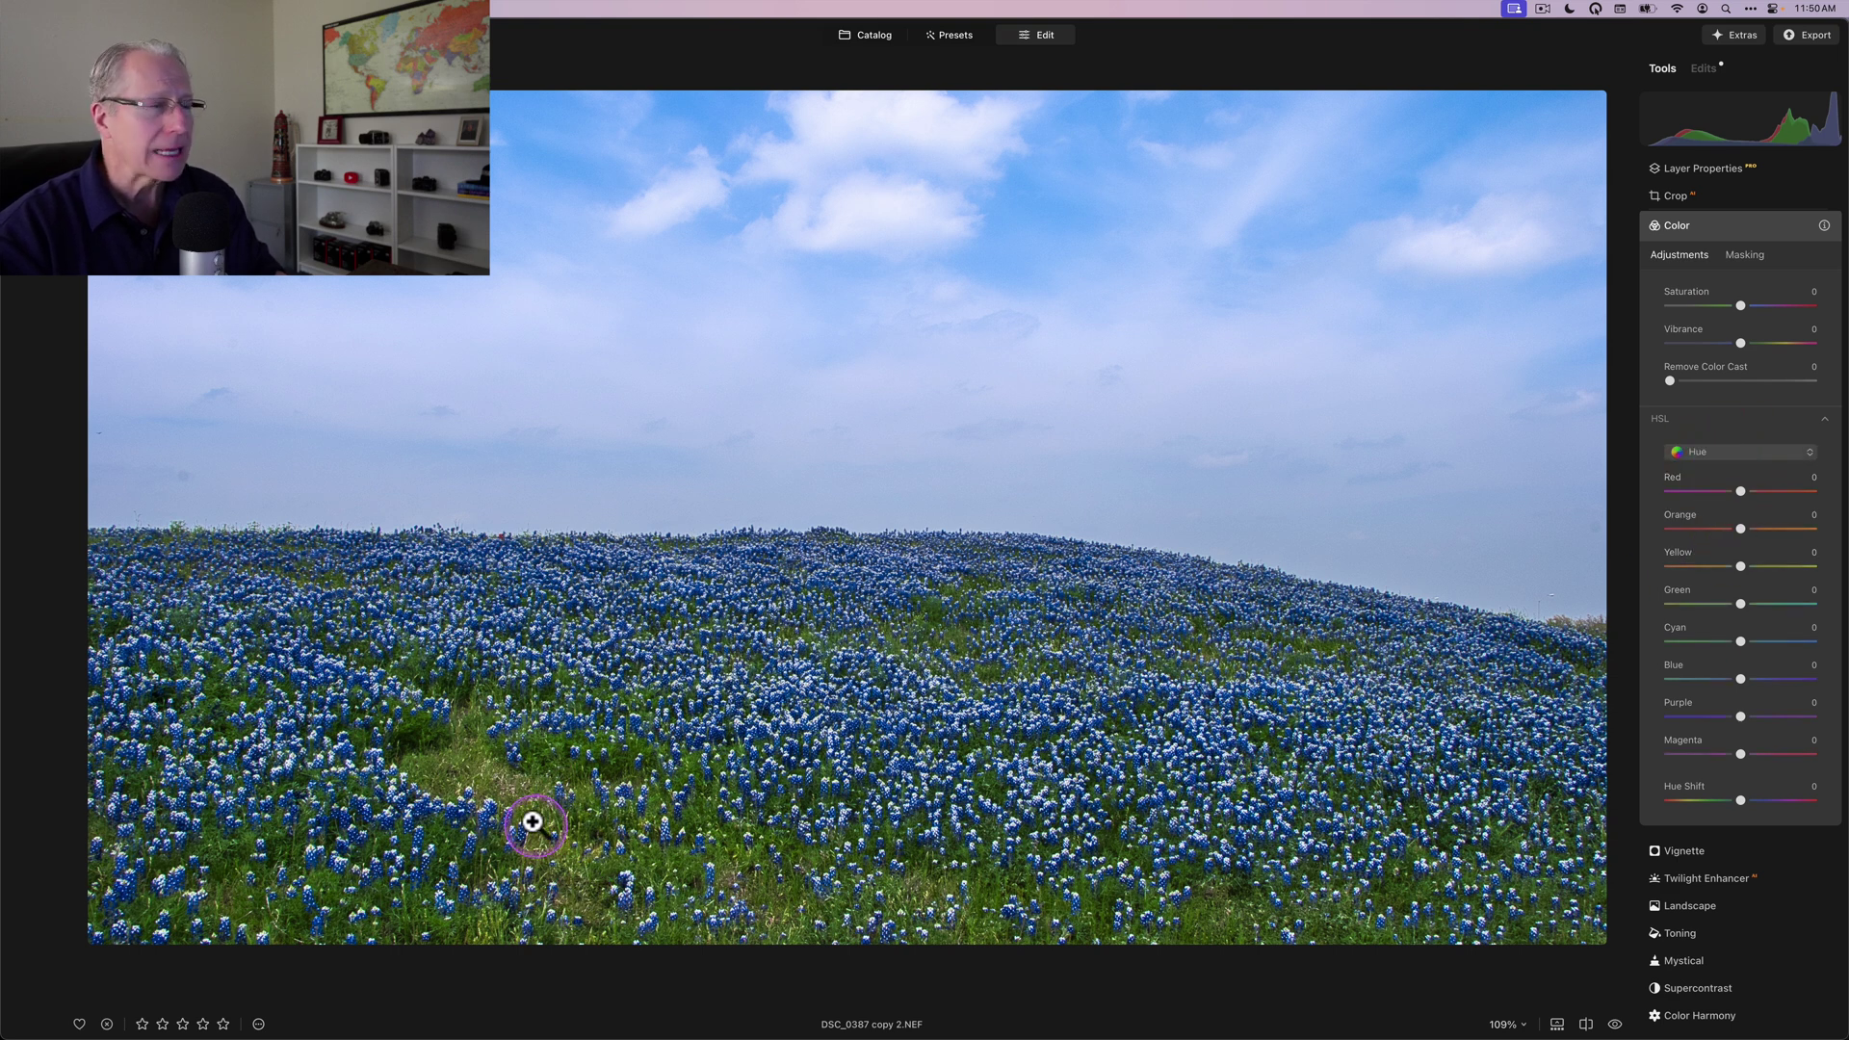
drag(1733, 570, 1816, 574)
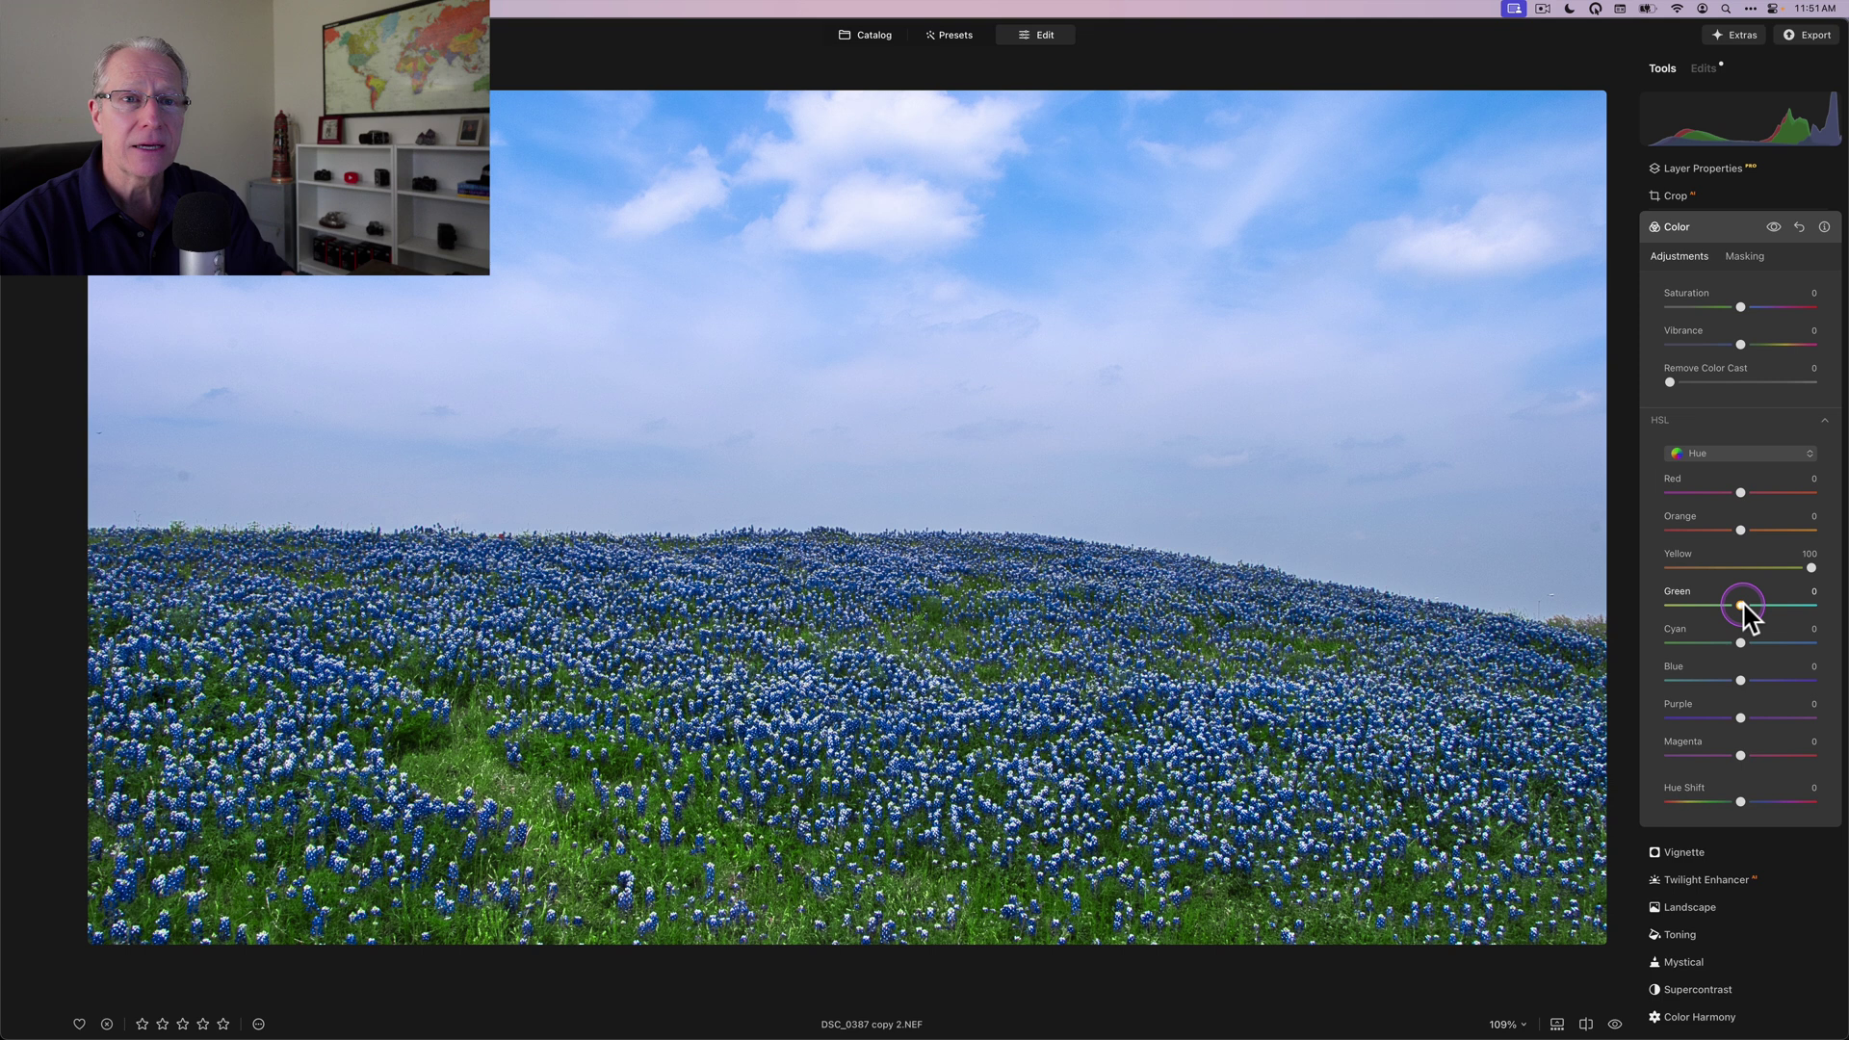
drag(1740, 605, 1772, 606)
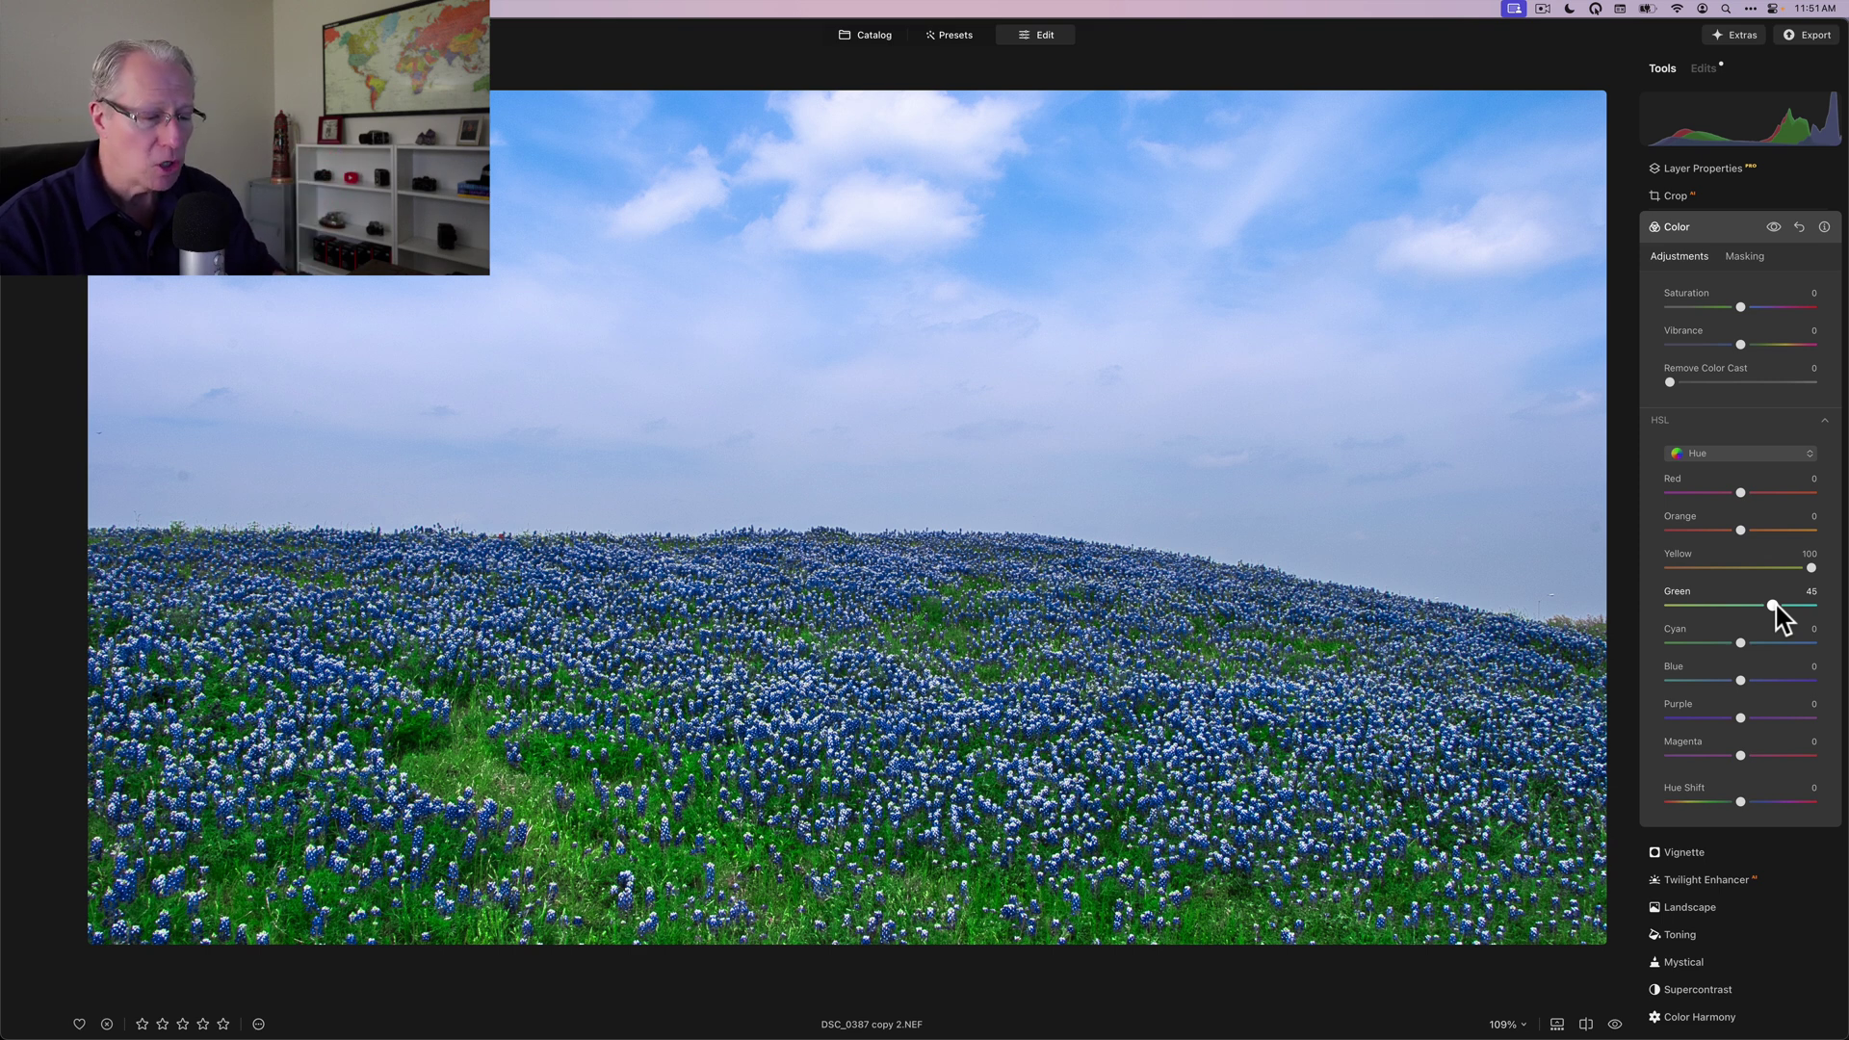
drag(1726, 496, 1726, 496)
click(1723, 456)
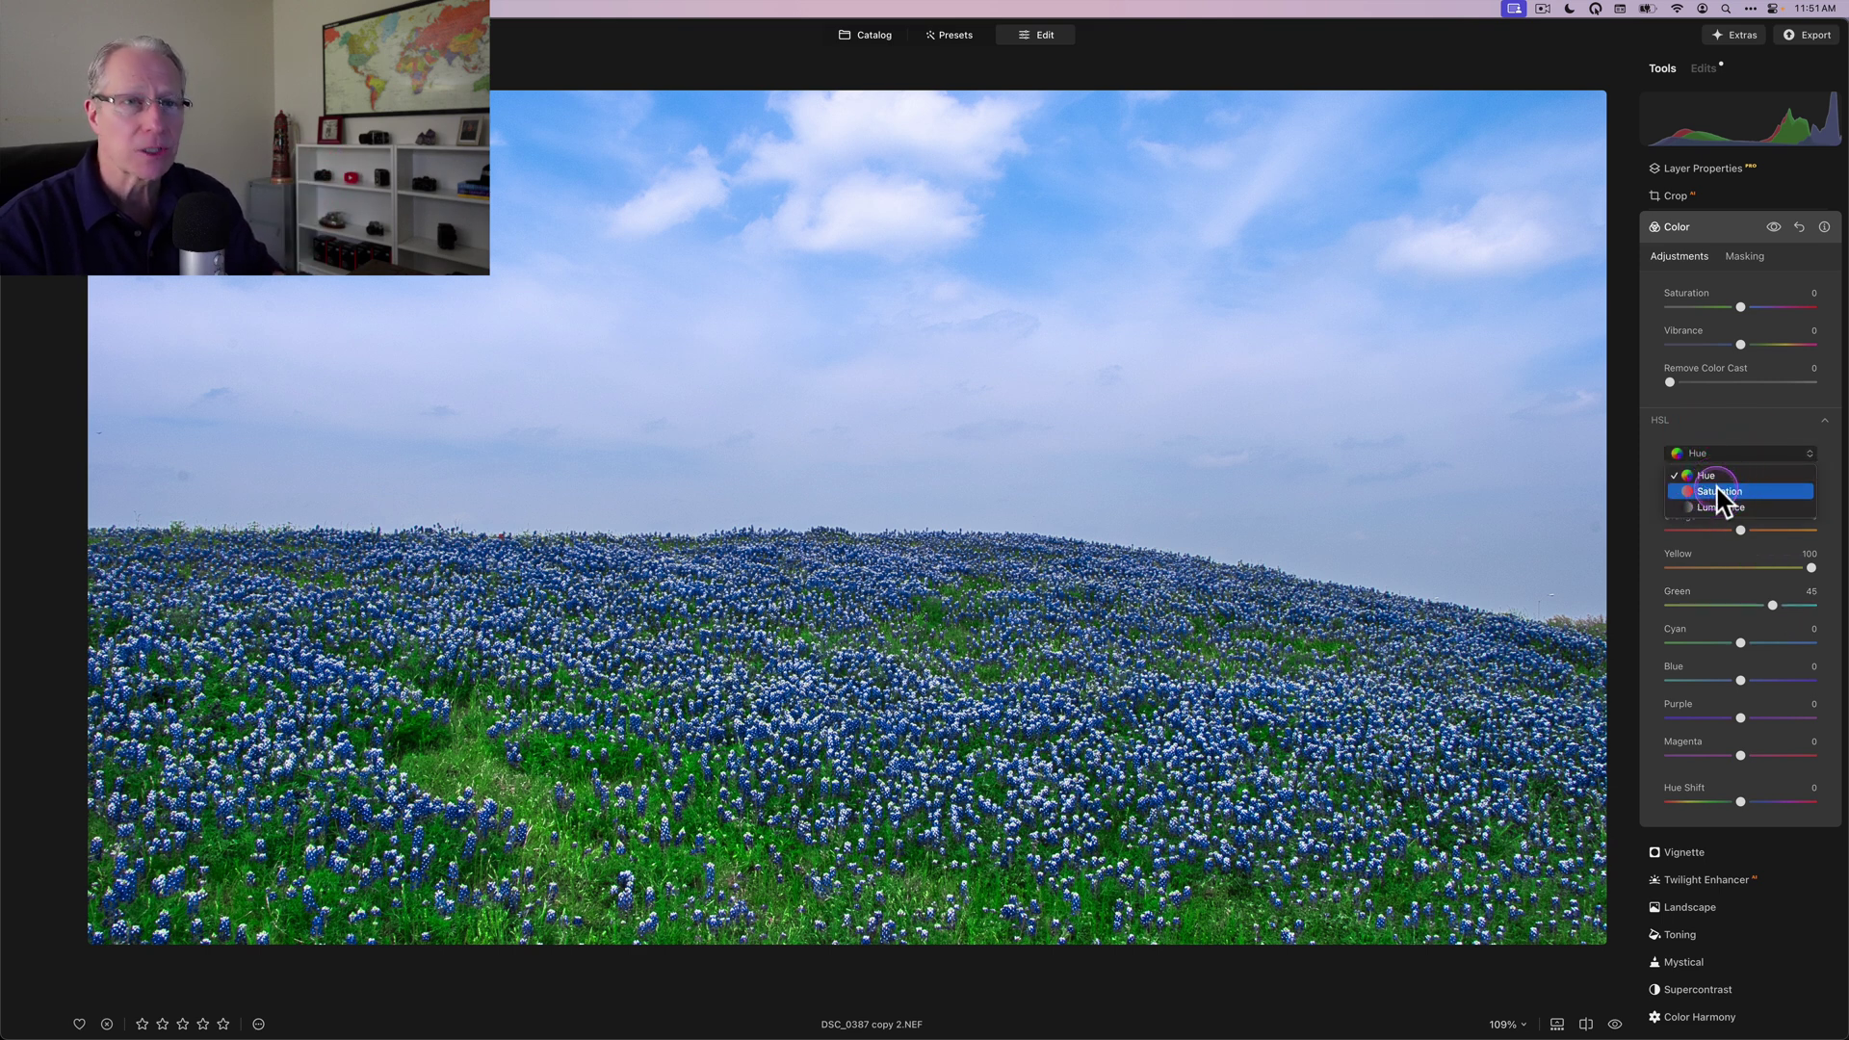
Switch HSL to Saturation, lower Yellow to -56 and Green to -8, and compare before/after
click(1719, 493)
drag(1717, 570, 1733, 610)
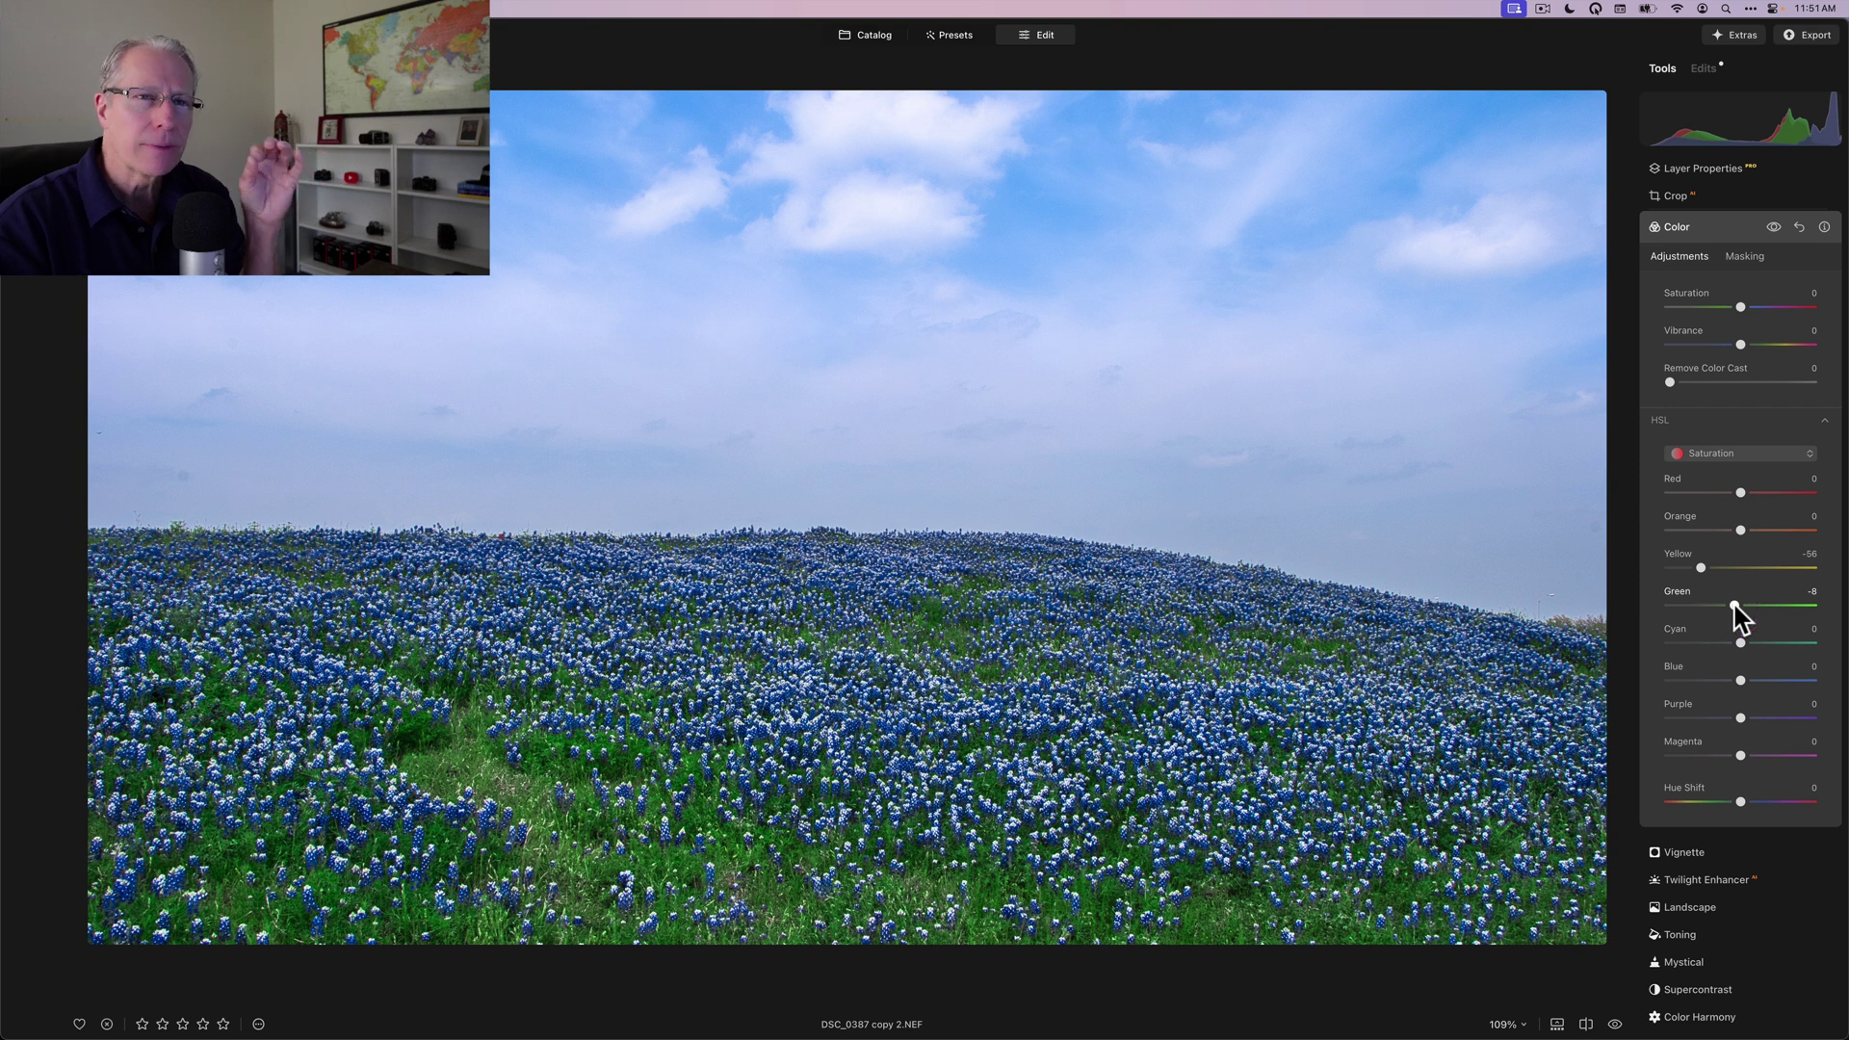
click(1773, 229)
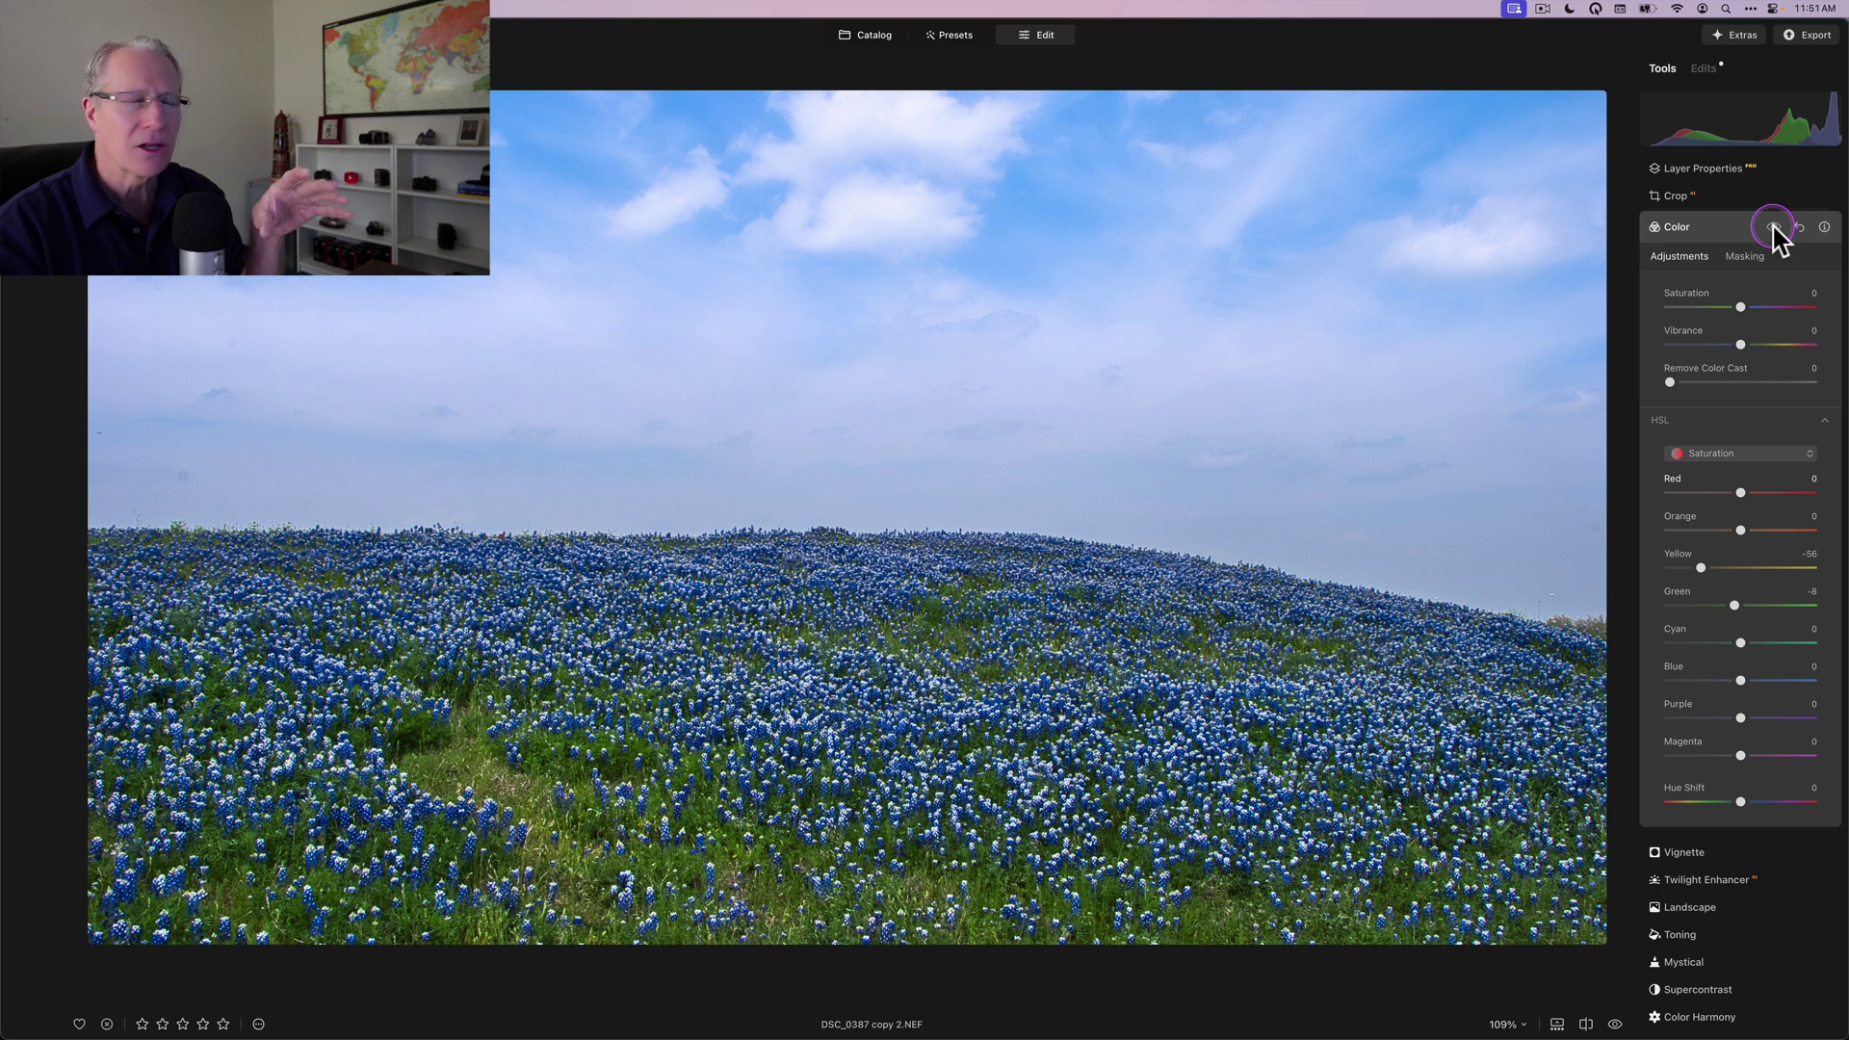
click(1773, 228)
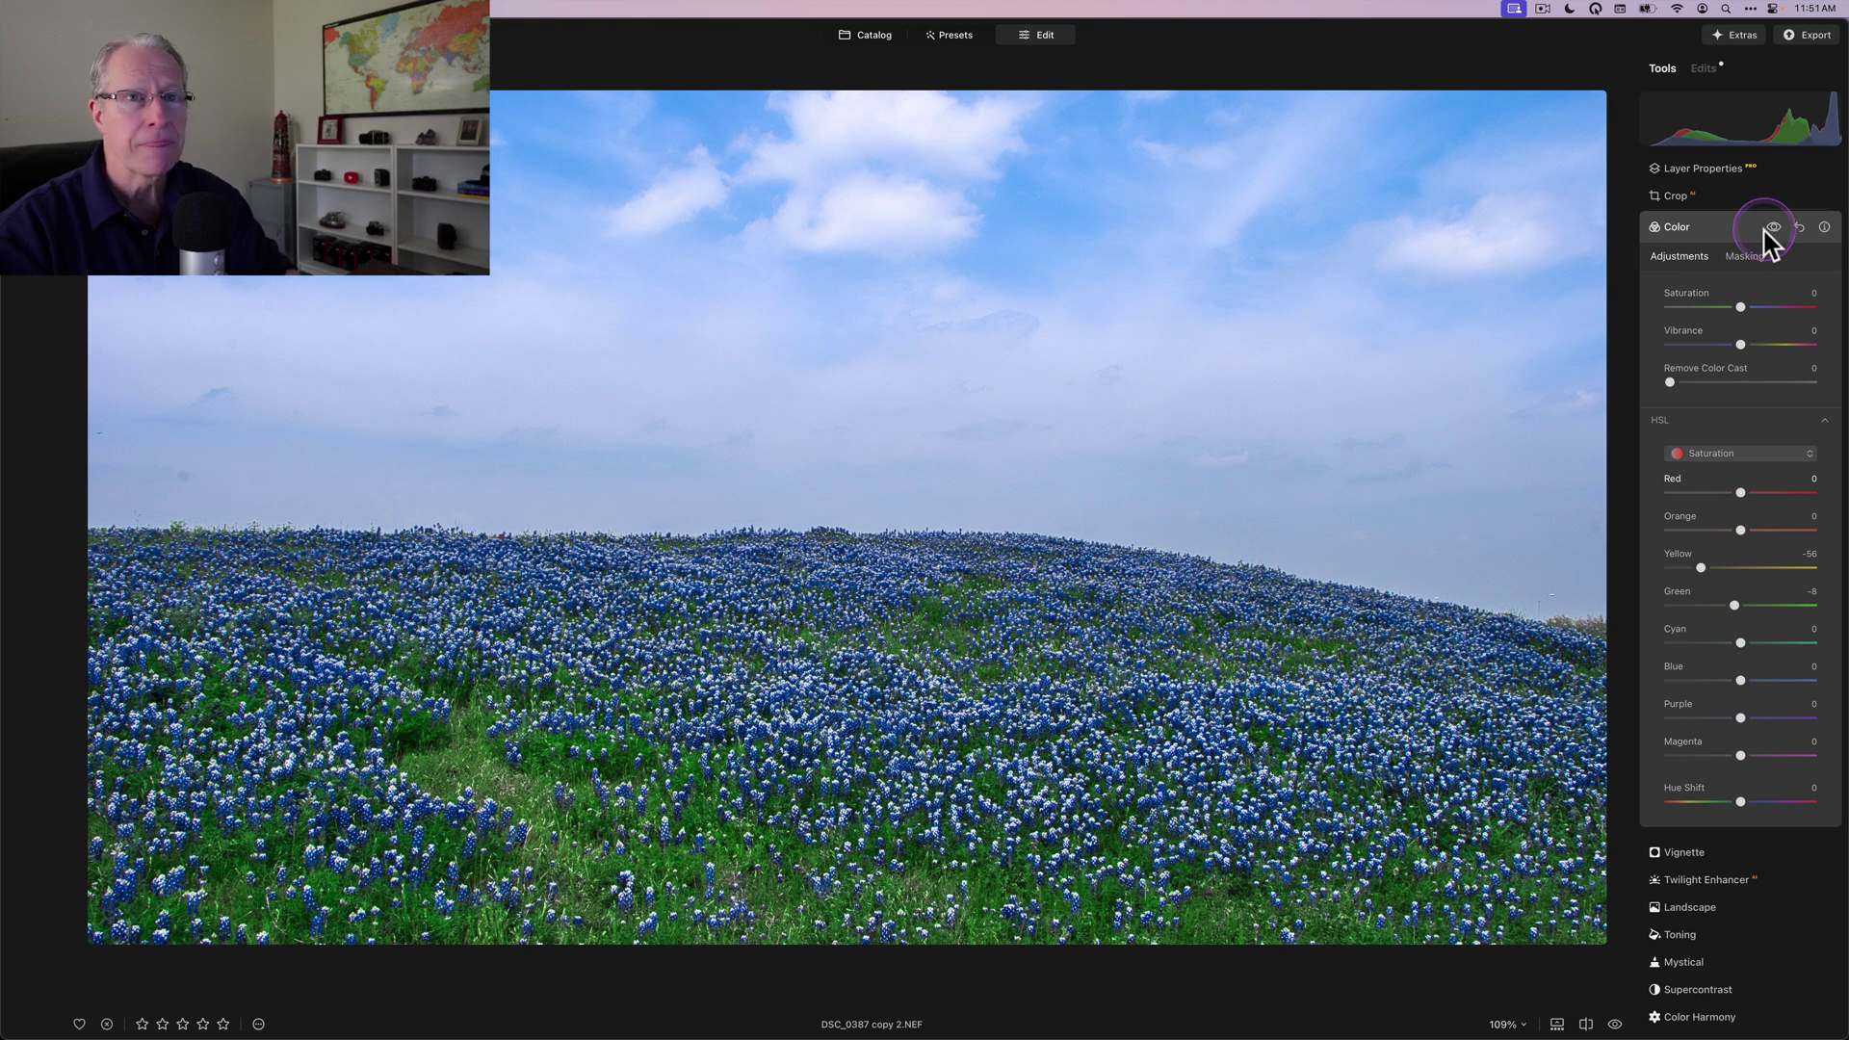
Switch HSL to Luminance, set Green to -16 and Blue to 34, compare, then collapse Color
click(1710, 452)
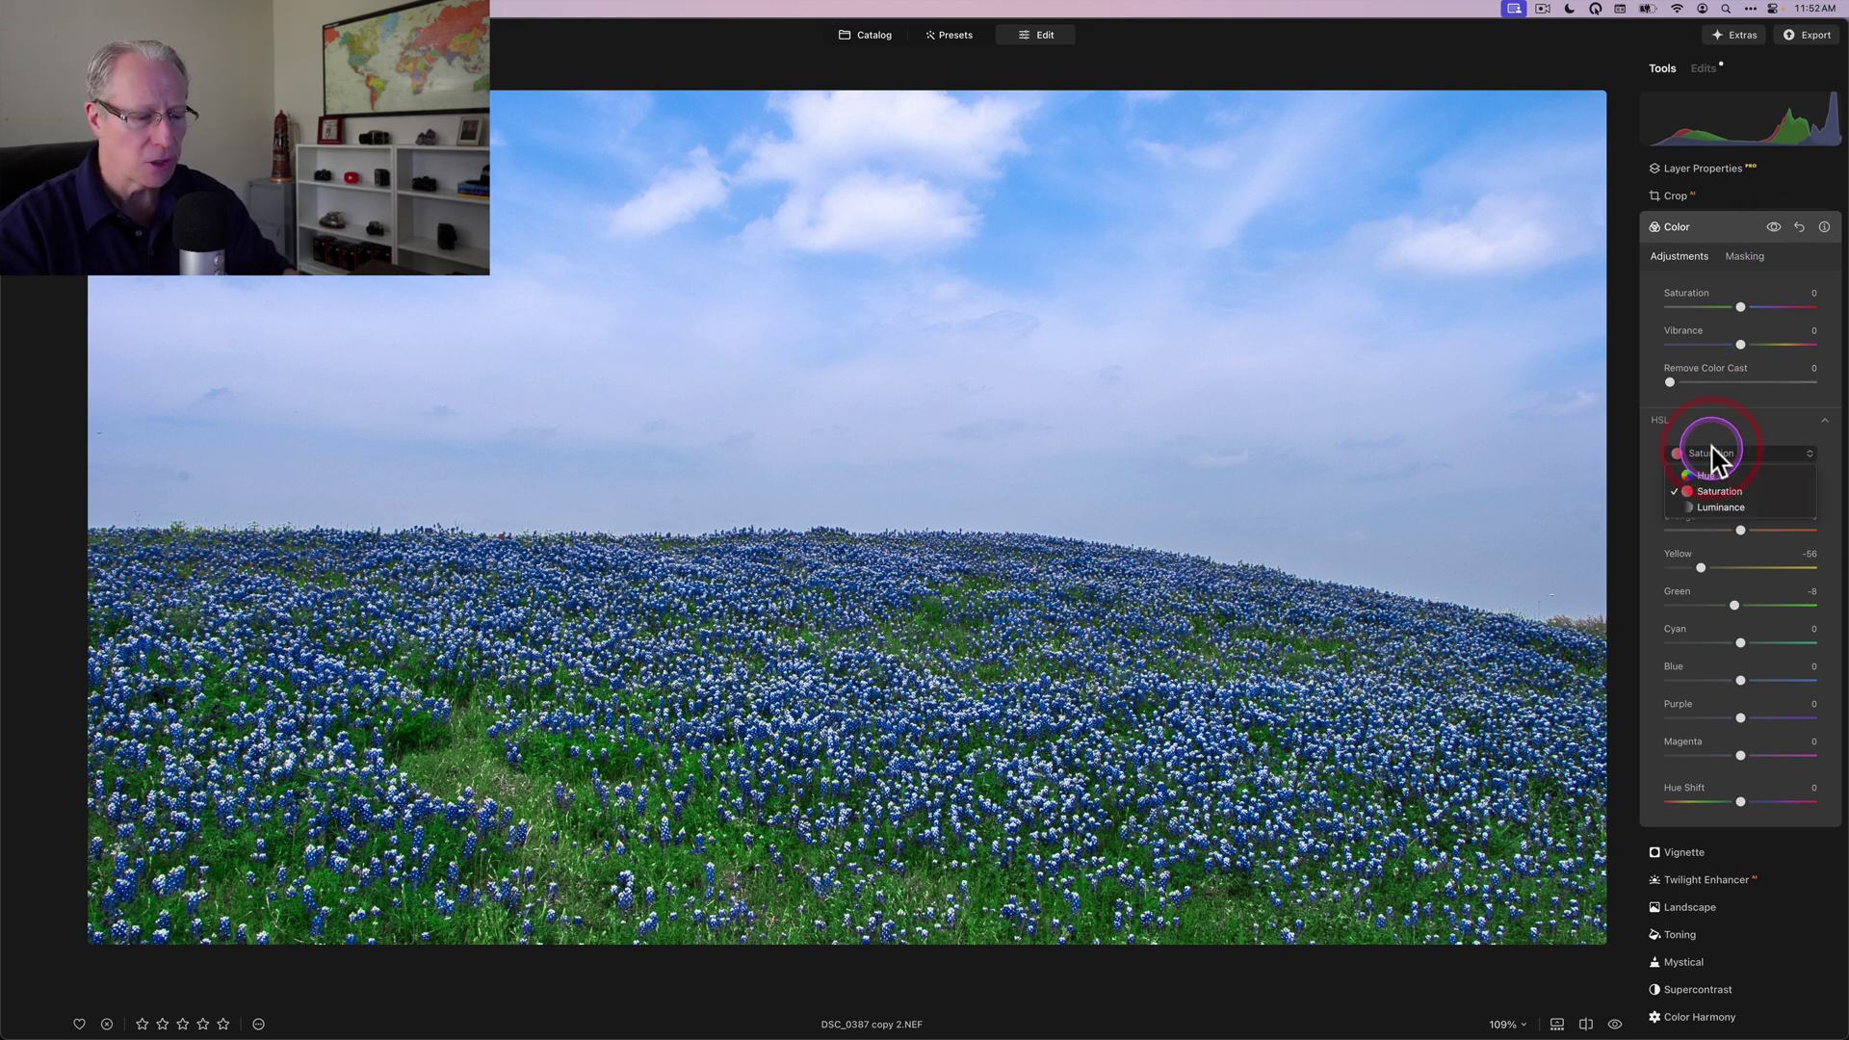
click(1711, 508)
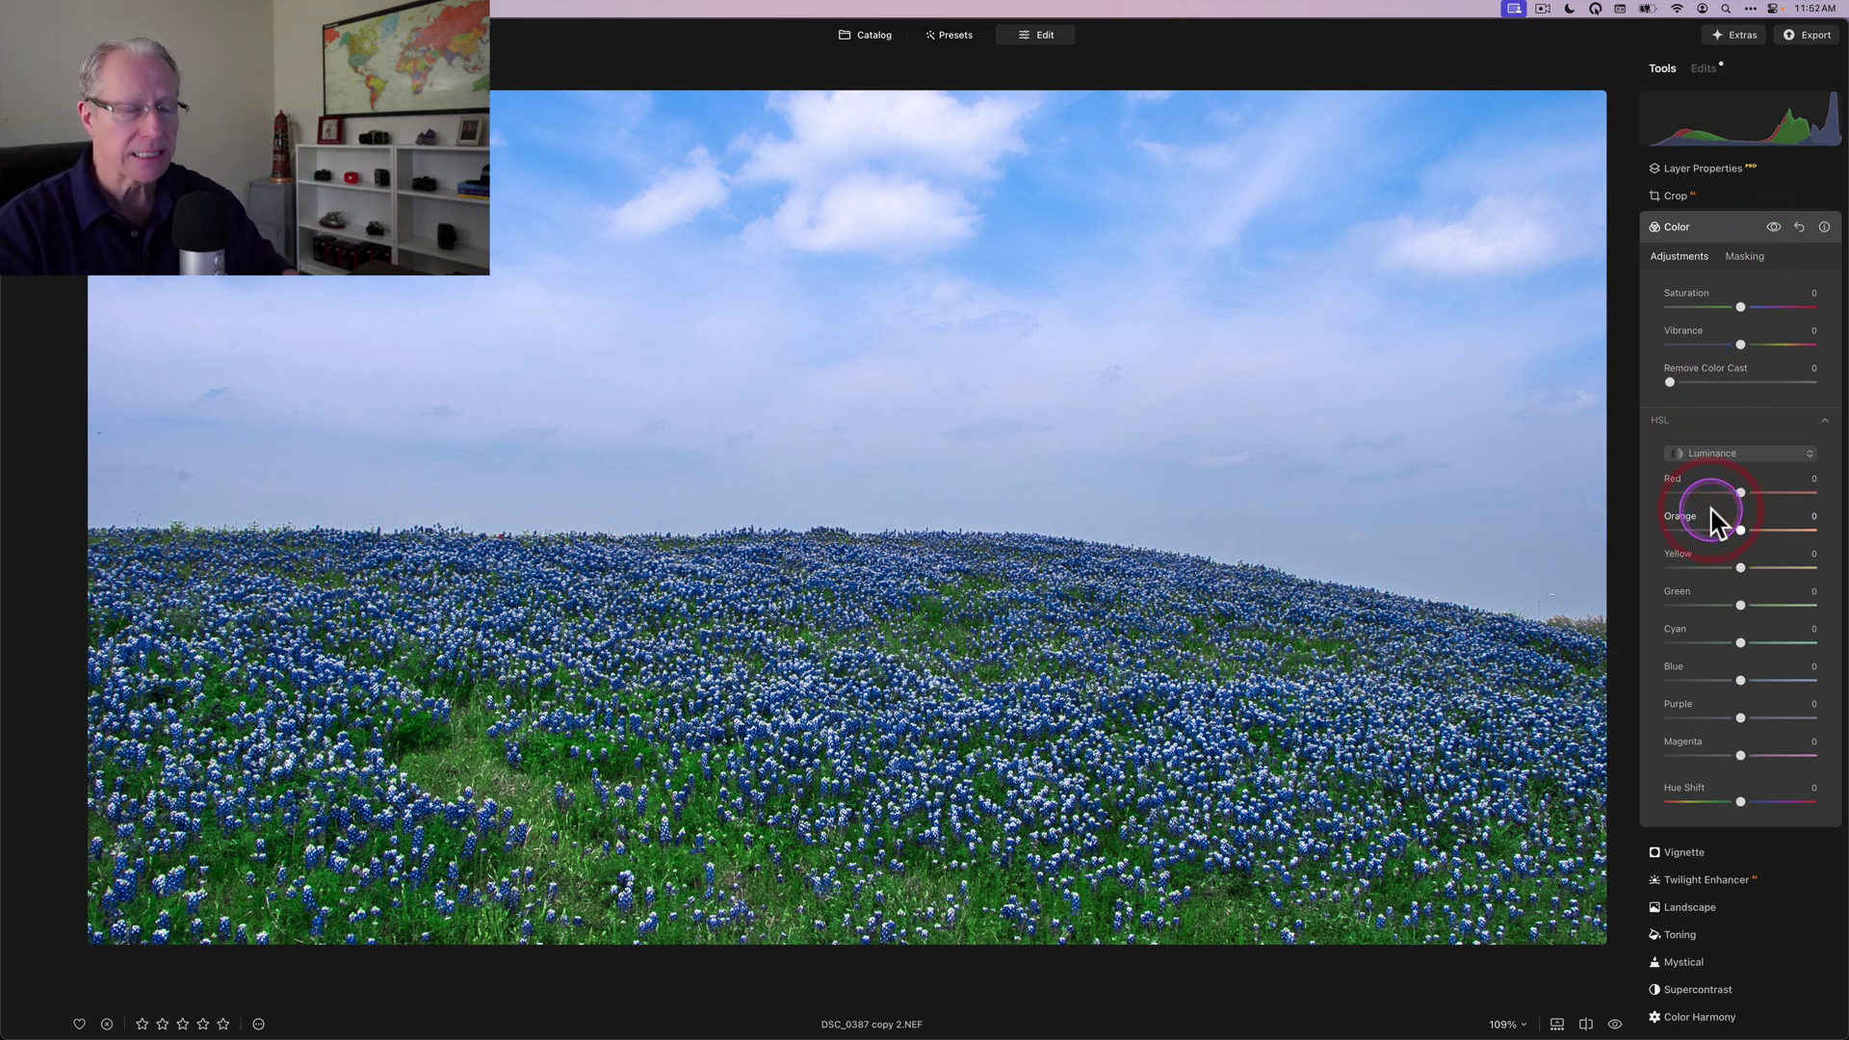
drag(1741, 609, 1727, 607)
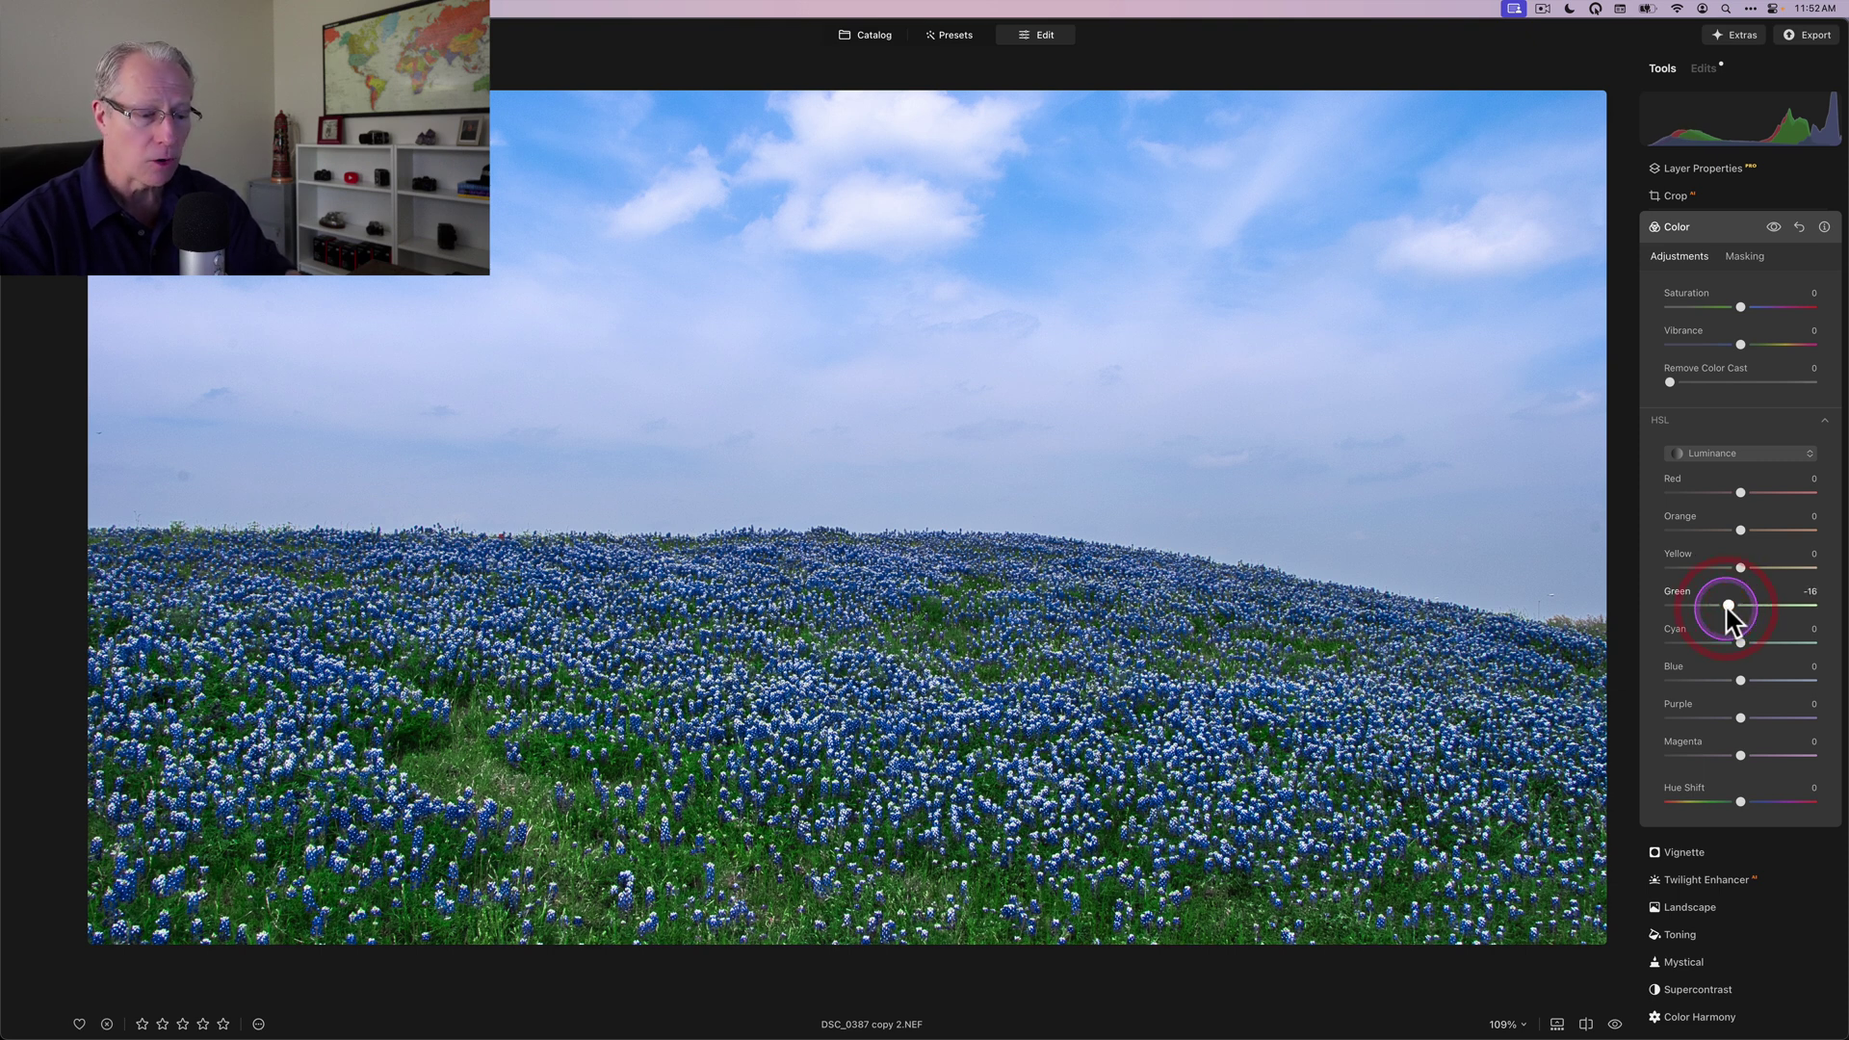
drag(1741, 677, 1767, 680)
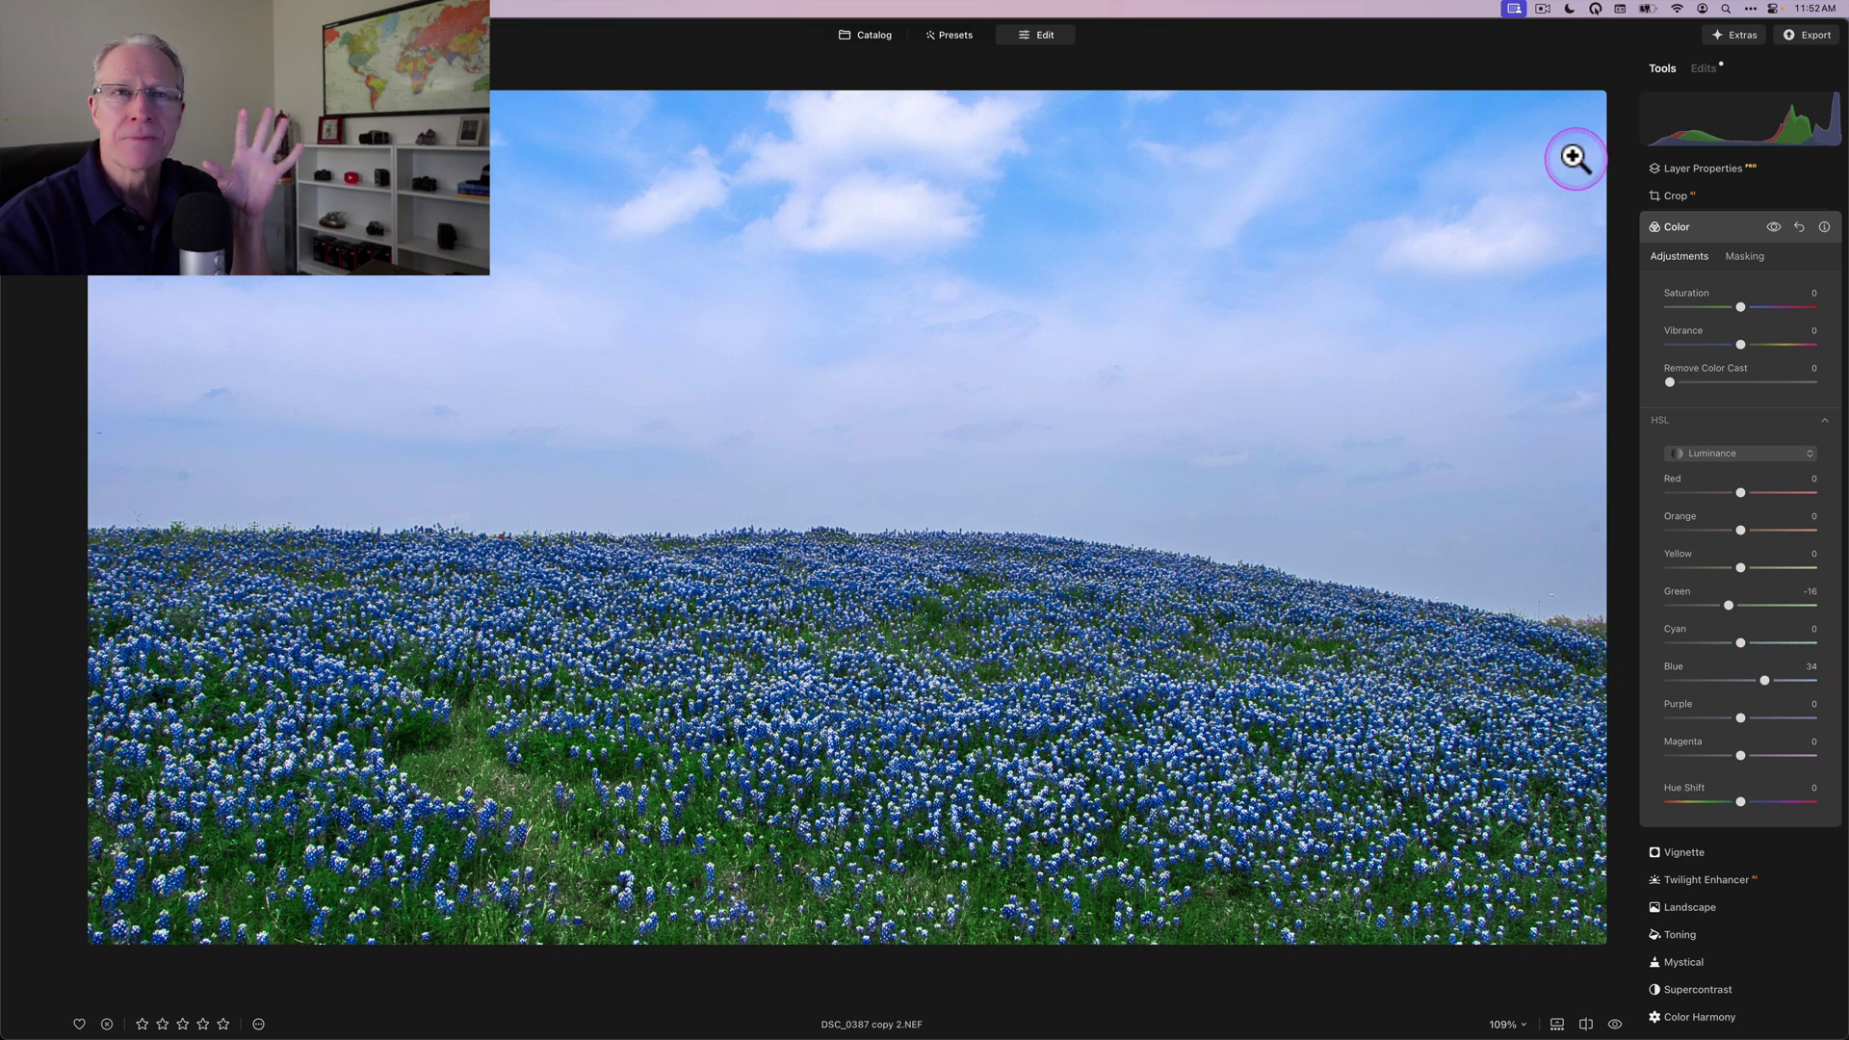
click(1776, 229)
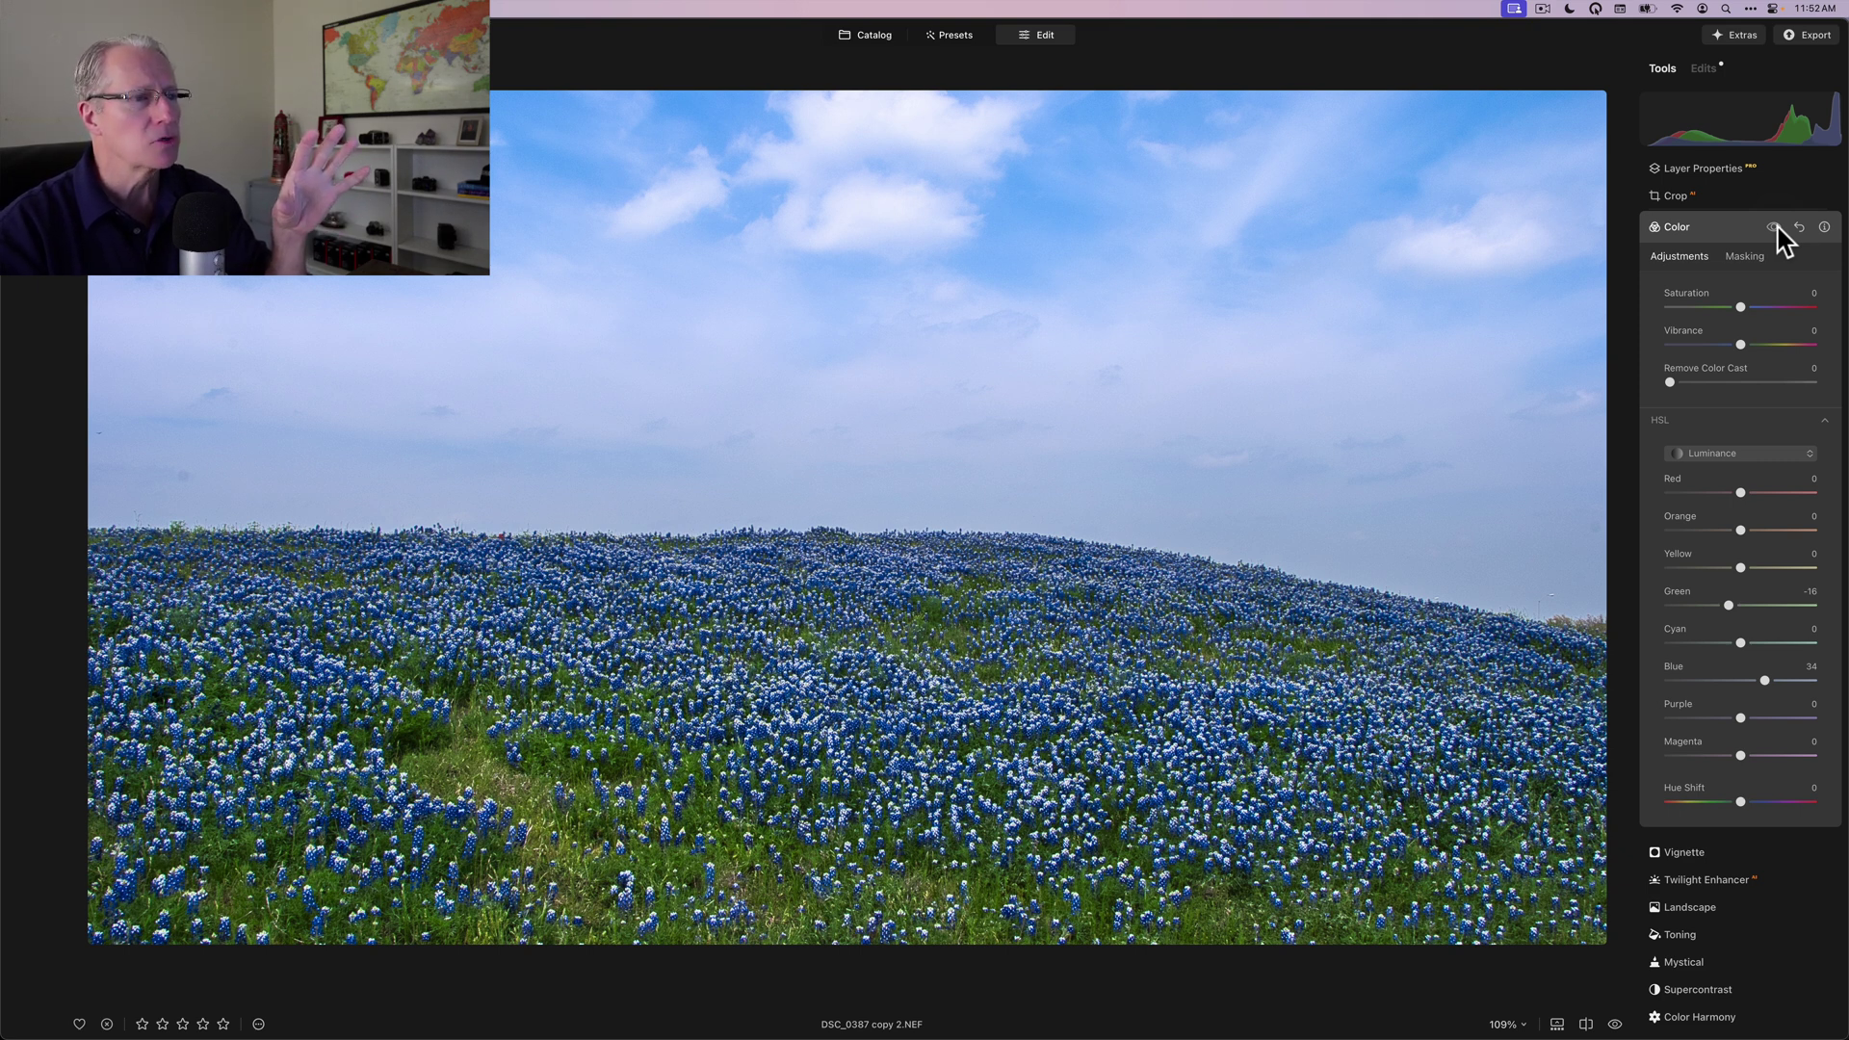
click(1776, 229)
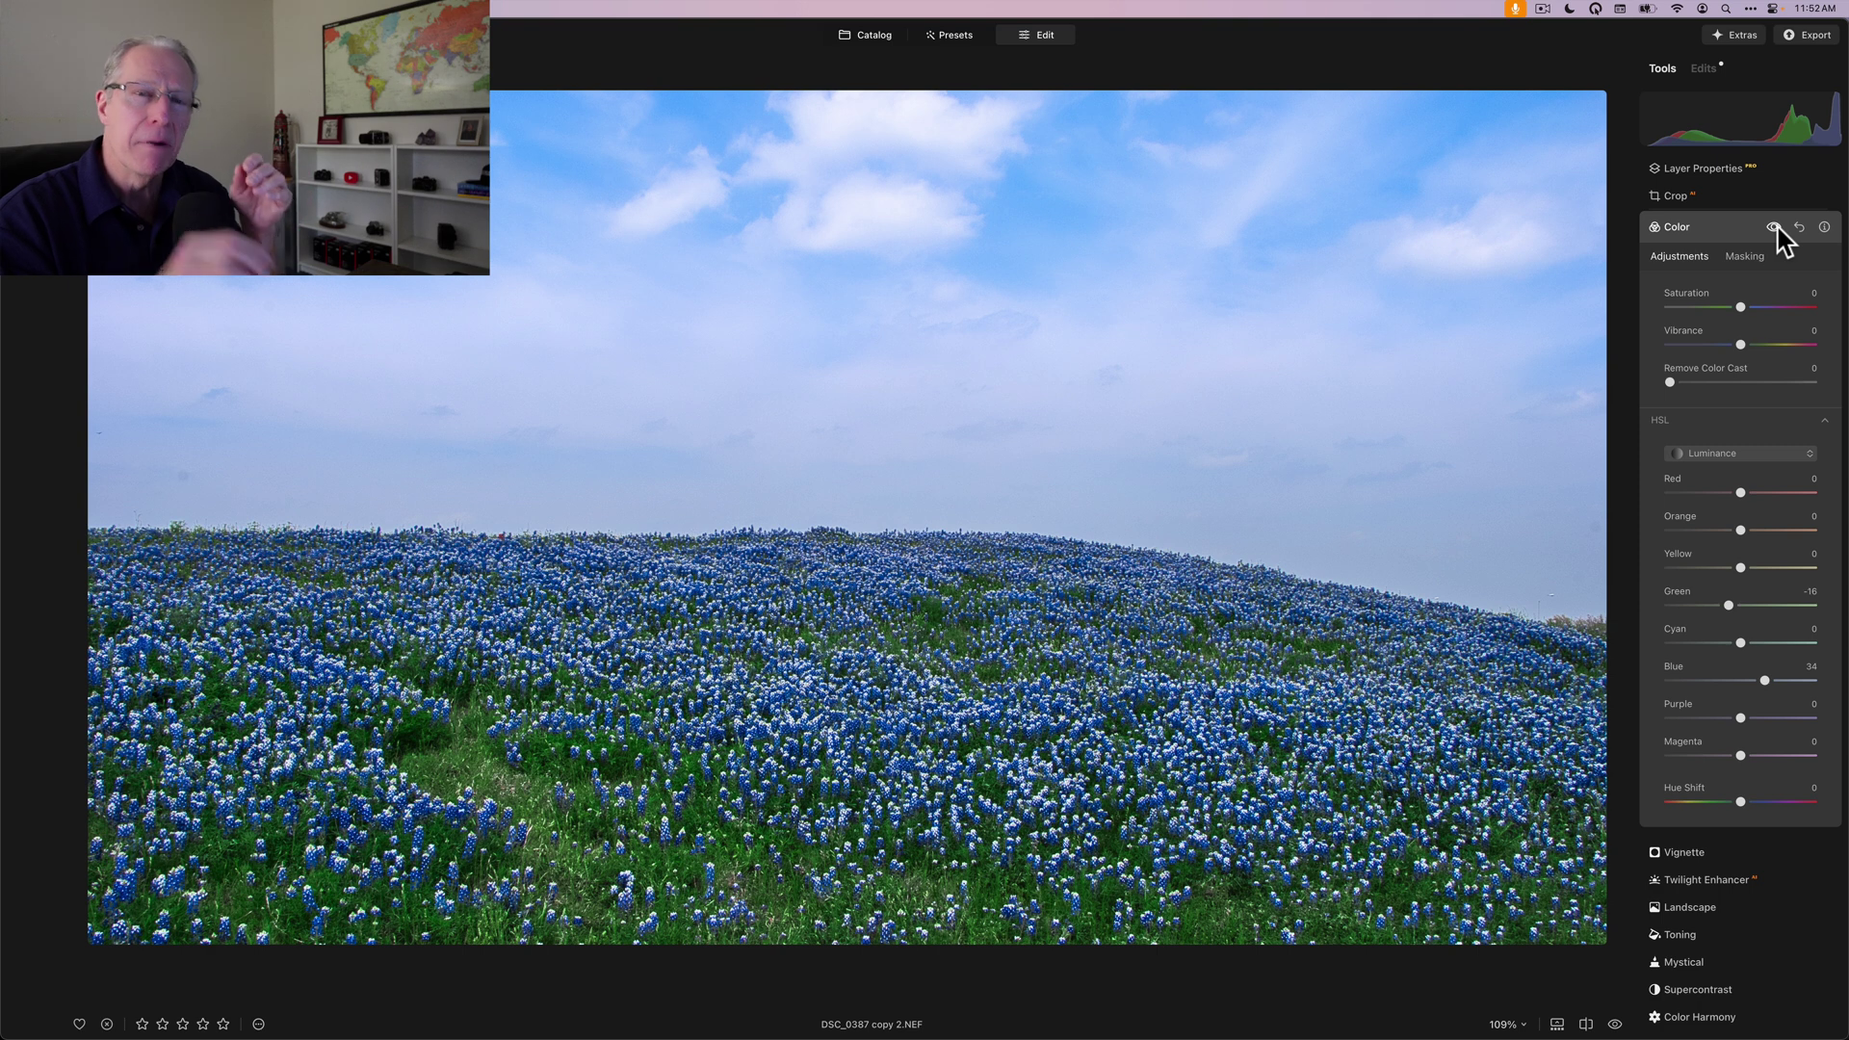
click(1733, 232)
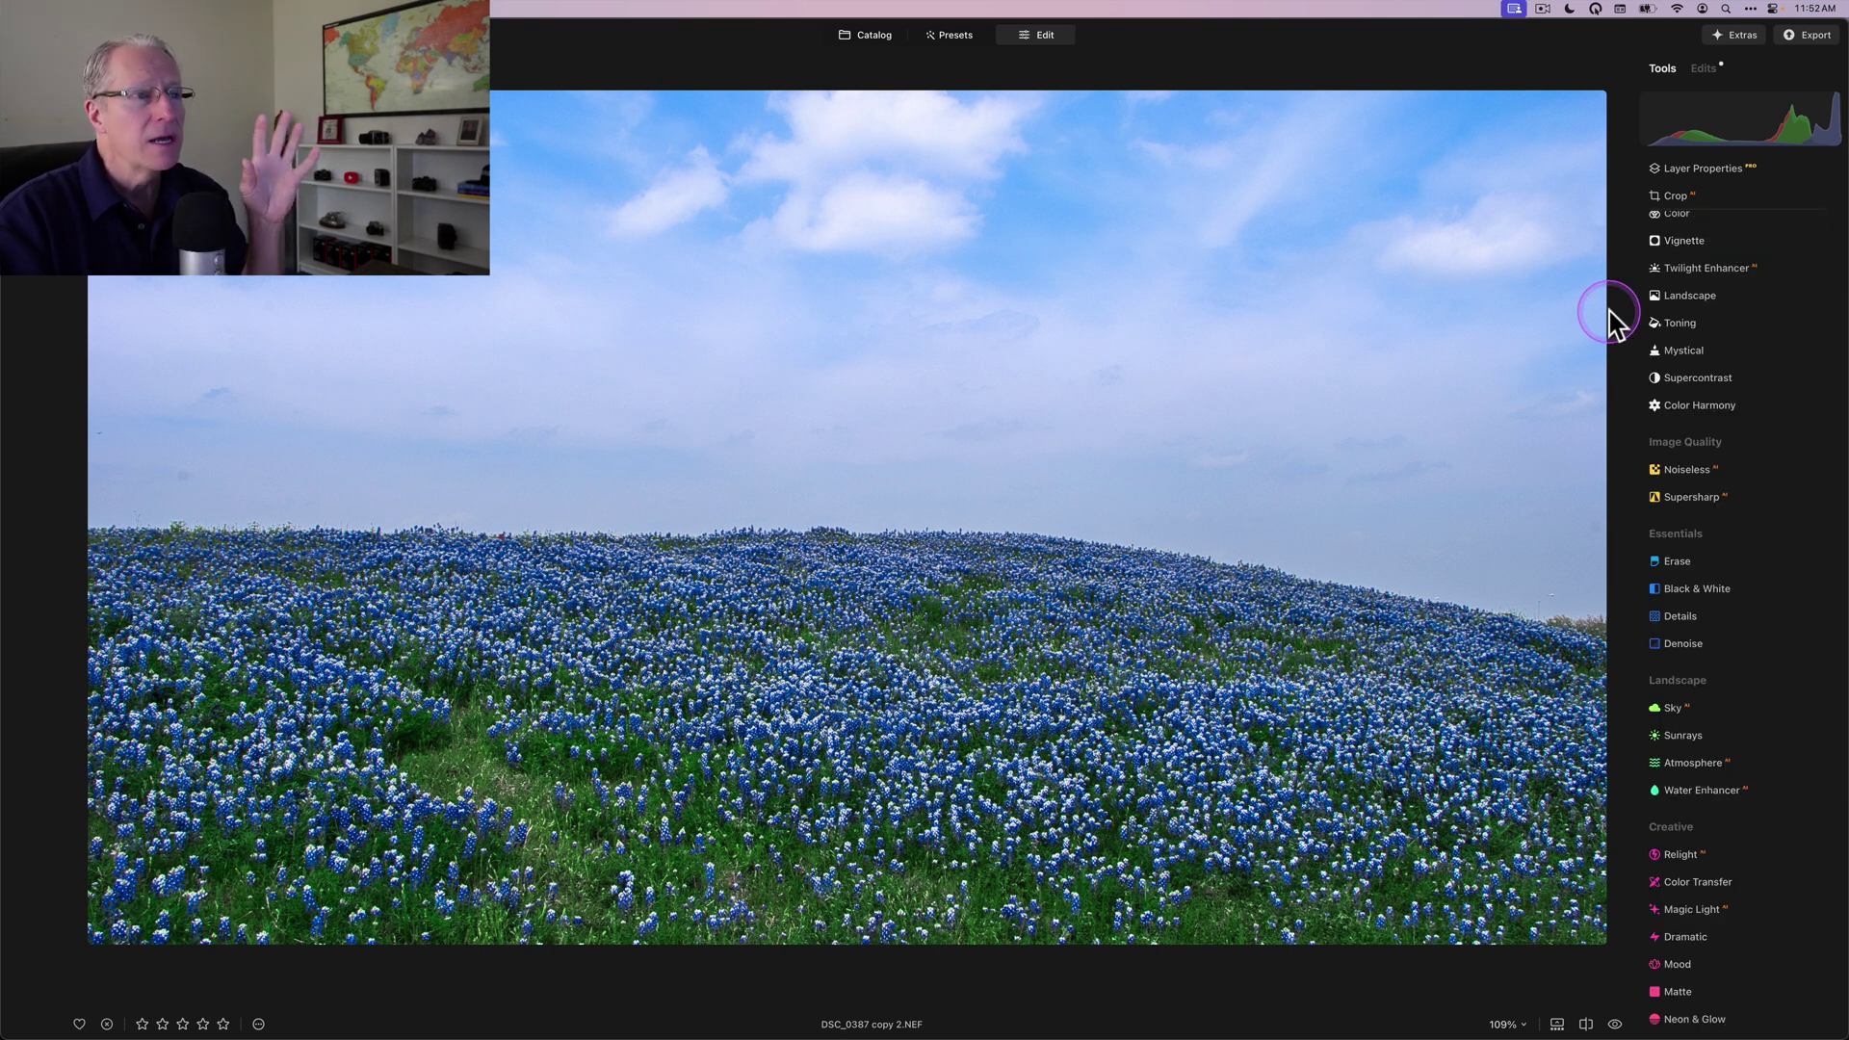
key(backslash)
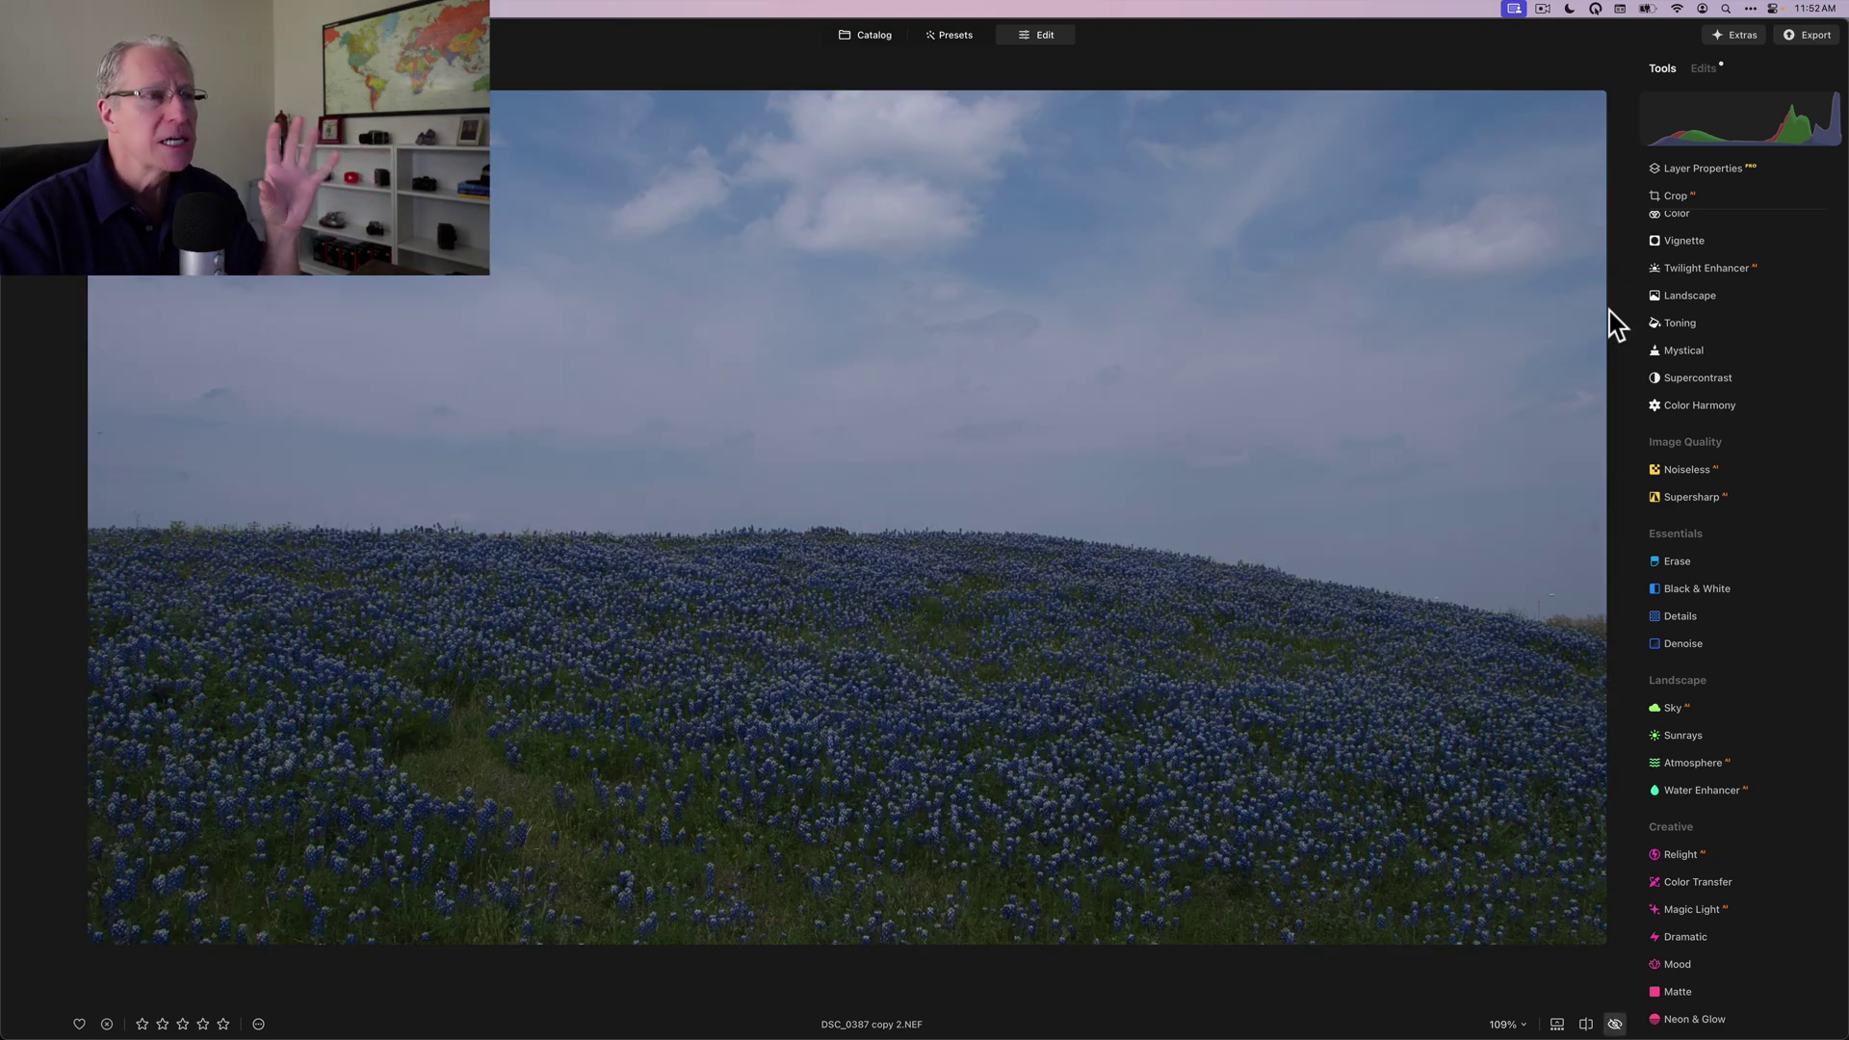
key(backslash)
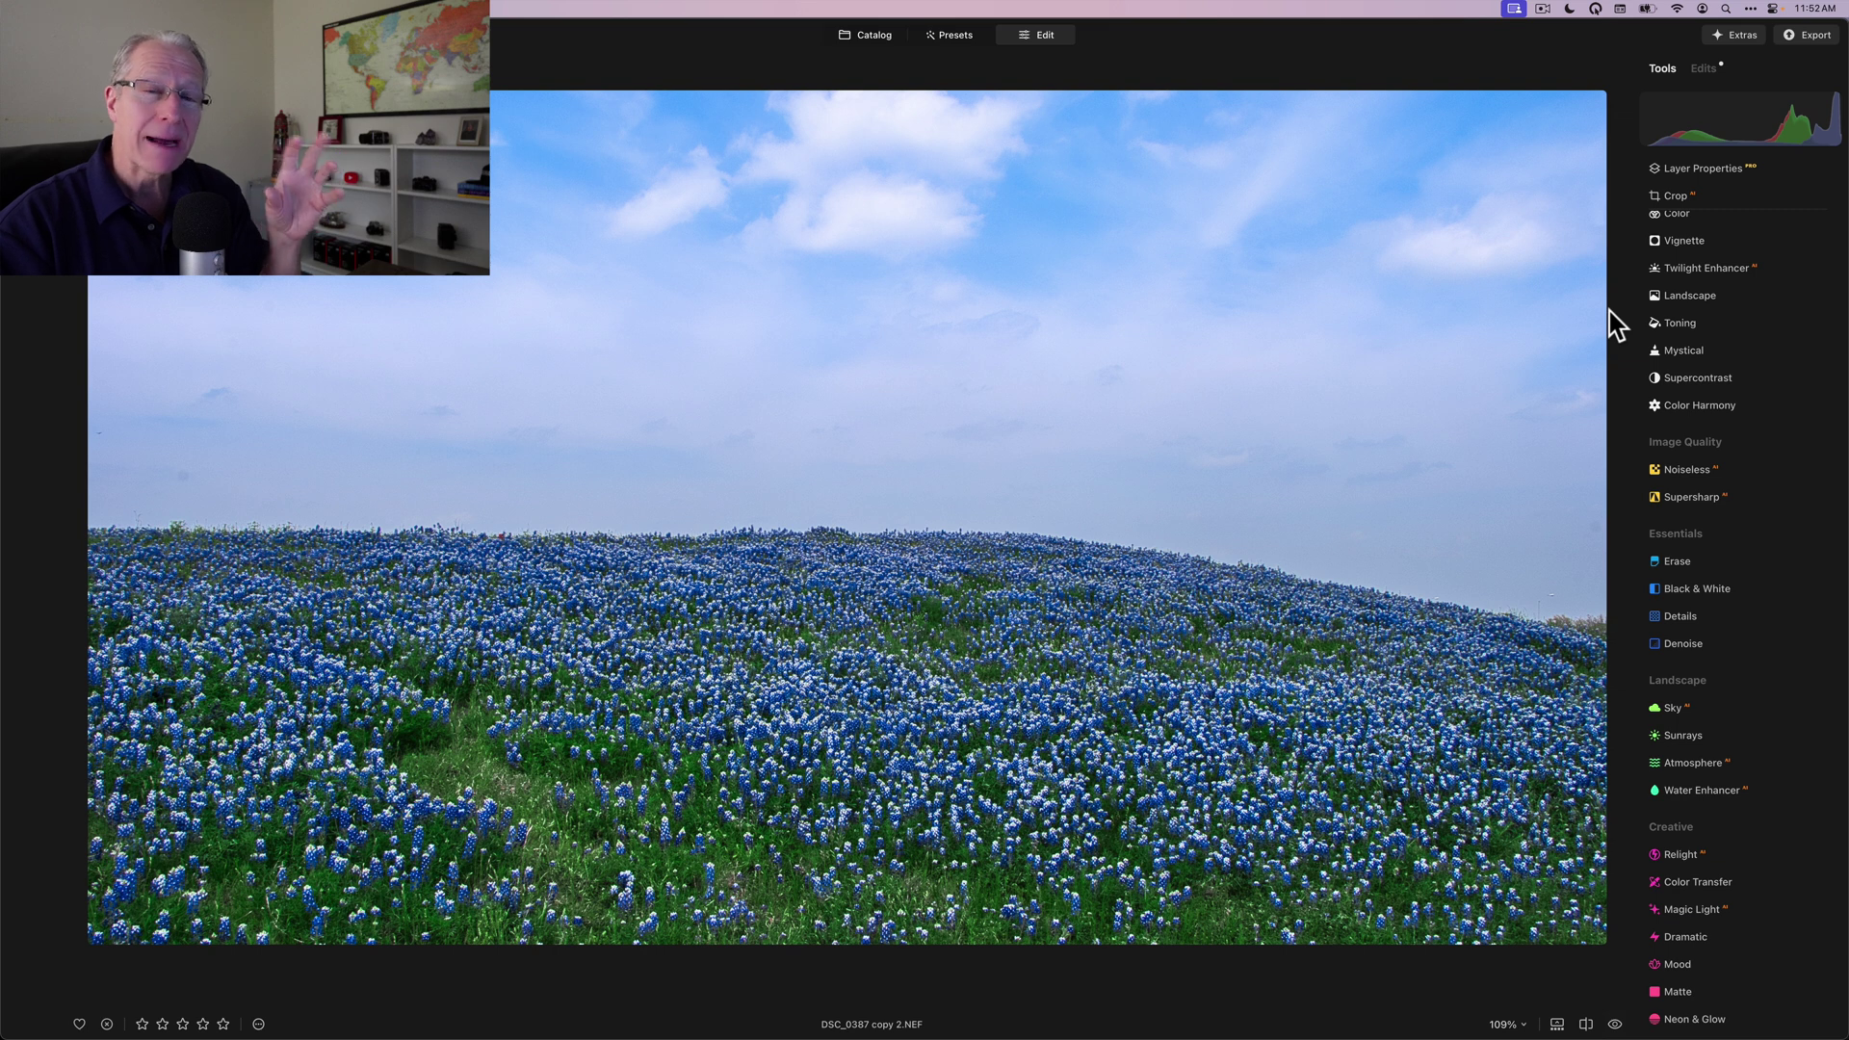